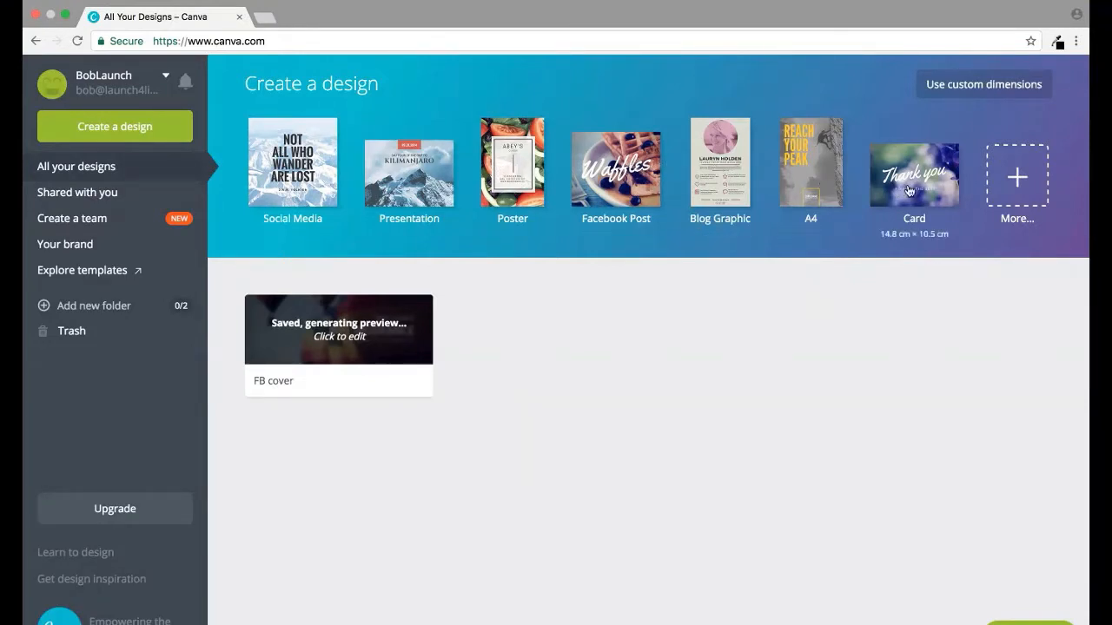
# Browse the full catalogue of design types, from social media posts and documents through marketing materials, headers, events and ads.
pyautogui.click(1017, 182)
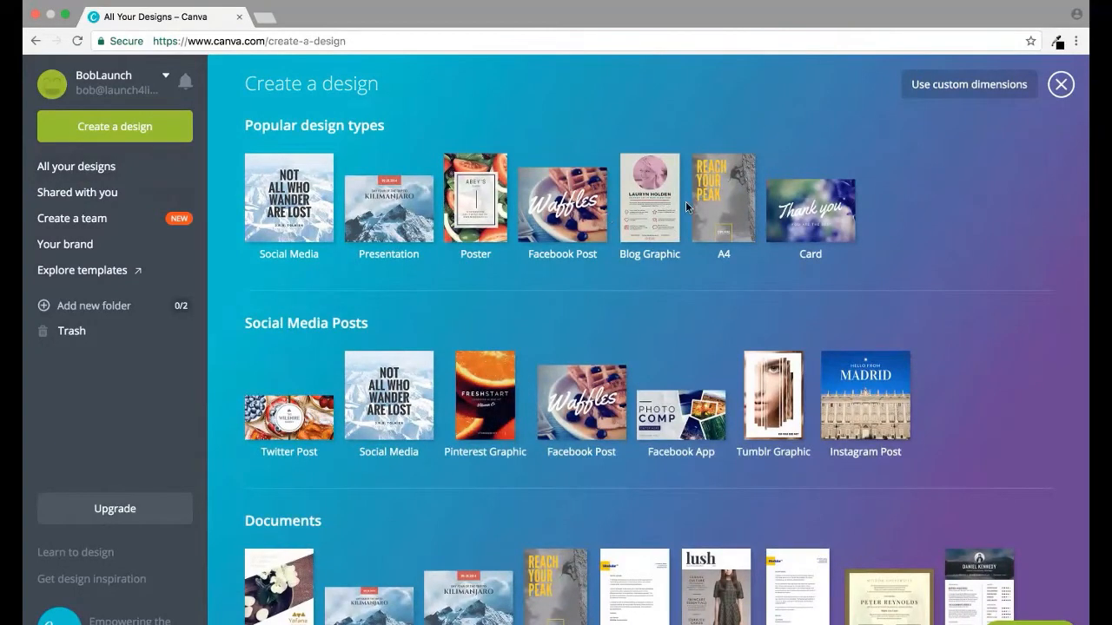
pyautogui.scroll(-3, 460, 210)
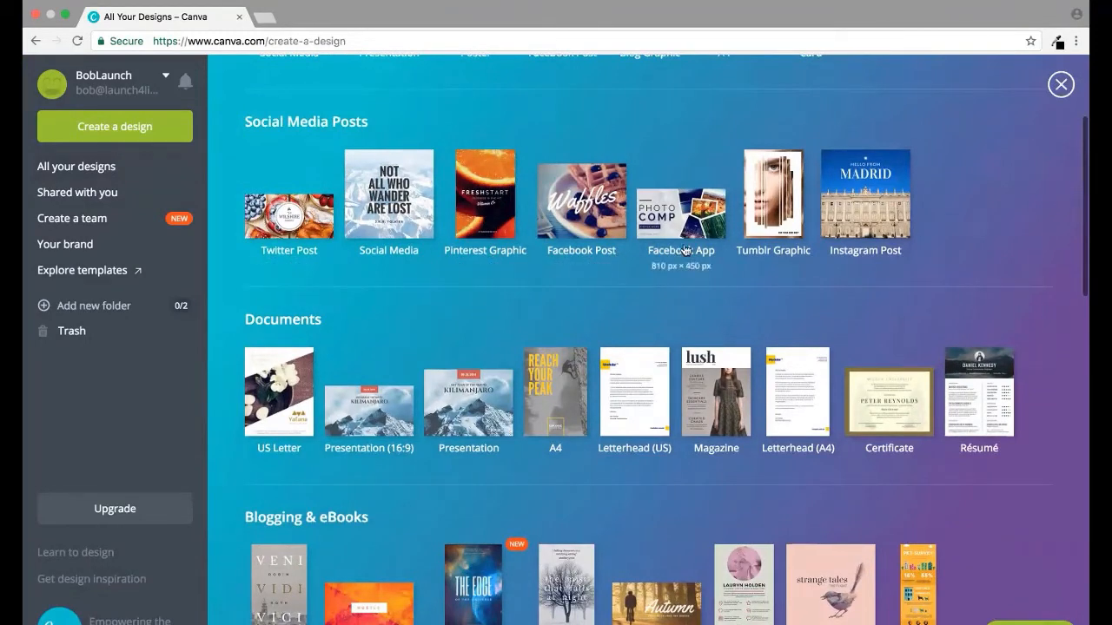
pyautogui.rightClick(885, 264)
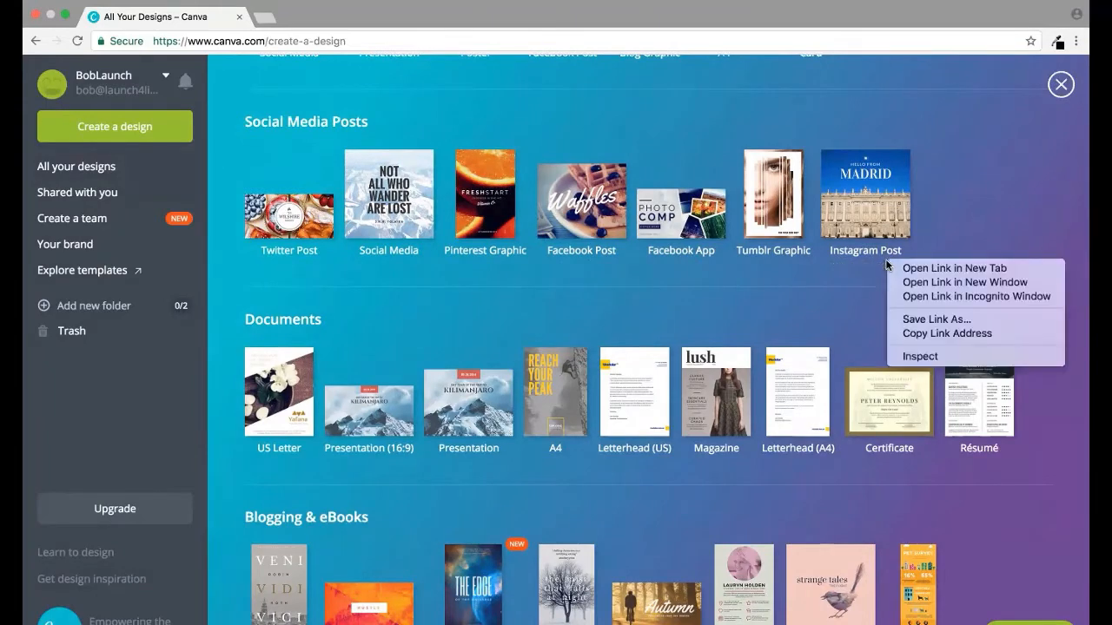
pyautogui.moveTo(1013, 186); pyautogui.dragTo(697, 297)
pyautogui.scroll(1, 698, 297)
pyautogui.click(1005, 166)
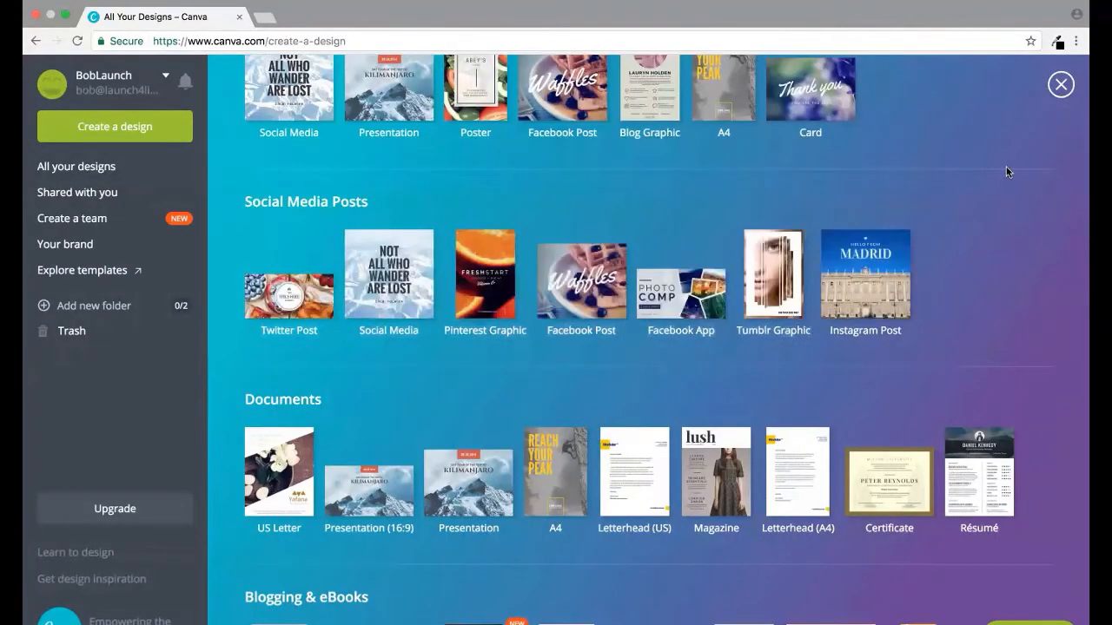
pyautogui.scroll(-1, 1006, 167)
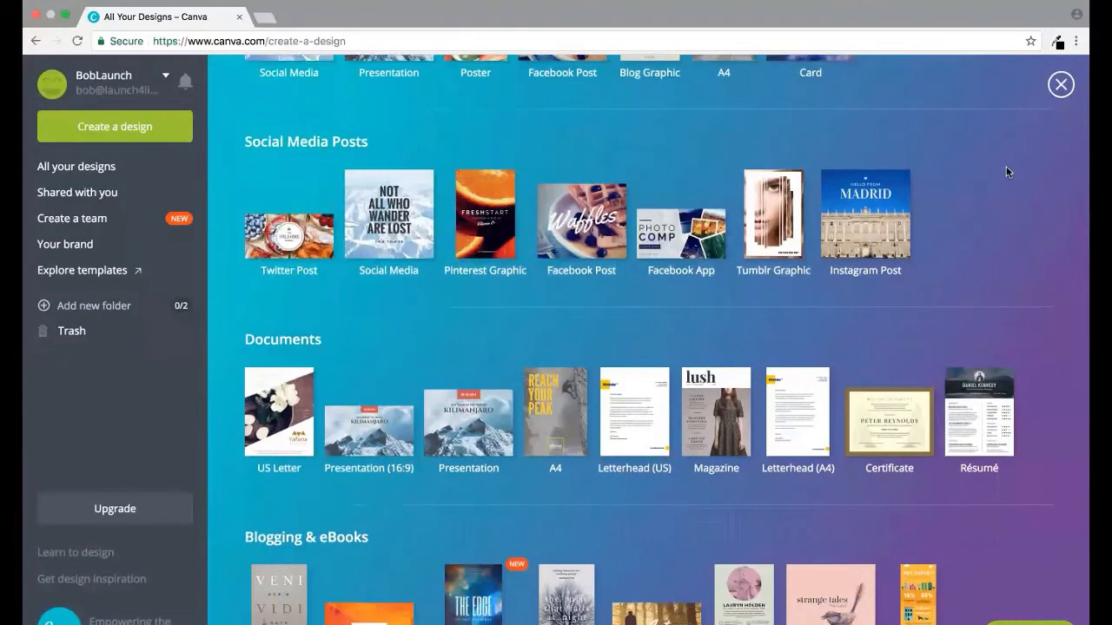
pyautogui.scroll(-2, 1006, 171)
pyautogui.scroll(-1, 1005, 171)
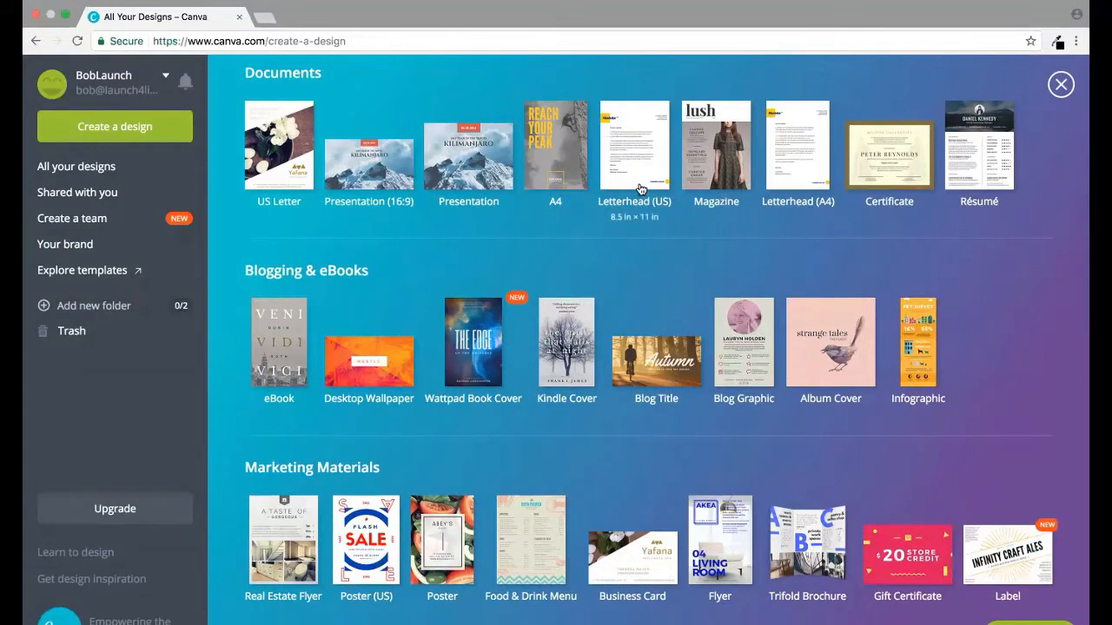
pyautogui.scroll(-1, 1078, 362)
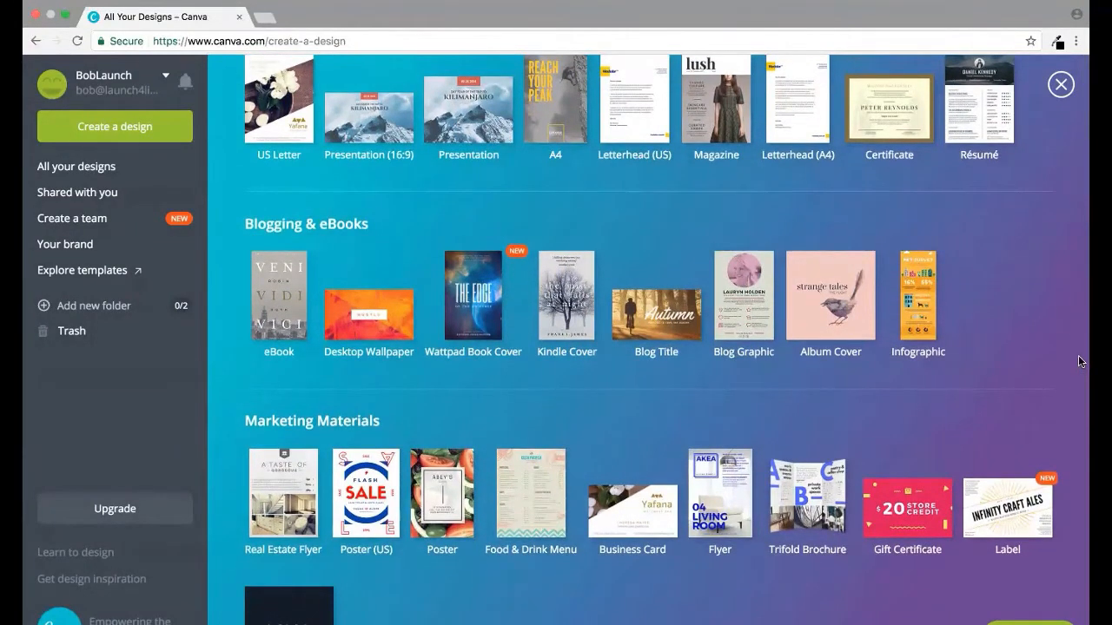
pyautogui.scroll(-2, 1079, 361)
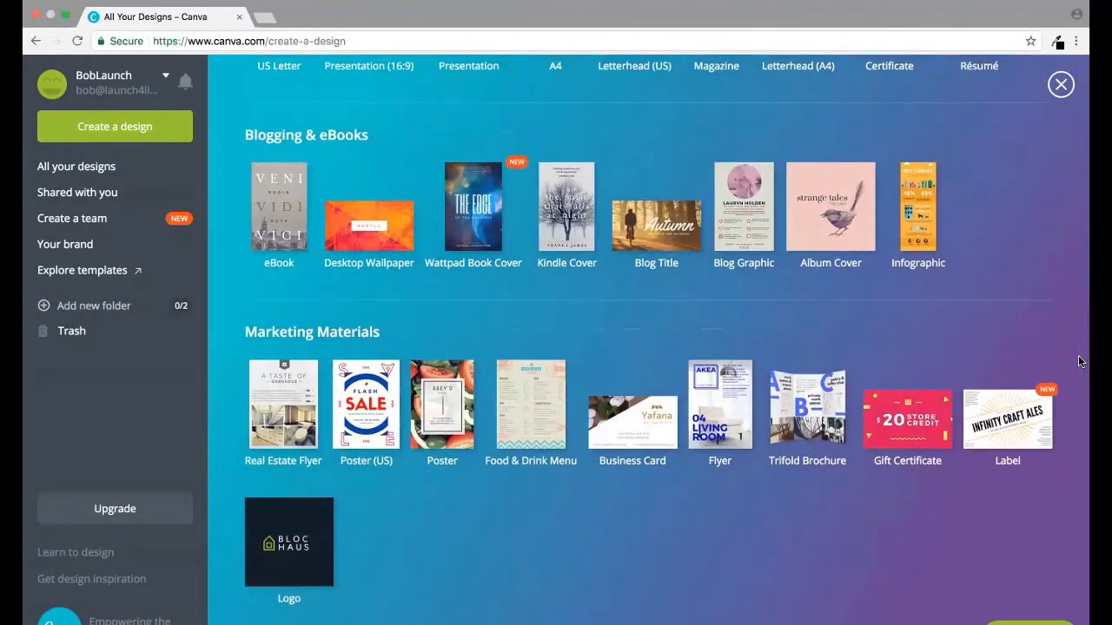
pyautogui.scroll(-6, 1079, 362)
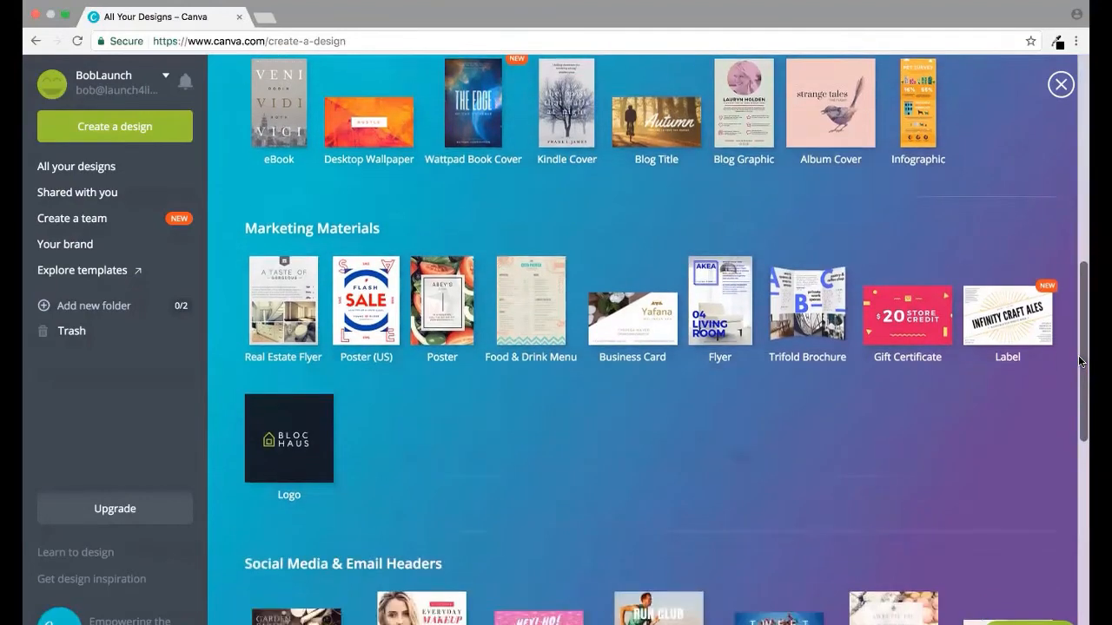
pyautogui.scroll(-5, 1078, 361)
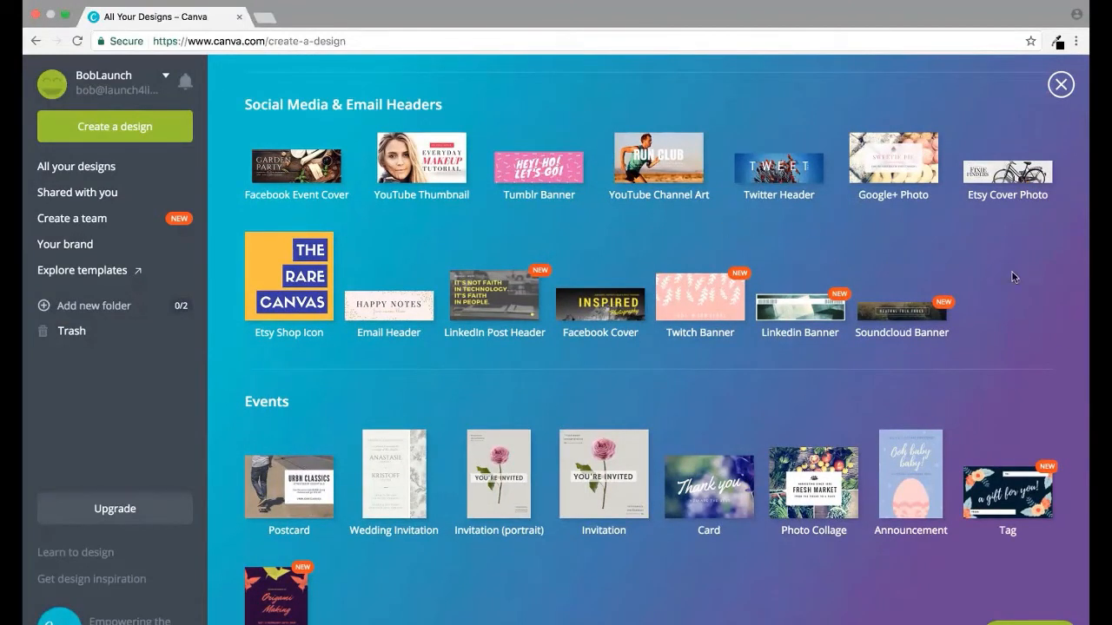
pyautogui.scroll(-1, 1012, 277)
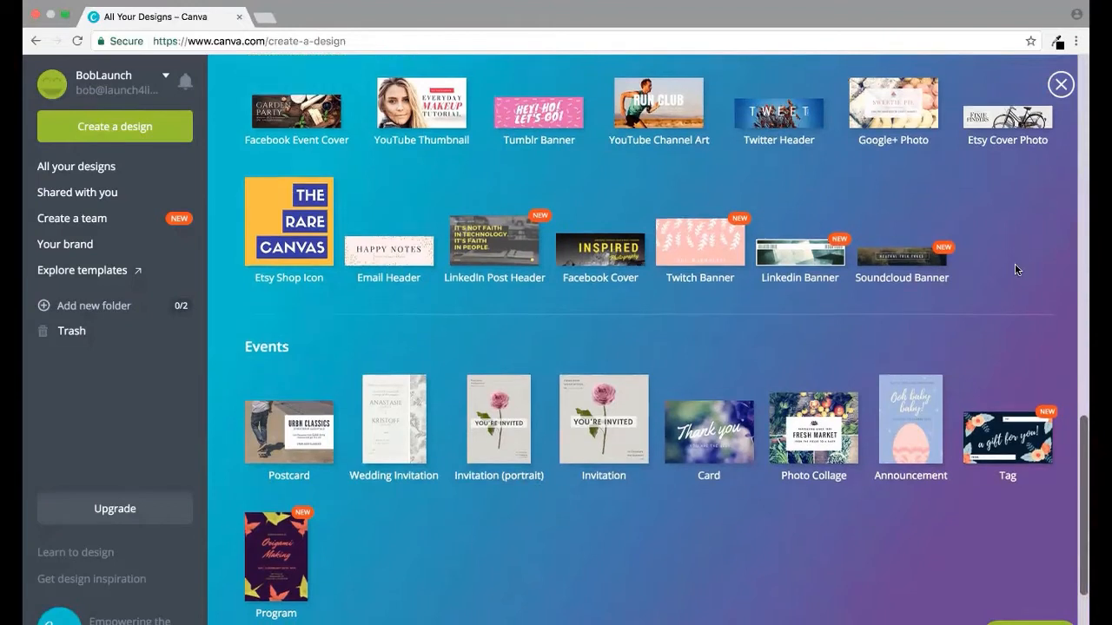
pyautogui.scroll(-3, 1014, 263)
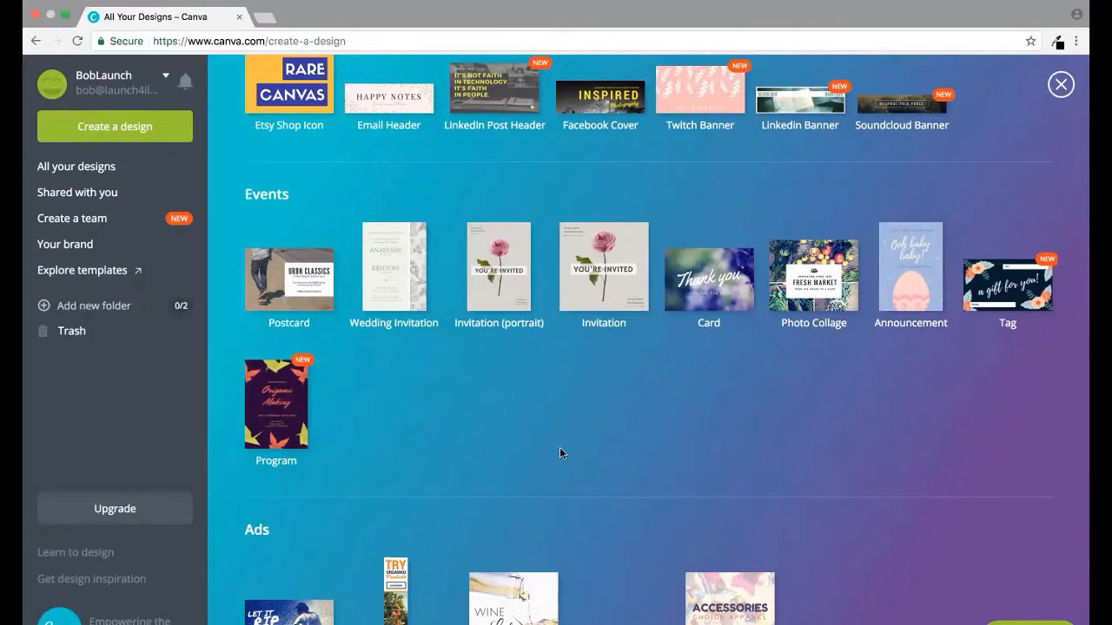
pyautogui.scroll(-2, 560, 452)
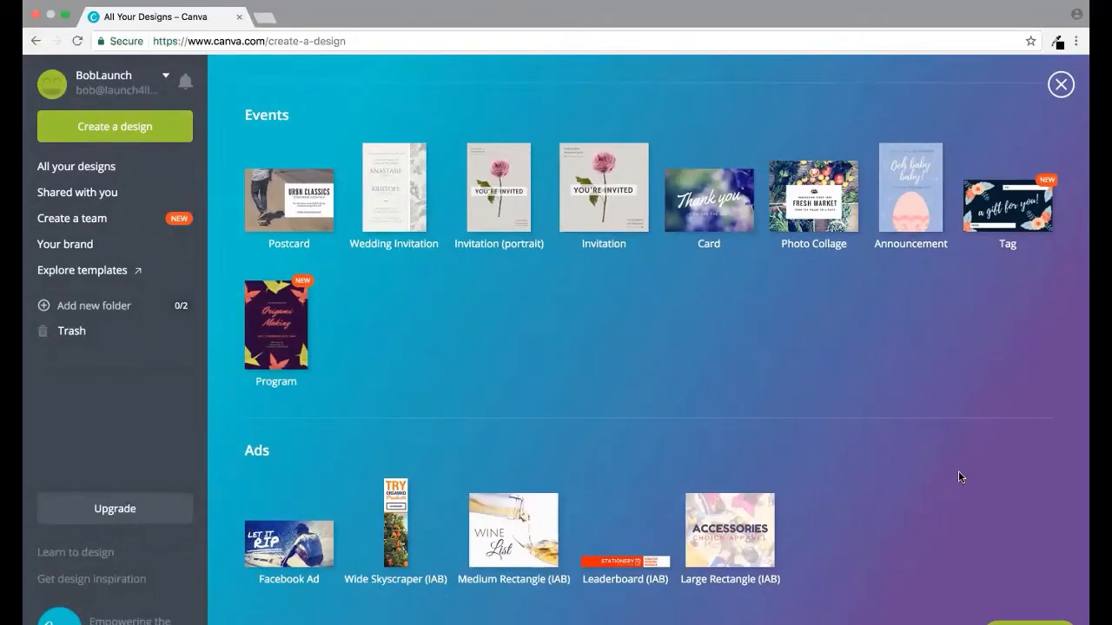
# Create a new Facebook Post design from the popular design types.
pyautogui.scroll(15, 958, 471)
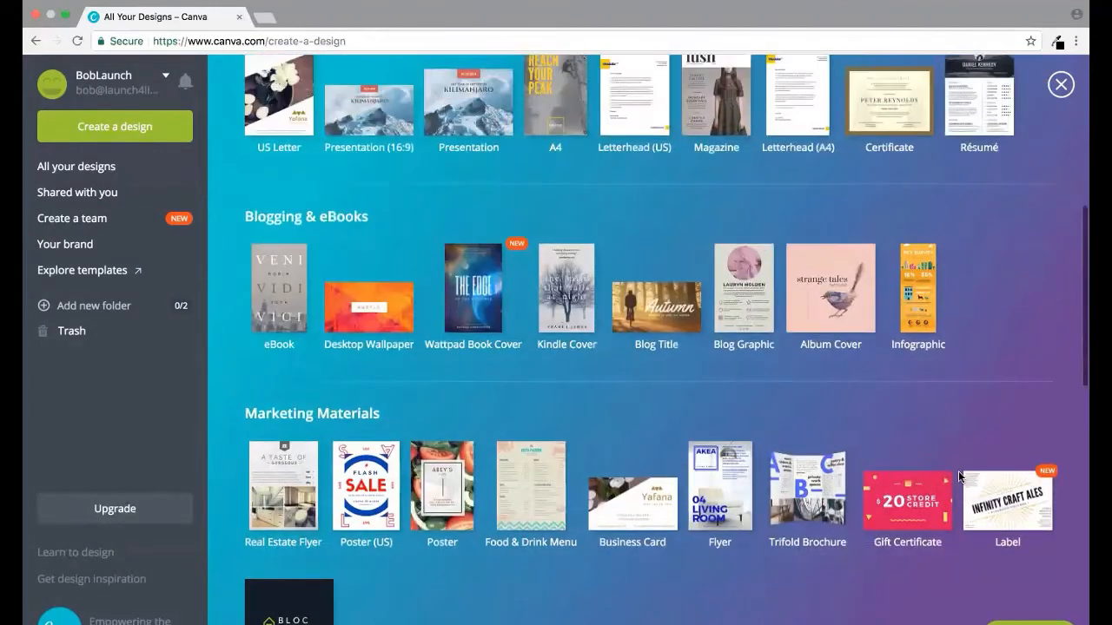
pyautogui.scroll(3, 958, 477)
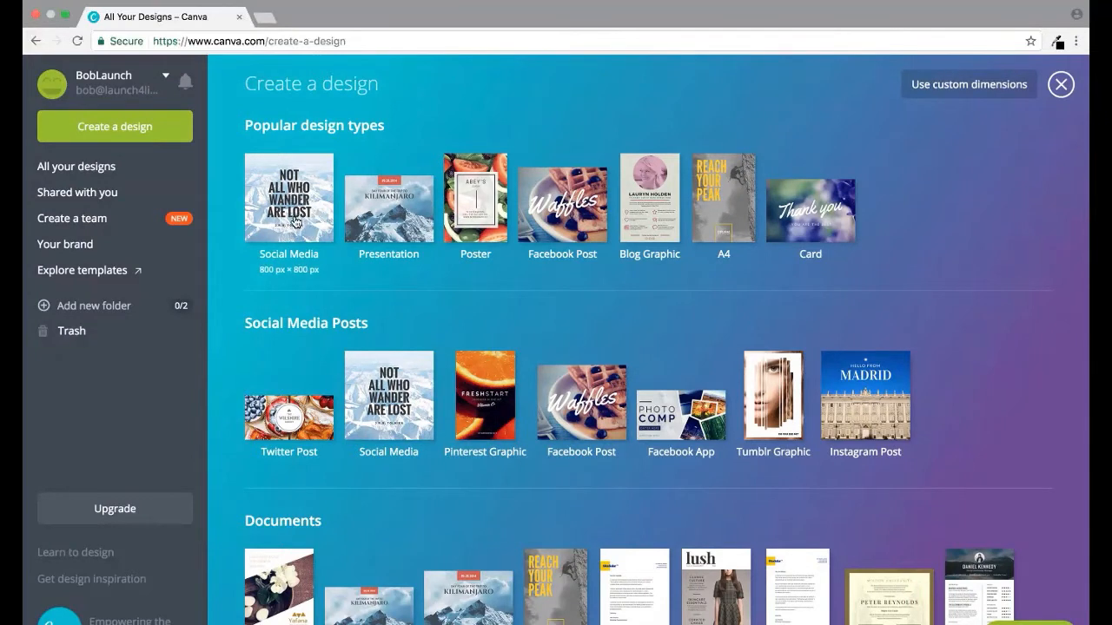
pyautogui.click(569, 216)
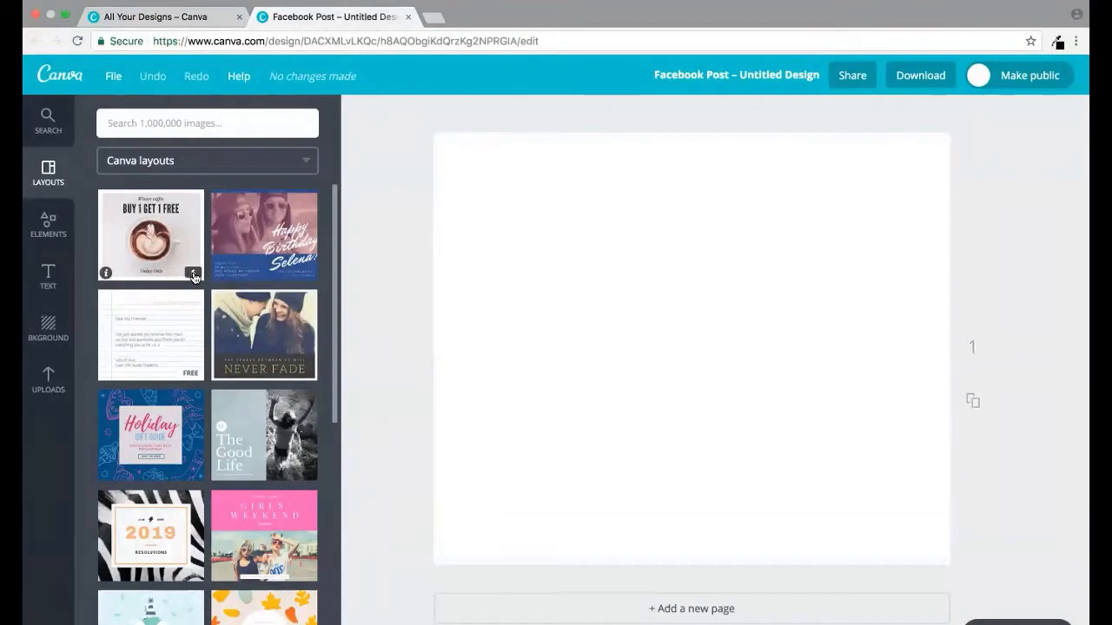
# Apply the coffee "Buy 1 Get 1 Free" layout and clear its image and texts from the page.
pyautogui.click(193, 276)
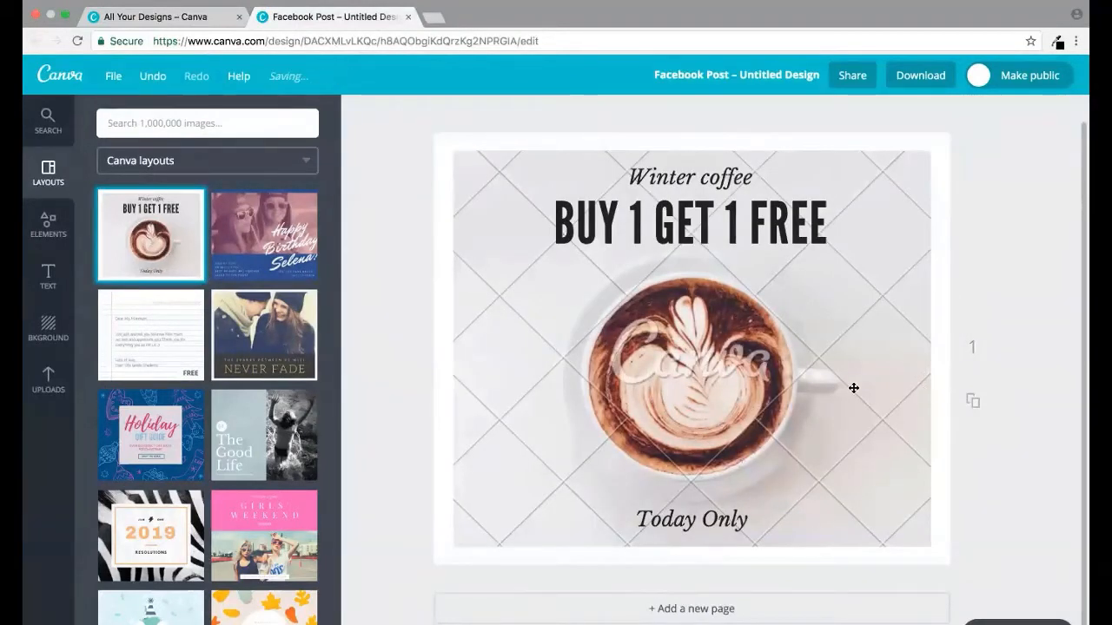
pyautogui.click(527, 236)
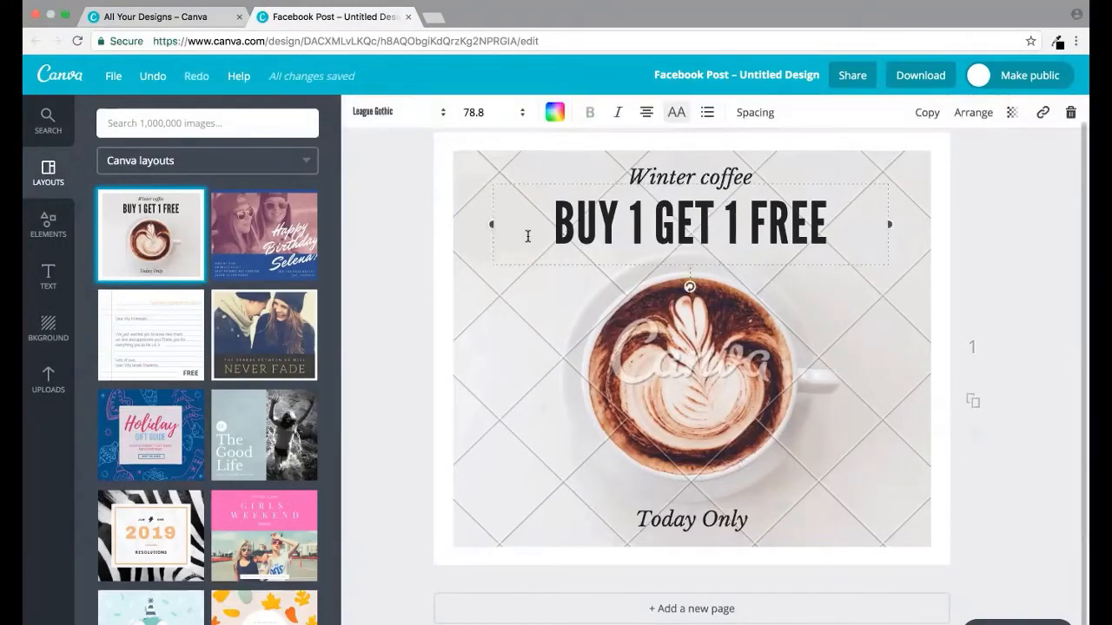
pyautogui.click(437, 208)
pyautogui.press('Delete')
pyautogui.click(700, 513)
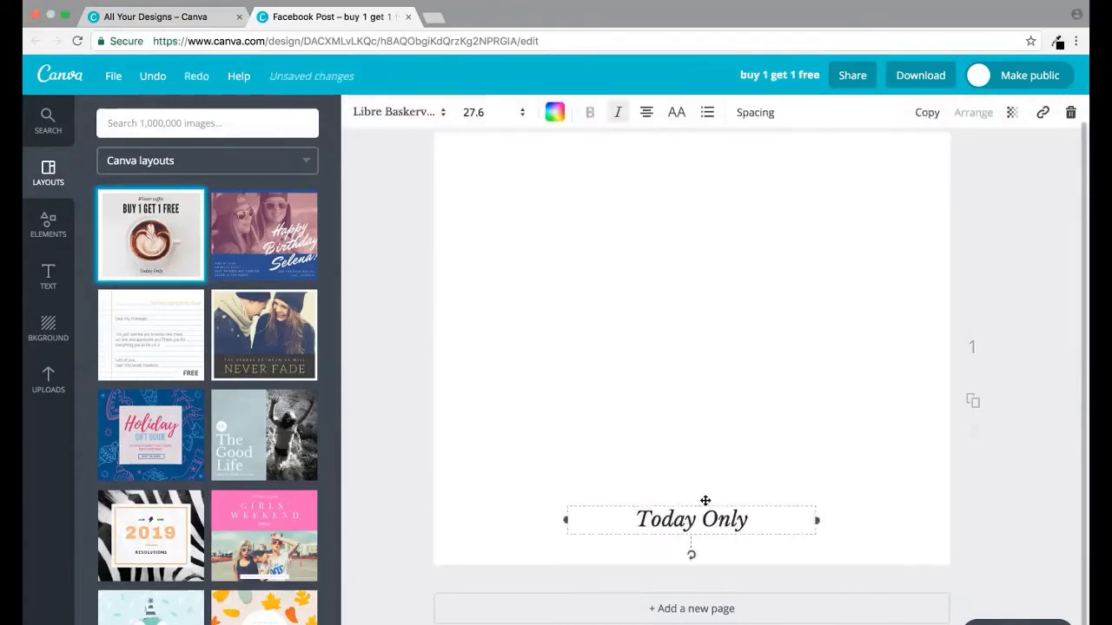
pyautogui.press('Delete')
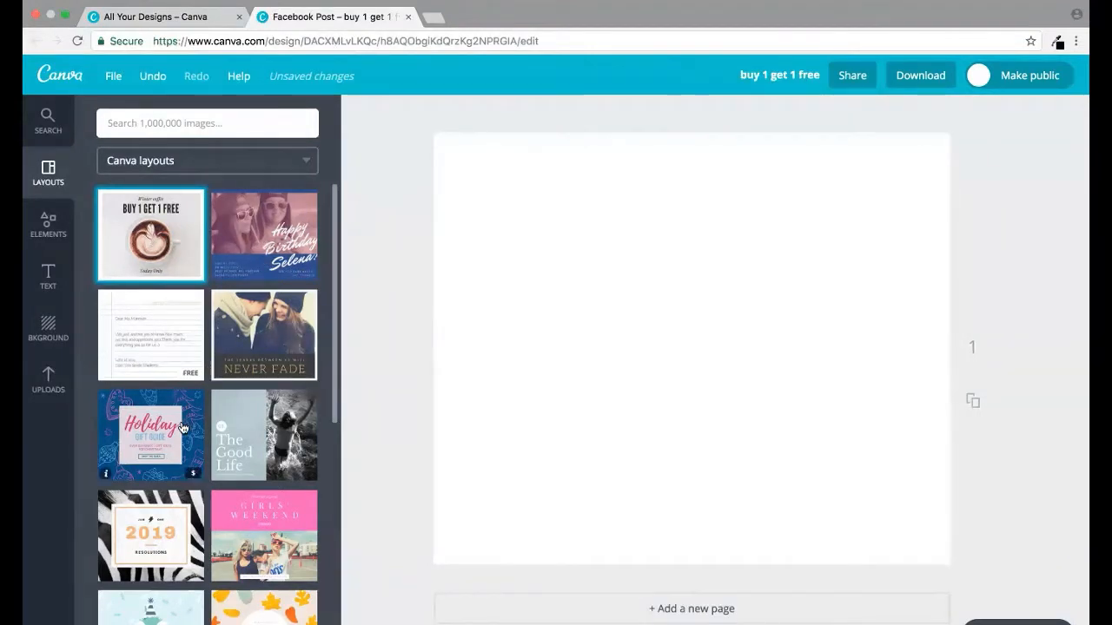
# Apply the free "Happy Birthday!" monster layout to the blank page.
pyautogui.scroll(-2, 185, 417)
pyautogui.scroll(-2, 185, 417)
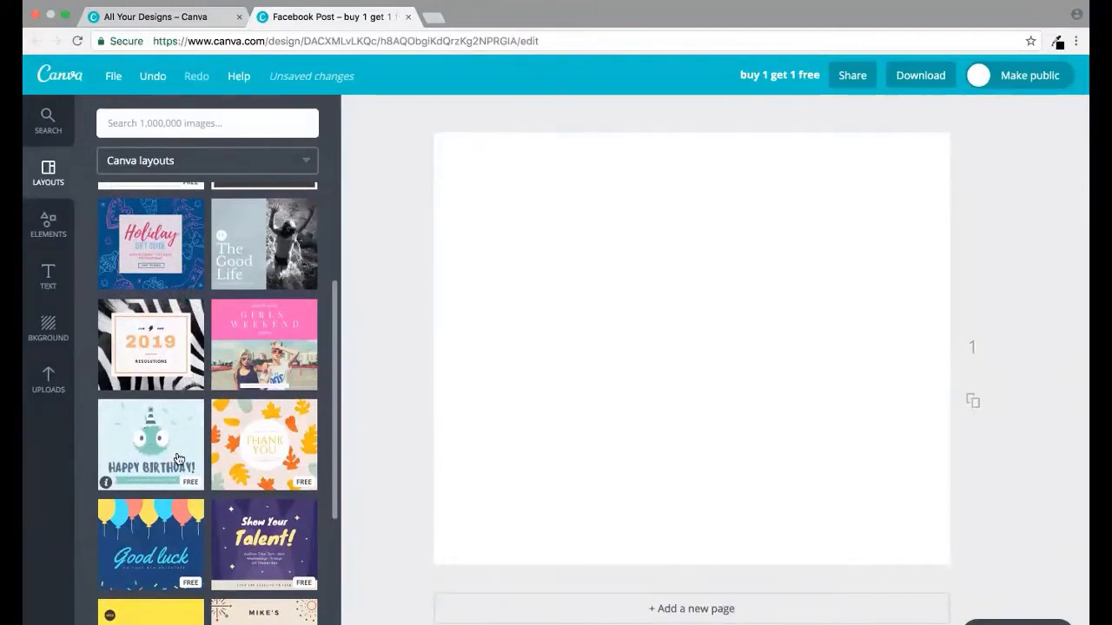
pyautogui.click(178, 458)
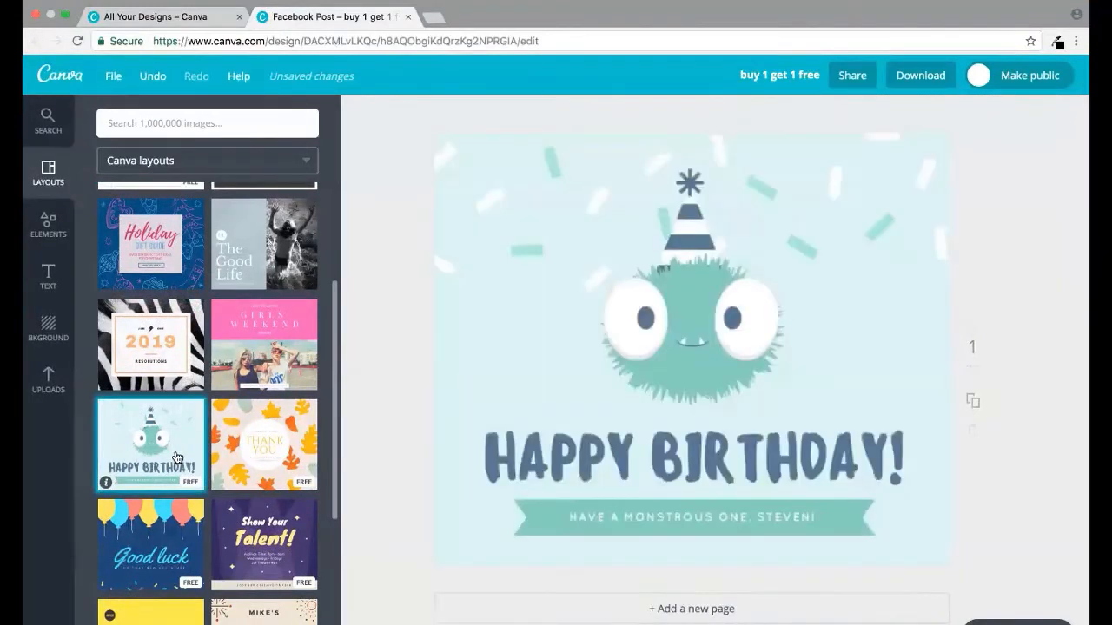
# Examine the separate elements of the birthday layout: monster, confetti, party hat, heading, banner text and background.
pyautogui.click(670, 303)
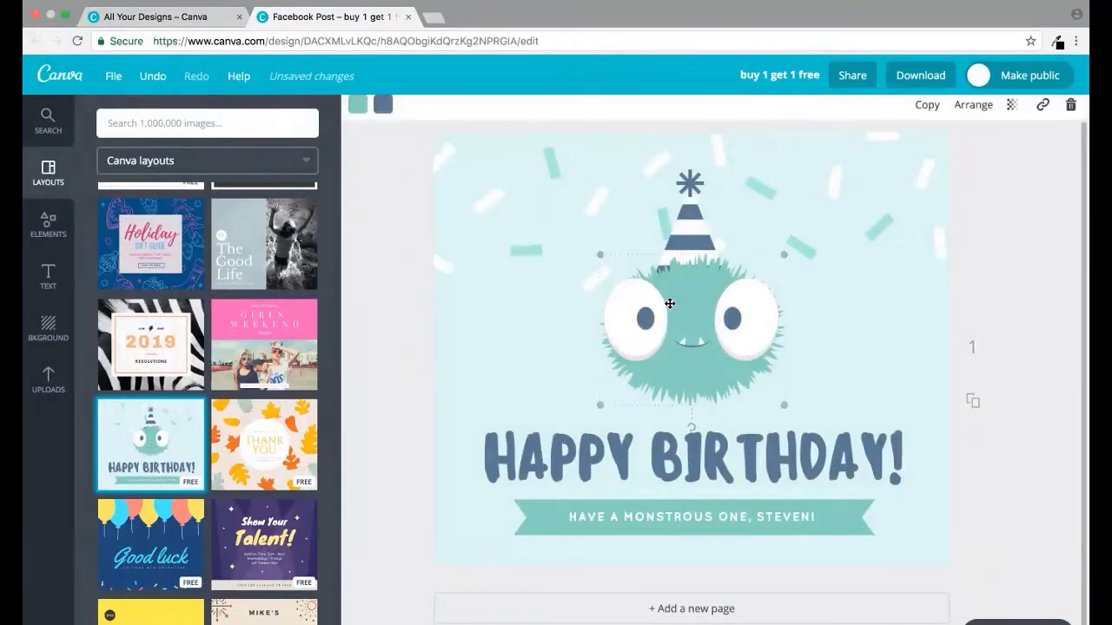
pyautogui.click(531, 255)
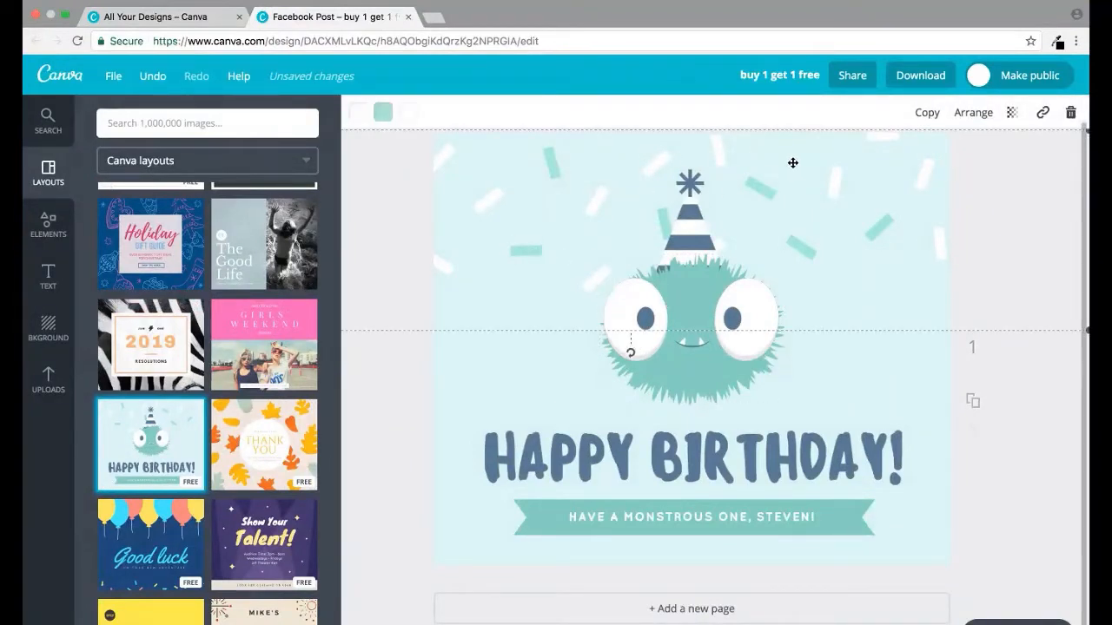
pyautogui.click(683, 286)
pyautogui.click(686, 215)
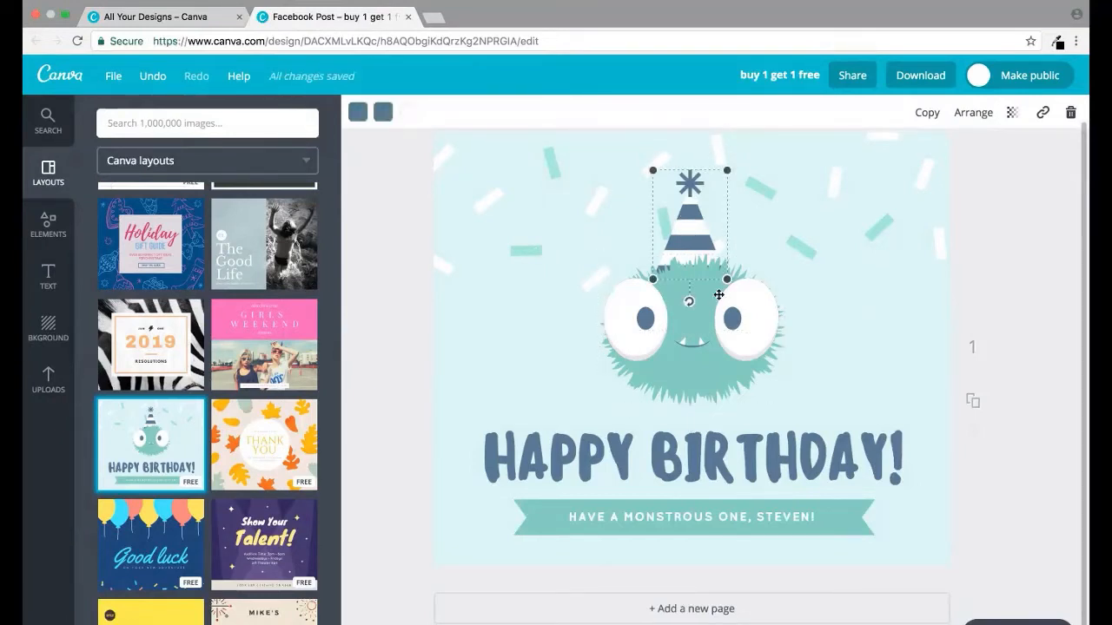
pyautogui.click(744, 315)
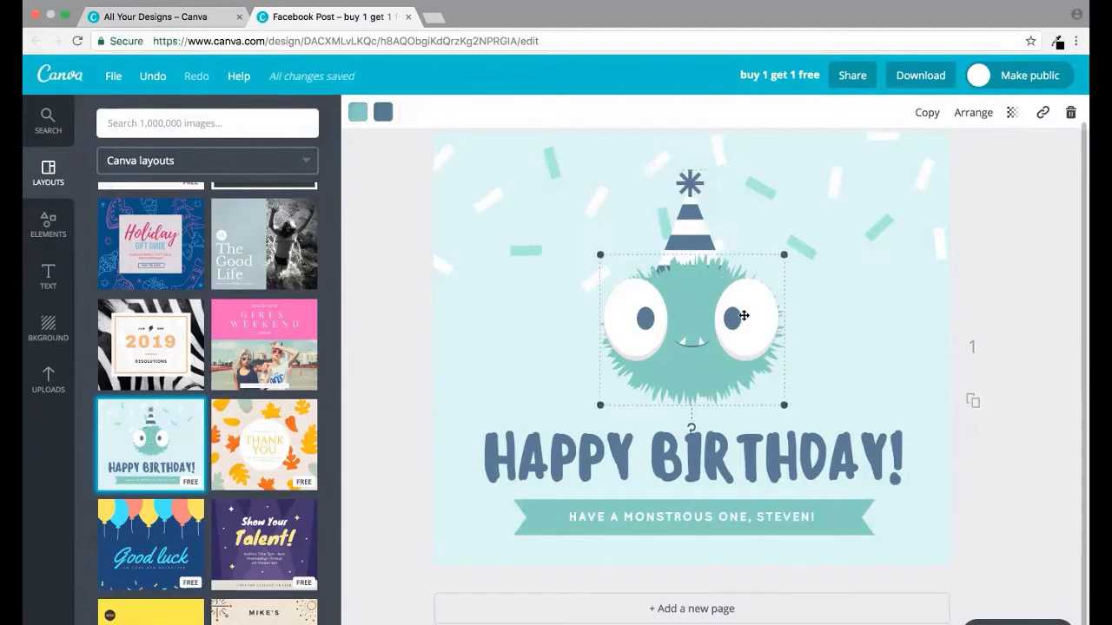
pyautogui.click(650, 448)
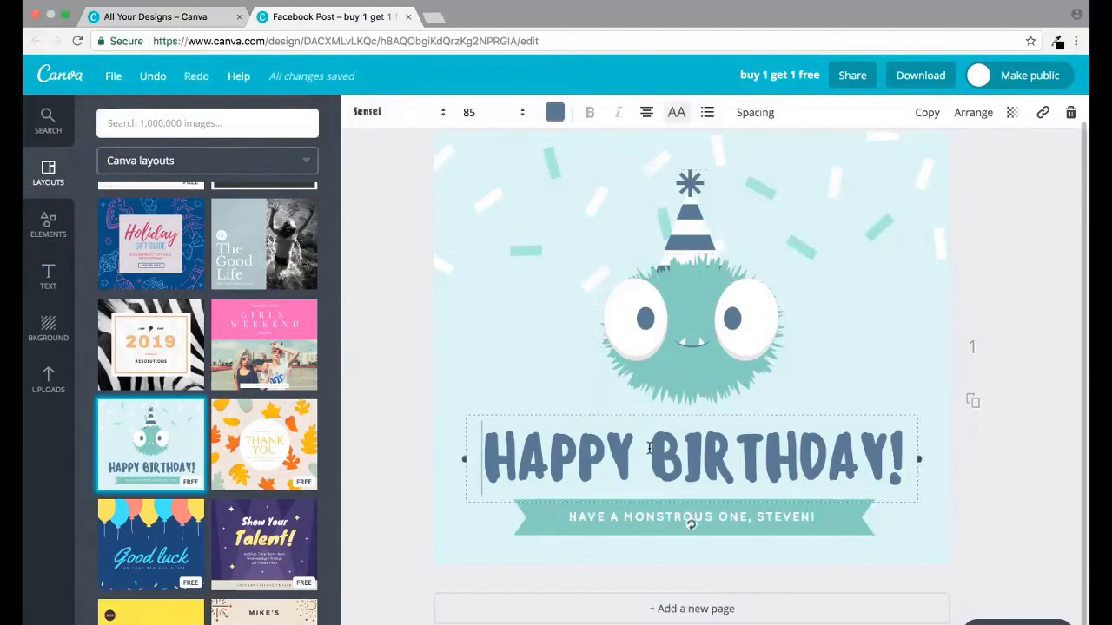
pyautogui.click(600, 523)
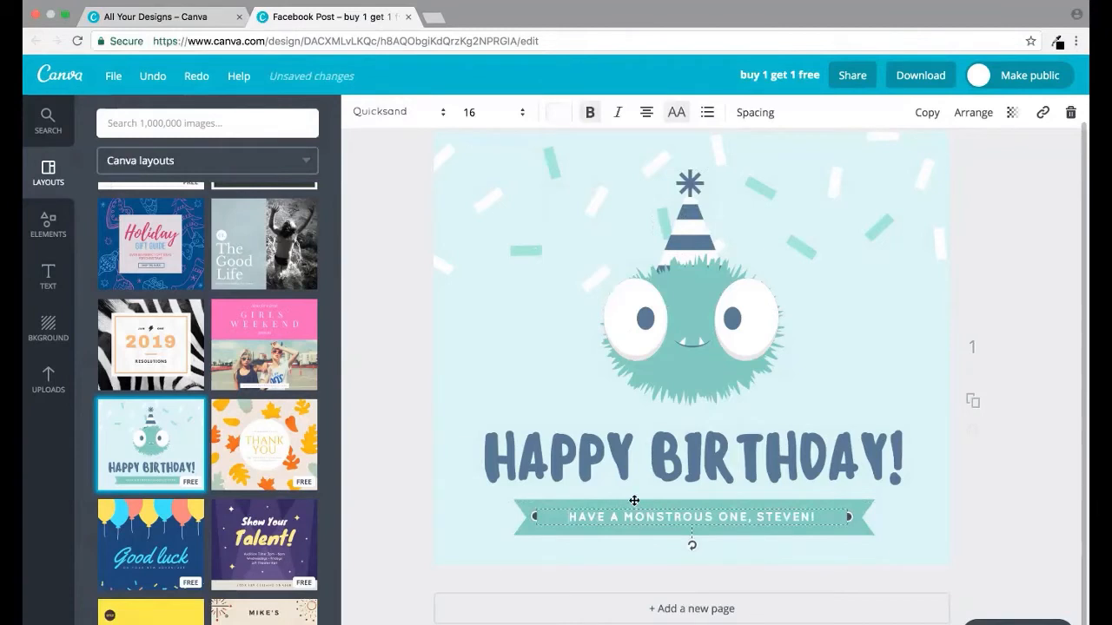
pyautogui.click(481, 519)
pyautogui.click(482, 519)
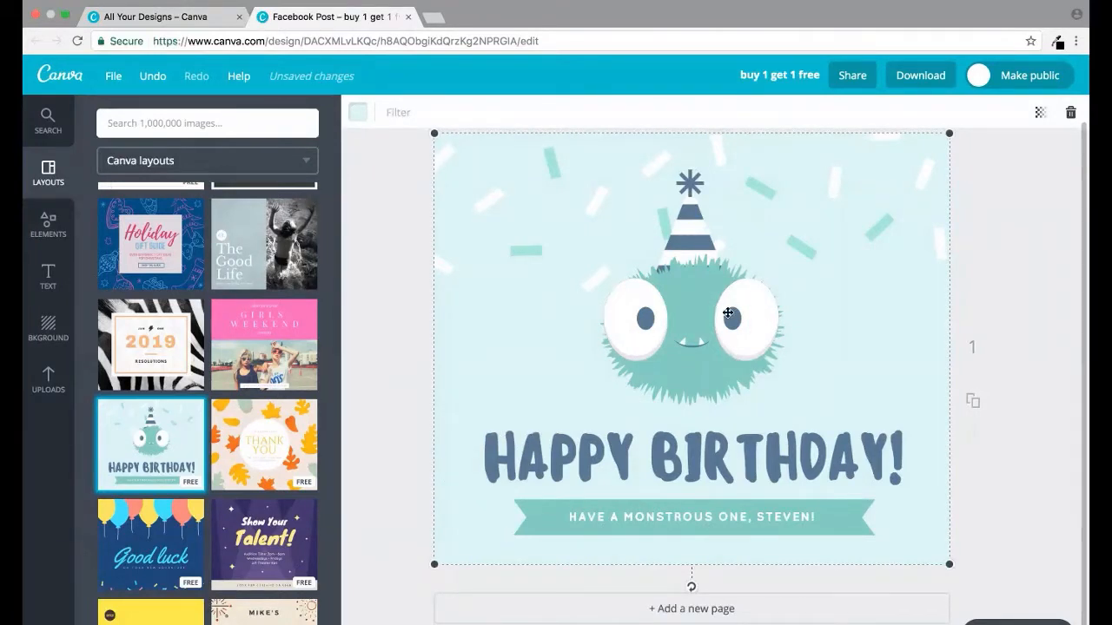
pyautogui.click(977, 256)
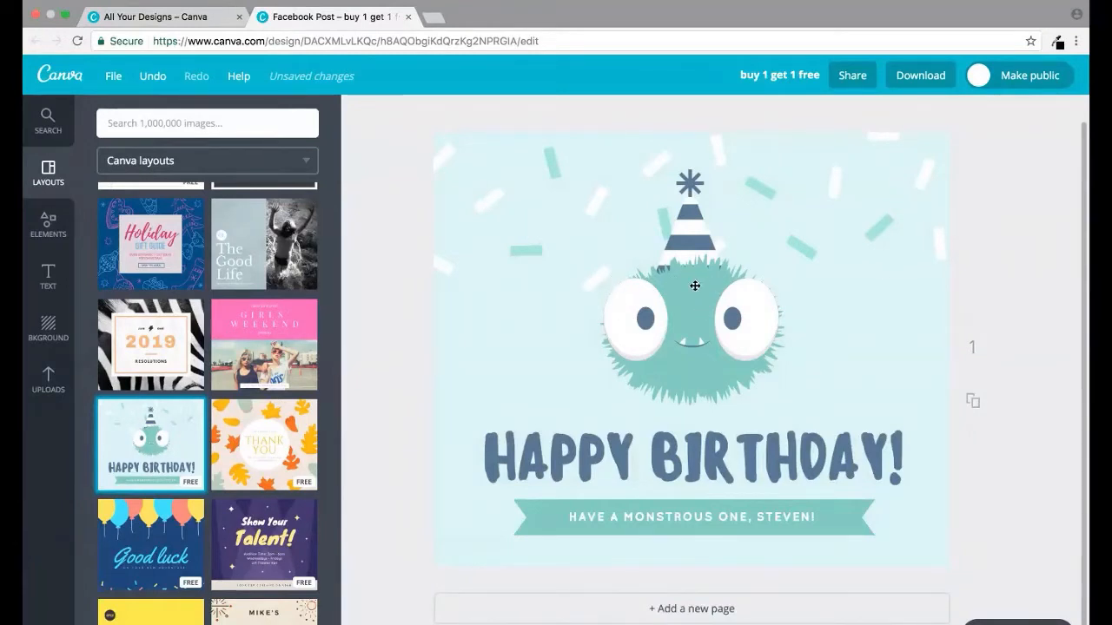
# Delete the green monster and its striped party hat from the birthday design.
pyautogui.click(679, 310)
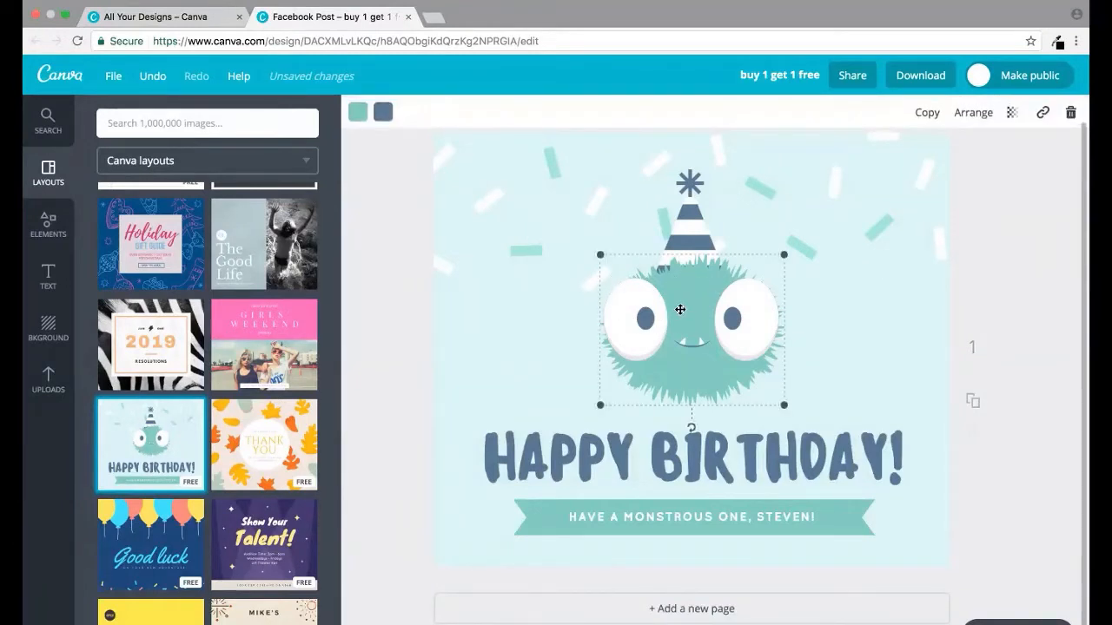
pyautogui.press('Delete')
pyautogui.click(695, 265)
pyautogui.press('Delete')
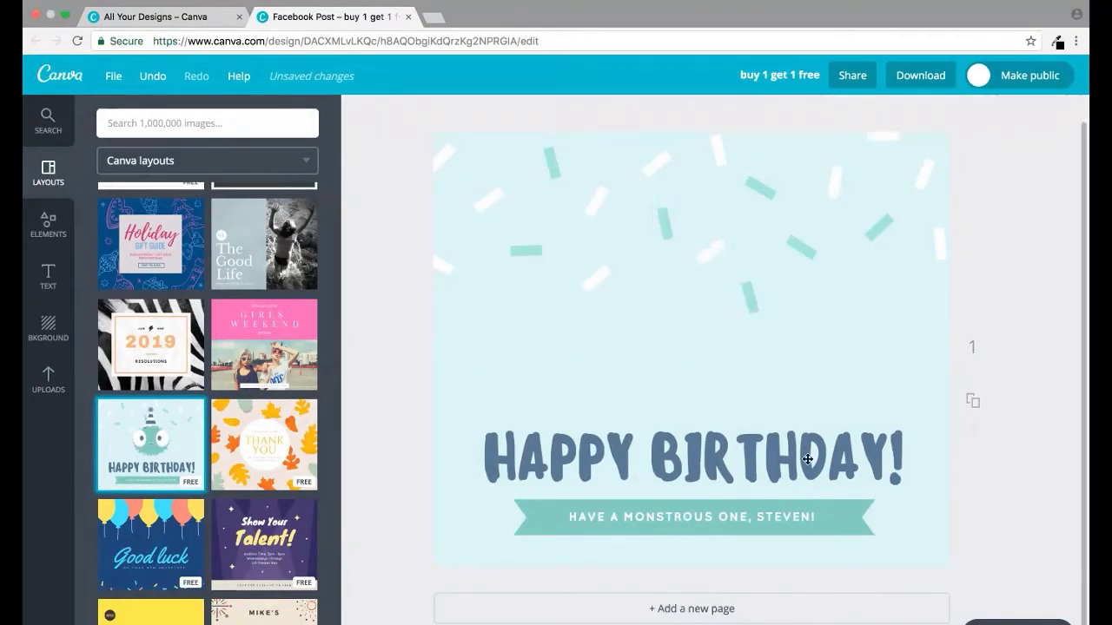
# Add the recipient's first name in capitals on a new line below "Happy Birthday!" in the heading.
pyautogui.click(699, 485)
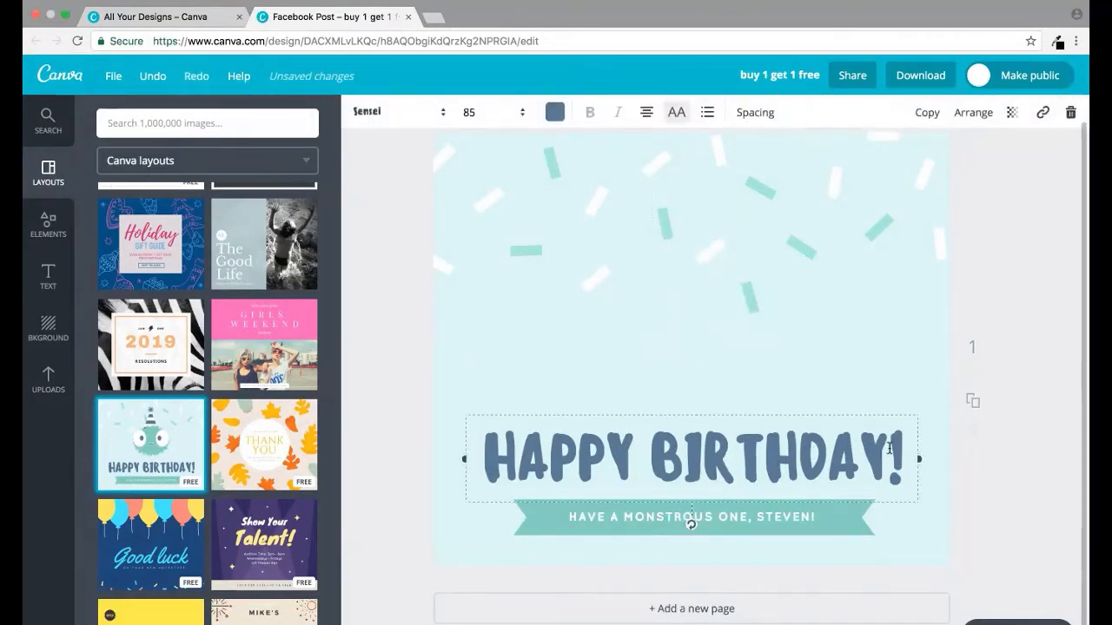
pyautogui.click(903, 447)
pyautogui.press('Return')
pyautogui.write('JANET')
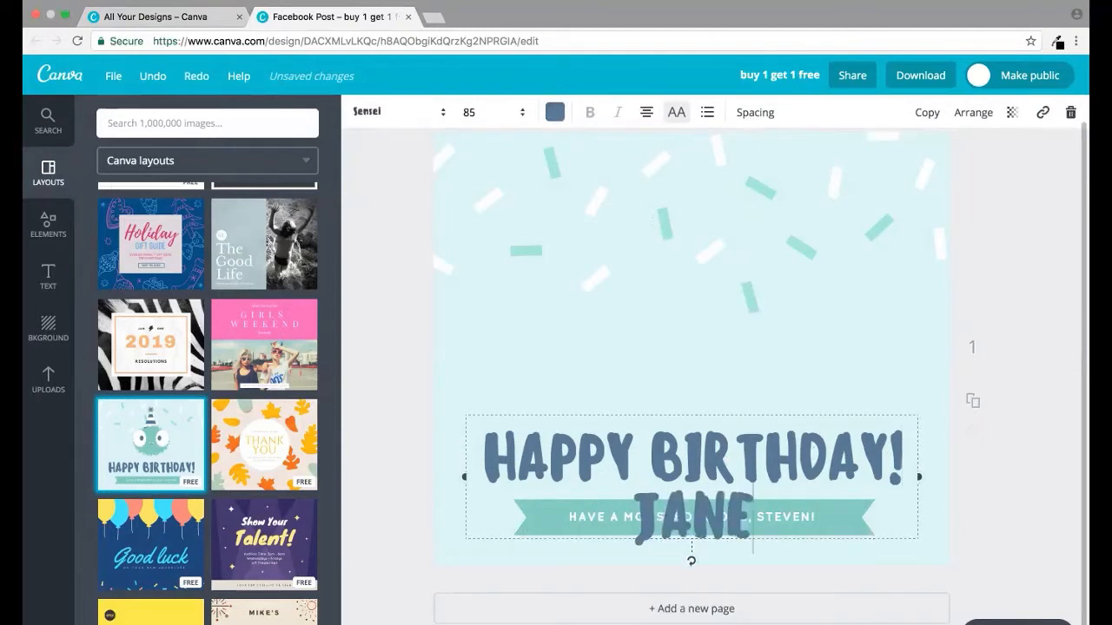
pyautogui.click(831, 414)
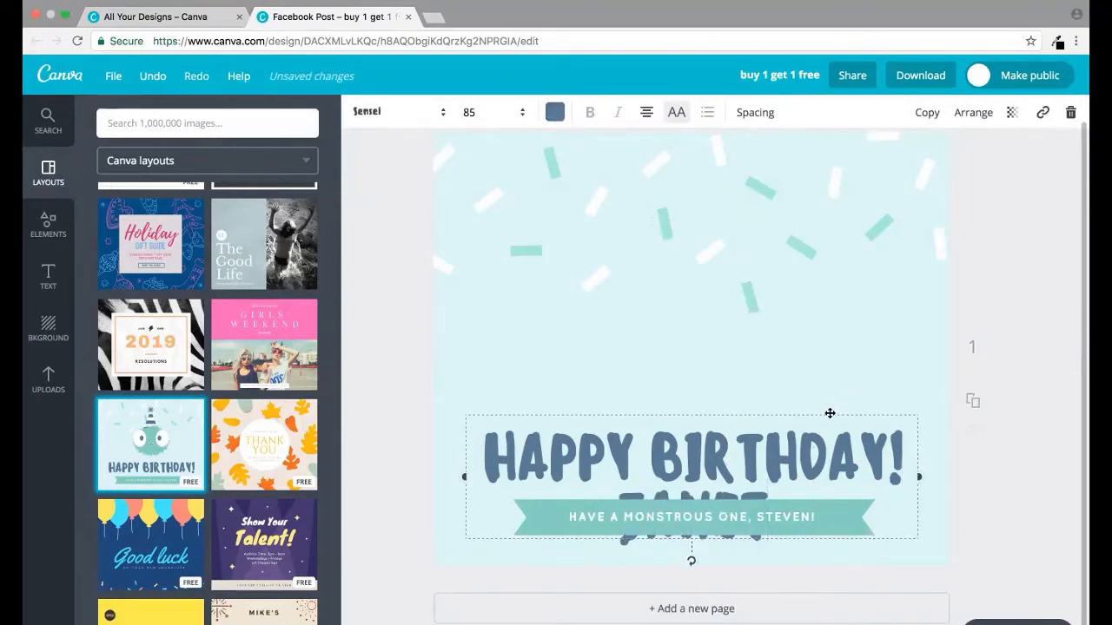
# Move the heading up clear of the ribbon banner and change the banner text to "HAVE A WONDERFUL ONE!".
pyautogui.moveTo(830, 413); pyautogui.dragTo(736, 317)
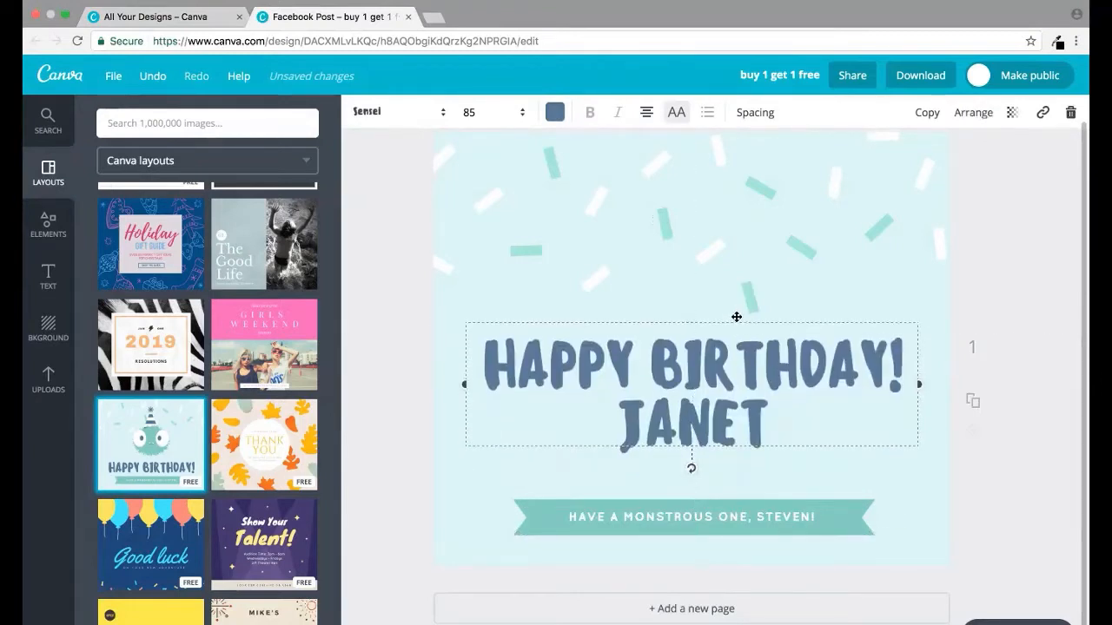
pyautogui.click(787, 519)
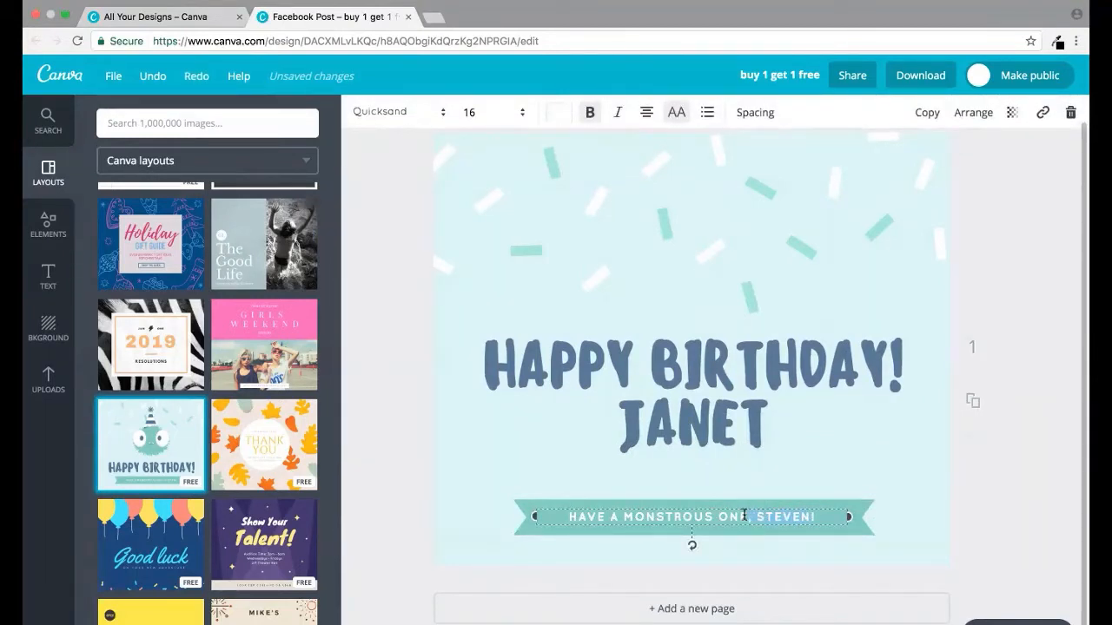
pyautogui.press('BackSpace')
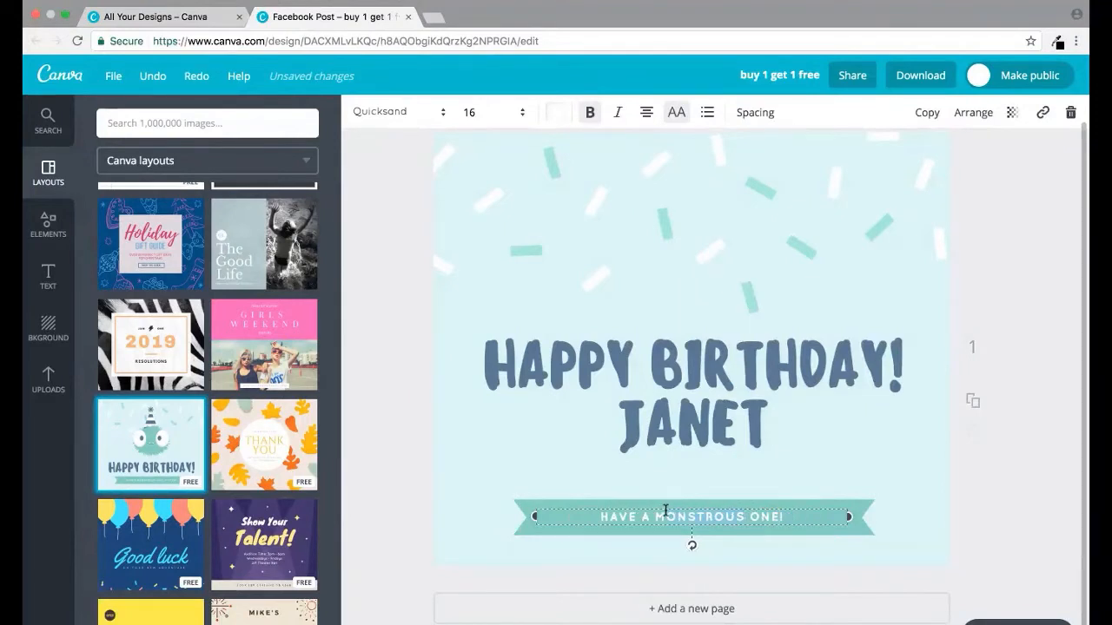
pyautogui.press('BackSpace')
pyautogui.press('BackSpace')
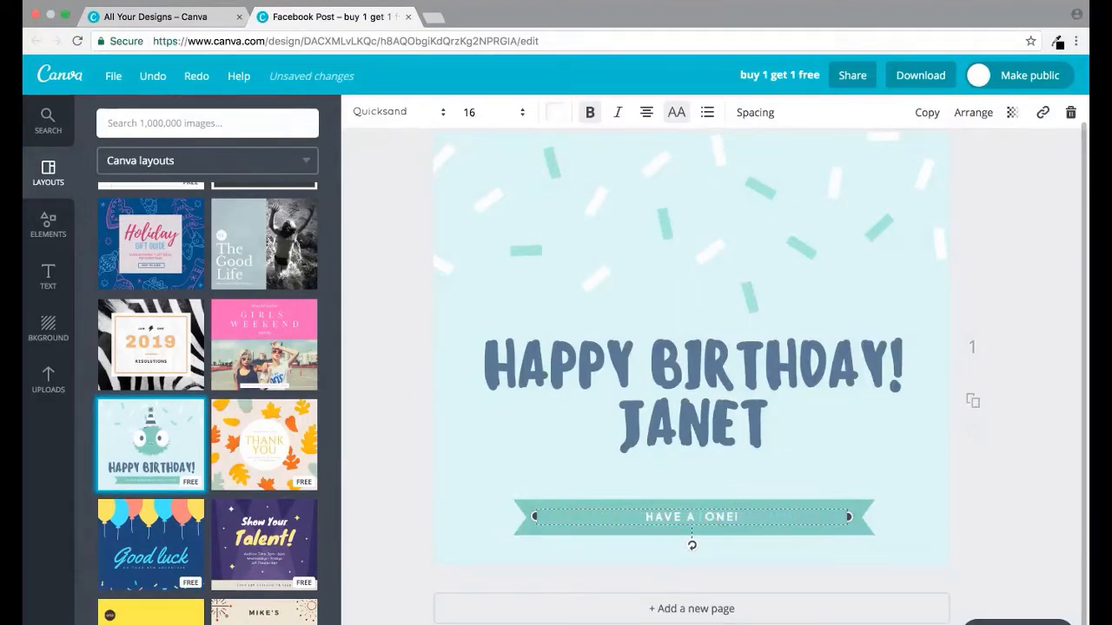
pyautogui.write('WONDERF')
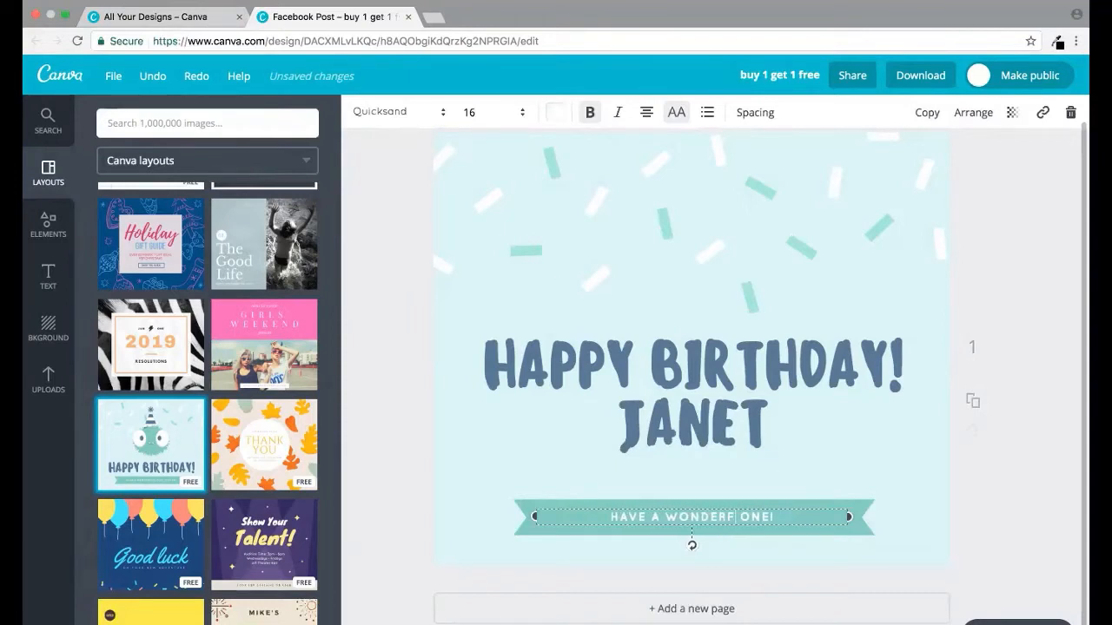
pyautogui.write('UL')
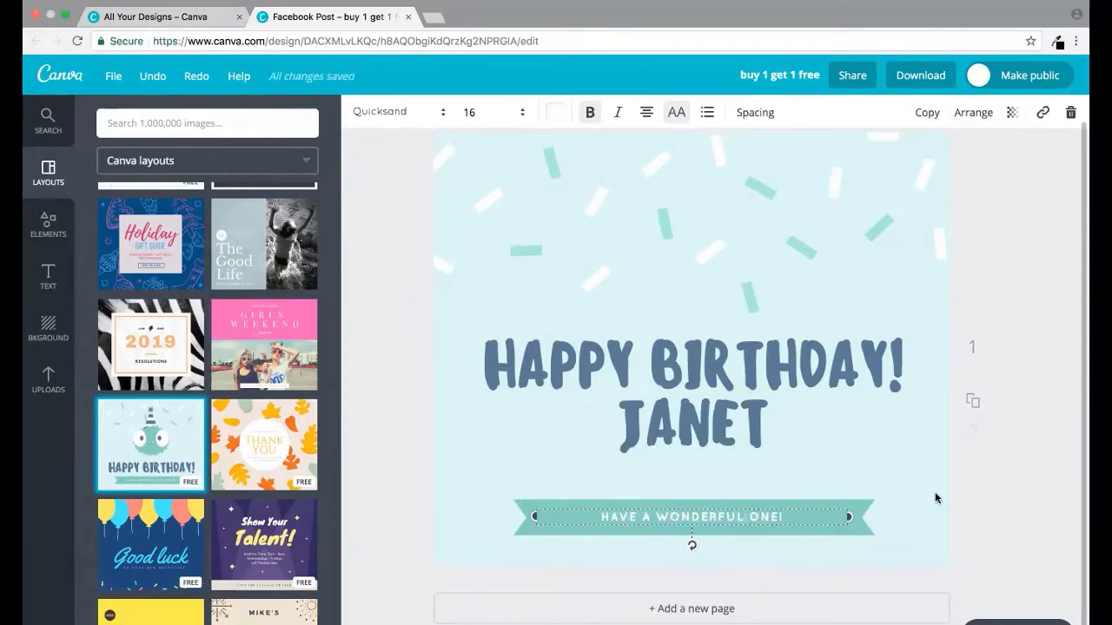
pyautogui.press('Escape')
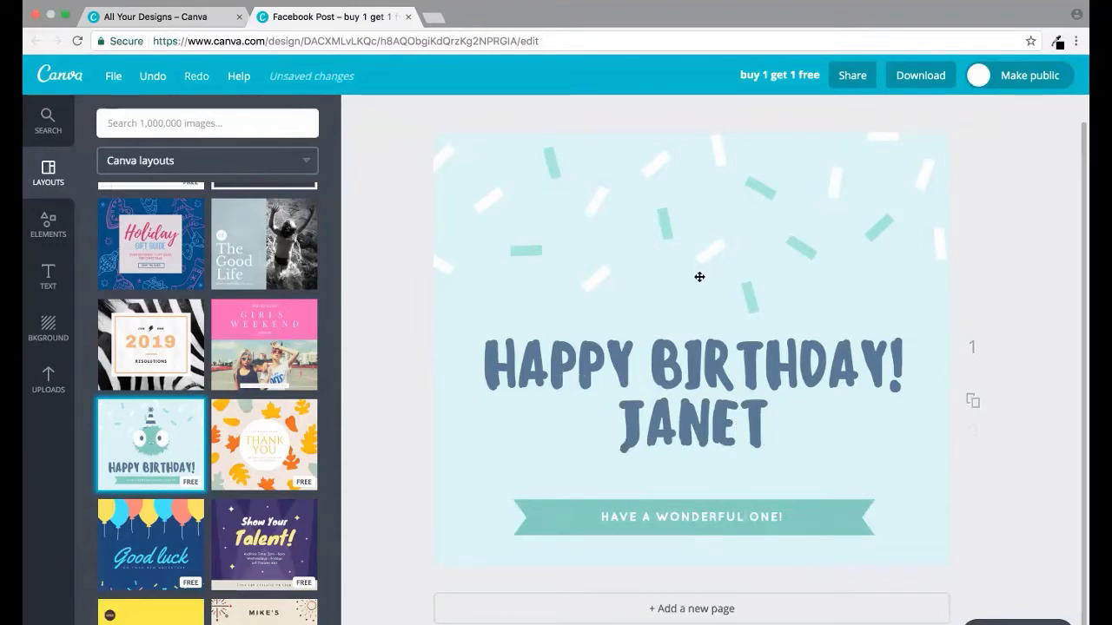
# Try pink, green, light blue, red, yellow and orange from the default palette as the design's background colour.
pyautogui.click(451, 473)
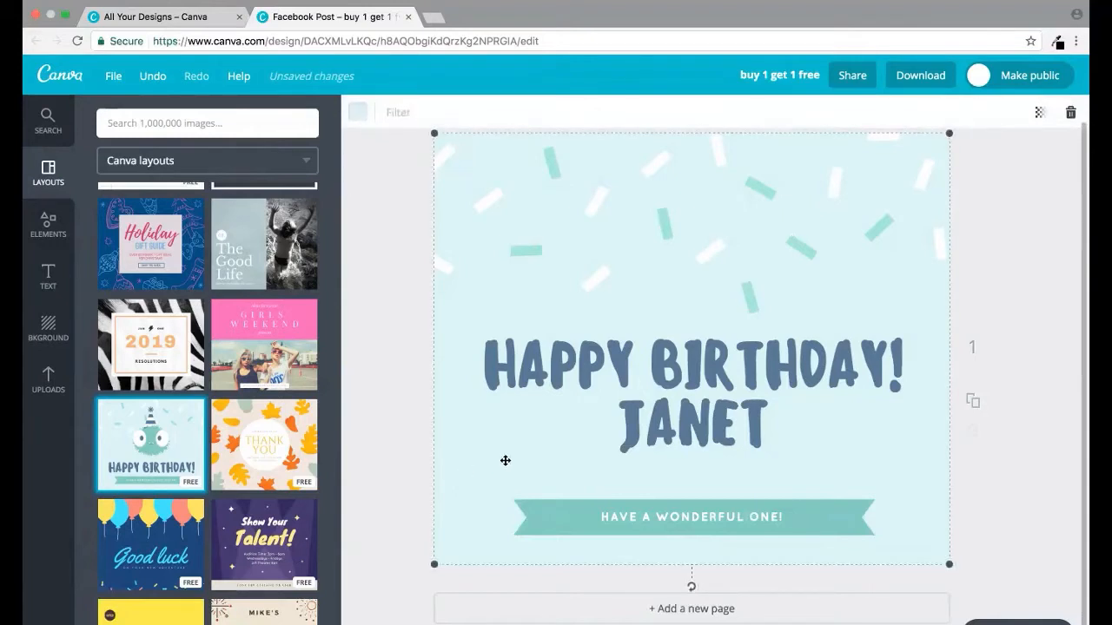
pyautogui.click(38, 326)
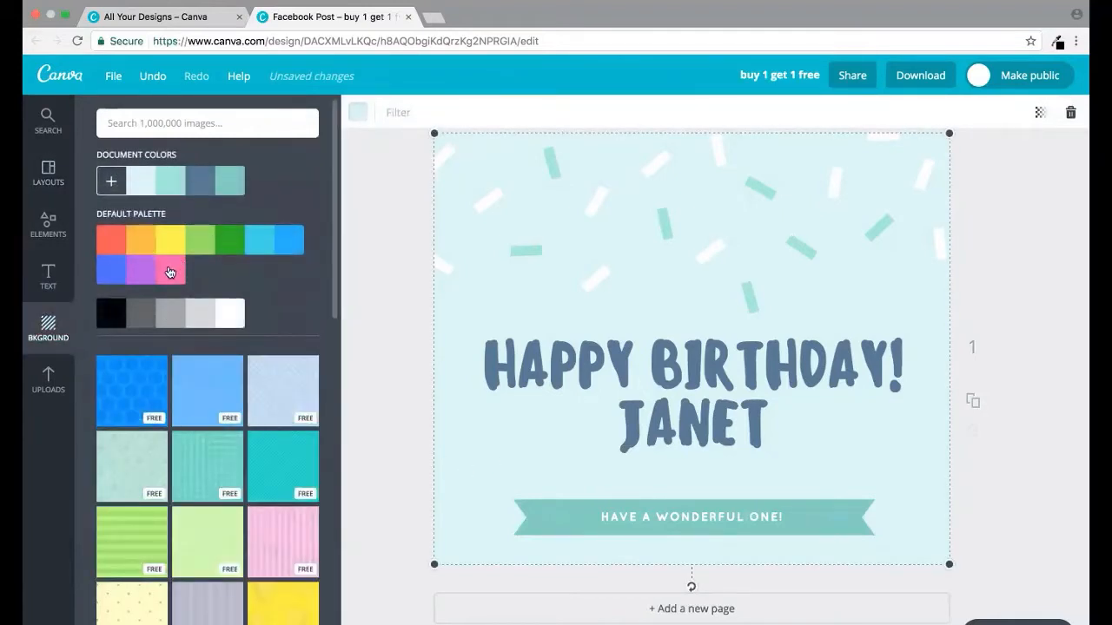
pyautogui.click(169, 273)
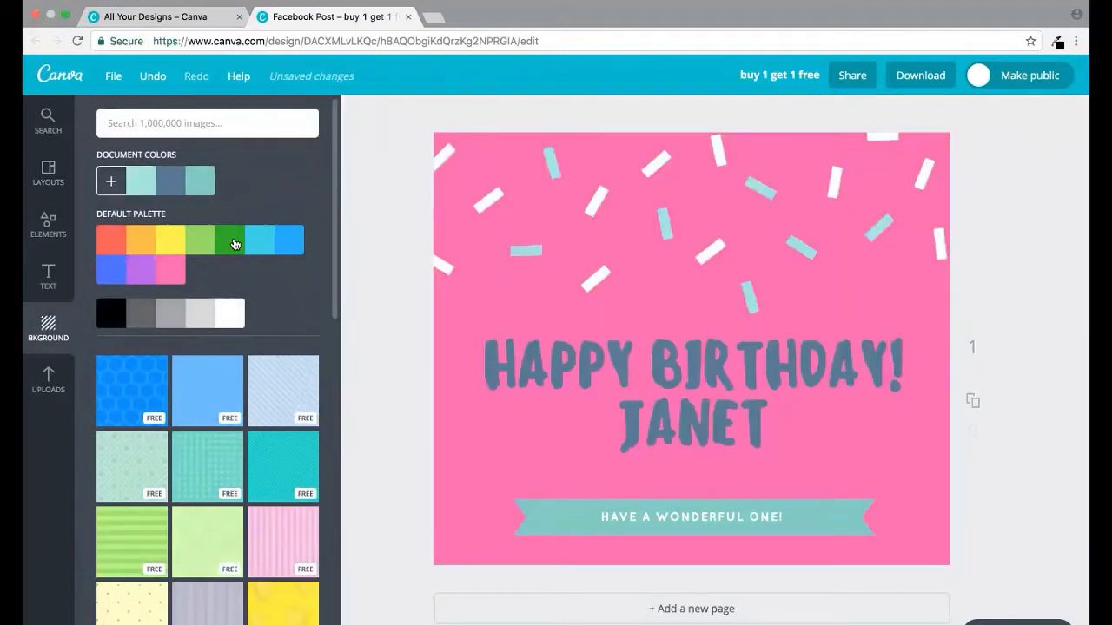
pyautogui.click(233, 244)
pyautogui.click(270, 248)
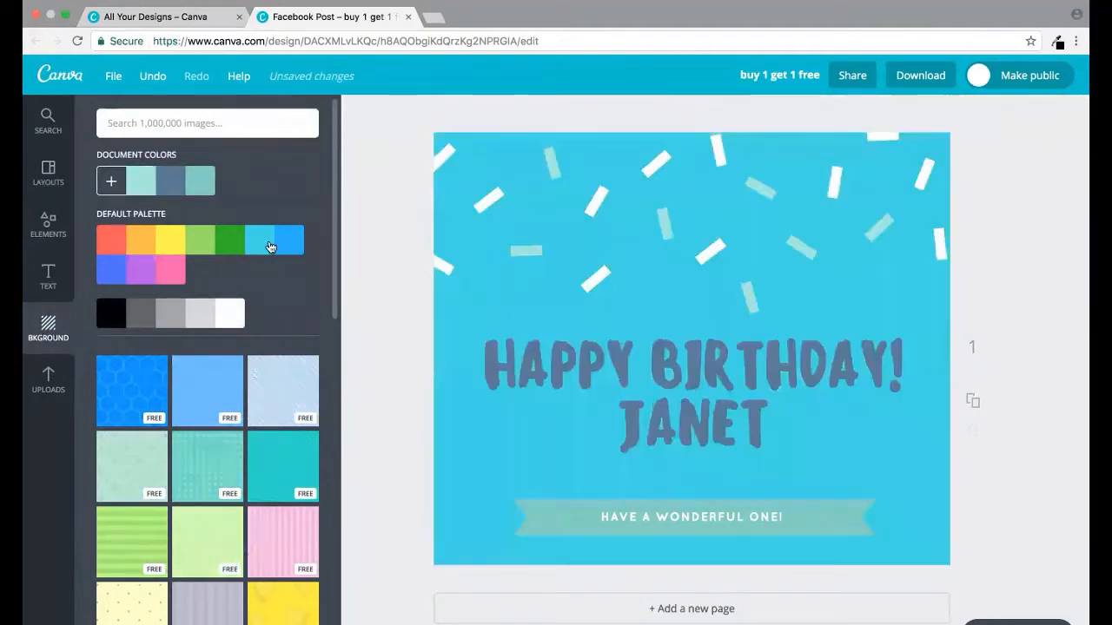
pyautogui.click(119, 245)
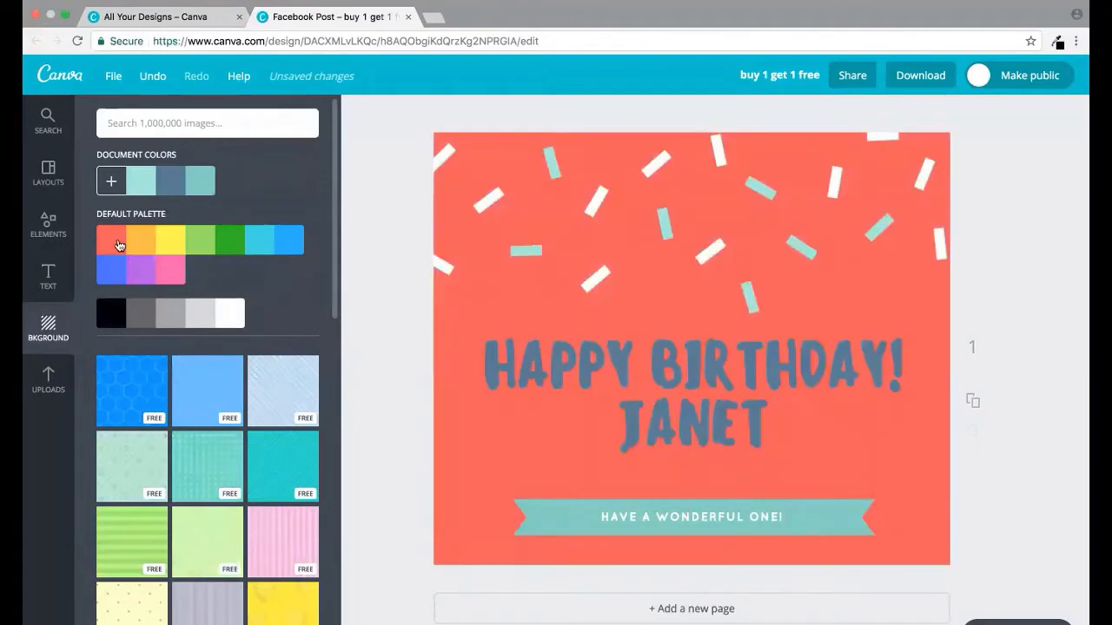
pyautogui.click(165, 247)
pyautogui.click(170, 266)
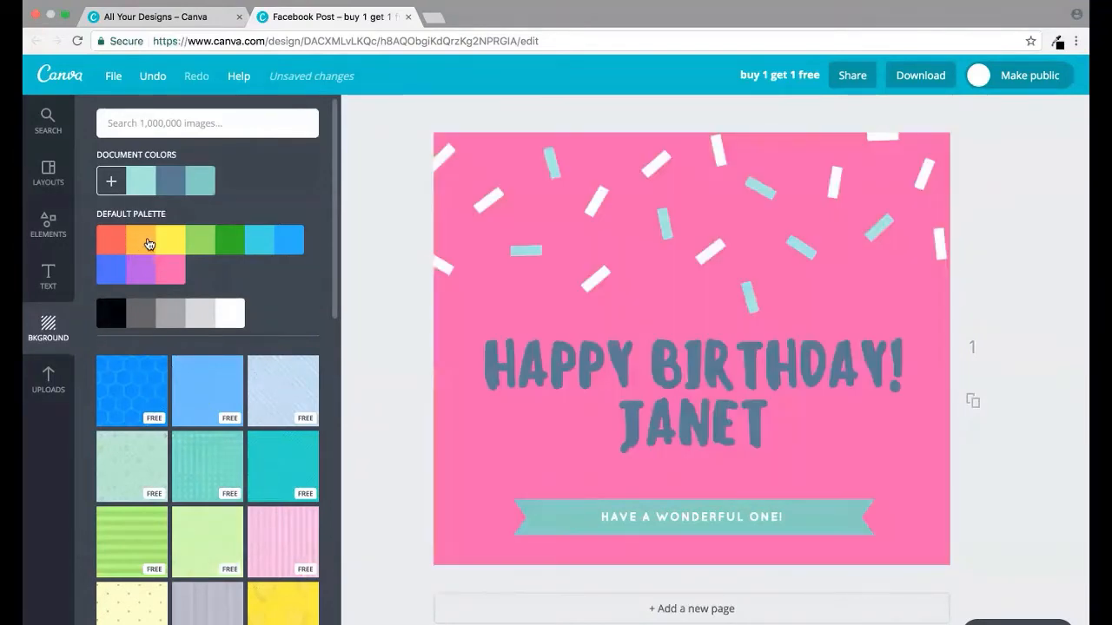
pyautogui.click(149, 244)
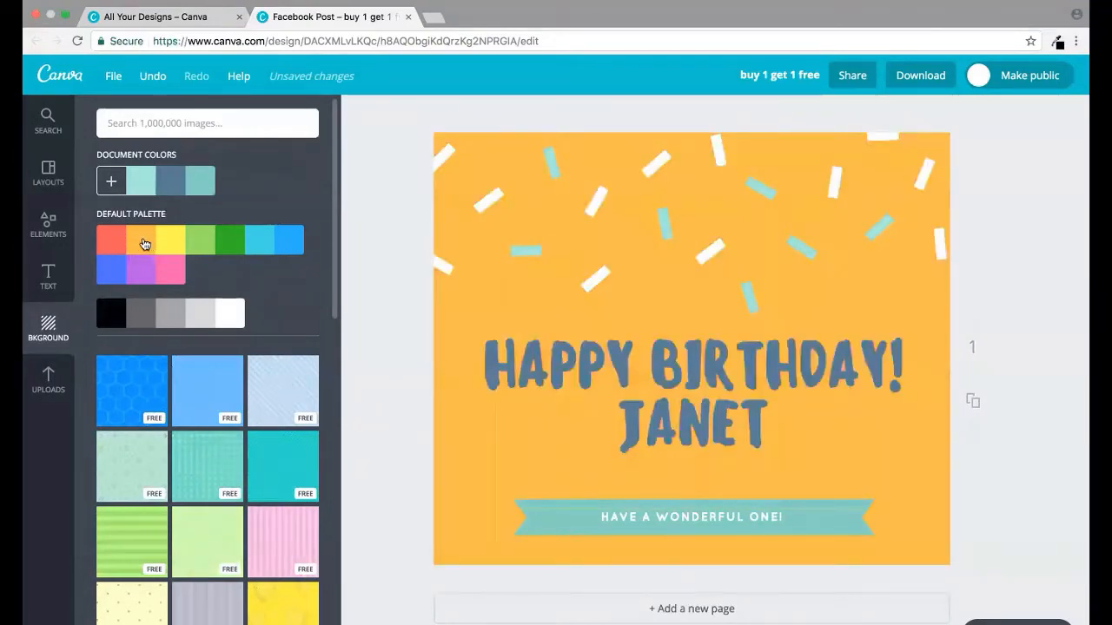
# Try custom magenta, red, pale green, lavender, yellow and blue backgrounds, and settle on purple c909ff.
pyautogui.click(112, 184)
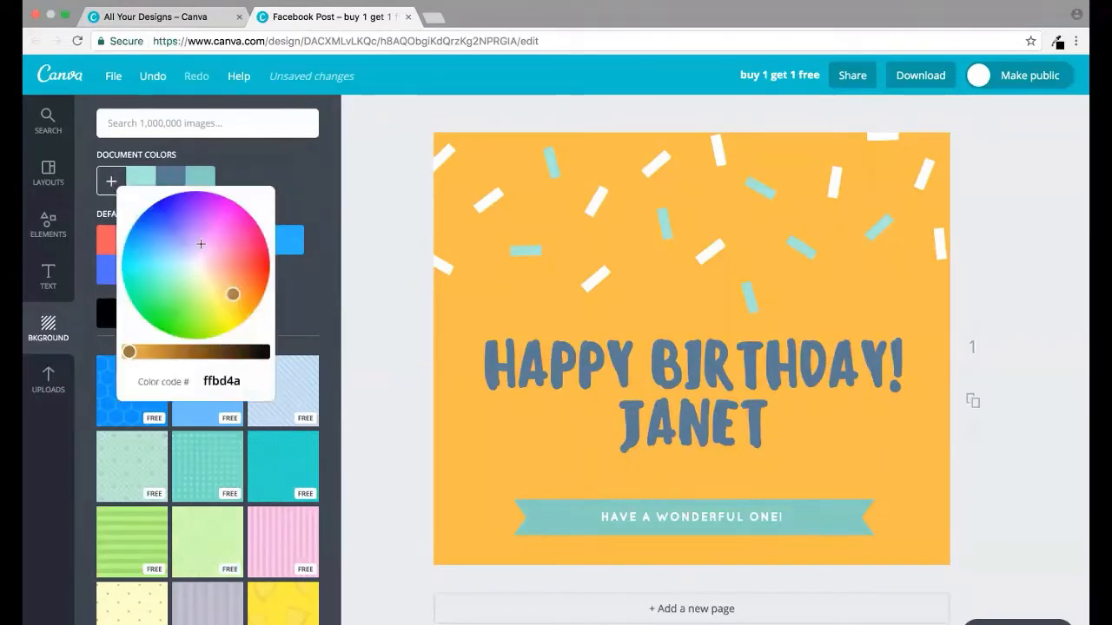
pyautogui.click(222, 225)
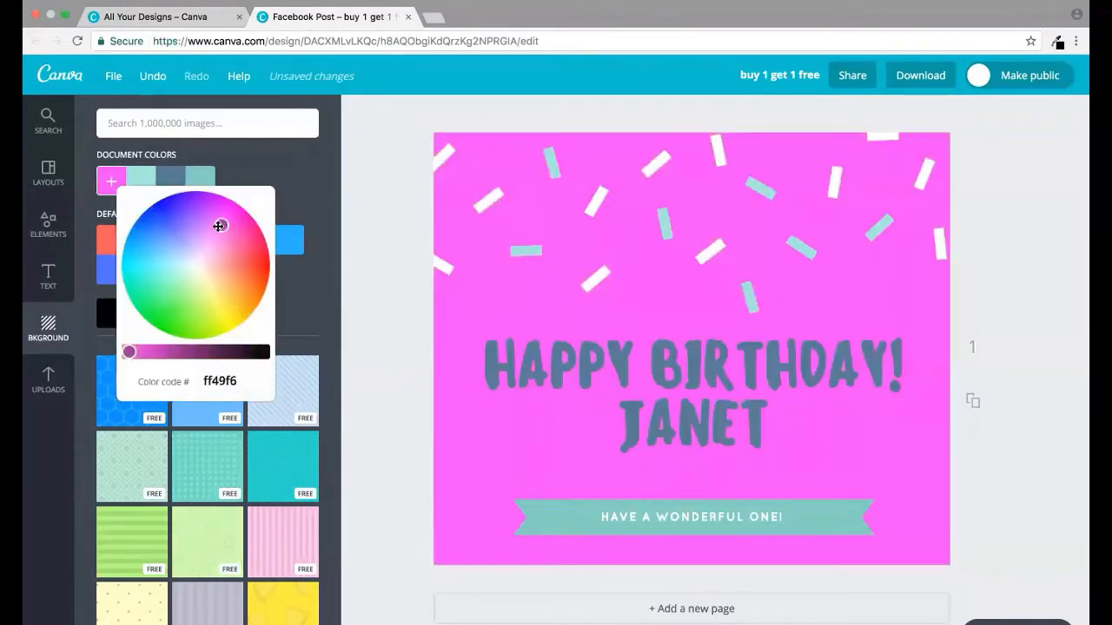
pyautogui.moveTo(219, 226); pyautogui.dragTo(258, 266)
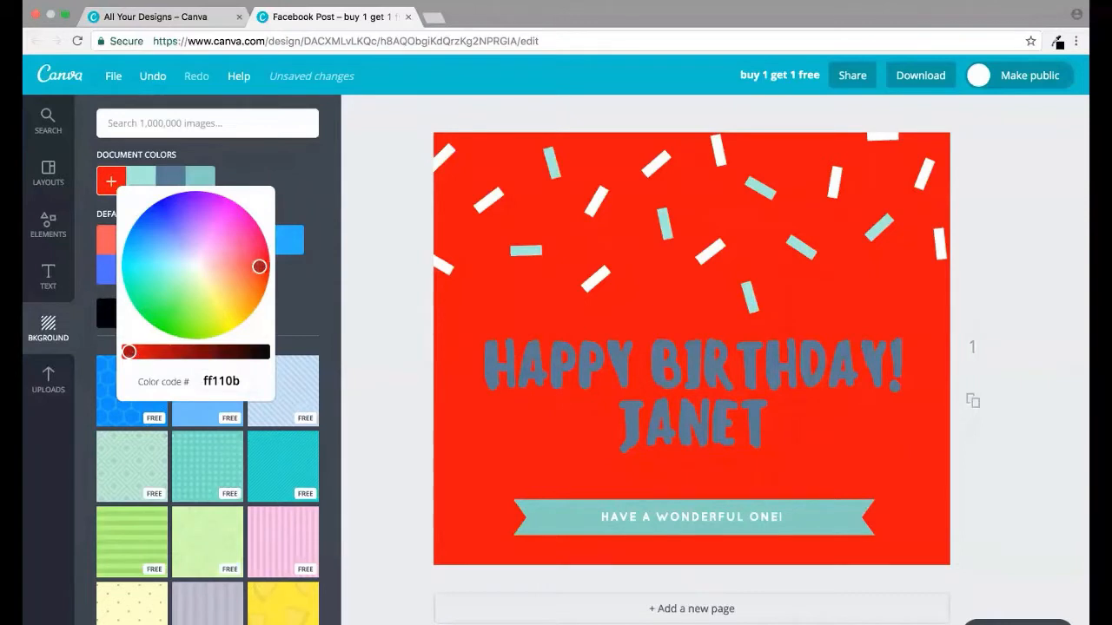
pyautogui.moveTo(128, 352)
pyautogui.mouseDown()
pyautogui.moveTo(255, 352)
pyautogui.moveTo(129, 351)
pyautogui.mouseUp()
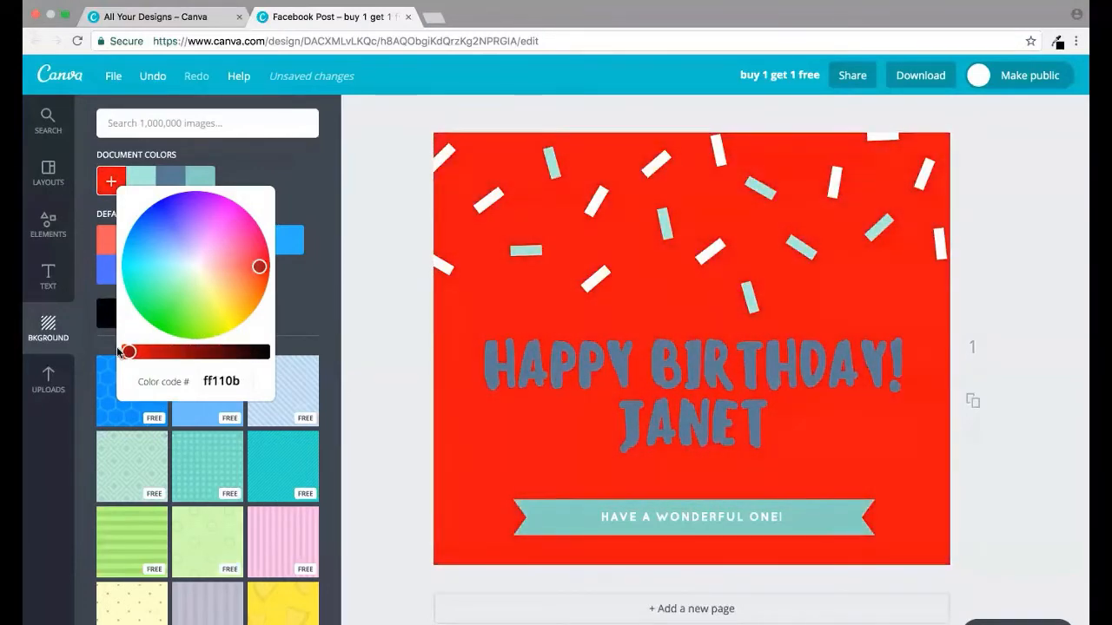
pyautogui.click(163, 294)
pyautogui.click(197, 280)
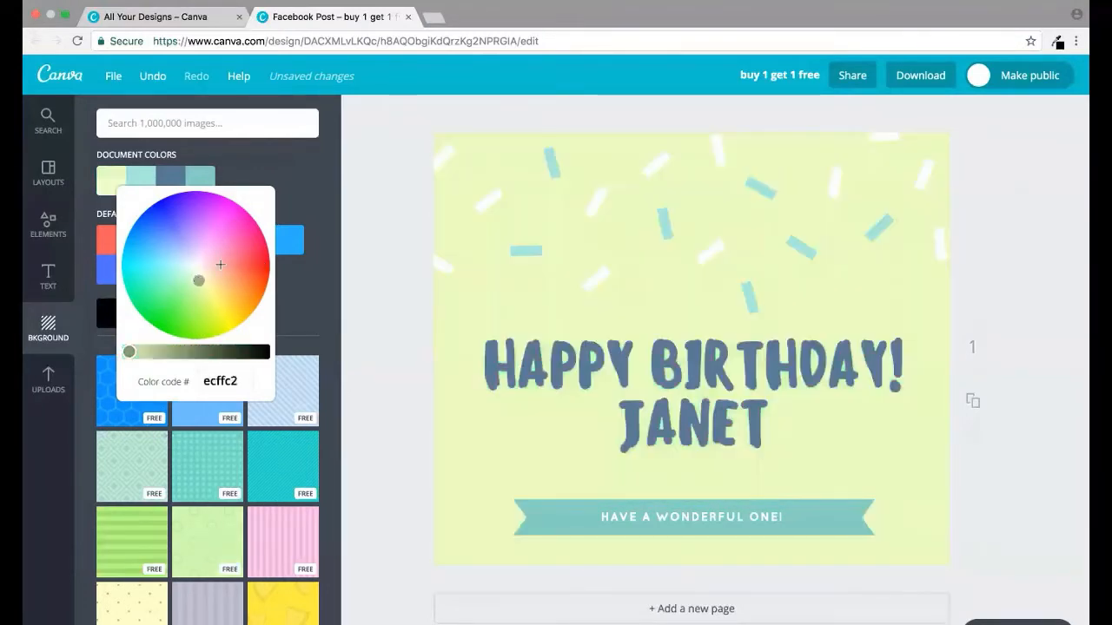
pyautogui.click(220, 265)
pyautogui.click(197, 258)
pyautogui.click(184, 251)
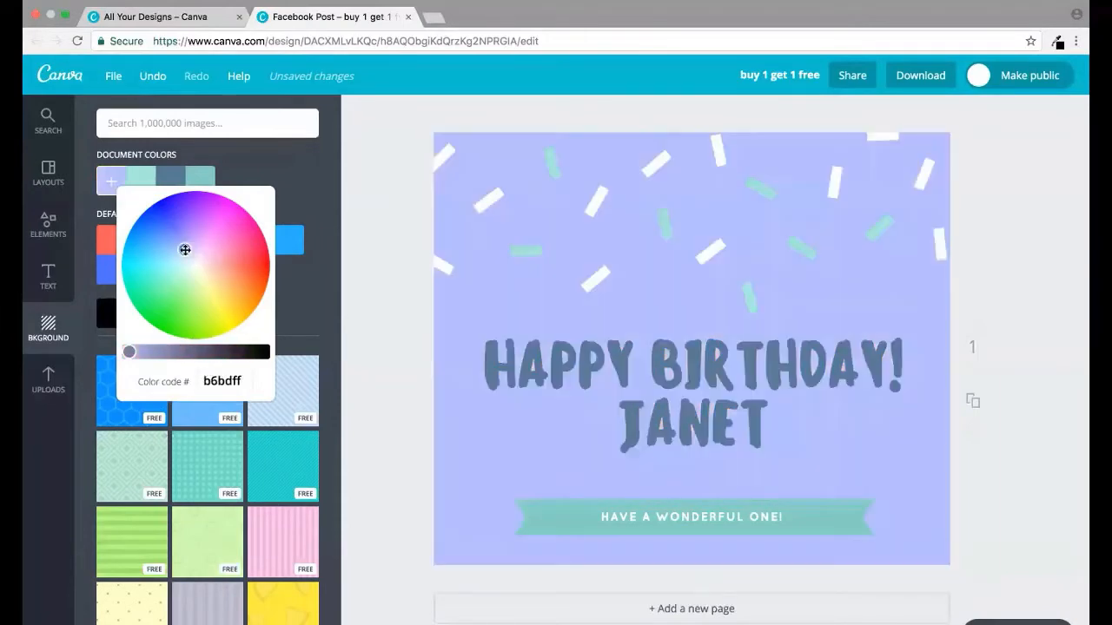
pyautogui.click(163, 258)
pyautogui.click(217, 311)
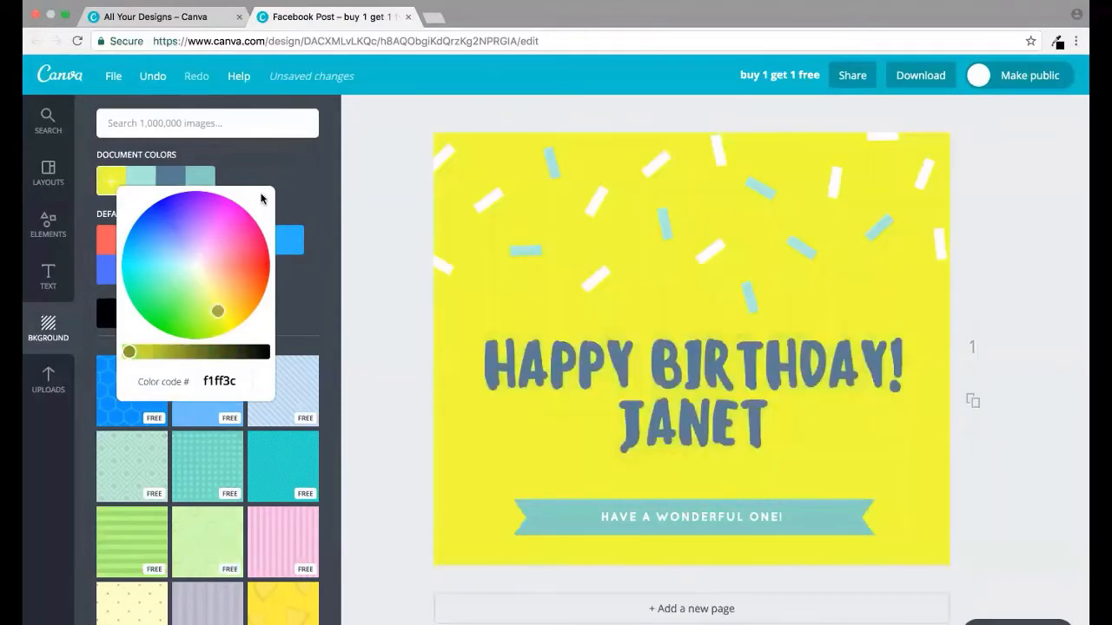
pyautogui.click(199, 262)
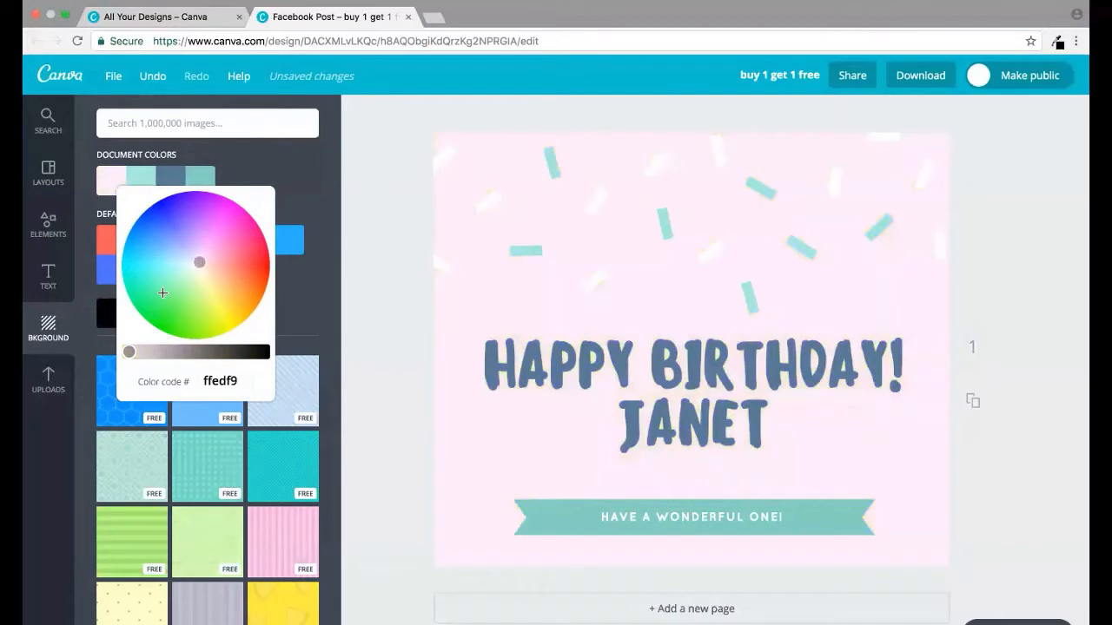
pyautogui.click(162, 293)
pyautogui.click(157, 272)
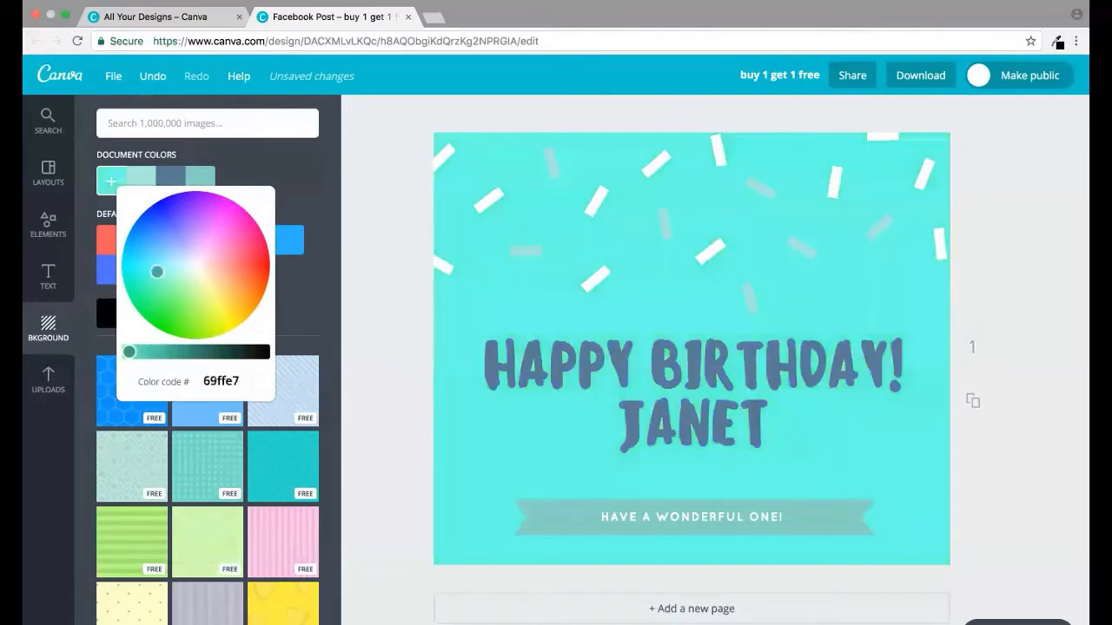
pyautogui.click(162, 257)
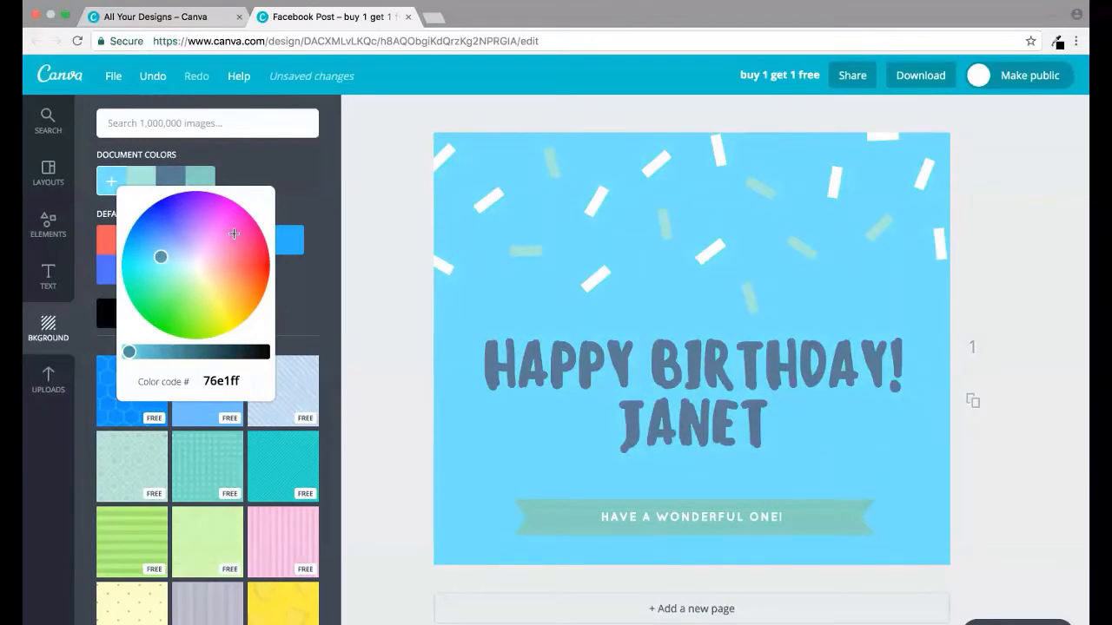
pyautogui.click(214, 204)
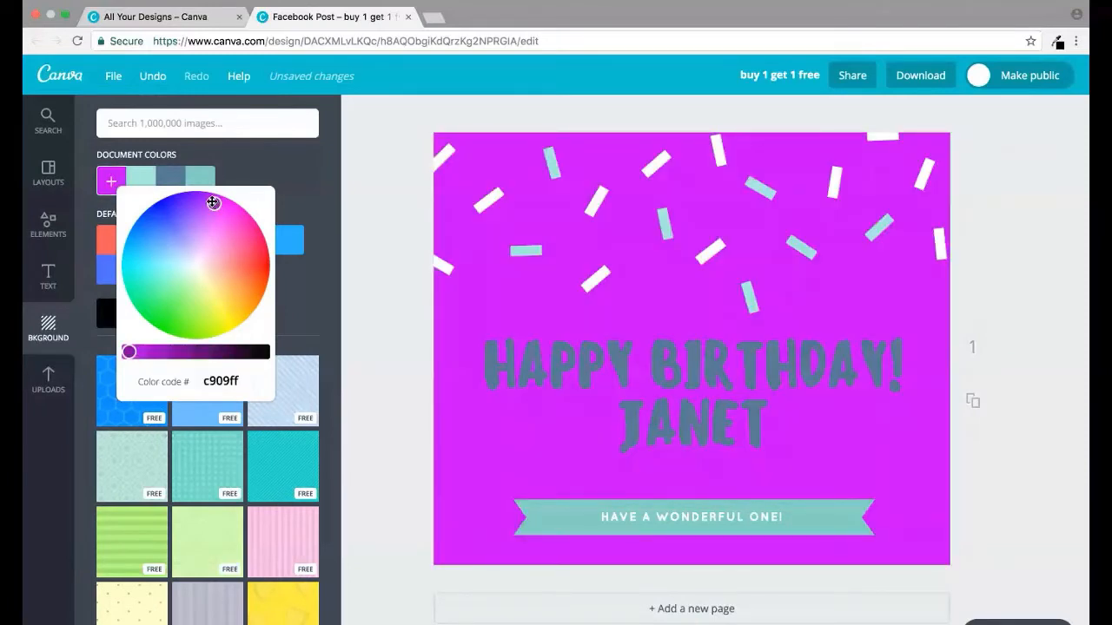
pyautogui.click(296, 186)
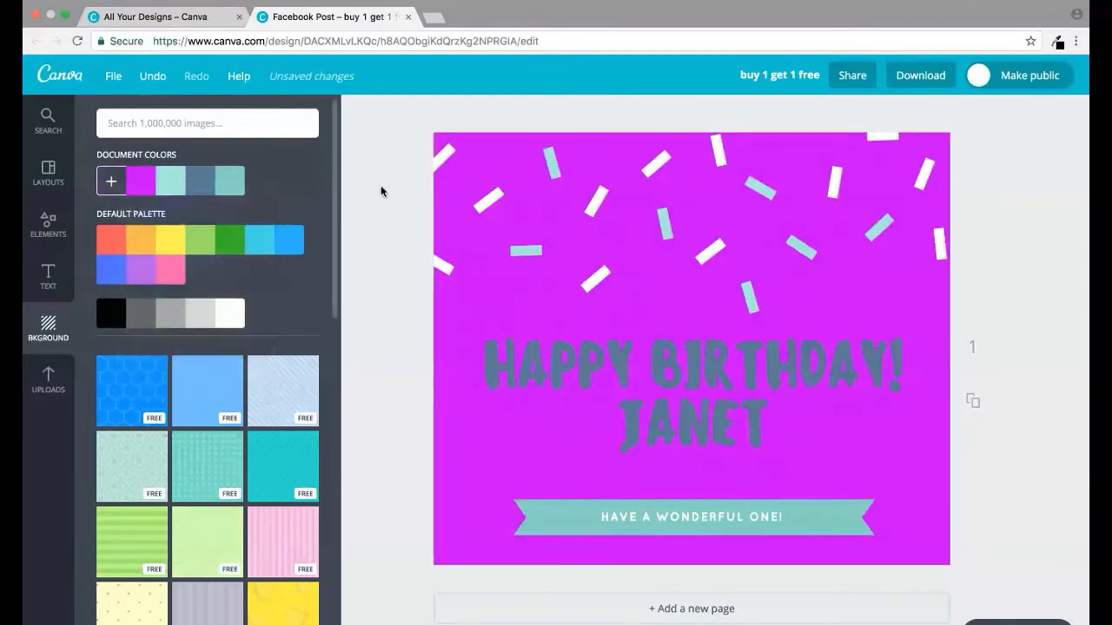
# Try white as the text colour of the "Happy Birthday!" heading.
pyautogui.click(607, 356)
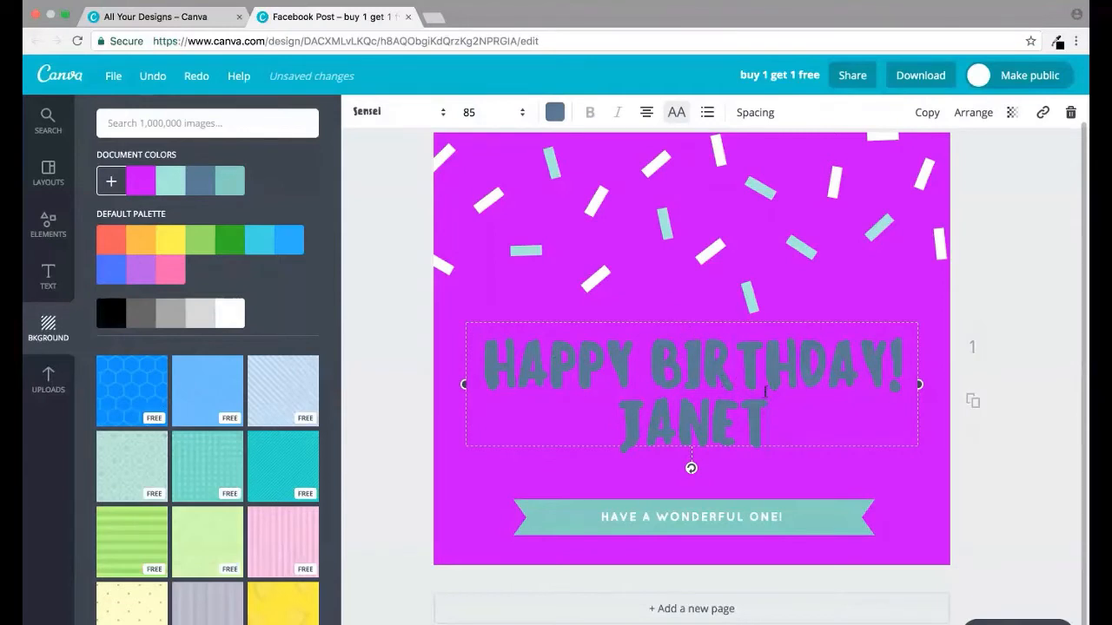
pyautogui.click(555, 113)
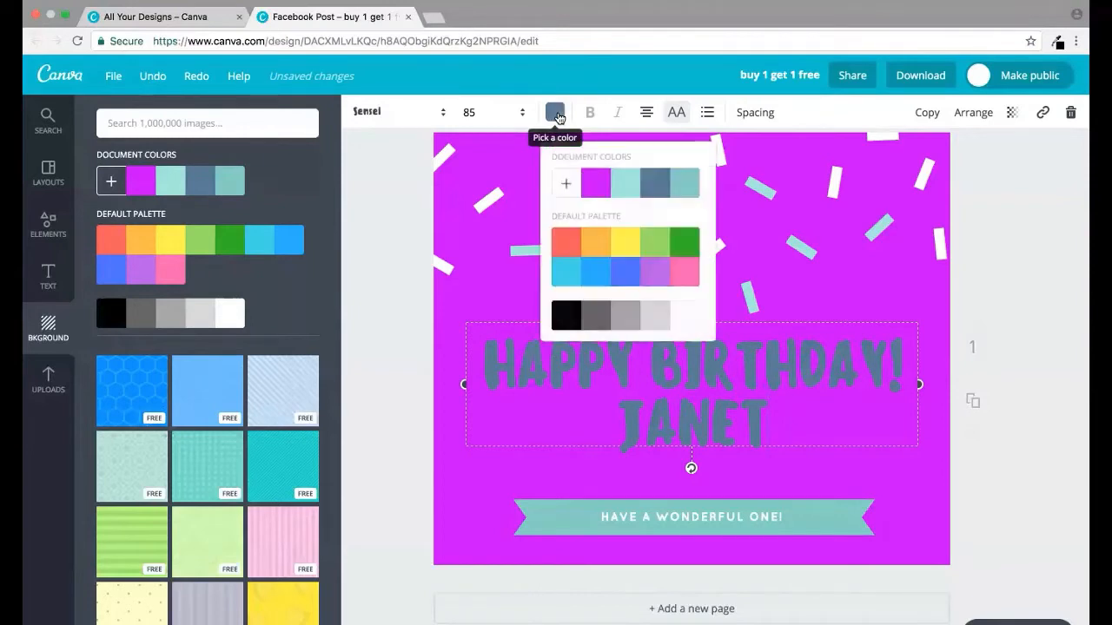
pyautogui.click(686, 318)
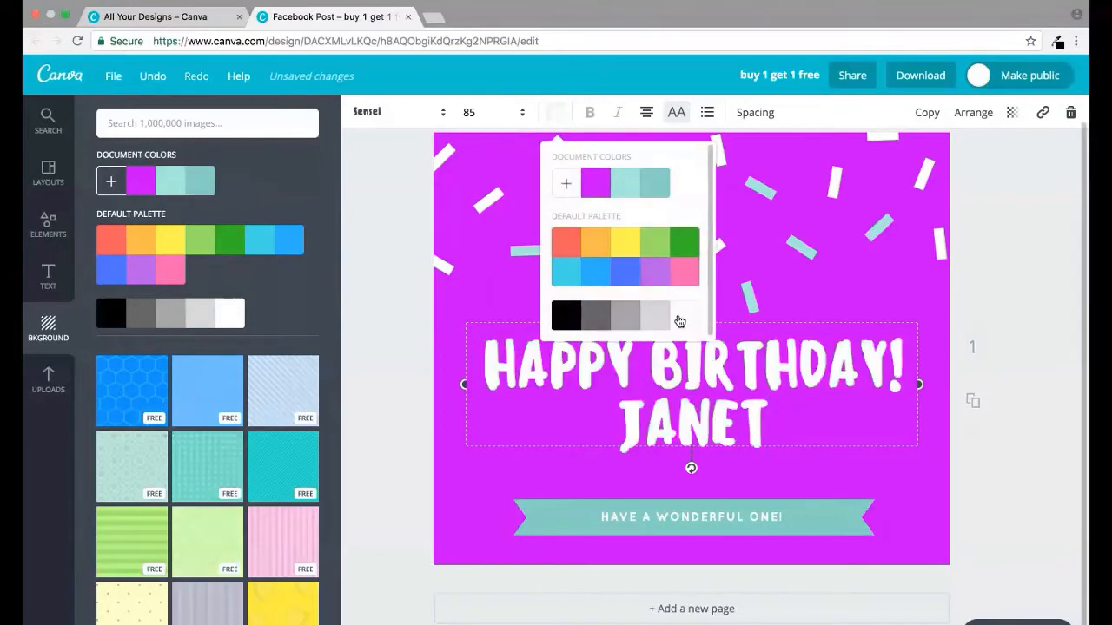
pyautogui.click(866, 290)
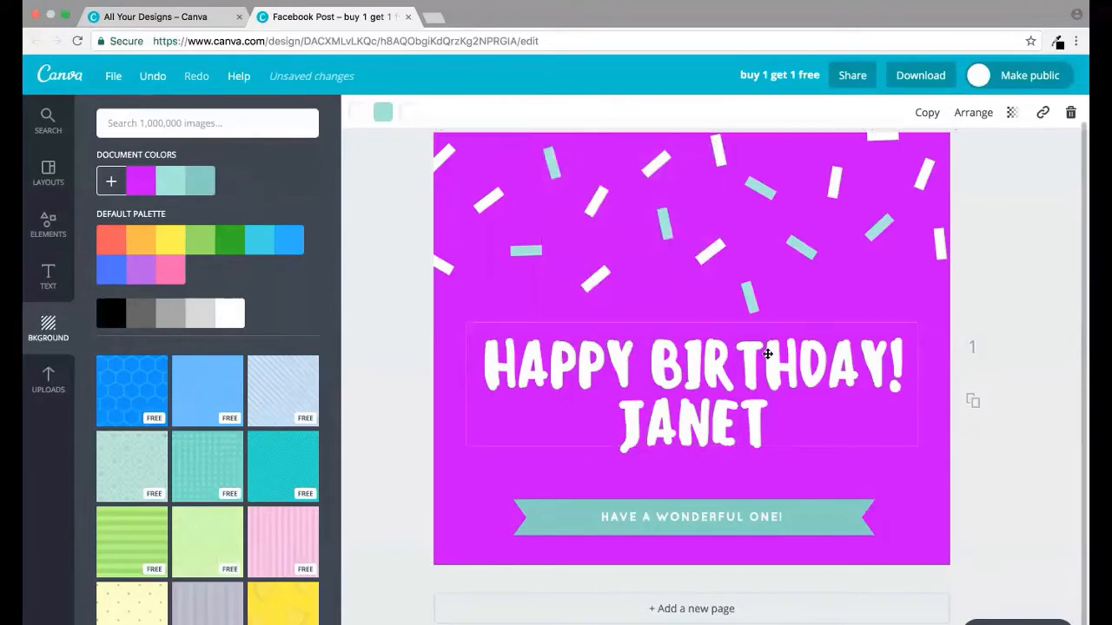
# Set the text colour of the "Happy Birthday!" heading to yellow from the default palette.
pyautogui.click(631, 354)
pyautogui.click(557, 121)
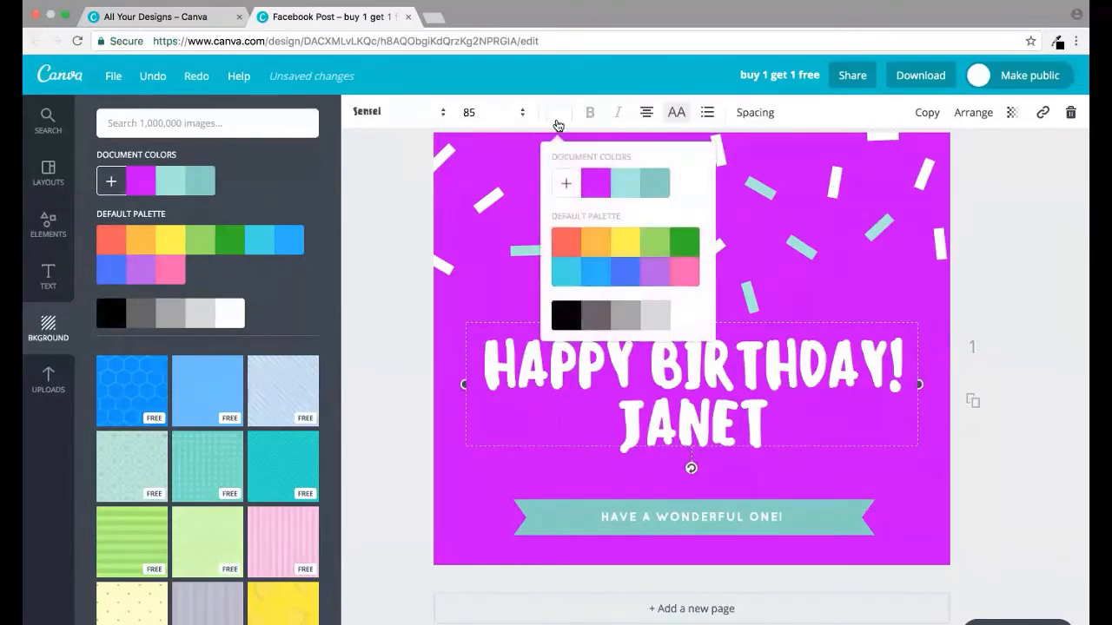
pyautogui.click(625, 242)
pyautogui.click(768, 293)
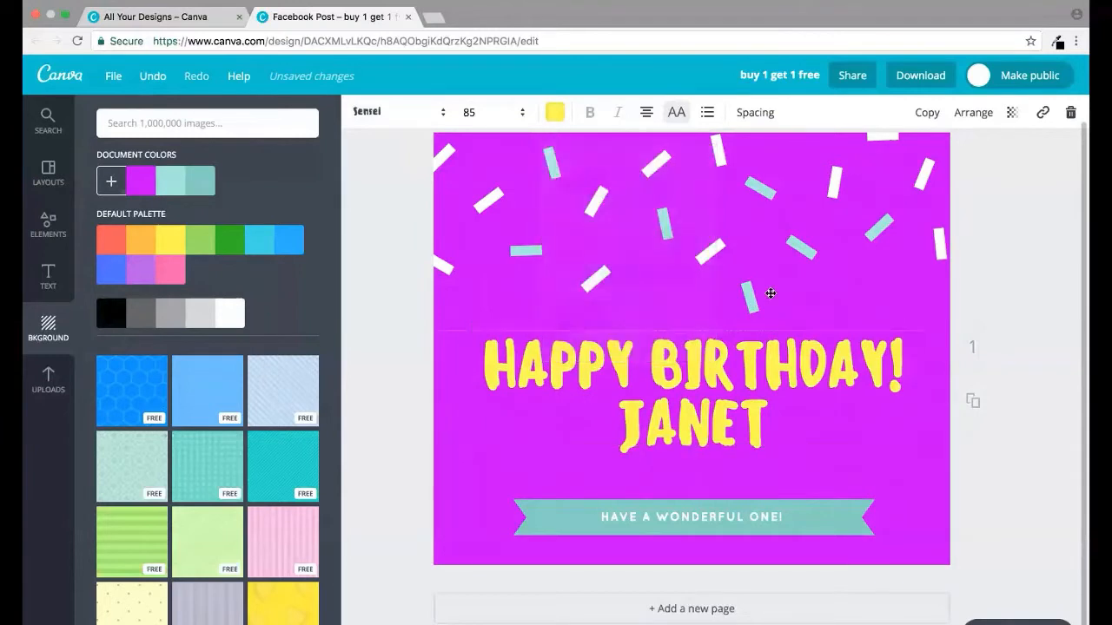
pyautogui.click(726, 404)
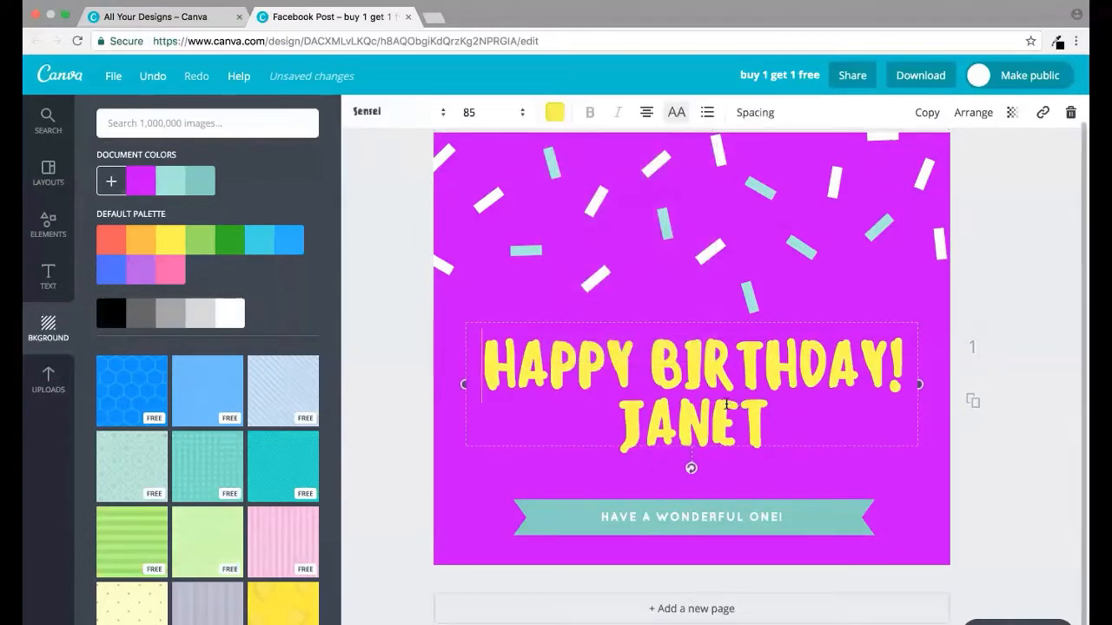
# Try pink and yellow from the default palette as the design's background colour, and settle on light purple.
pyautogui.click(796, 507)
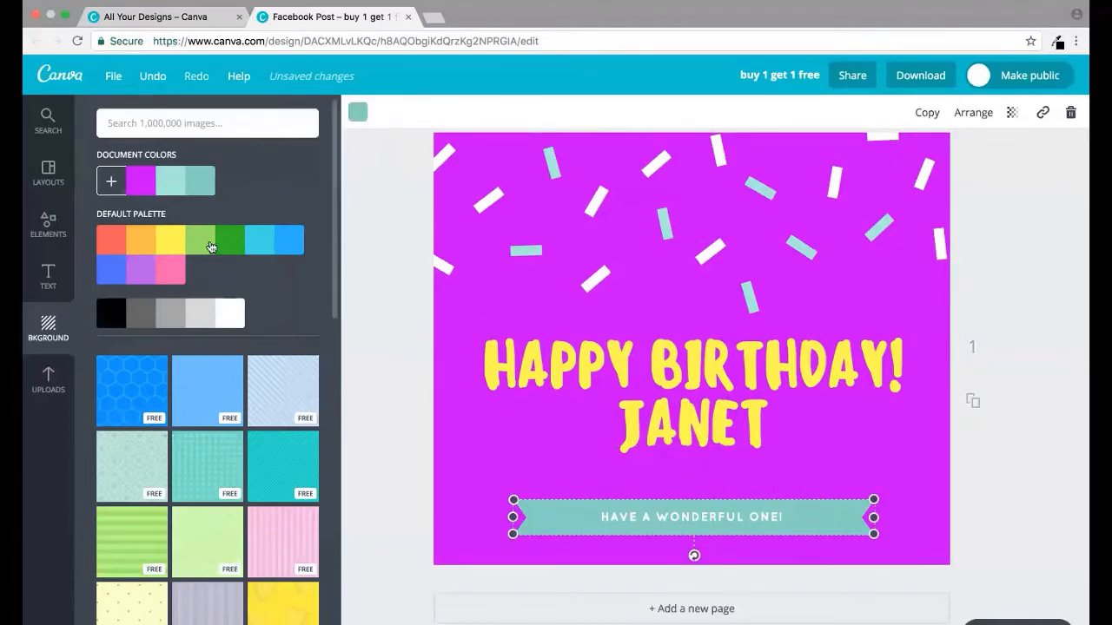
pyautogui.click(170, 278)
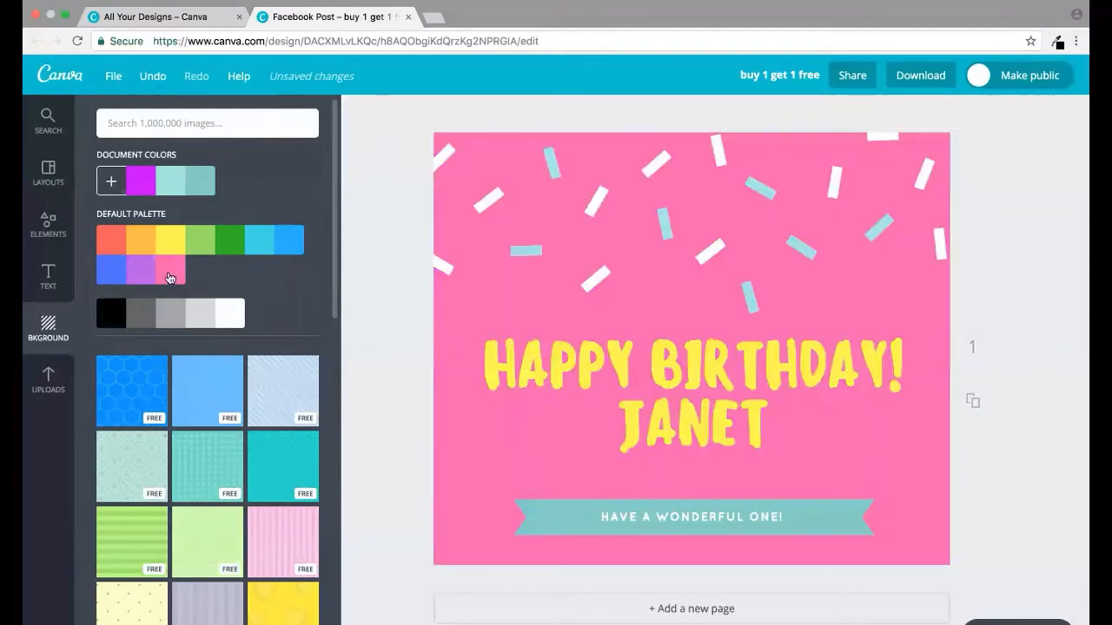
pyautogui.click(613, 502)
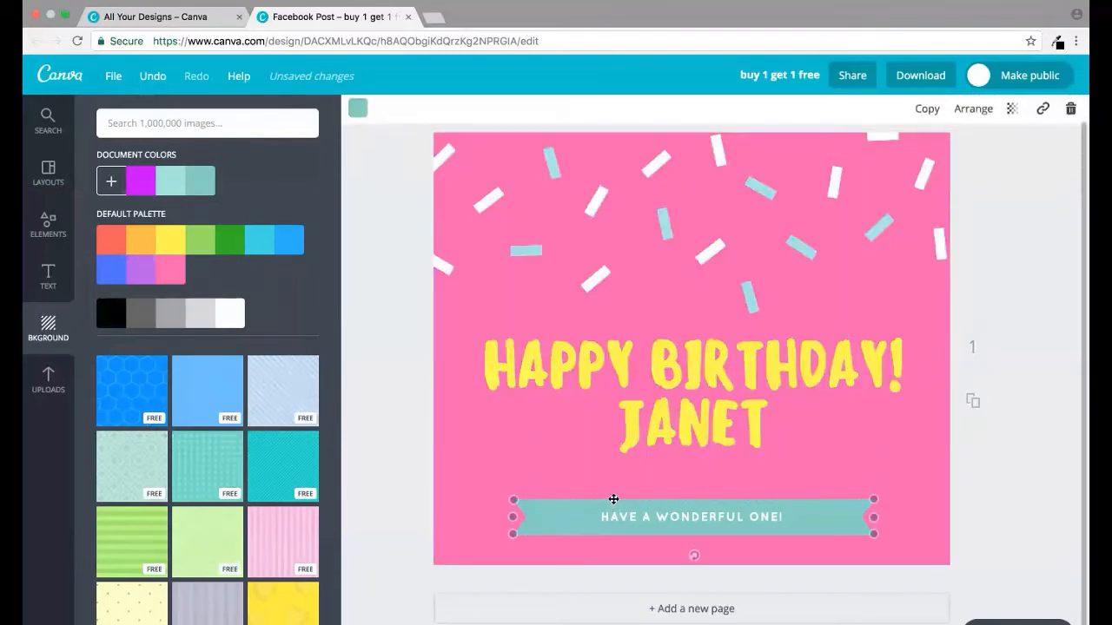
pyautogui.click(174, 240)
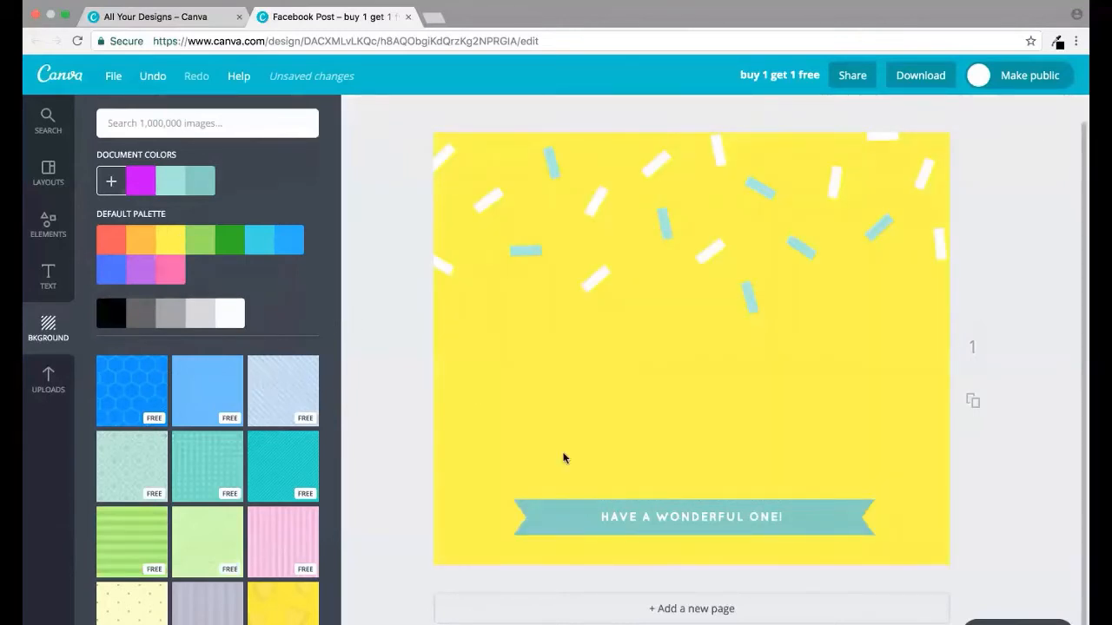
pyautogui.click(140, 269)
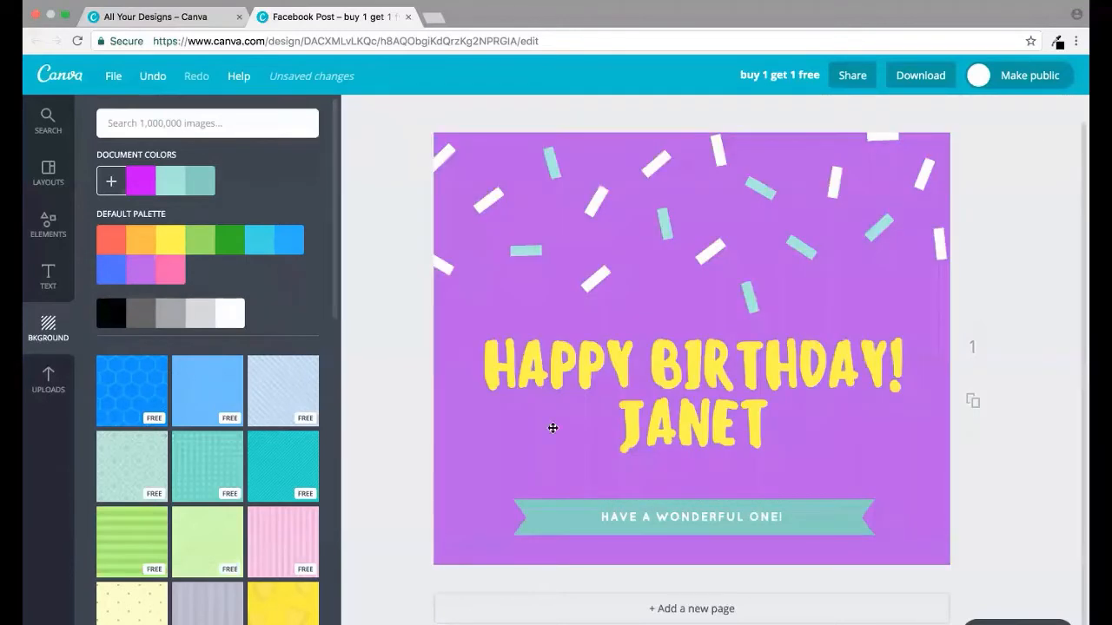
# Set the colour of the "Have a wonderful one!" ribbon banner to dark green from the default palette.
pyautogui.click(556, 508)
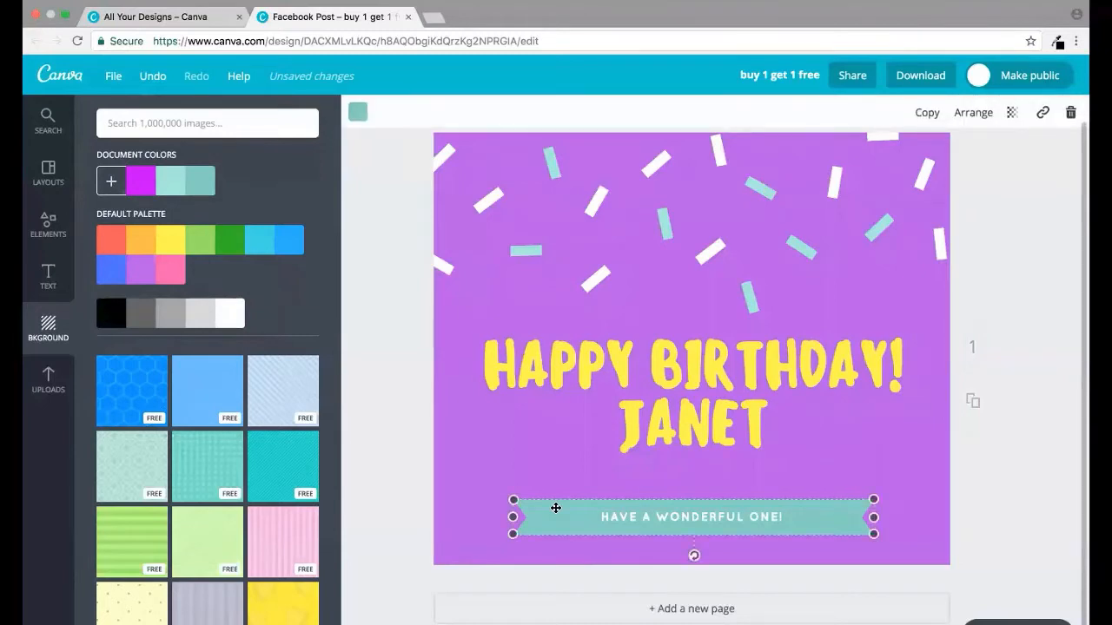
pyautogui.click(358, 111)
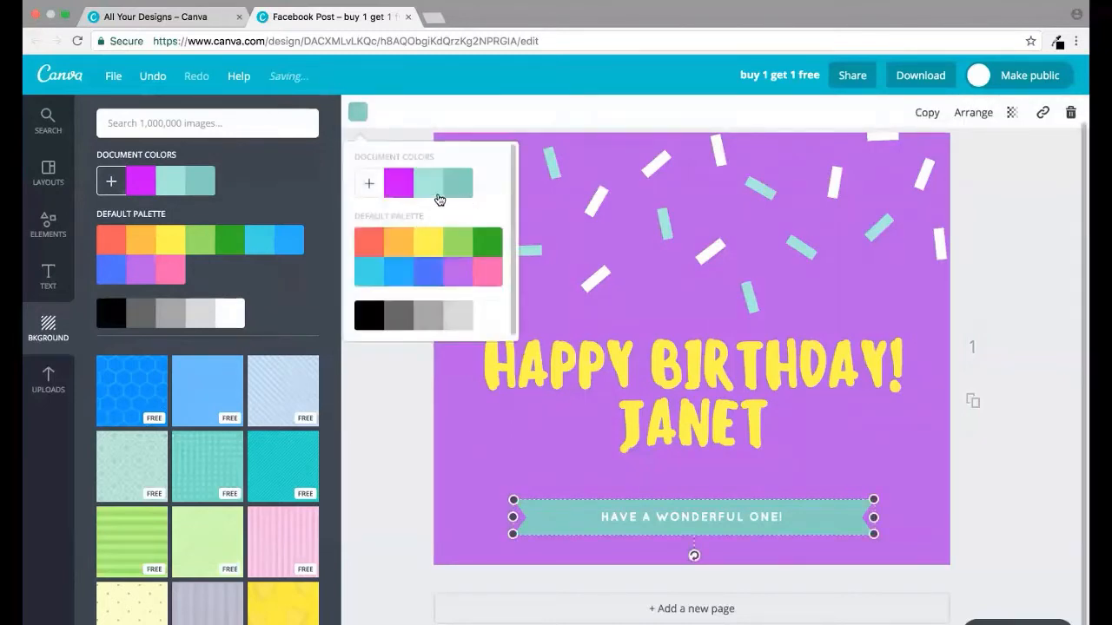
pyautogui.click(487, 242)
pyautogui.click(397, 446)
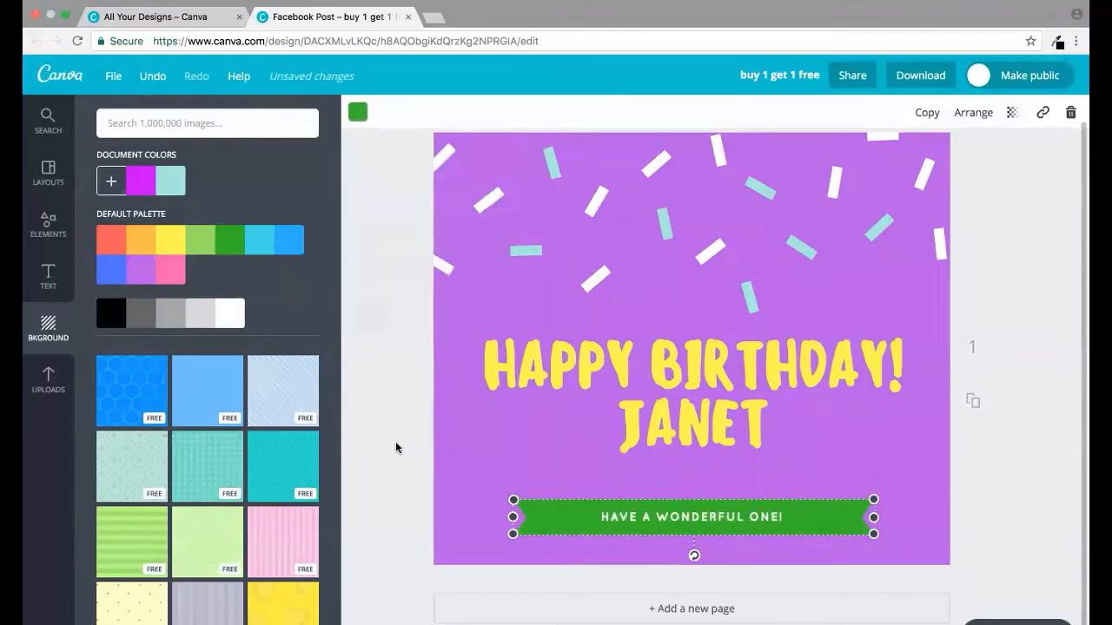
pyautogui.click(975, 472)
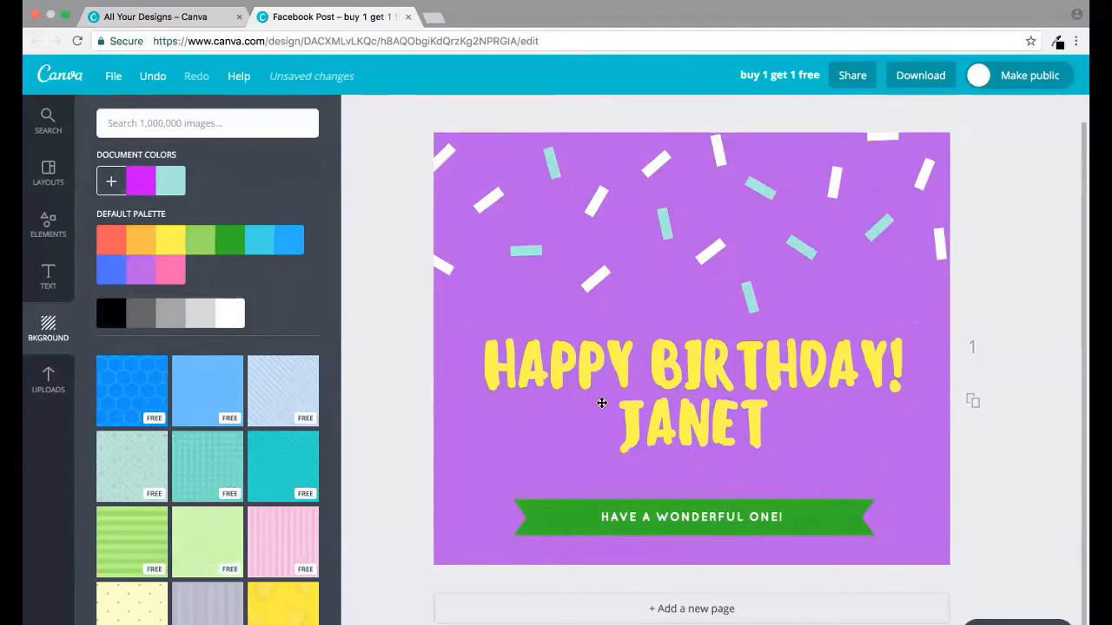
# Browse the free illustrations among the elements and add the standing dark dog with red markings to the design.
pyautogui.click(49, 227)
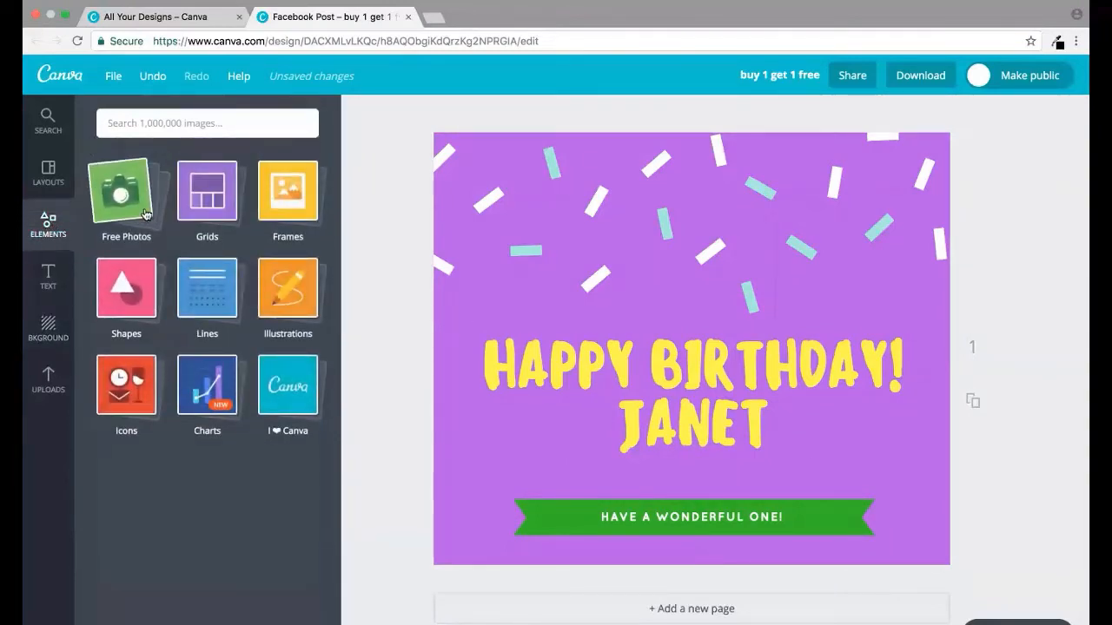
pyautogui.click(281, 299)
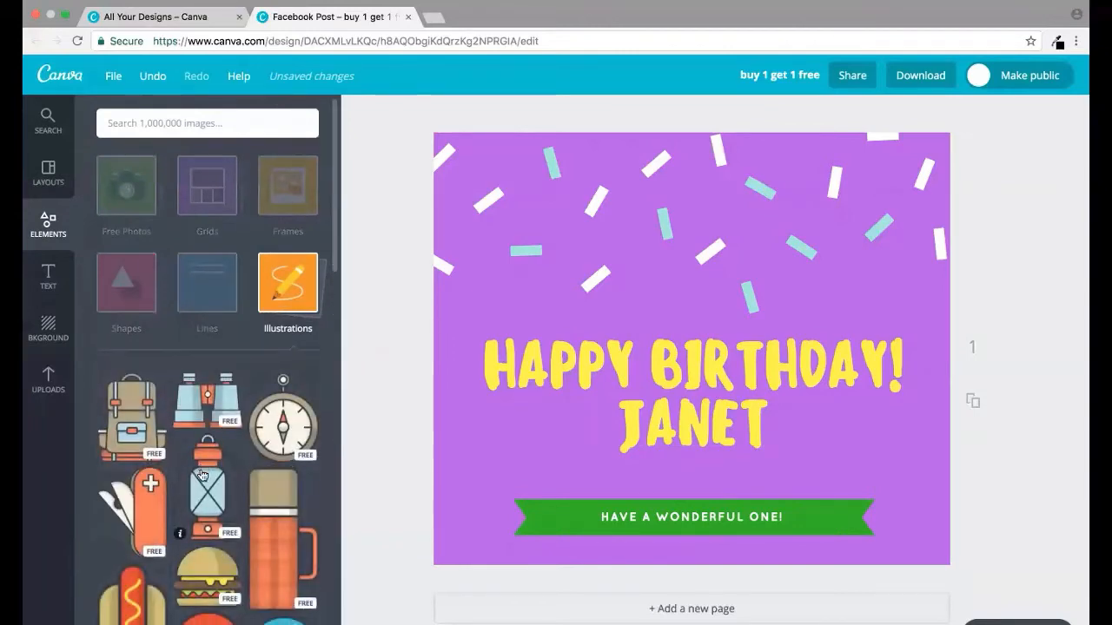
pyautogui.scroll(-5, 201, 475)
pyautogui.scroll(-15, 202, 475)
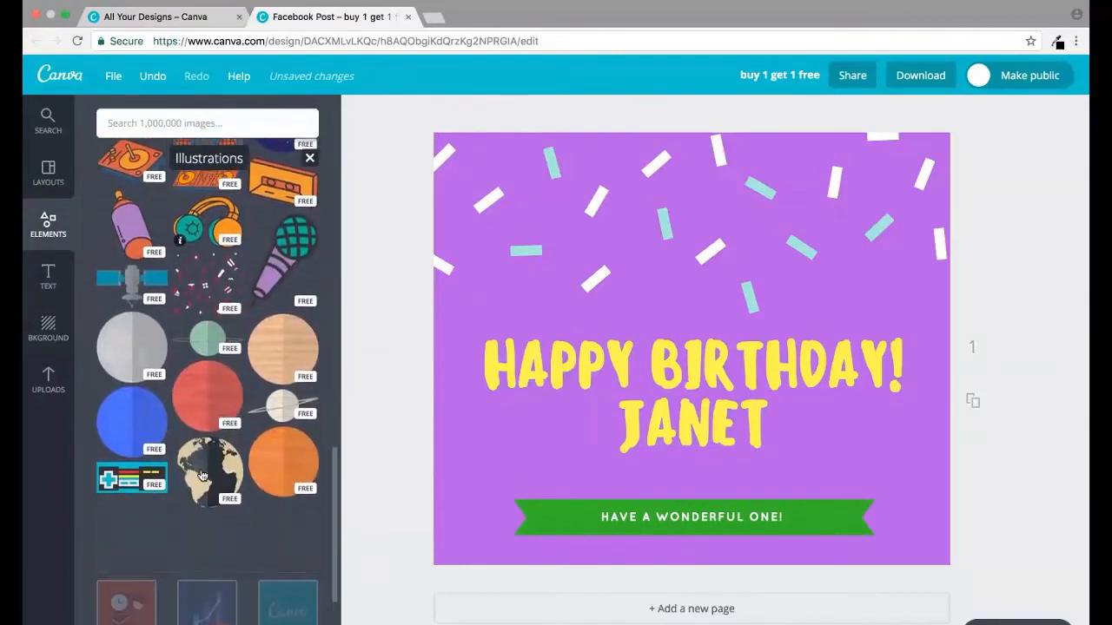
pyautogui.scroll(-4, 201, 475)
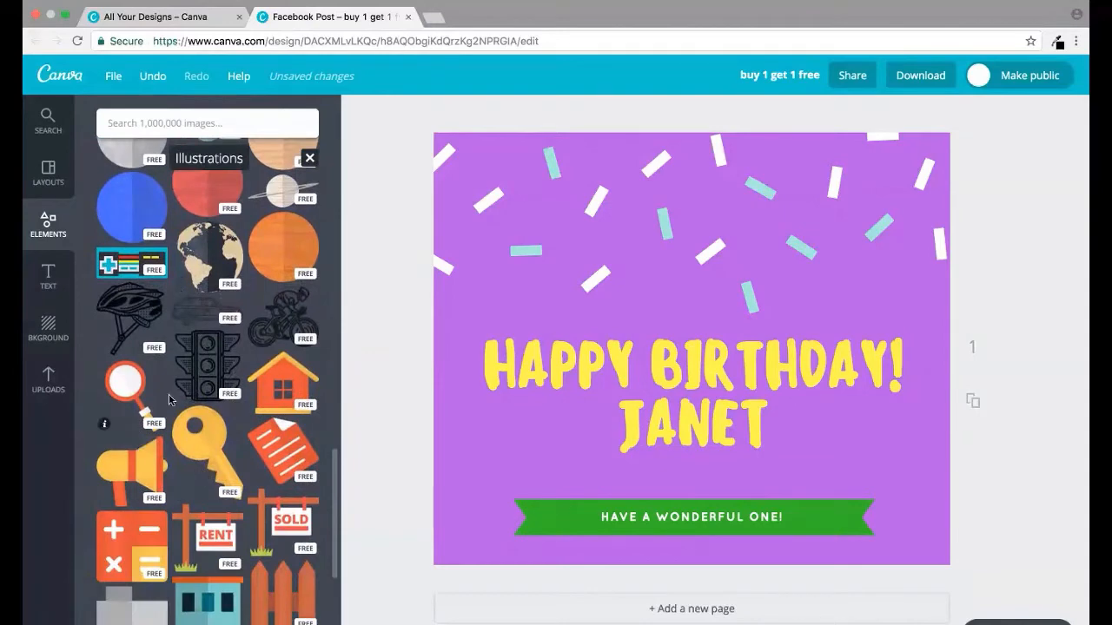
pyautogui.scroll(-9, 205, 513)
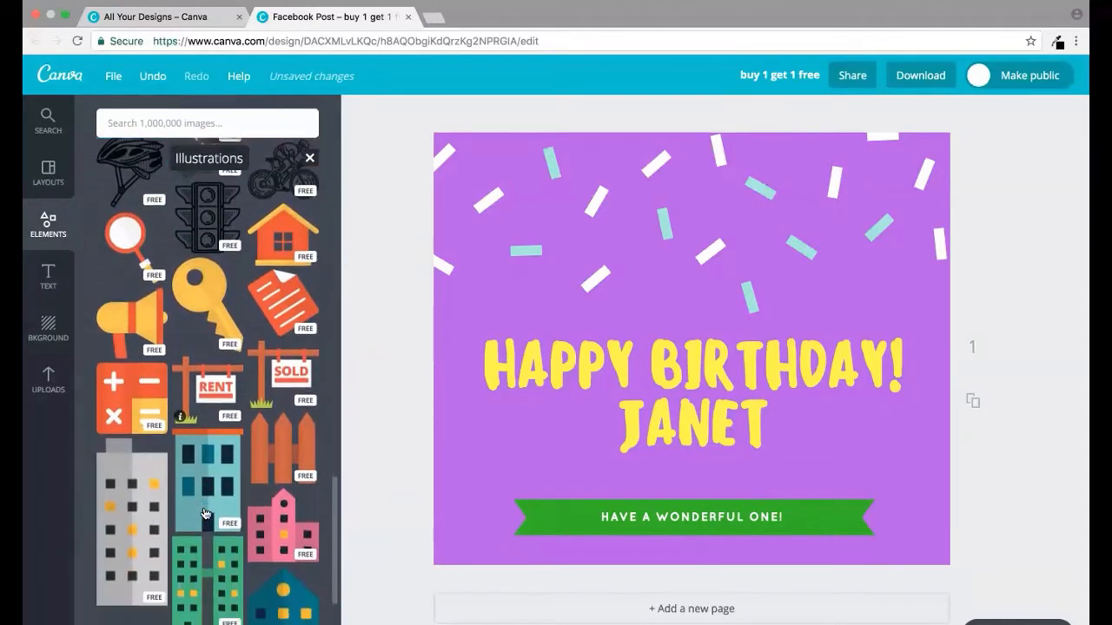
pyautogui.scroll(-2, 205, 513)
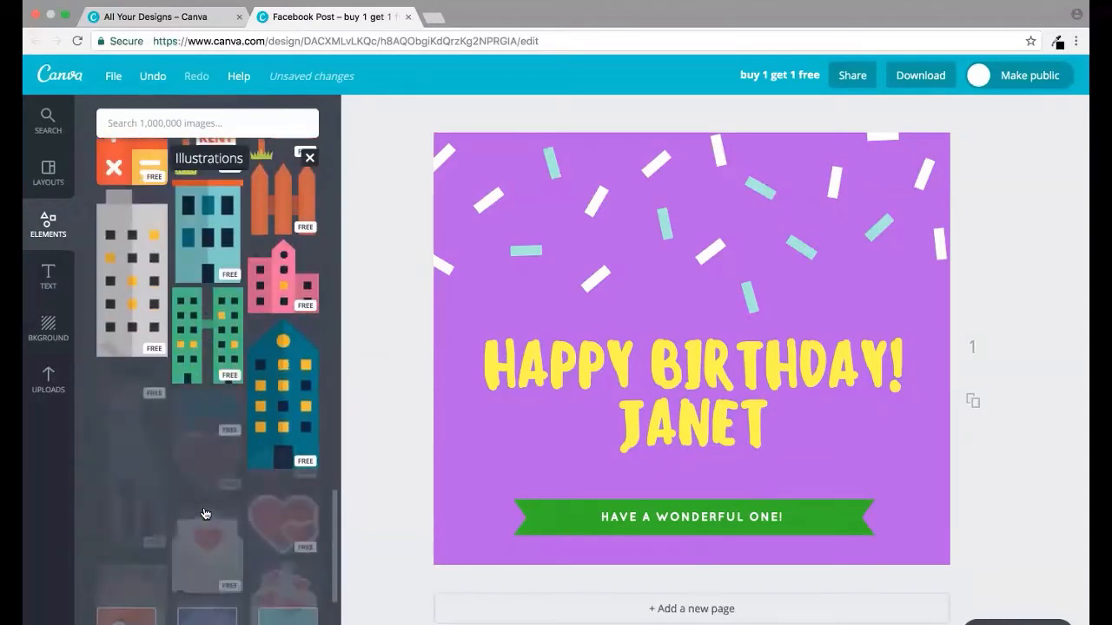
pyautogui.scroll(-3, 205, 513)
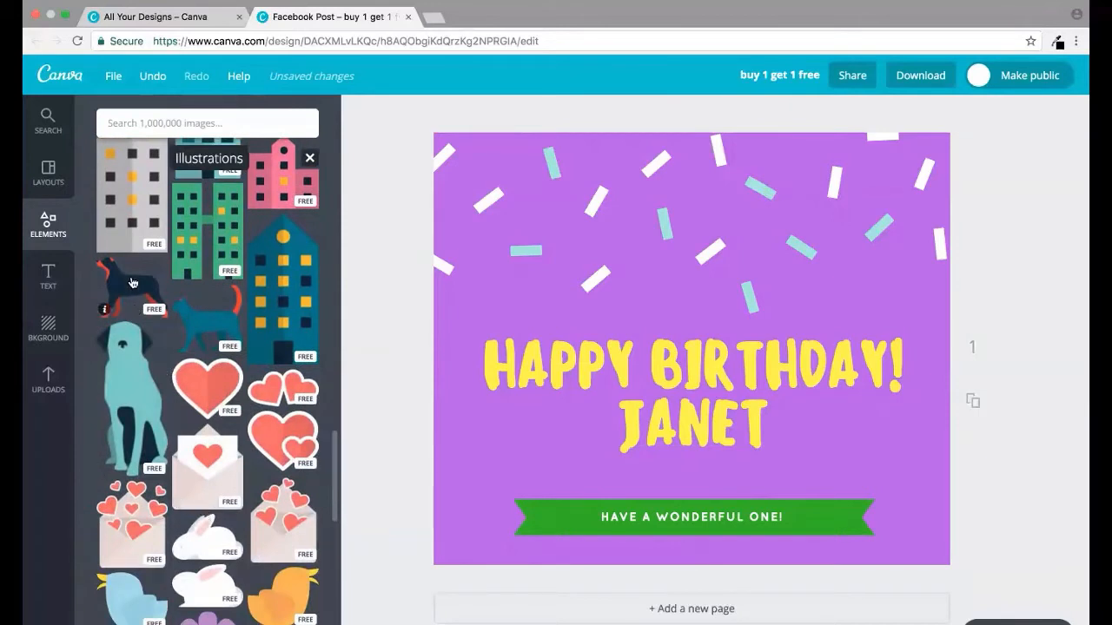
pyautogui.click(130, 287)
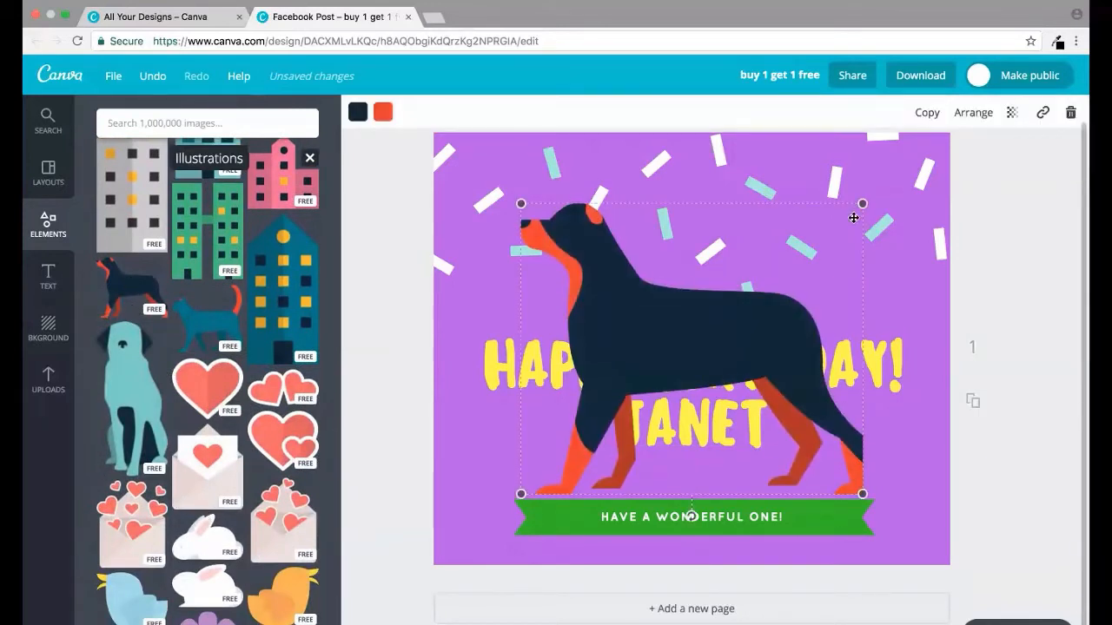
# Shrink the dog illustration to about half its size and place it over the confetti above the heading's right end.
pyautogui.moveTo(859, 205); pyautogui.dragTo(686, 359)
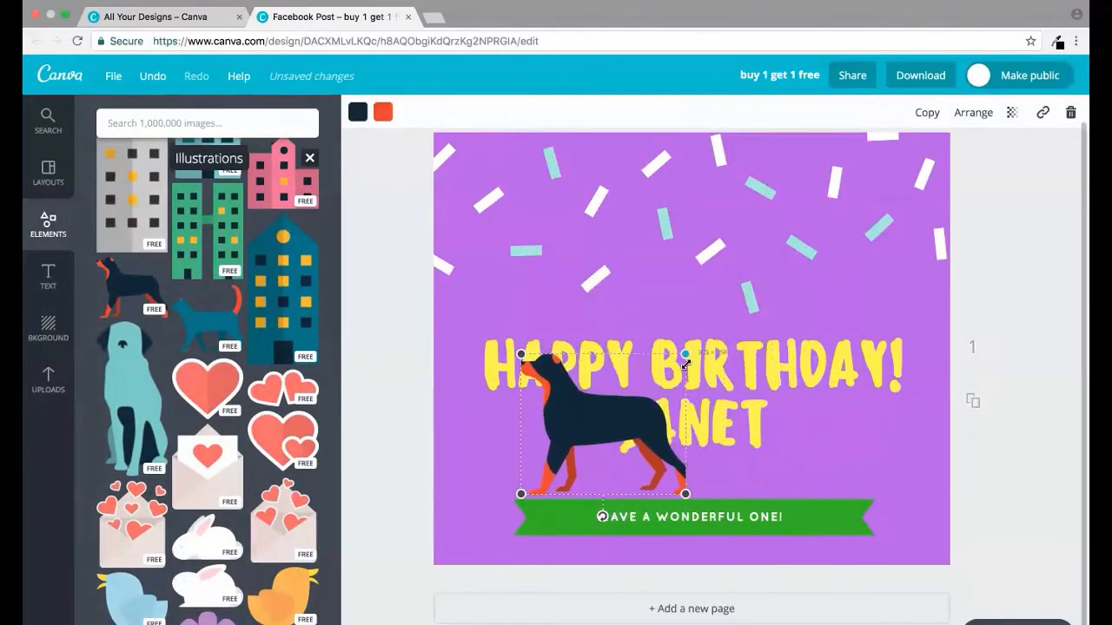
pyautogui.moveTo(602, 431); pyautogui.dragTo(831, 234)
pyautogui.click(689, 257)
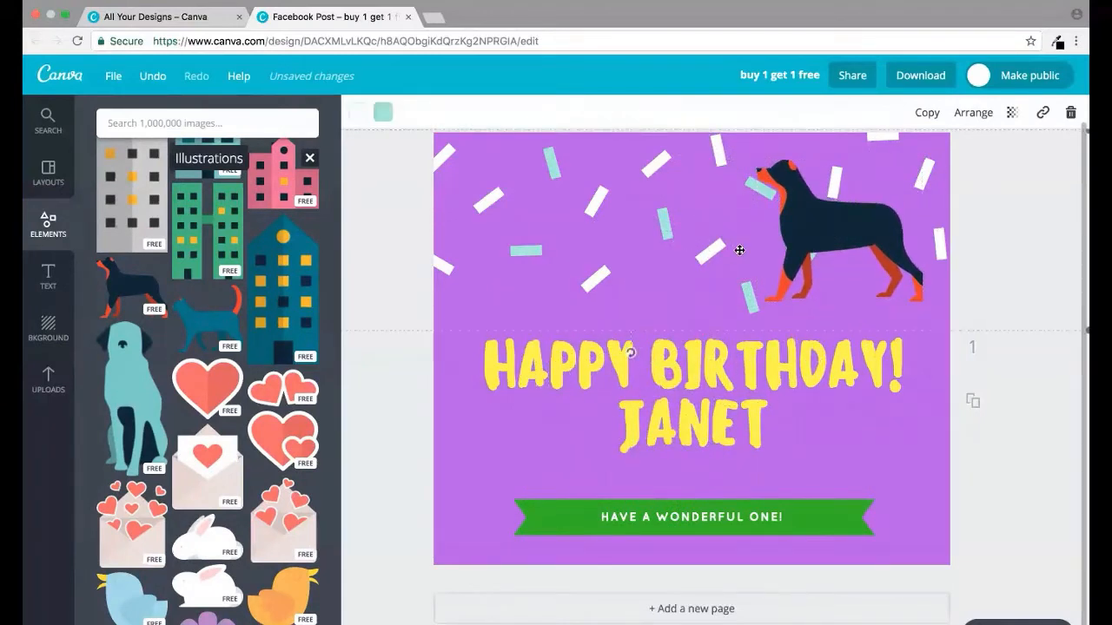
# Recolour the dog's red markings light orange and its dark body pink, using the default palette.
pyautogui.click(840, 233)
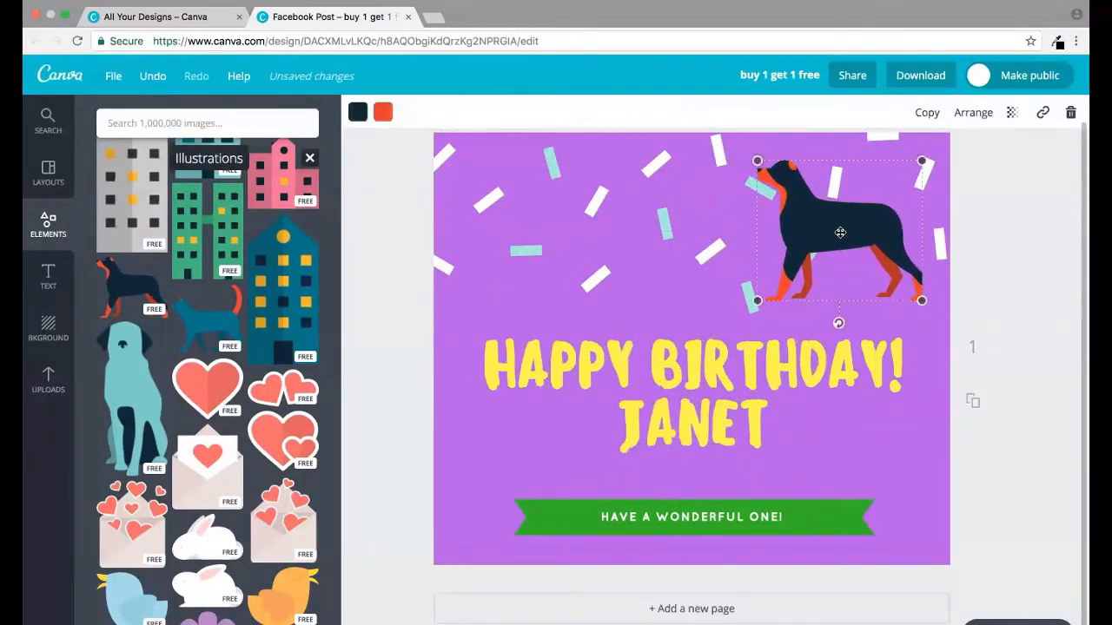
pyautogui.click(383, 112)
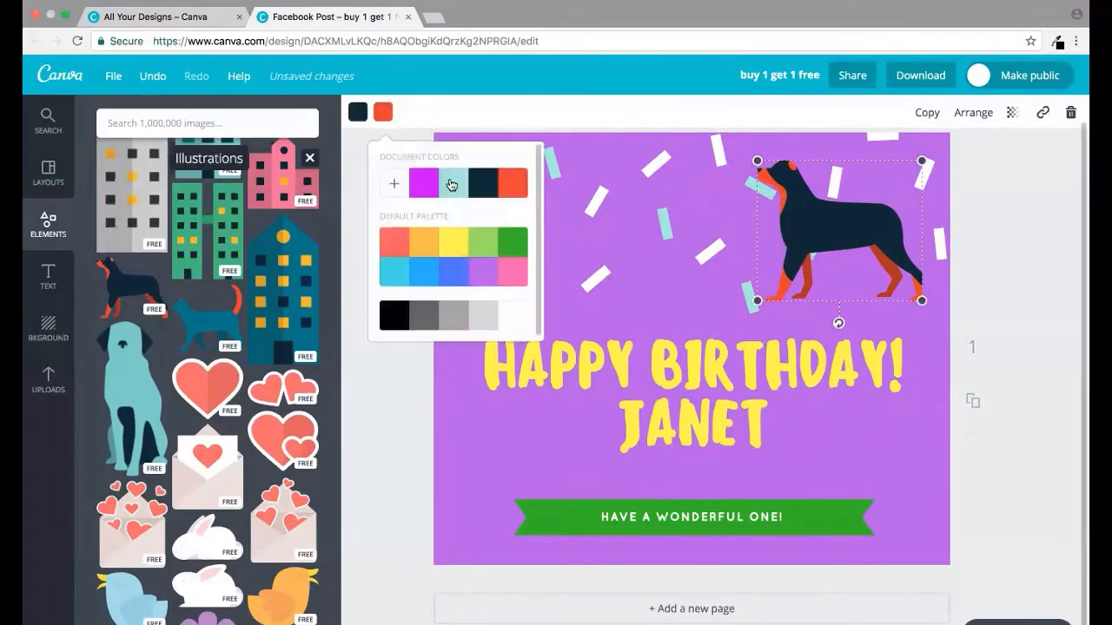
pyautogui.click(460, 233)
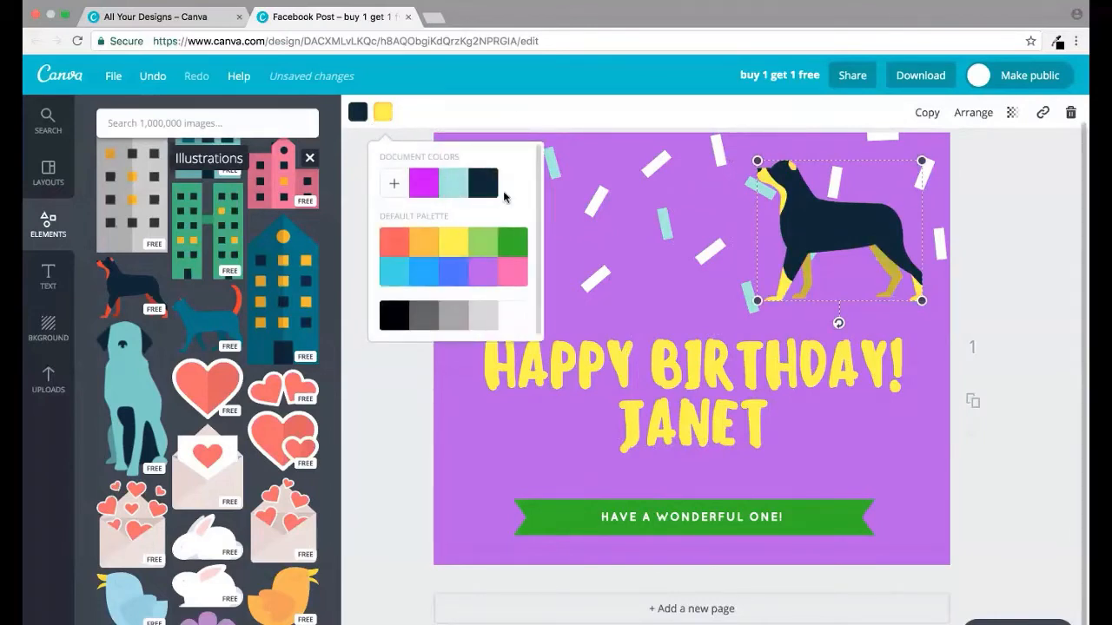
pyautogui.click(423, 251)
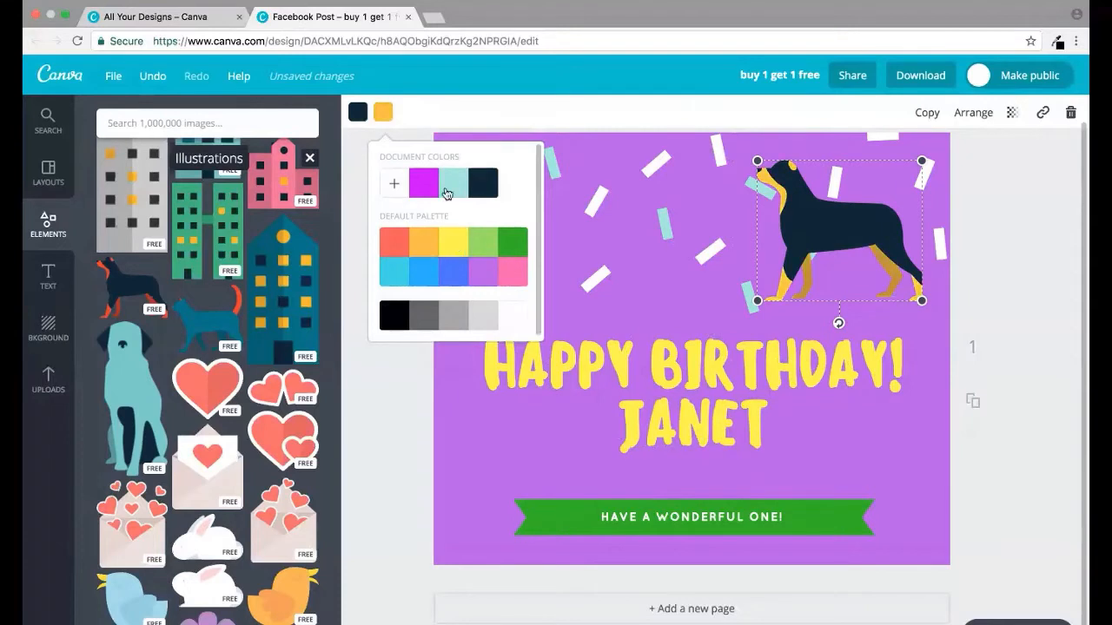
pyautogui.click(357, 113)
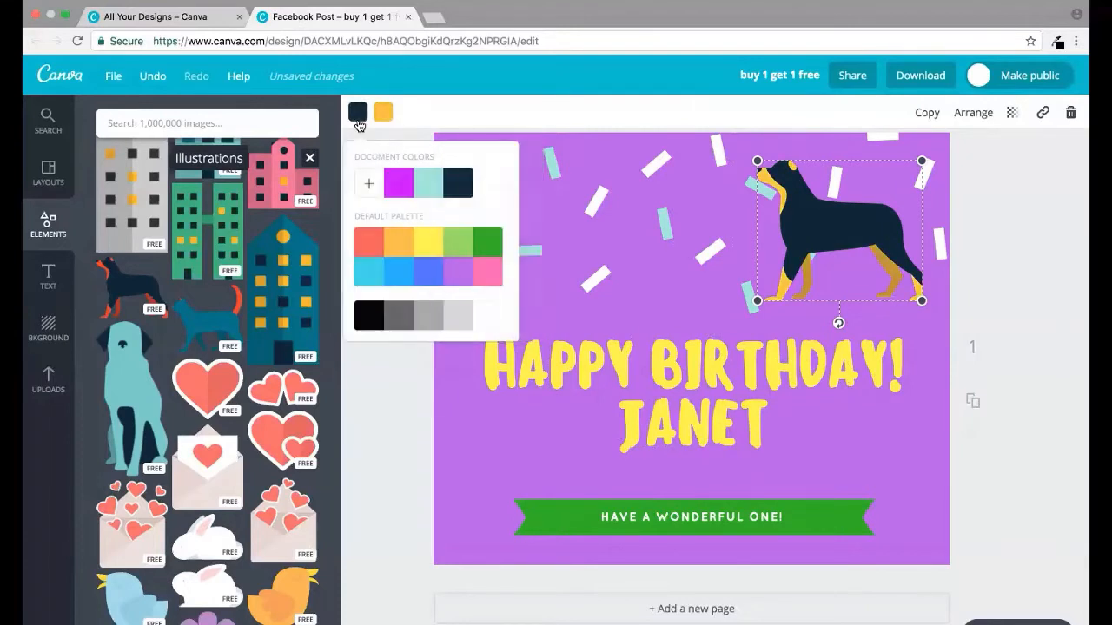
pyautogui.click(467, 325)
pyautogui.click(496, 274)
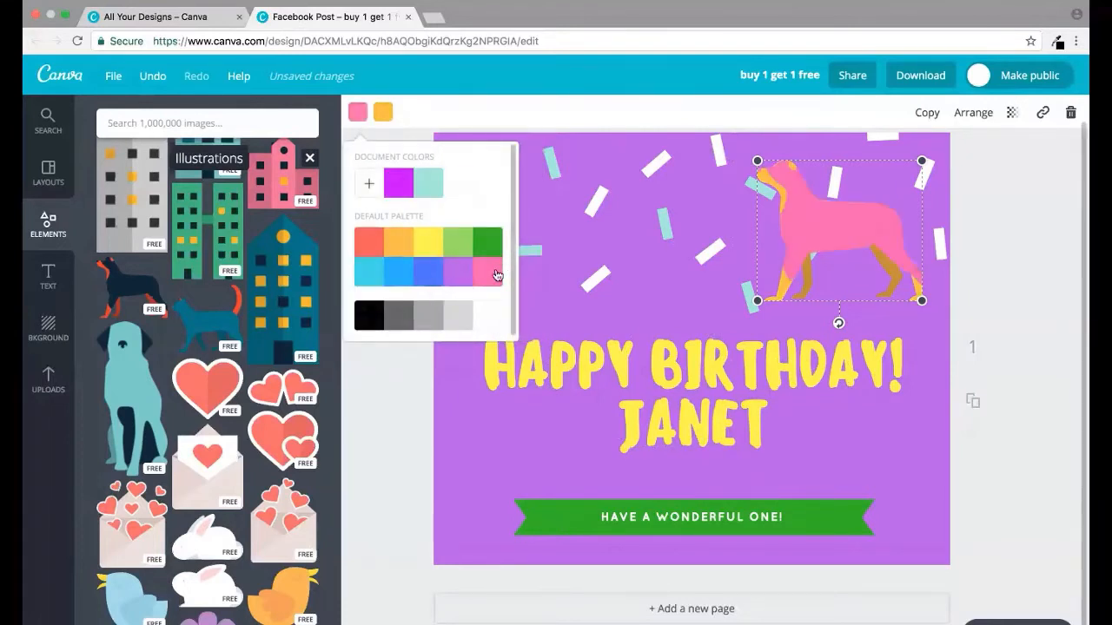
pyautogui.click(413, 404)
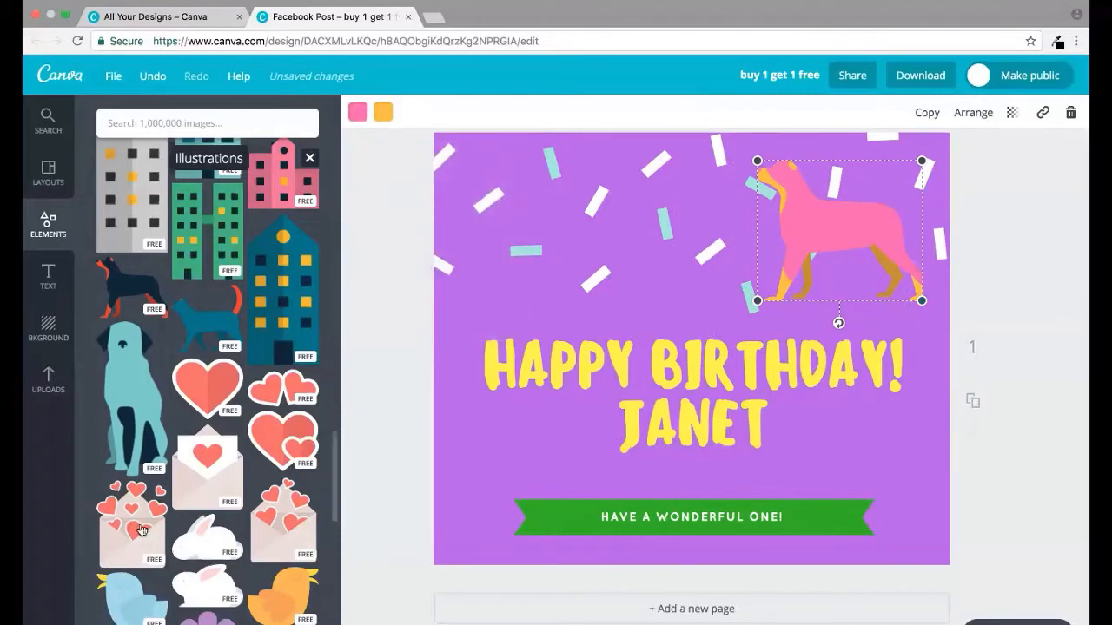
# Add the free illustration of an open envelope with five hearts to the design and delete the dog.
pyautogui.scroll(-3, 173, 495)
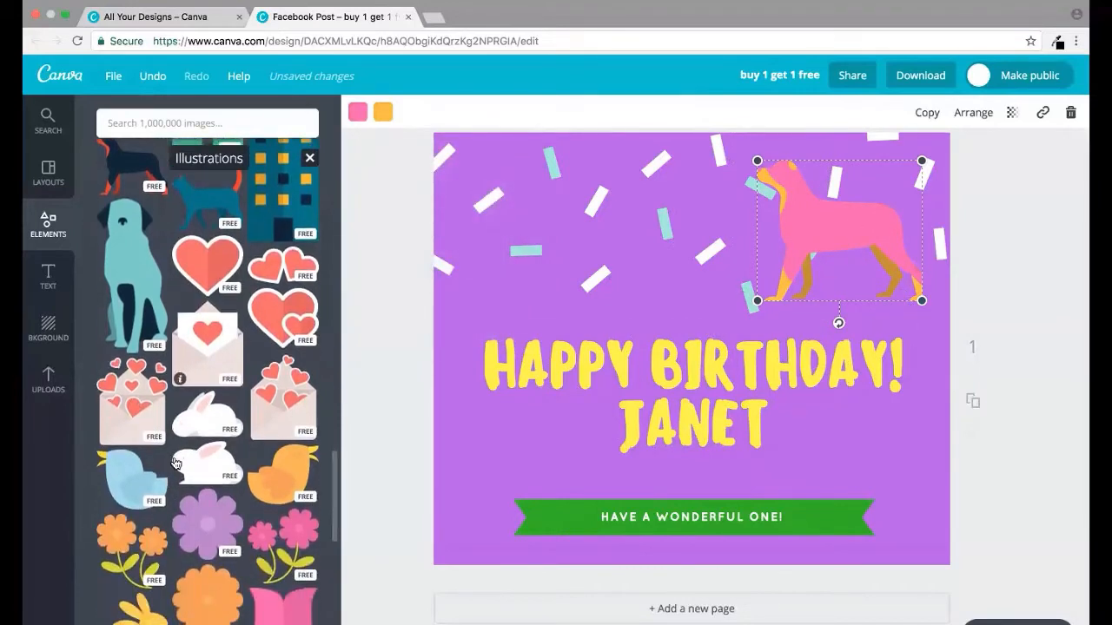
pyautogui.click(298, 398)
pyautogui.click(879, 198)
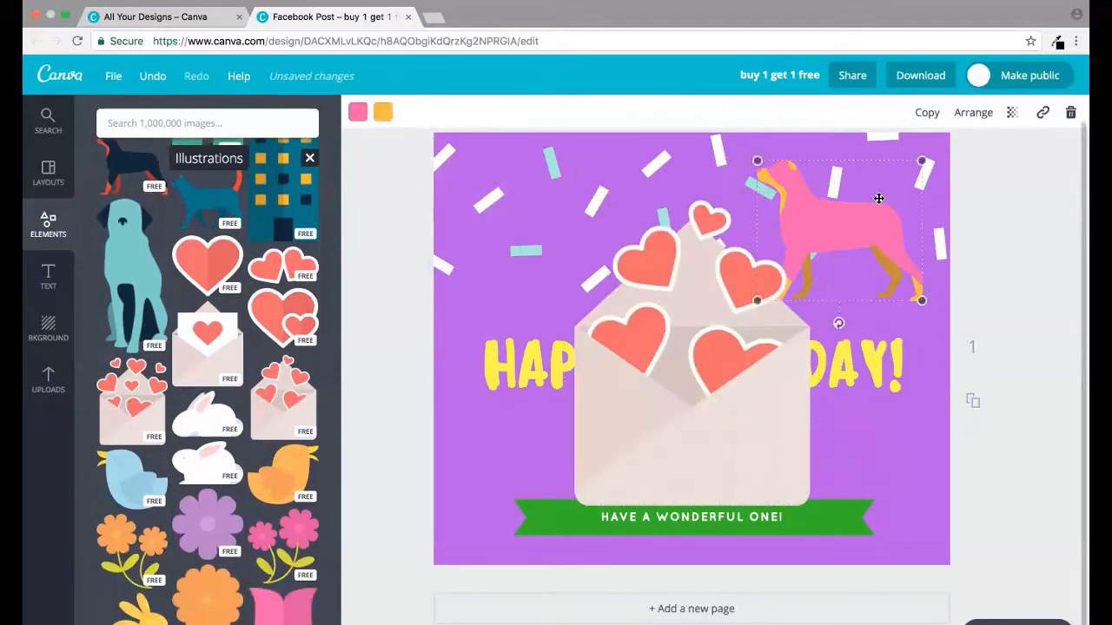
pyautogui.press('Delete')
# Shrink the envelope illustration and place it over the confetti in the design's upper-right corner, above the heading.
pyautogui.scroll(-1, 837, 253)
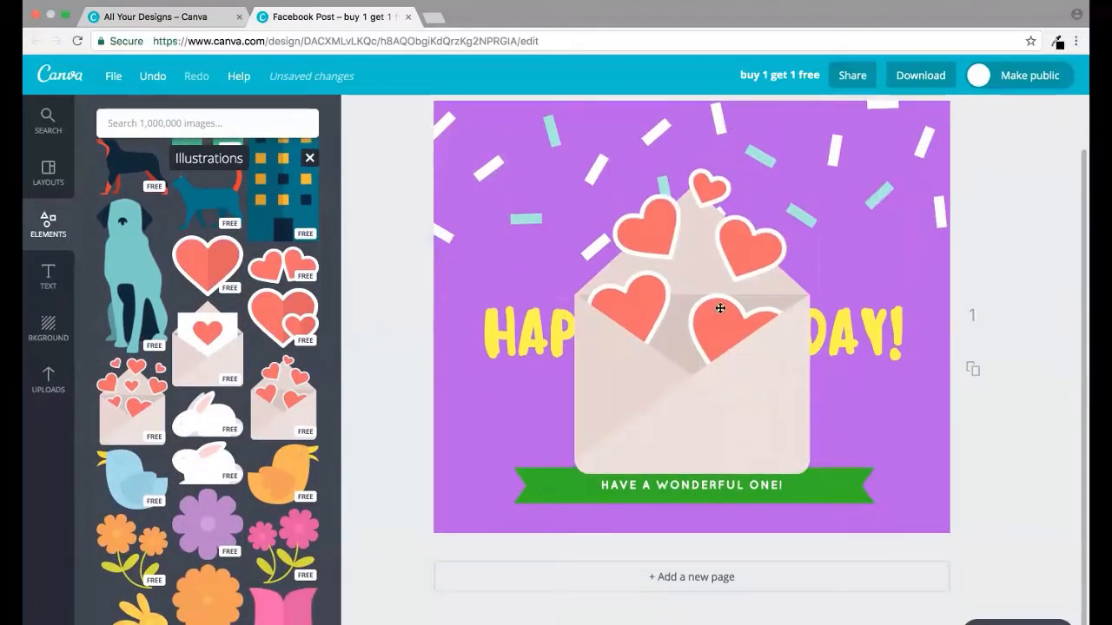
pyautogui.click(773, 220)
pyautogui.moveTo(816, 162); pyautogui.dragTo(702, 323)
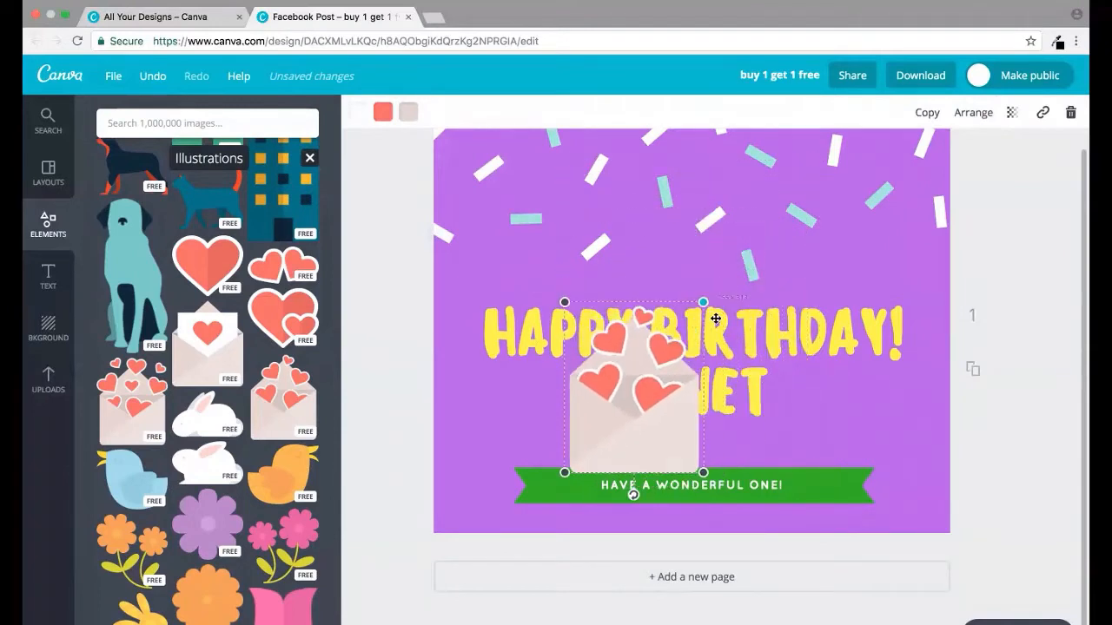
pyautogui.moveTo(662, 425); pyautogui.dragTo(874, 244)
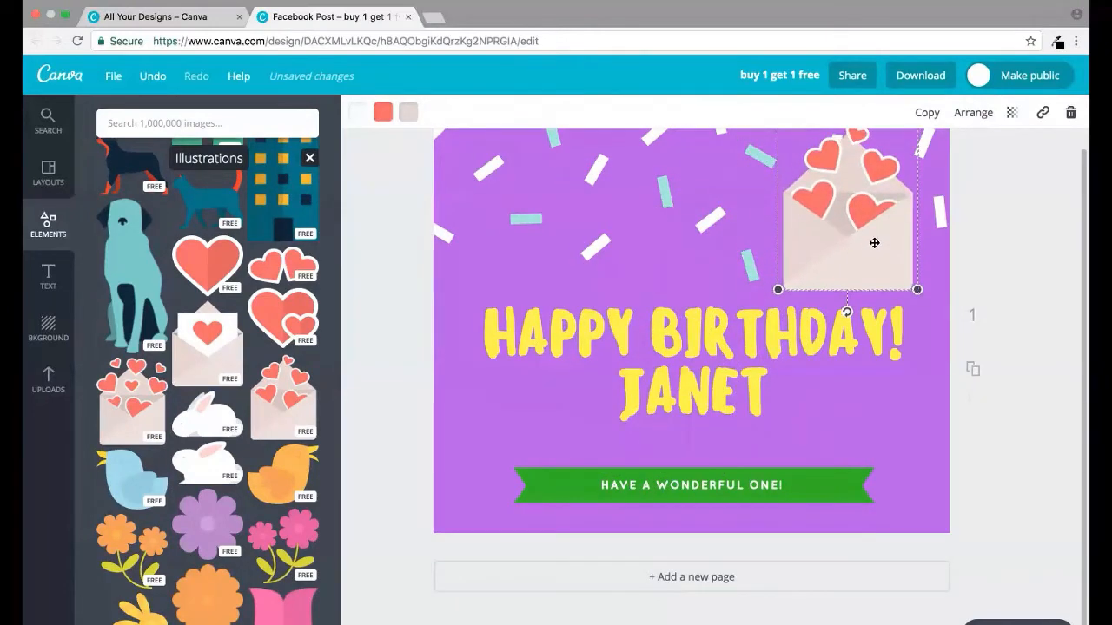
pyautogui.scroll(1, 641, 415)
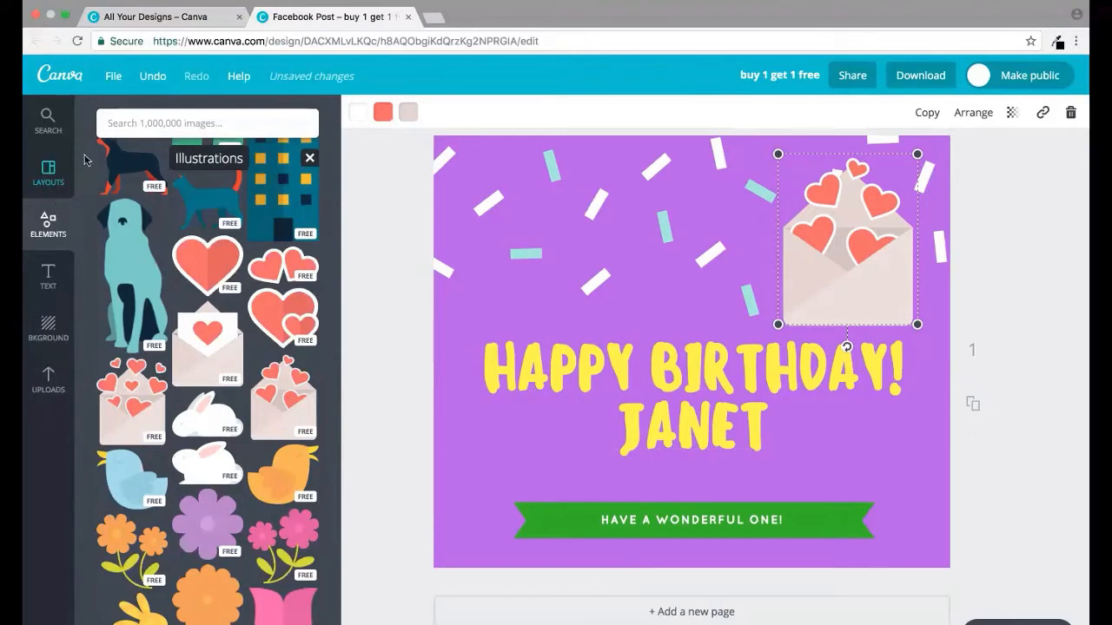
# Leave the birthday design for the Canva home page and start a new blank Facebook Post design.
pyautogui.click(65, 76)
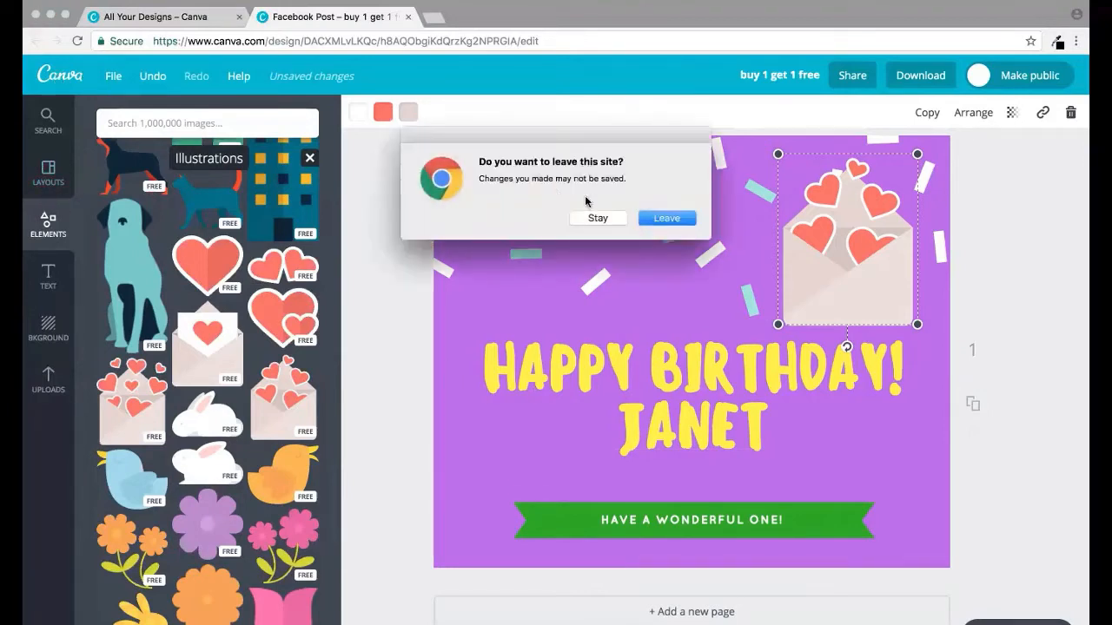
pyautogui.click(667, 218)
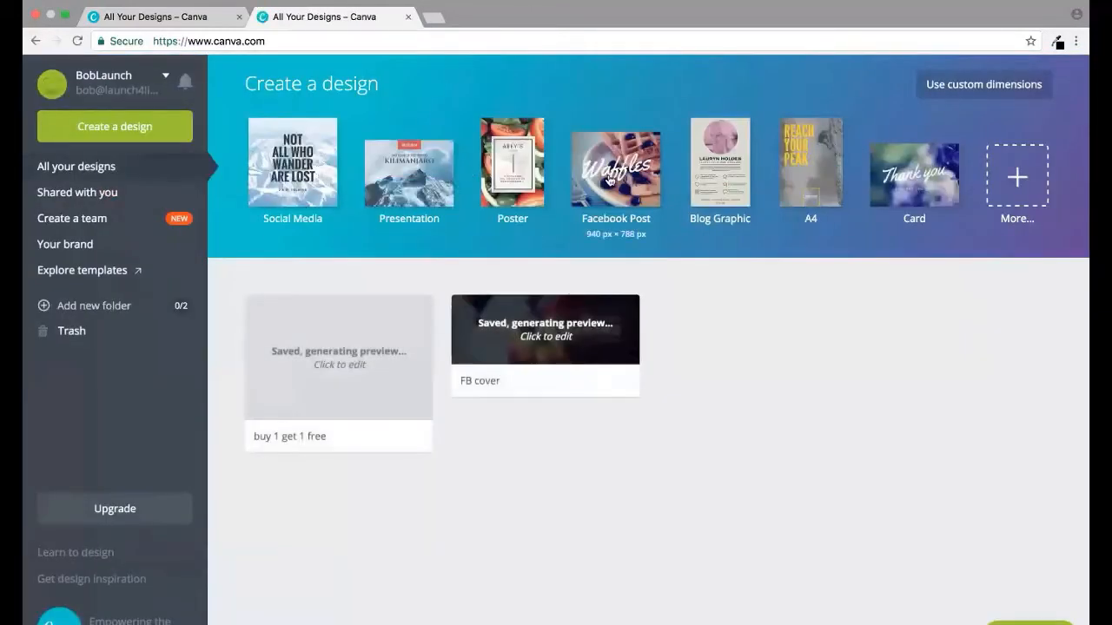
pyautogui.click(609, 179)
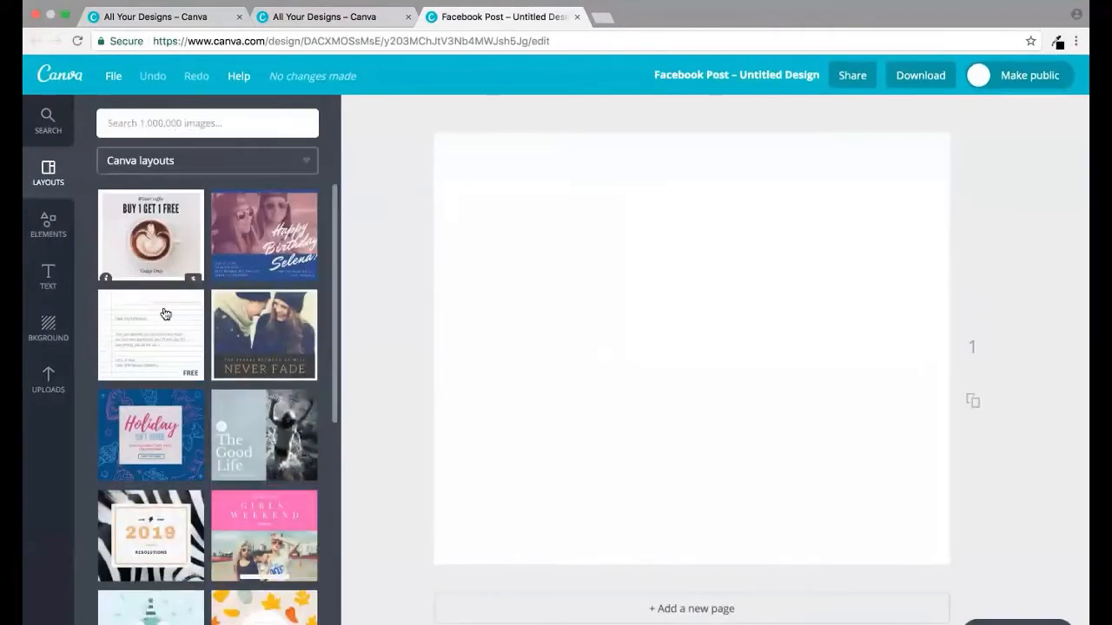
# Apply the free "girls' weekend guide to HIKING" layout to the blank post and delete its mountain background photo.
pyautogui.scroll(-5, 156, 486)
pyautogui.scroll(-10, 156, 498)
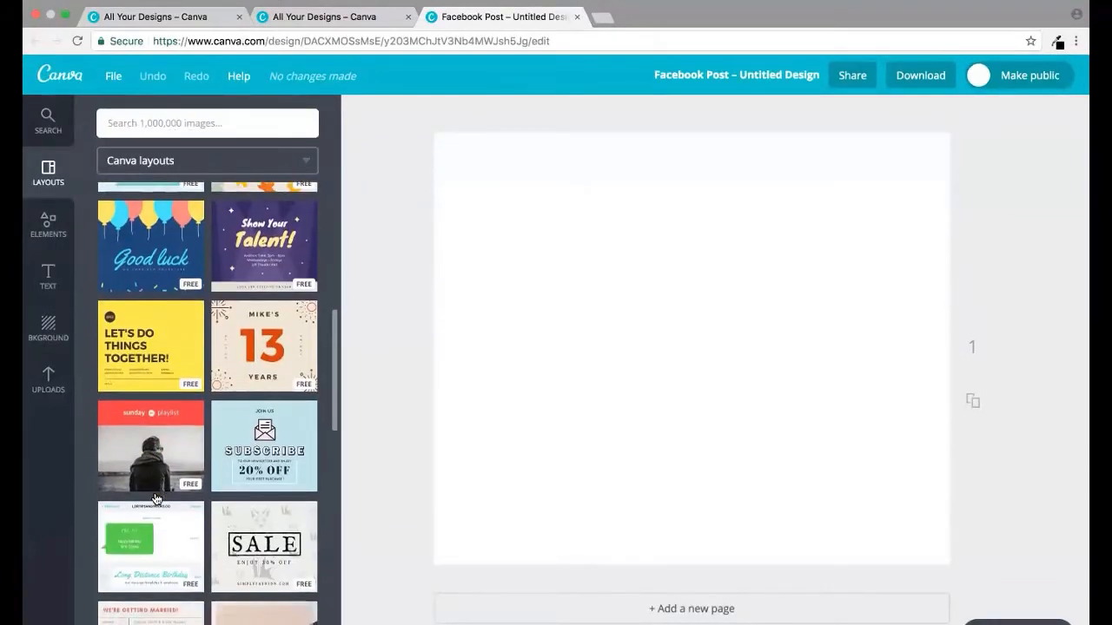
pyautogui.scroll(-5, 156, 498)
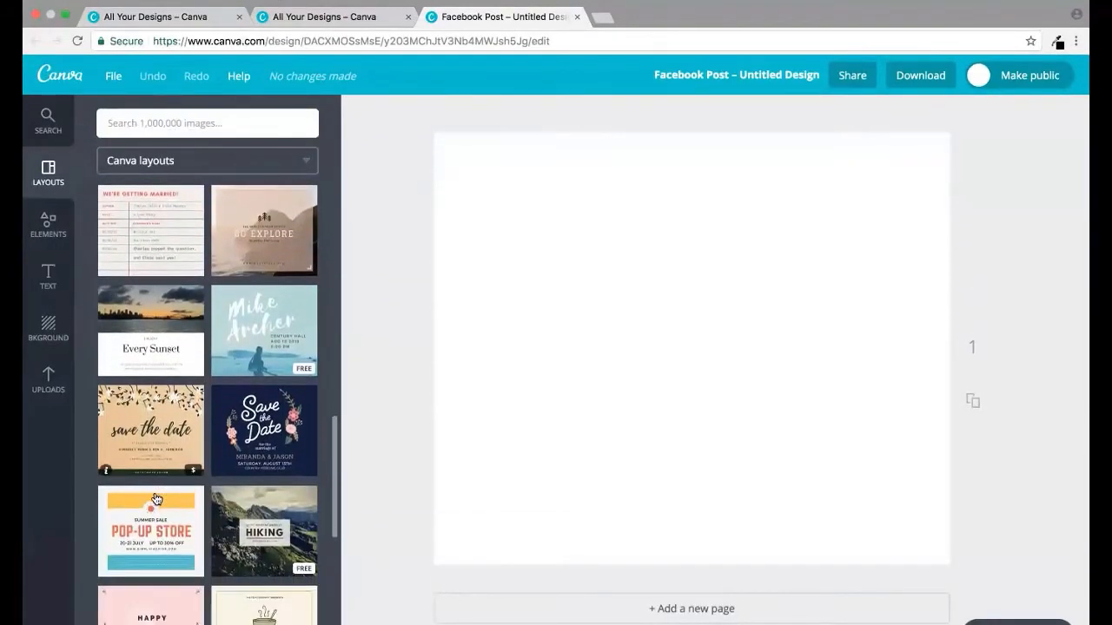
pyautogui.scroll(-2, 156, 499)
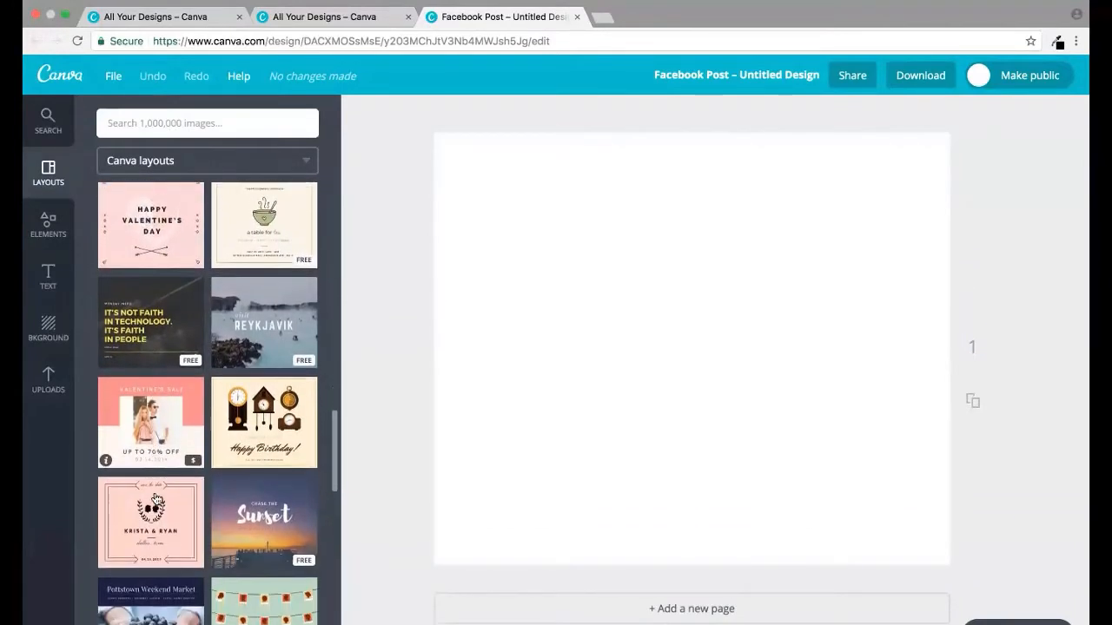
pyautogui.scroll(4, 240, 437)
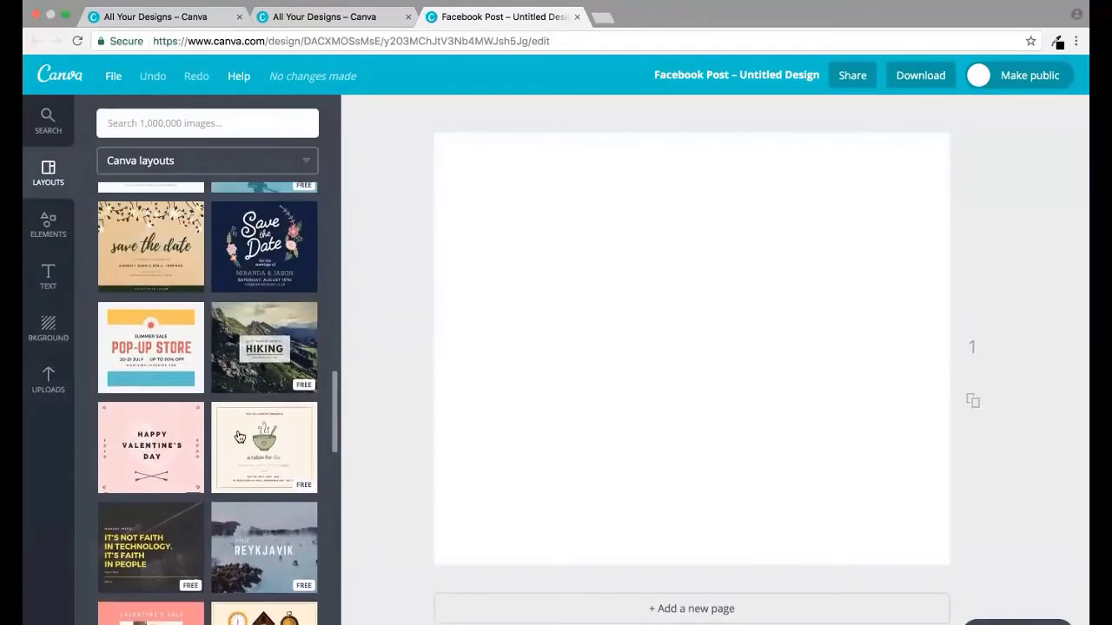
pyautogui.click(308, 336)
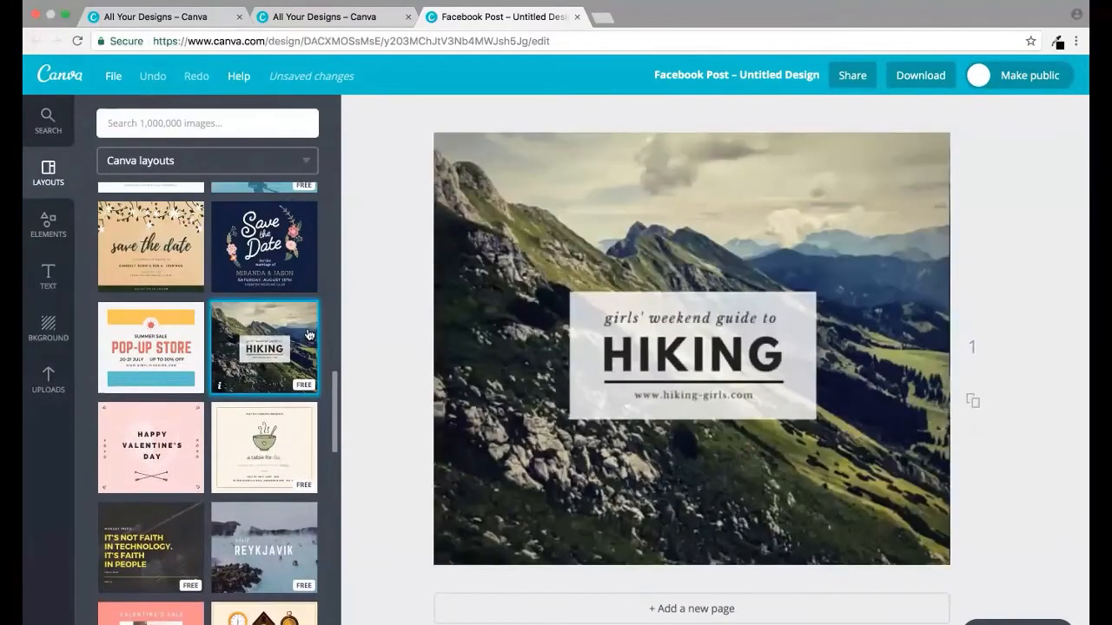
pyautogui.click(879, 230)
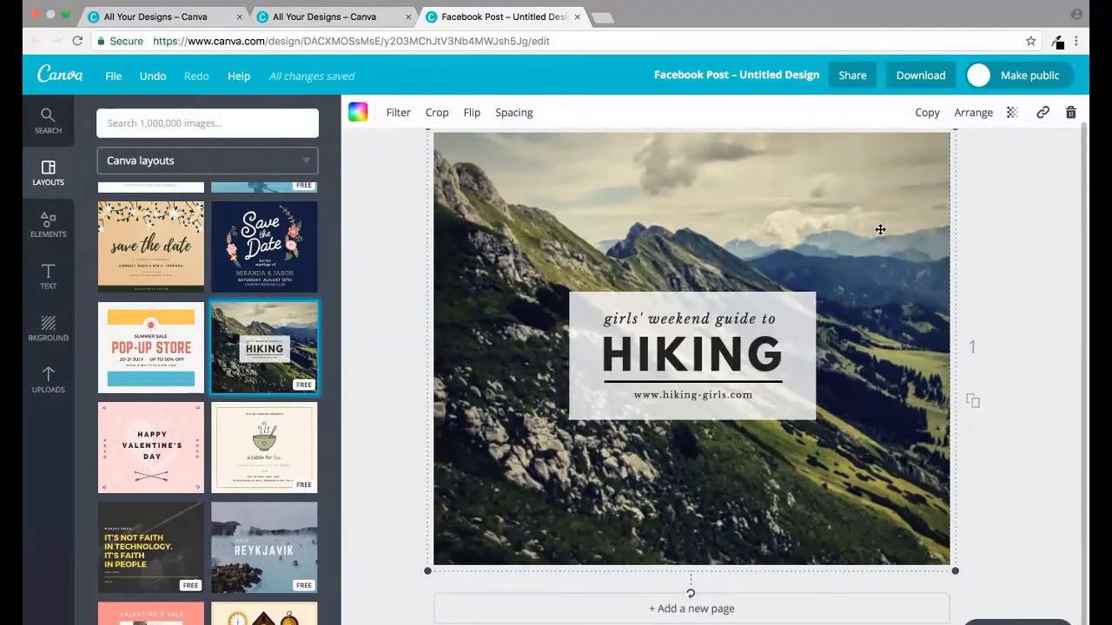
pyautogui.press('Delete')
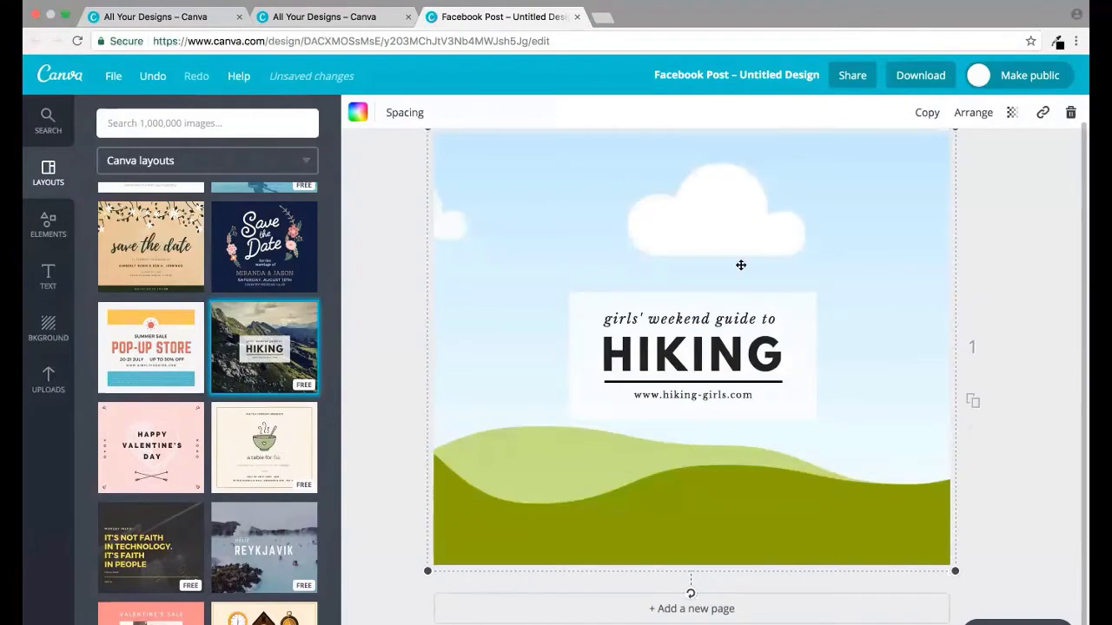
# Try the motel sign picture from Free Photos as the full background and delete it again.
pyautogui.click(45, 228)
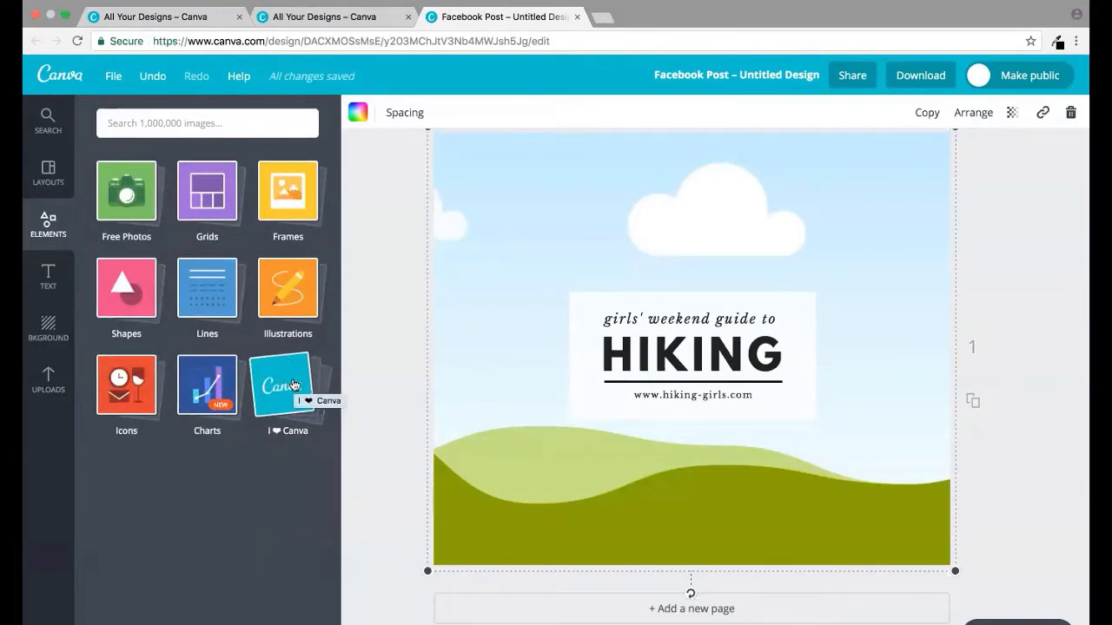
pyautogui.click(125, 192)
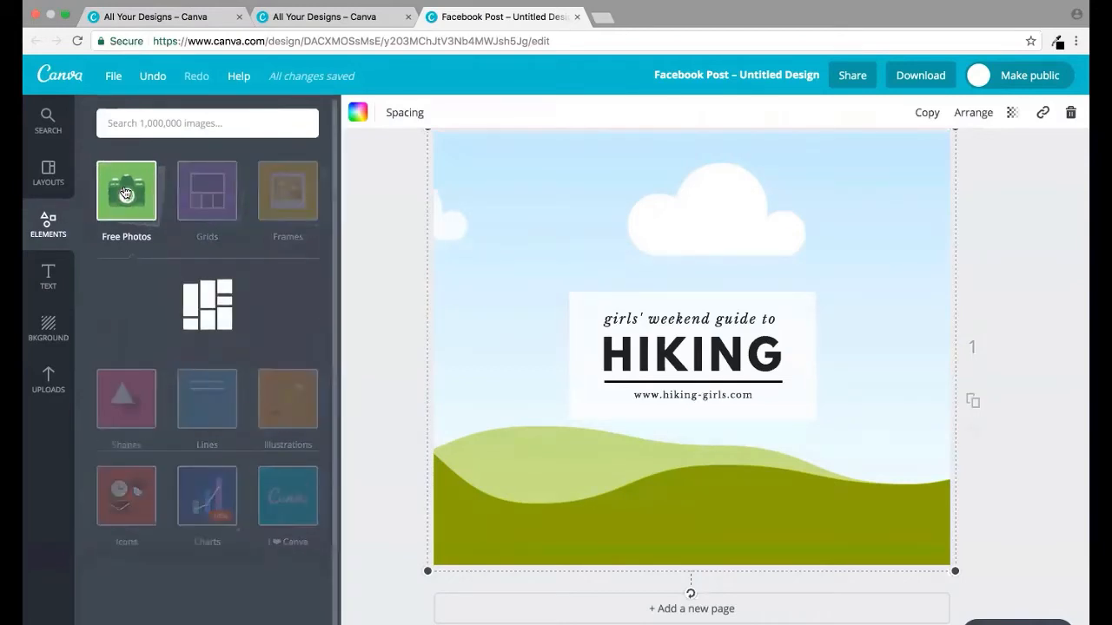
pyautogui.scroll(-2, 176, 420)
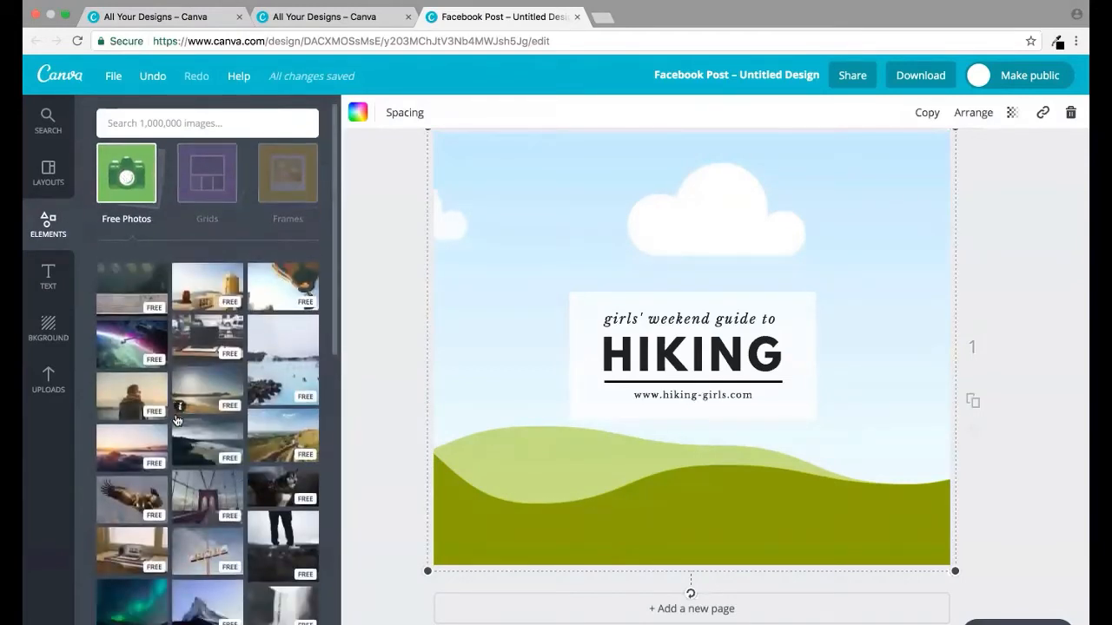
pyautogui.scroll(-2, 176, 416)
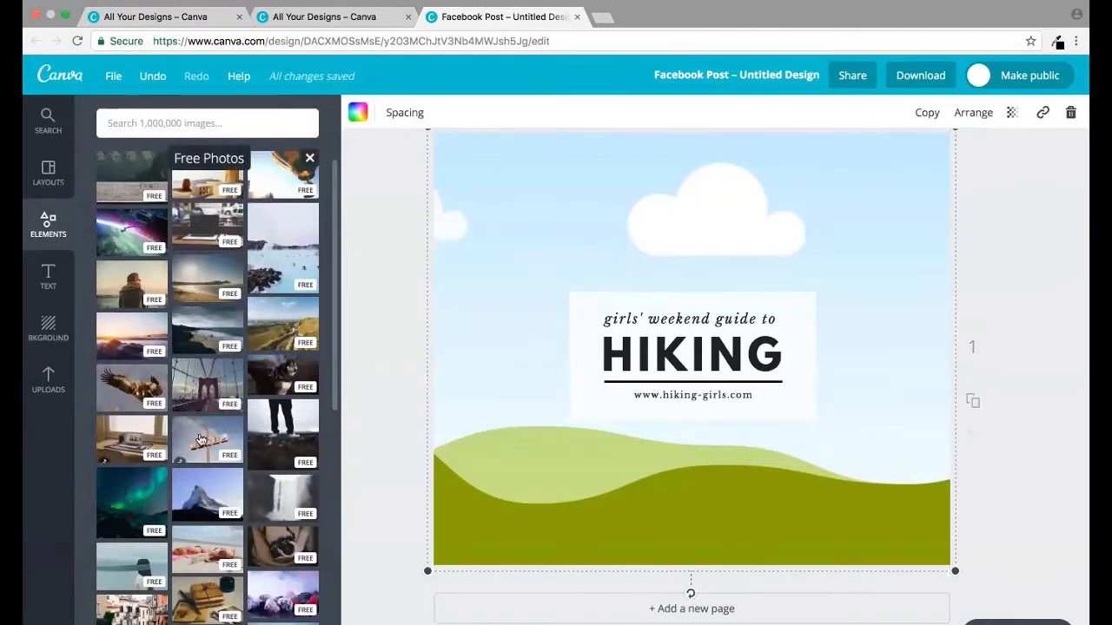
pyautogui.click(199, 439)
pyautogui.scroll(-4, 199, 439)
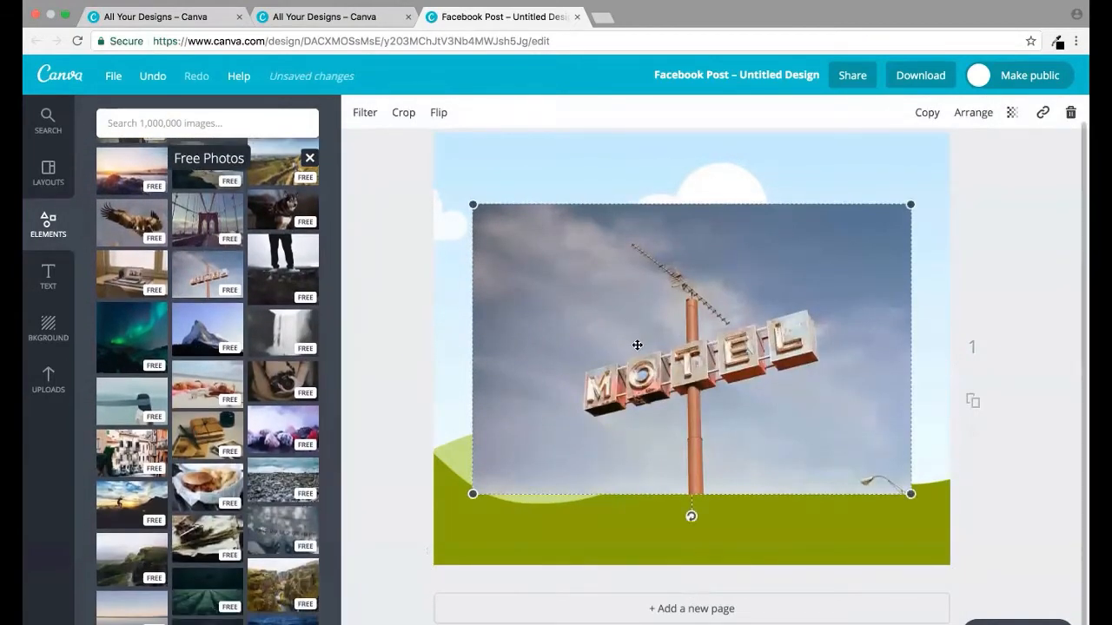
pyautogui.moveTo(638, 345); pyautogui.dragTo(596, 276)
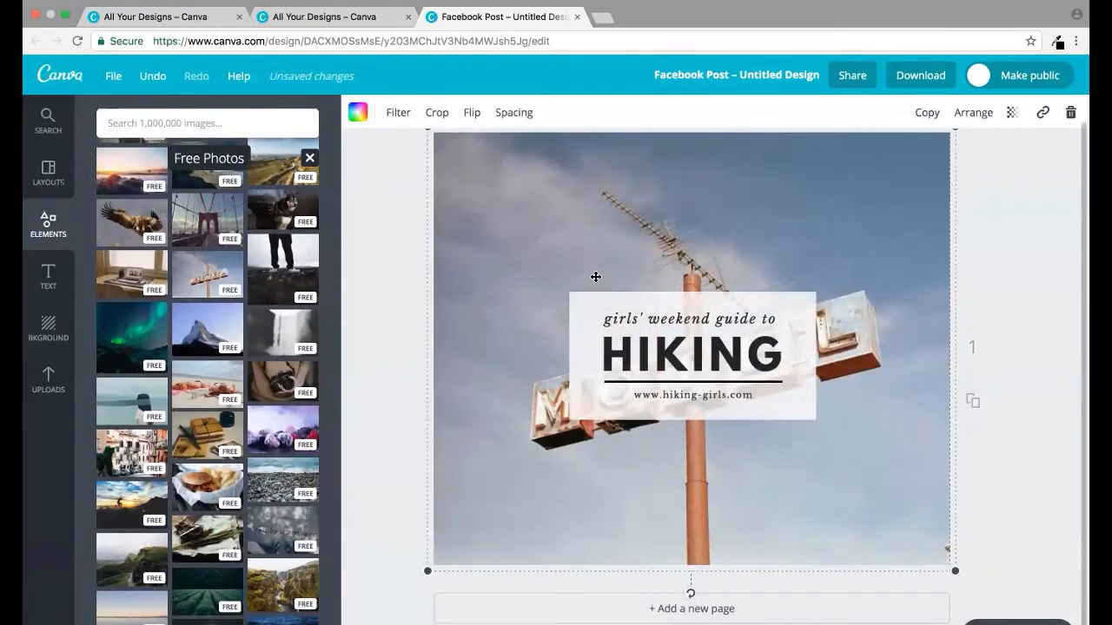
pyautogui.press('Delete')
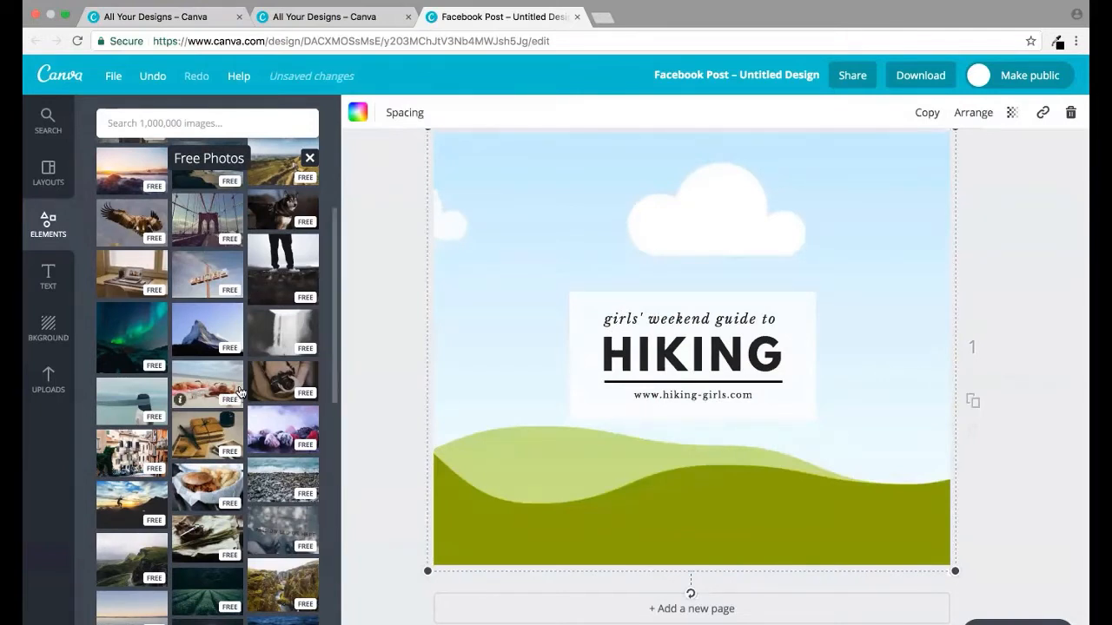
# Fill the background with the free photo of an orange sunset over a rocky sea.
pyautogui.scroll(-1, 241, 391)
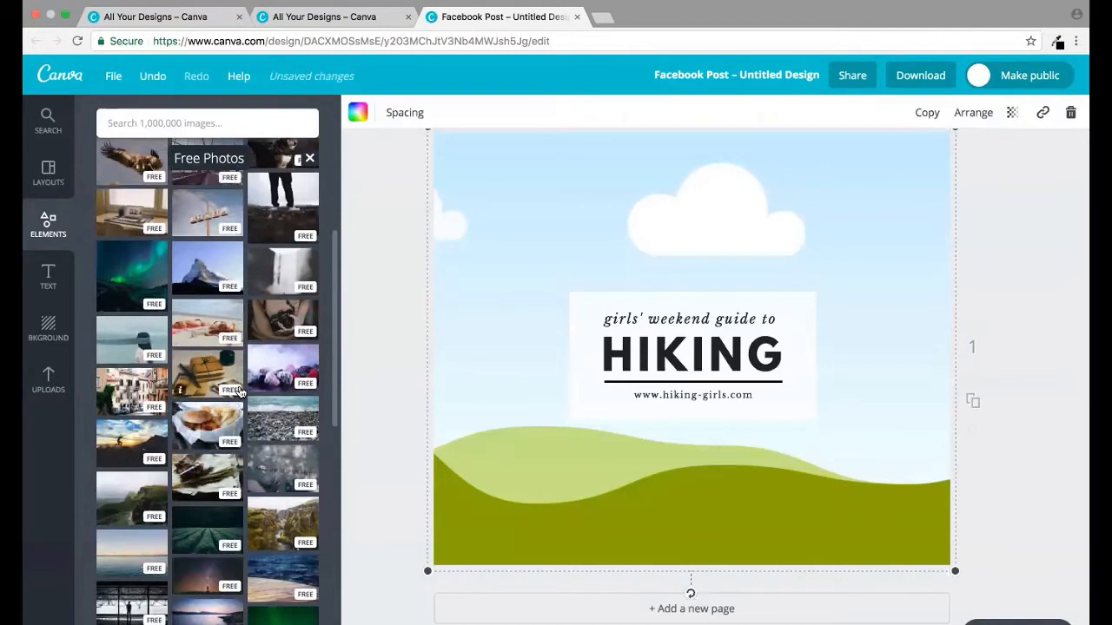
pyautogui.scroll(-4, 240, 391)
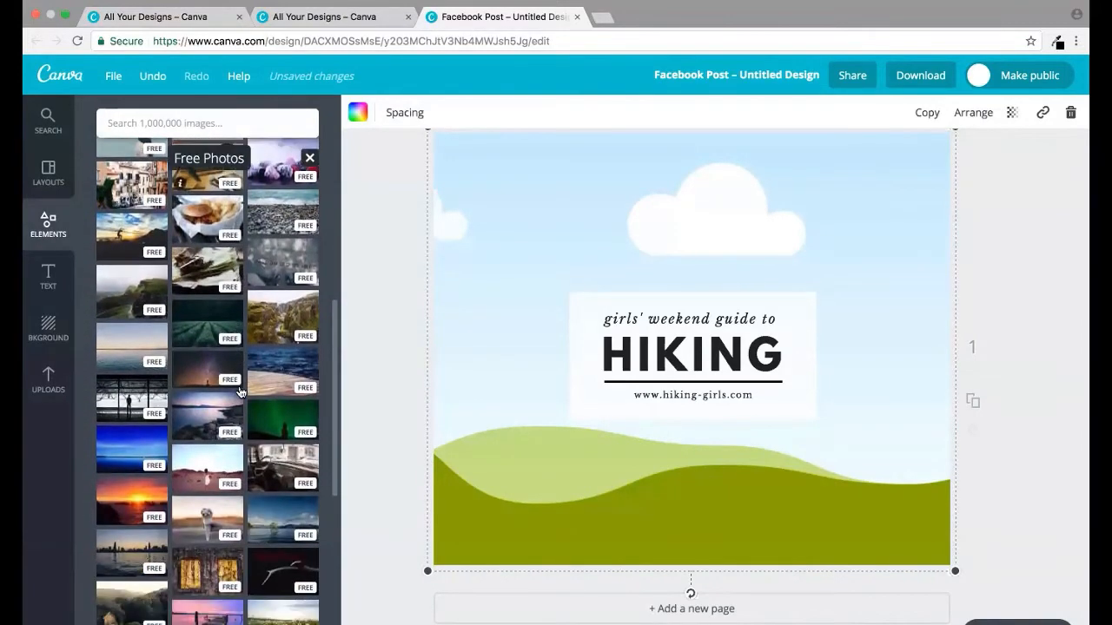
pyautogui.scroll(-2, 241, 391)
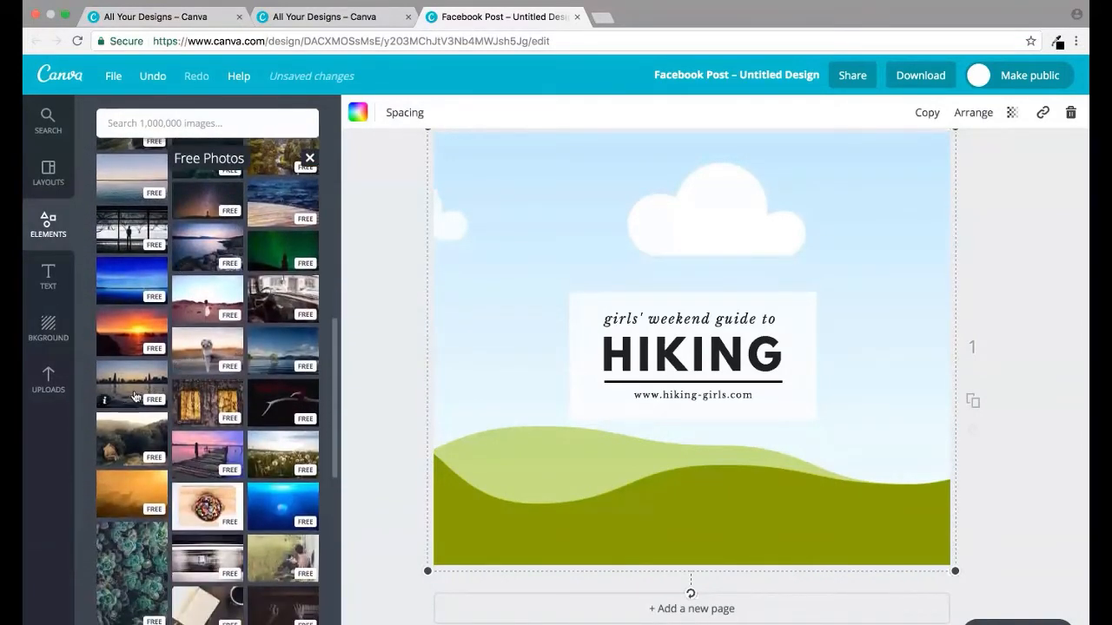
pyautogui.click(127, 335)
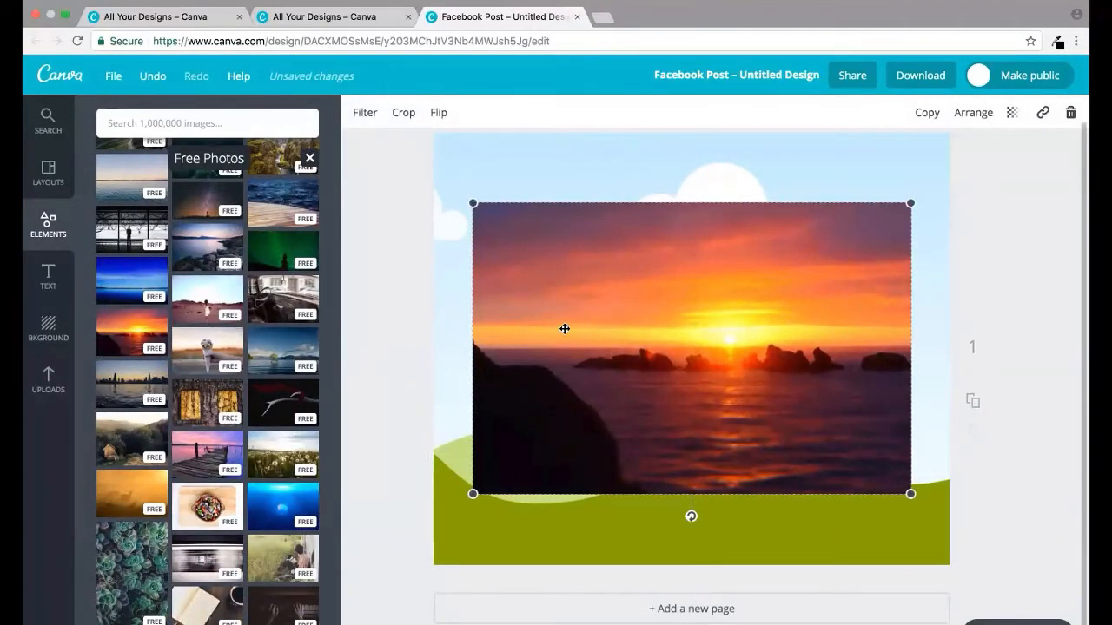
pyautogui.moveTo(566, 329); pyautogui.dragTo(544, 305)
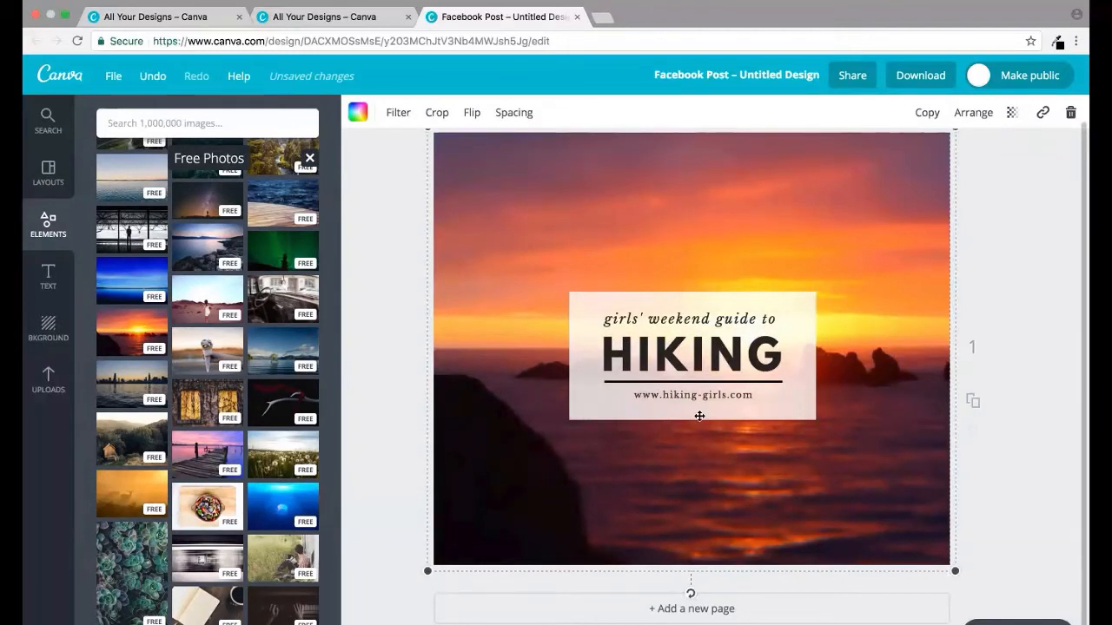
# Move the translucent white box to the lower right of the design and delete the "girls' weekend guide to" line.
pyautogui.click(737, 290)
pyautogui.moveTo(736, 290); pyautogui.dragTo(794, 410)
pyautogui.click(726, 349)
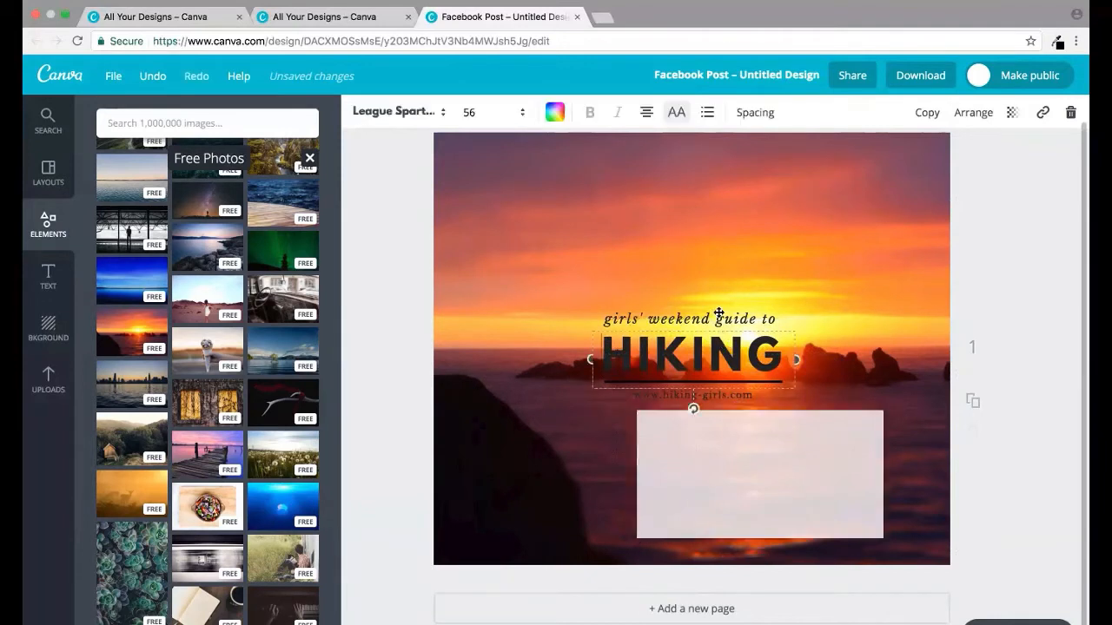
pyautogui.click(711, 310)
pyautogui.click(703, 315)
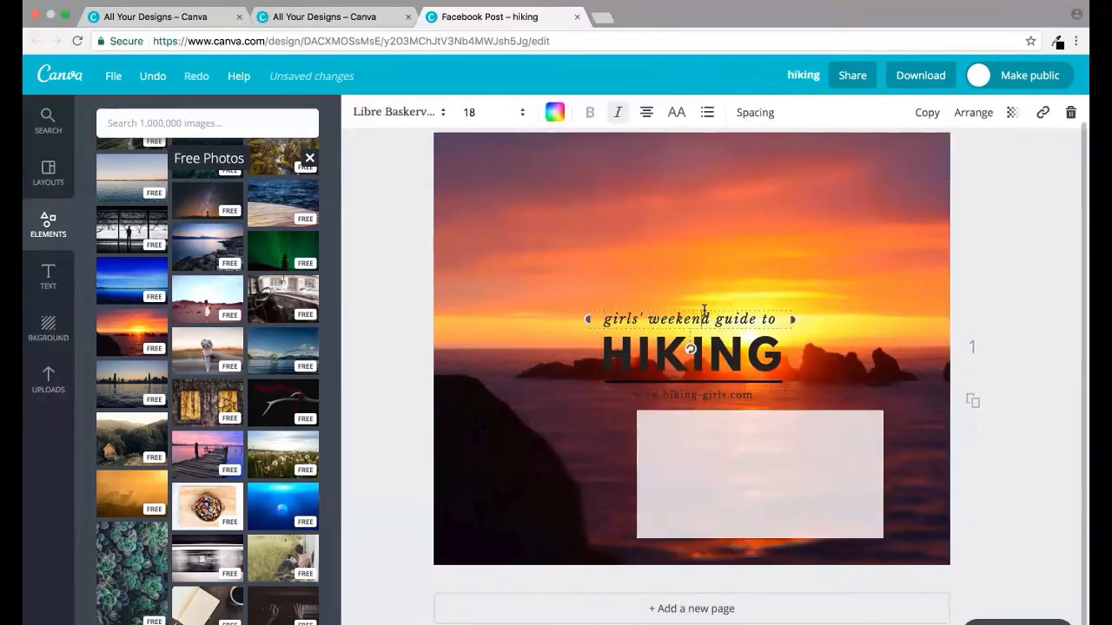
pyautogui.press('BackSpace')
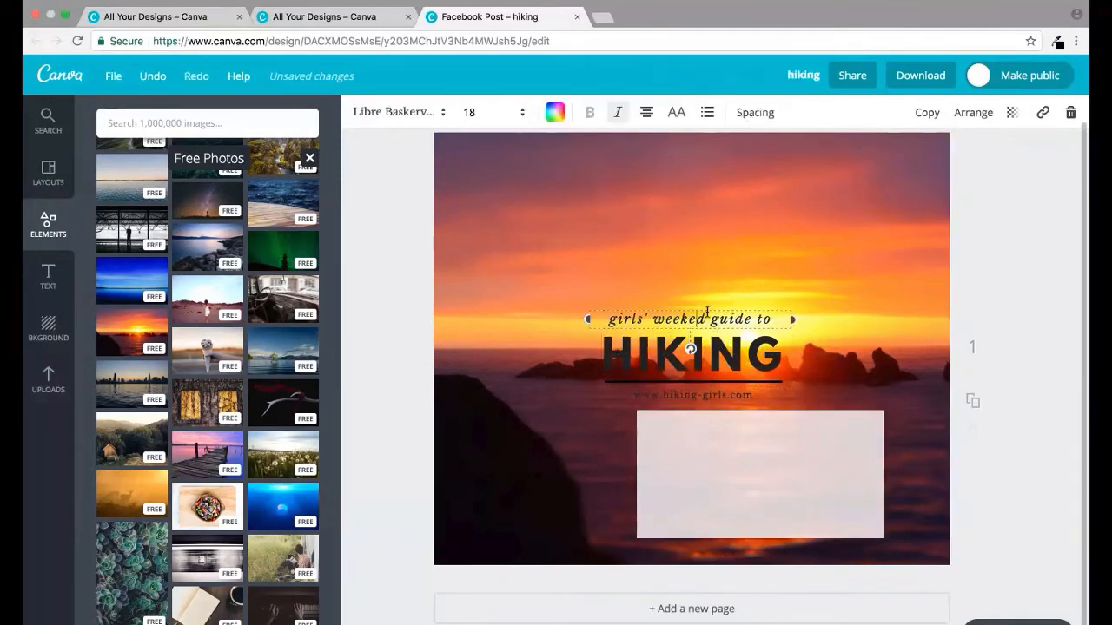
pyautogui.press('Delete')
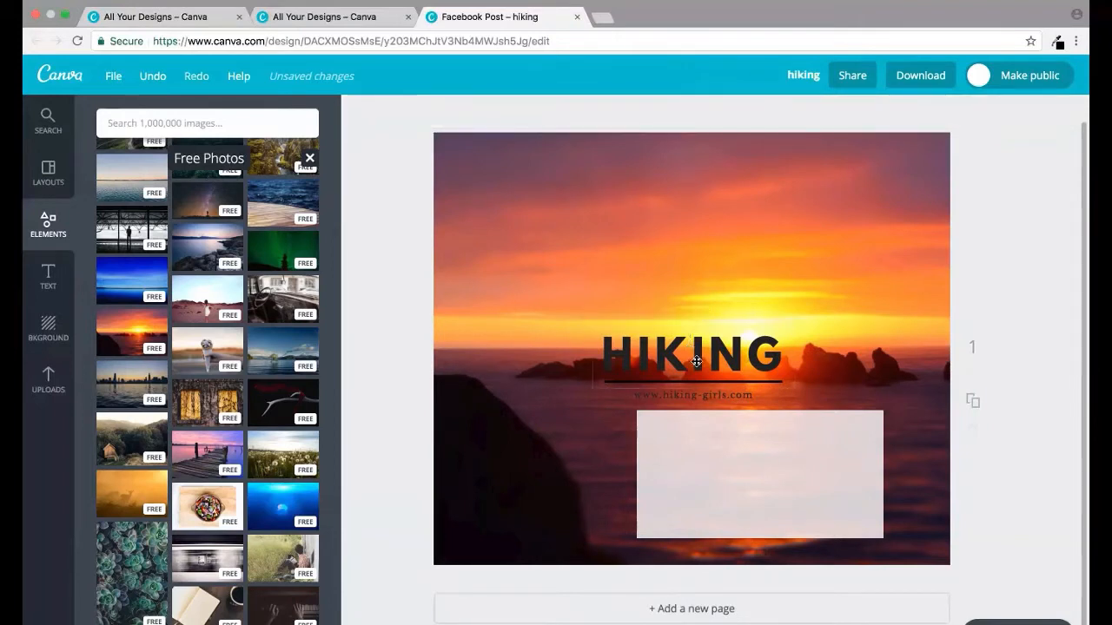
# Change the HIKING heading to SUNSET and arrange it with the underline and the web address inside the white box.
pyautogui.click(692, 360)
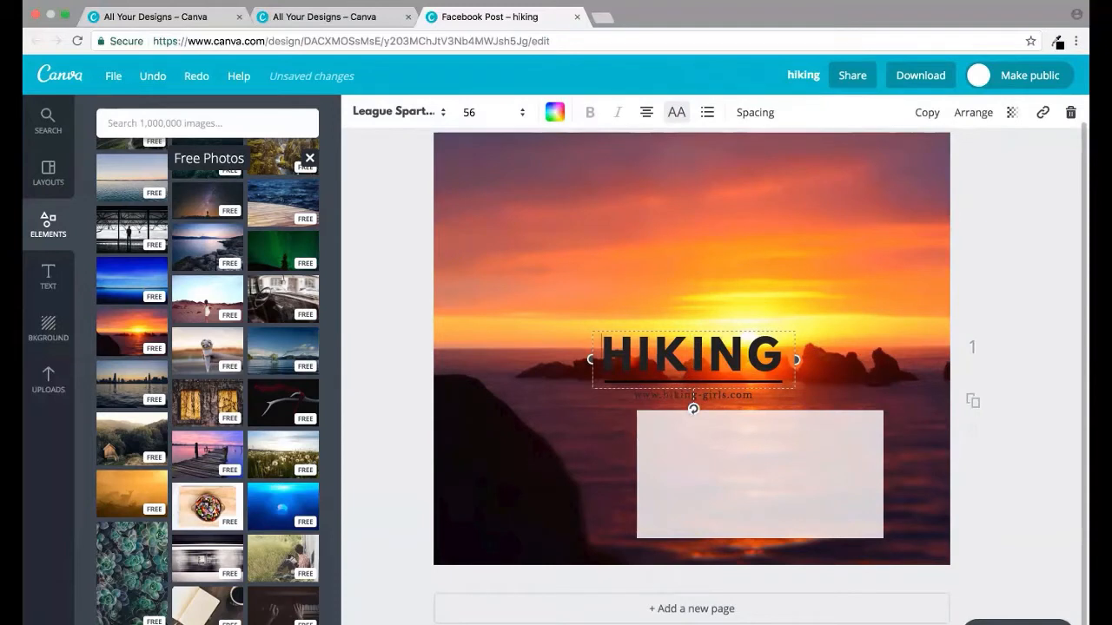
pyautogui.moveTo(699, 332); pyautogui.dragTo(683, 457)
pyautogui.write('SUN')
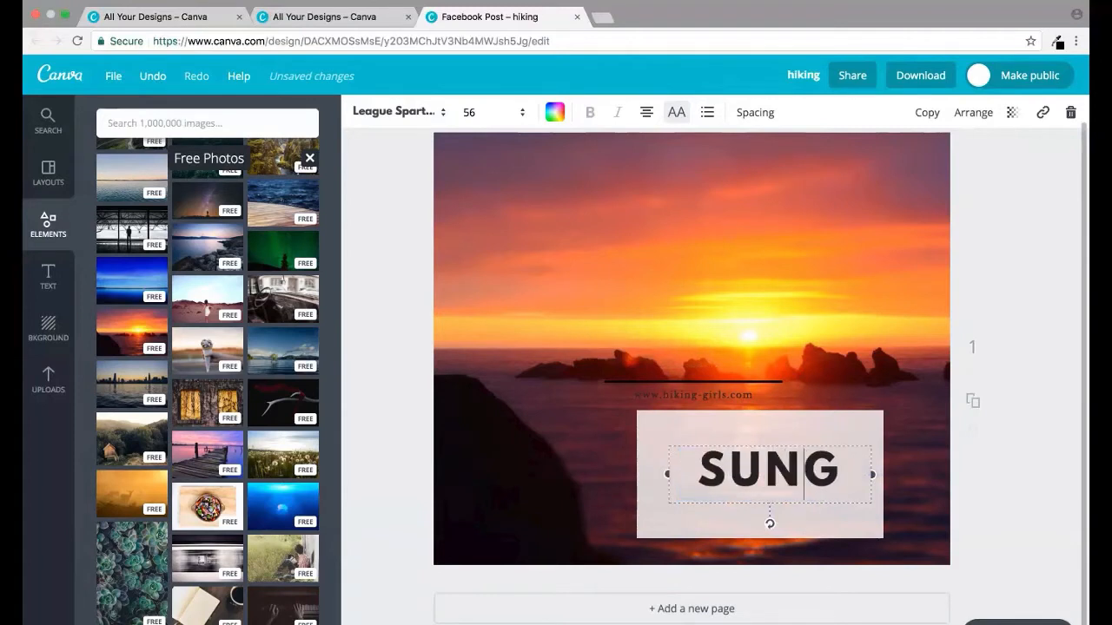
pyautogui.write('SET')
pyautogui.press('Delete')
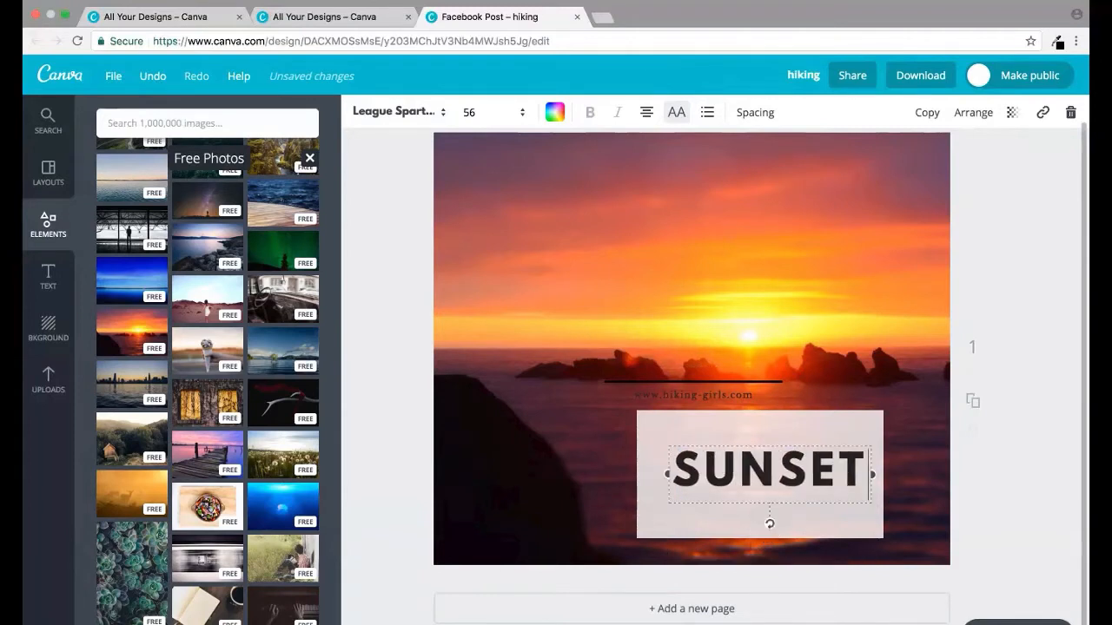
pyautogui.moveTo(671, 396); pyautogui.dragTo(747, 495)
pyautogui.moveTo(708, 380); pyautogui.dragTo(758, 513)
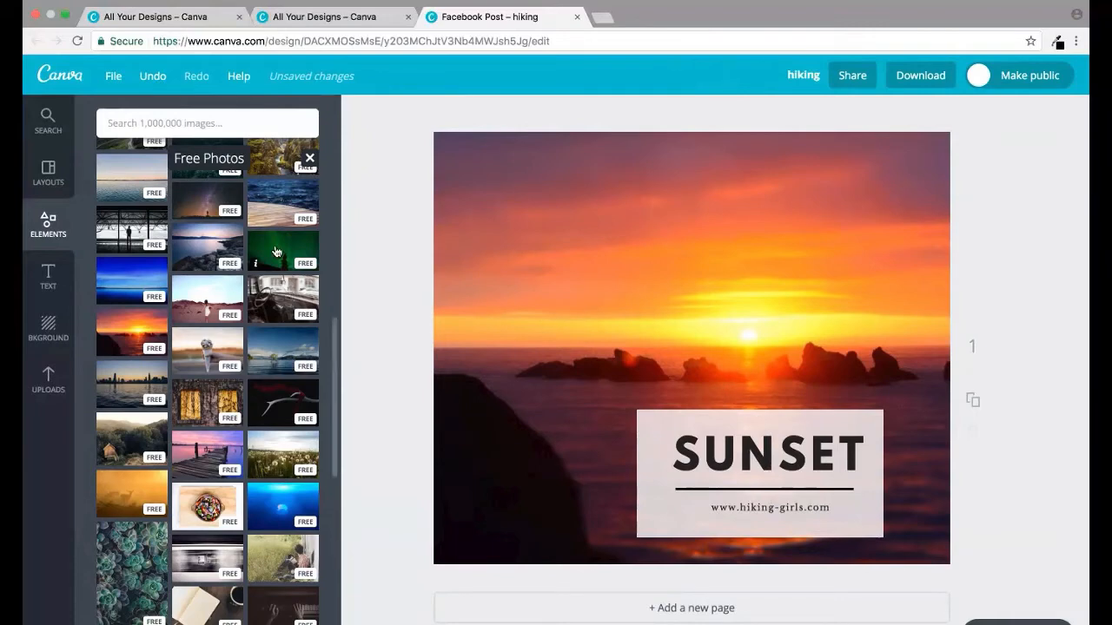
# Try the free photos of a wooden deck by the water, an ice cream cone and a white antler as backgrounds.
pyautogui.click(287, 202)
pyautogui.moveTo(694, 287); pyautogui.dragTo(666, 240)
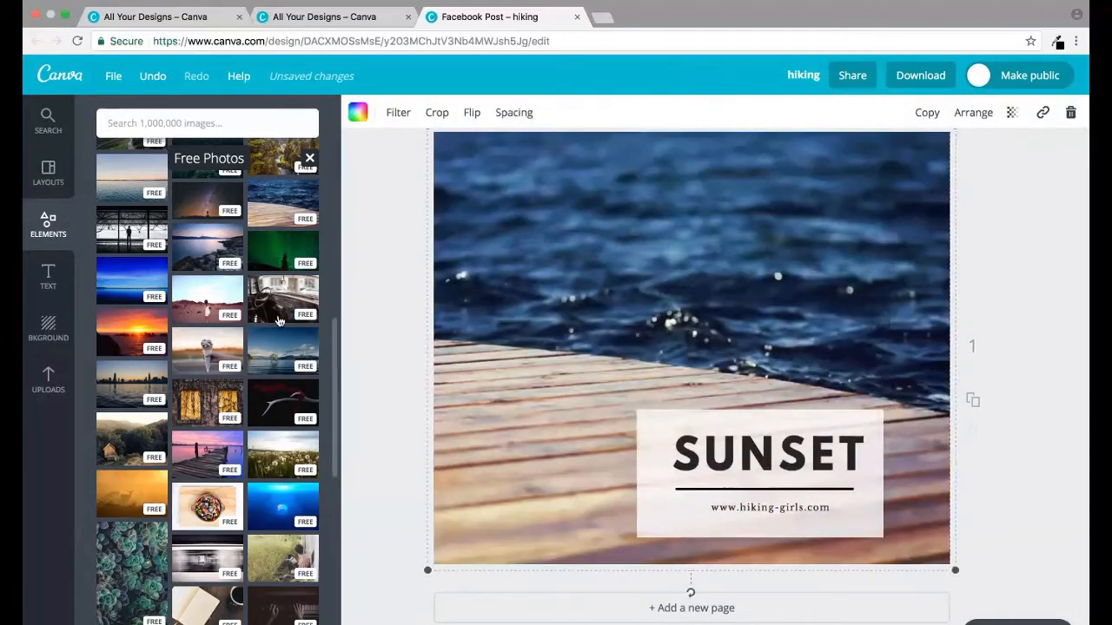
pyautogui.click(197, 351)
pyautogui.moveTo(719, 310); pyautogui.dragTo(681, 250)
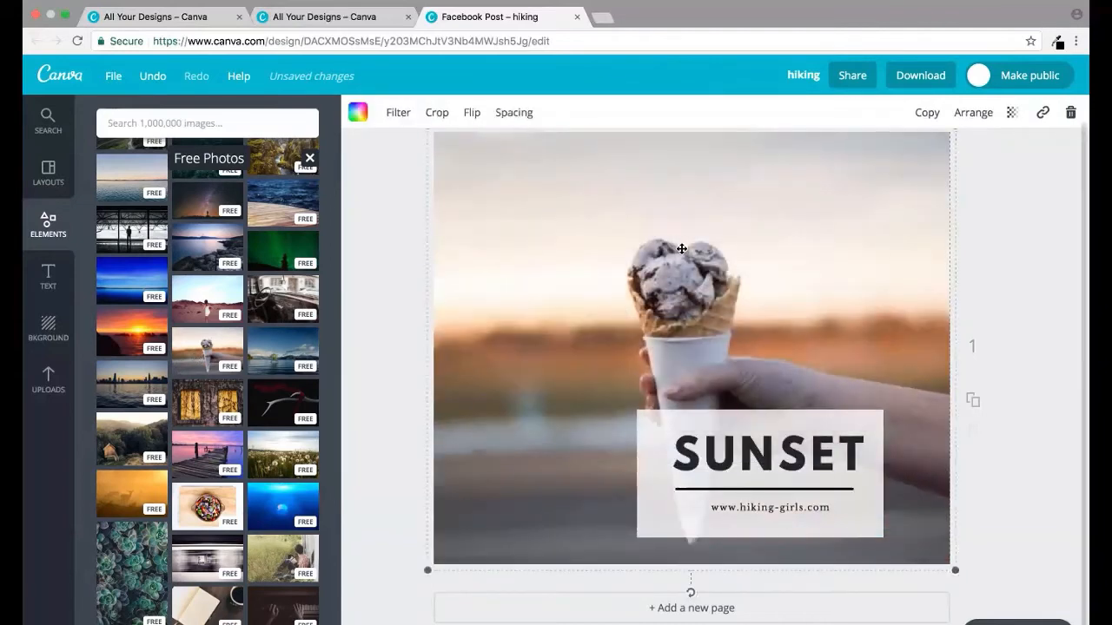
pyautogui.click(276, 415)
pyautogui.moveTo(668, 304); pyautogui.dragTo(659, 321)
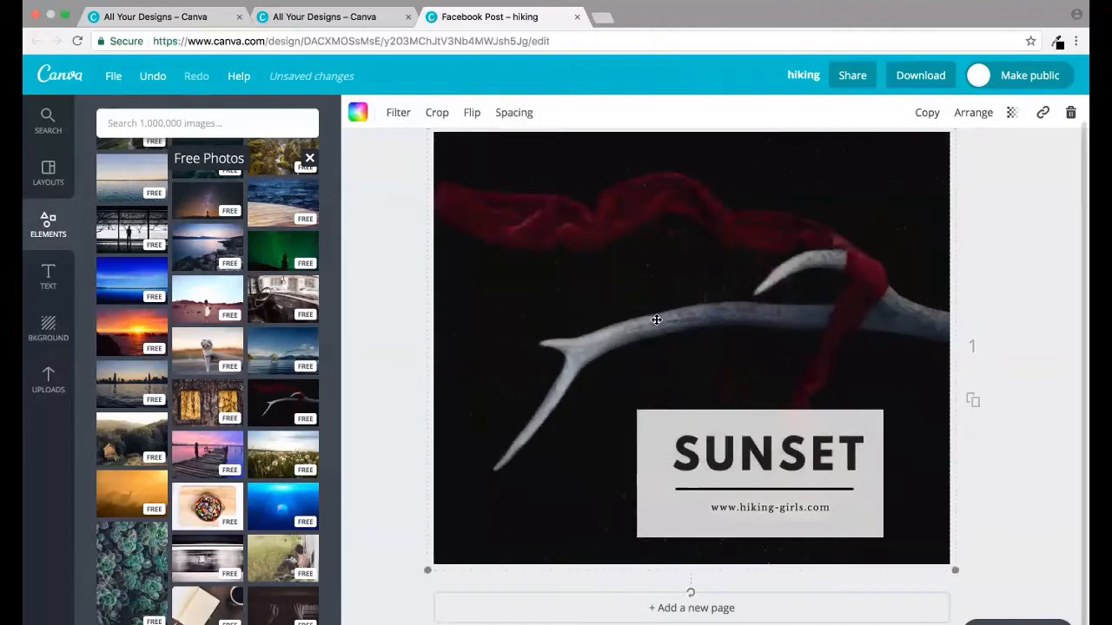
# Fill the background with the free photo of a wooden pier under a pink and purple sky.
pyautogui.click(194, 458)
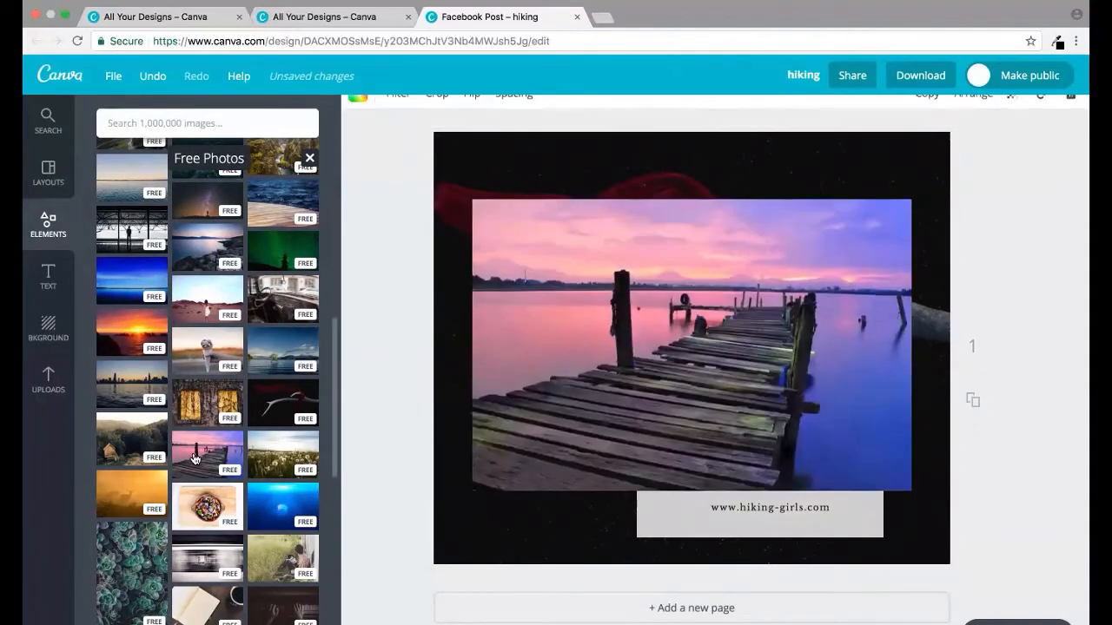
pyautogui.moveTo(645, 369); pyautogui.dragTo(625, 330)
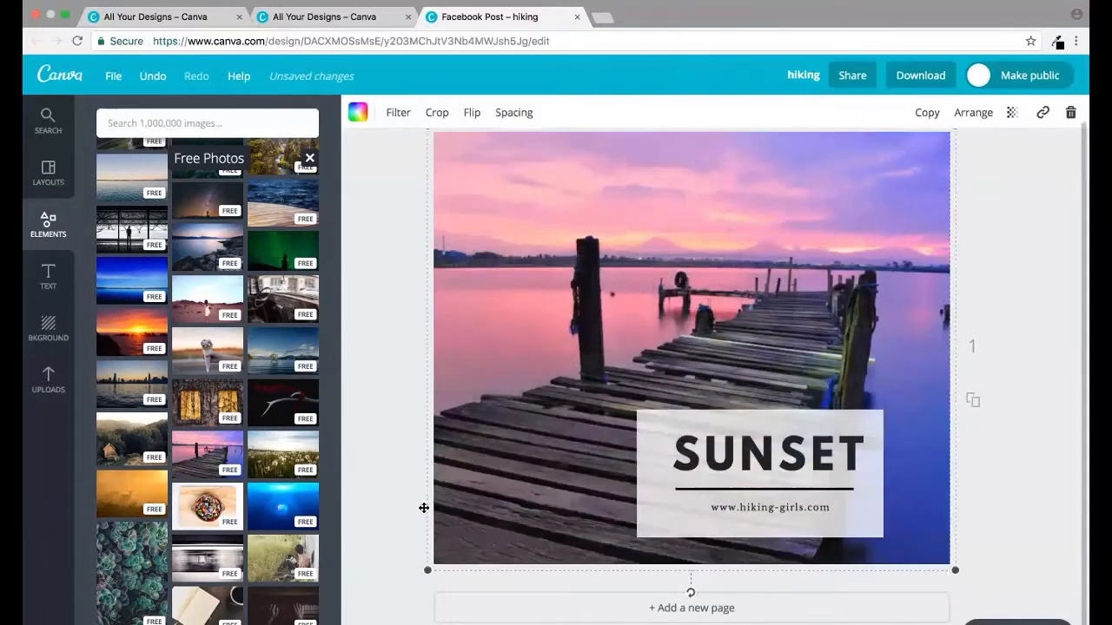
pyautogui.scroll(-15, 183, 569)
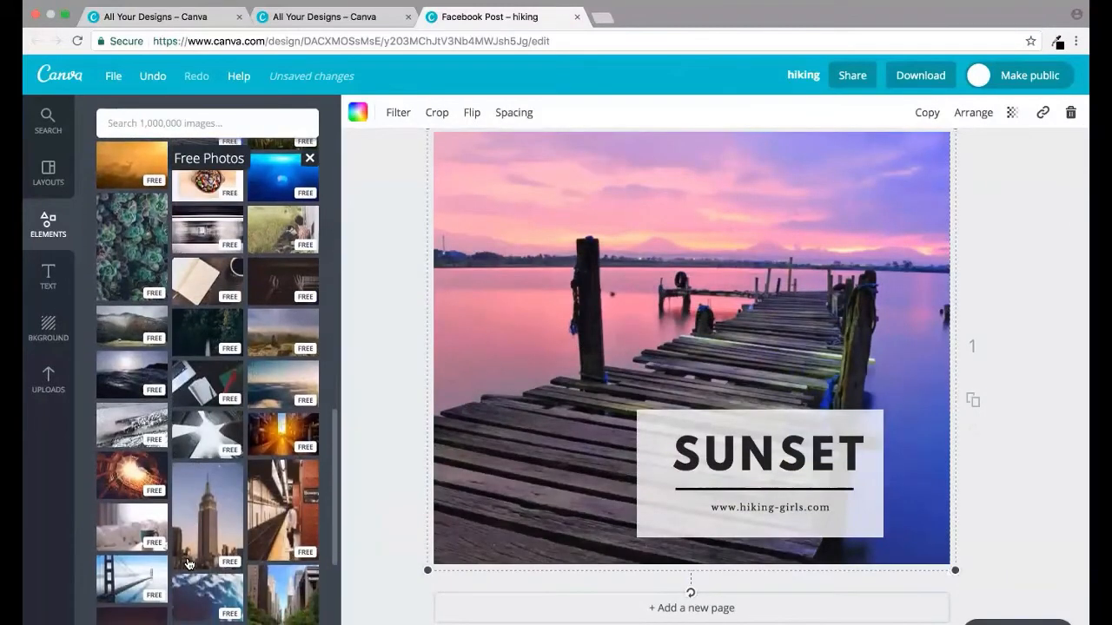
pyautogui.scroll(-12, 187, 563)
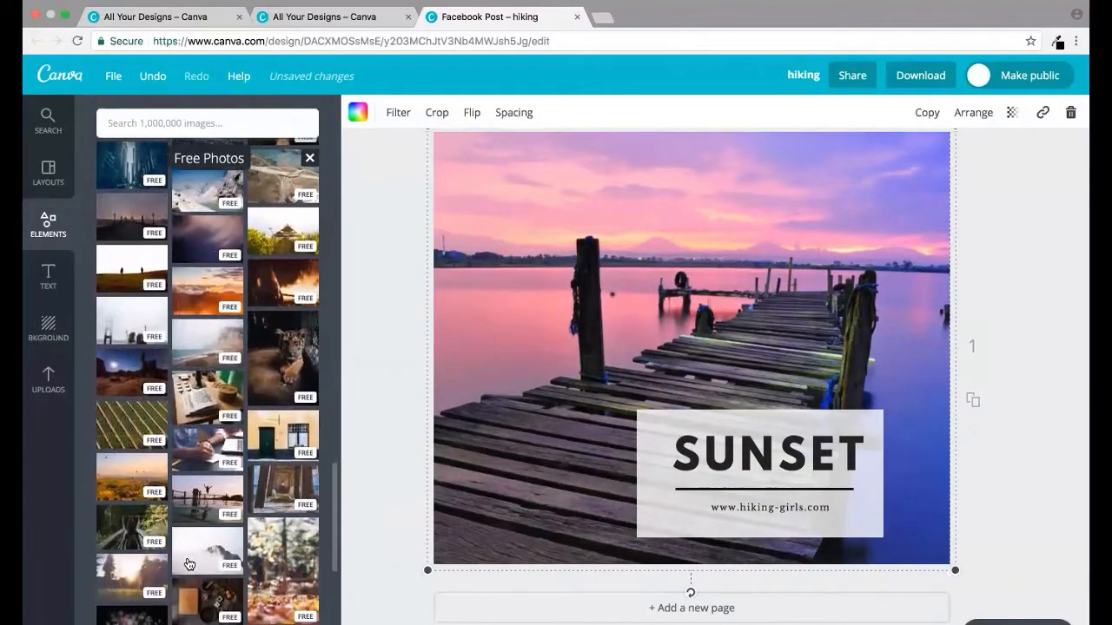
pyautogui.scroll(-10, 187, 563)
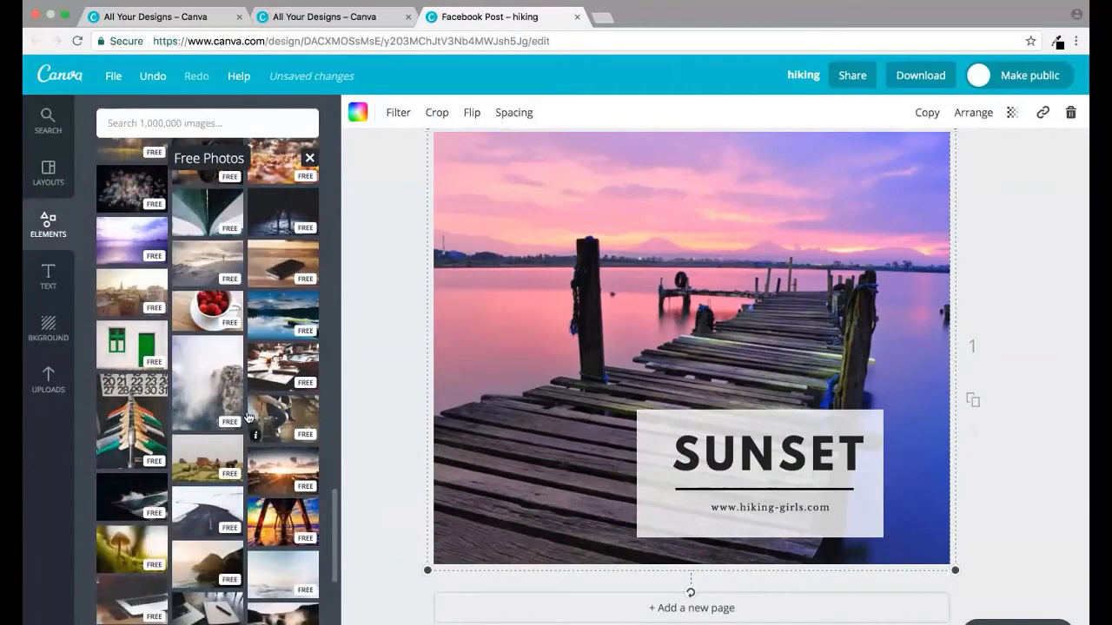
# Replace the background with the free photo of a railway yard at sunset.
pyautogui.moveTo(289, 481); pyautogui.dragTo(594, 382)
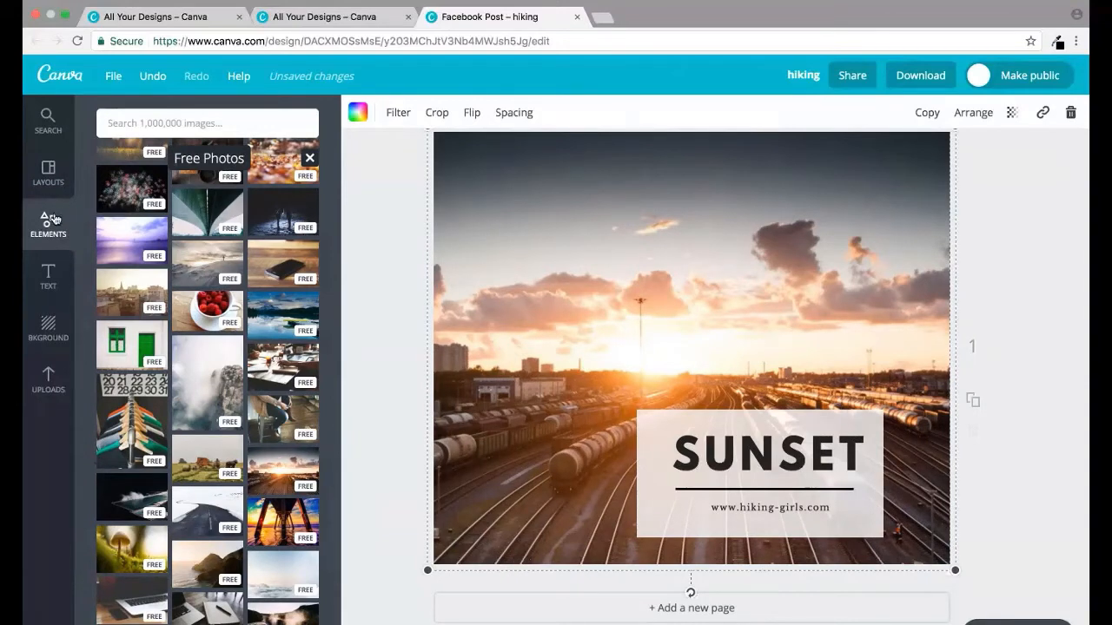
# Leave the hiking design for the designs overview and start a new blank Facebook Post.
pyautogui.click(62, 79)
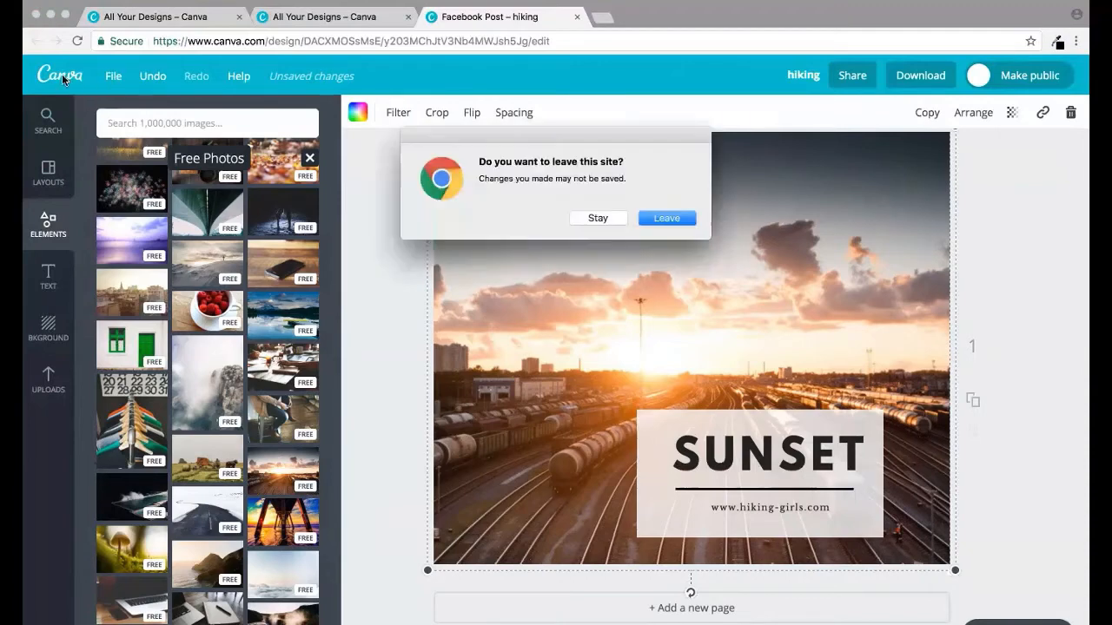
pyautogui.click(666, 218)
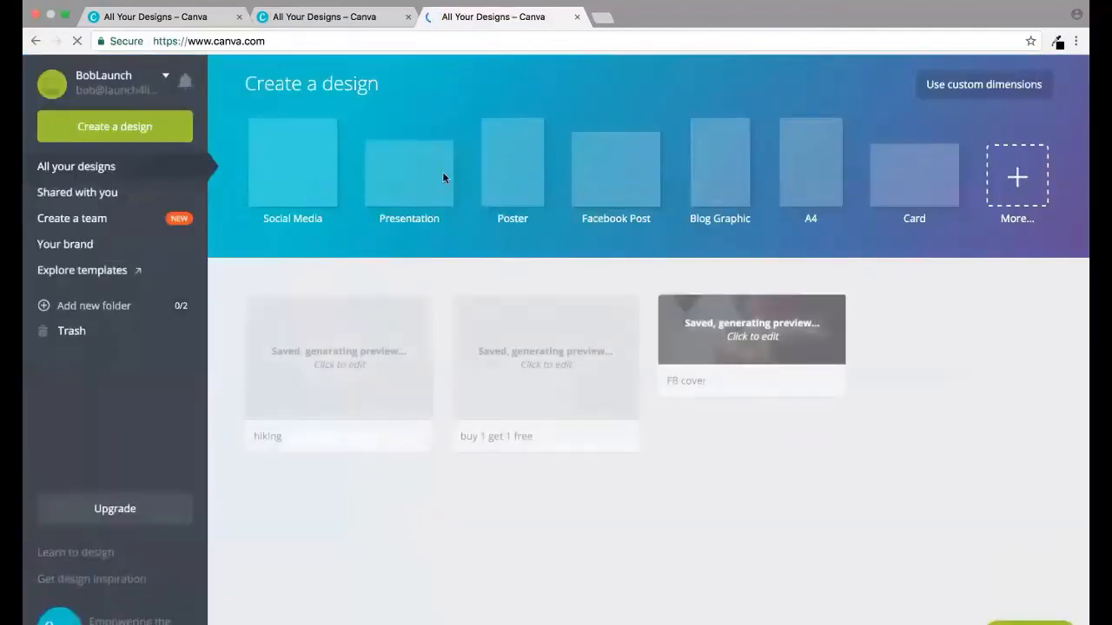
pyautogui.click(630, 172)
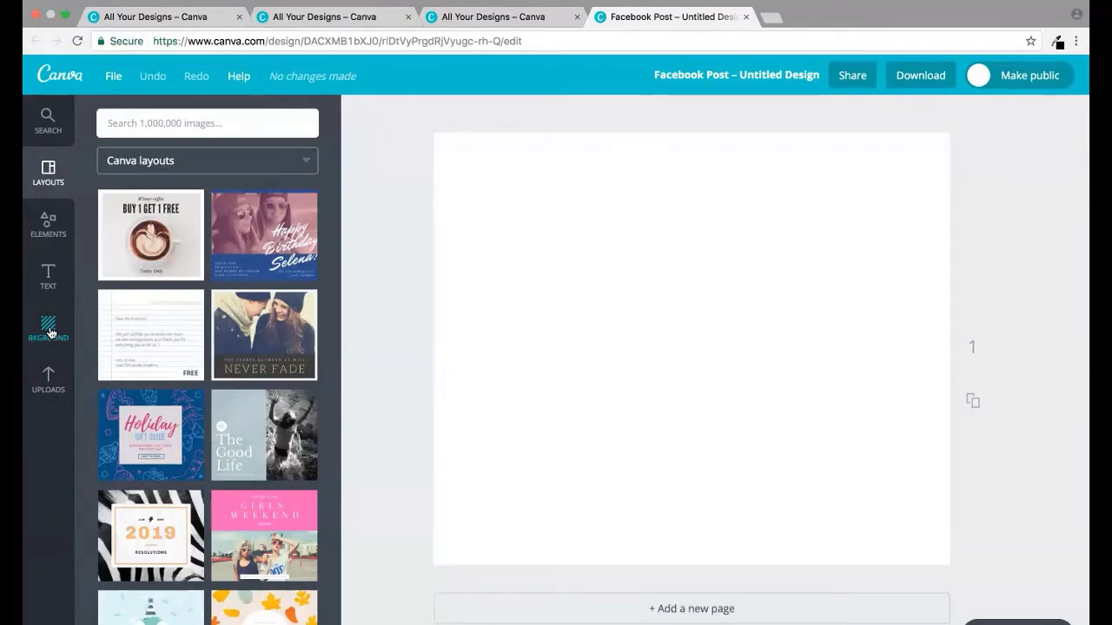
# Try the free photo of string-tied notebooks beside an ink bottle in the blank design and delete it.
pyautogui.click(49, 334)
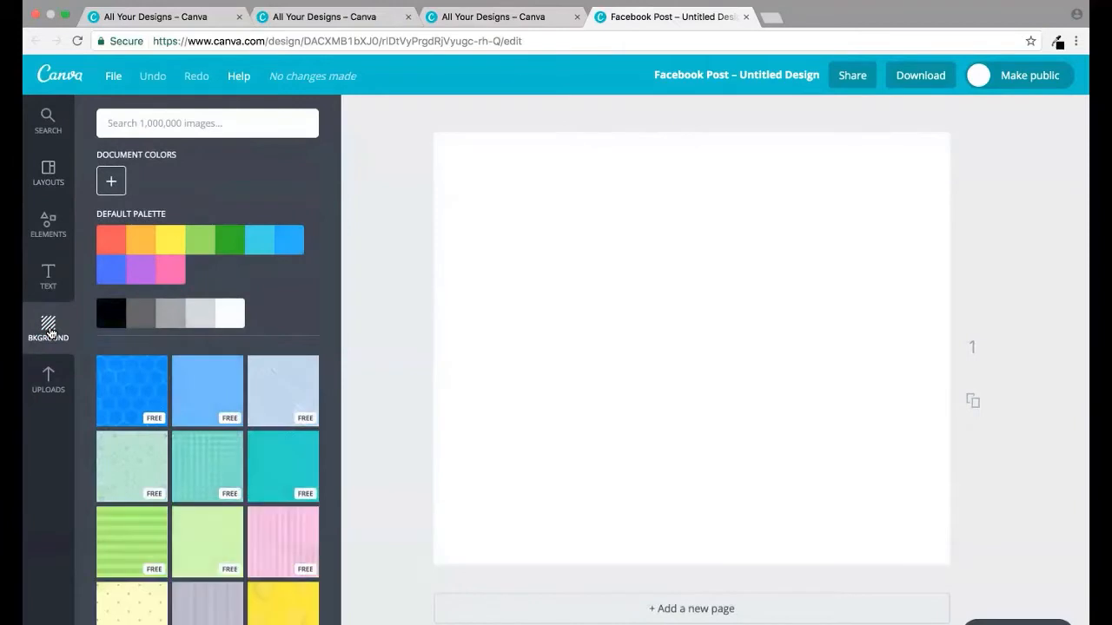
pyautogui.click(48, 228)
pyautogui.click(131, 217)
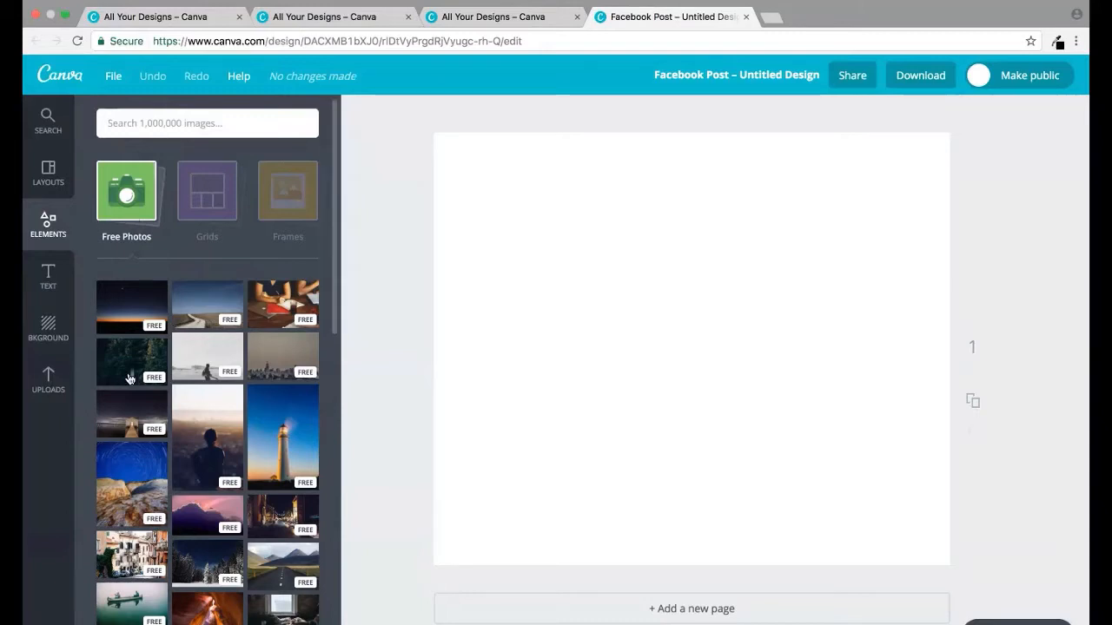
pyautogui.scroll(-2, 129, 378)
pyautogui.scroll(-5, 129, 378)
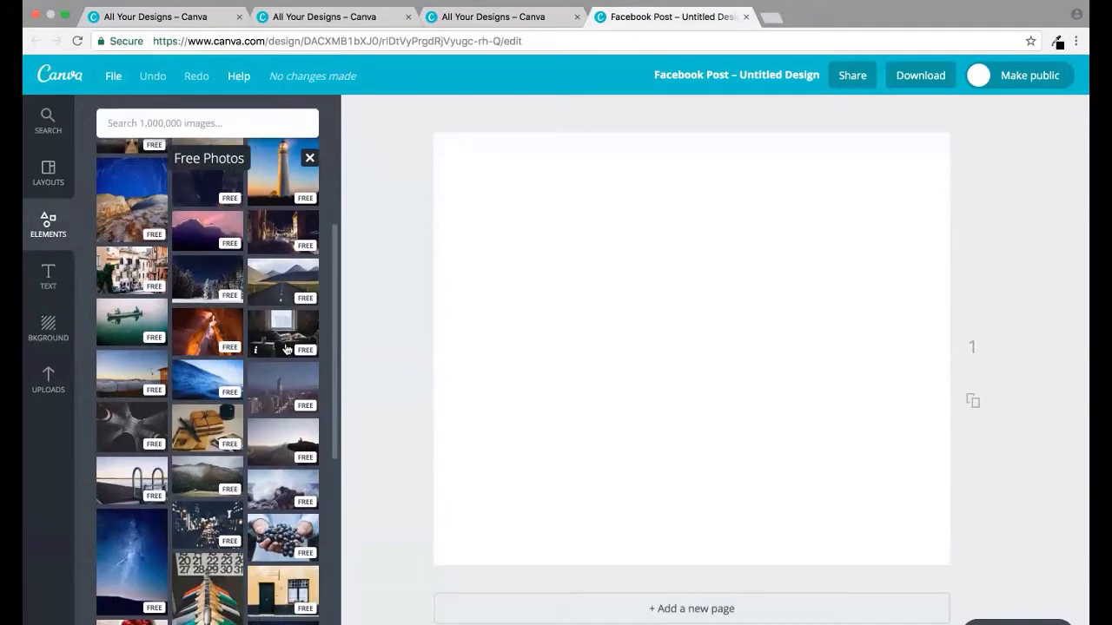
pyautogui.scroll(-1, 209, 396)
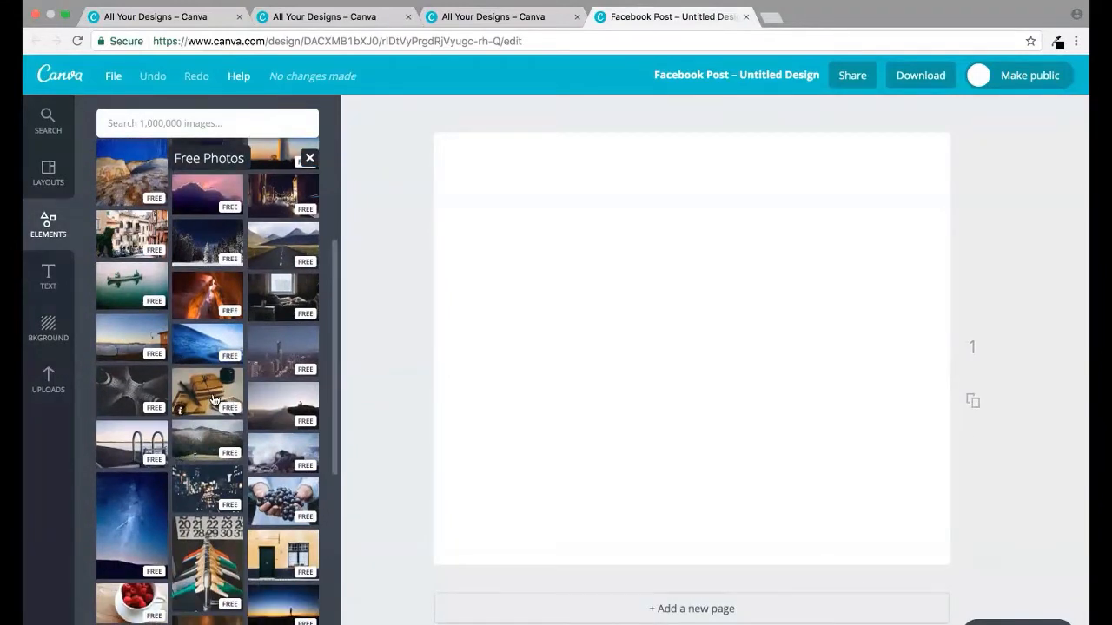
pyautogui.click(214, 400)
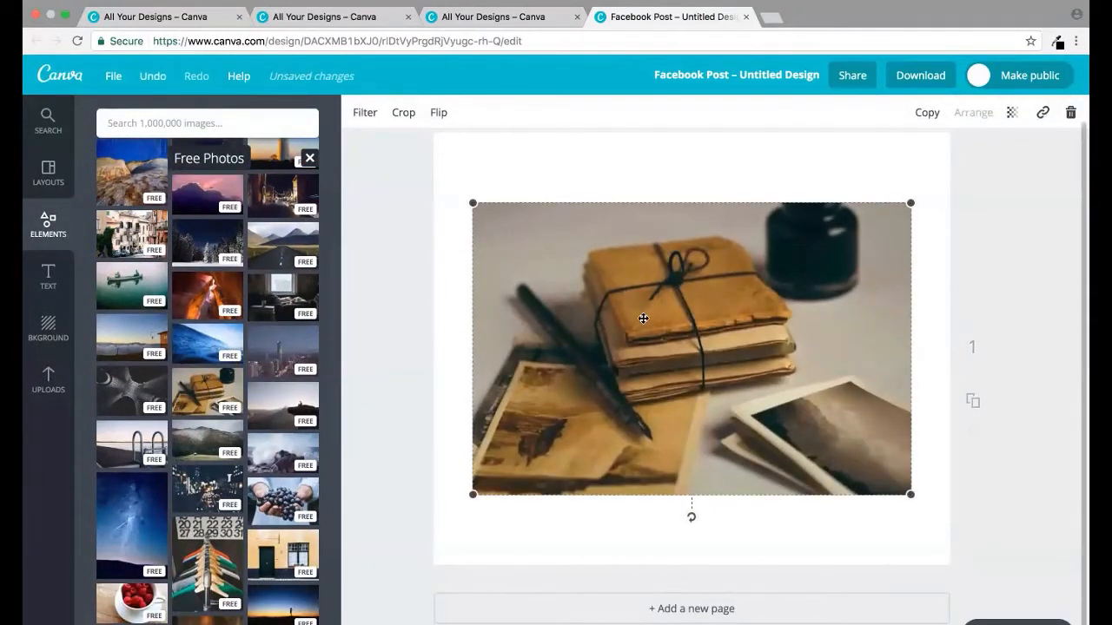
pyautogui.press('Delete')
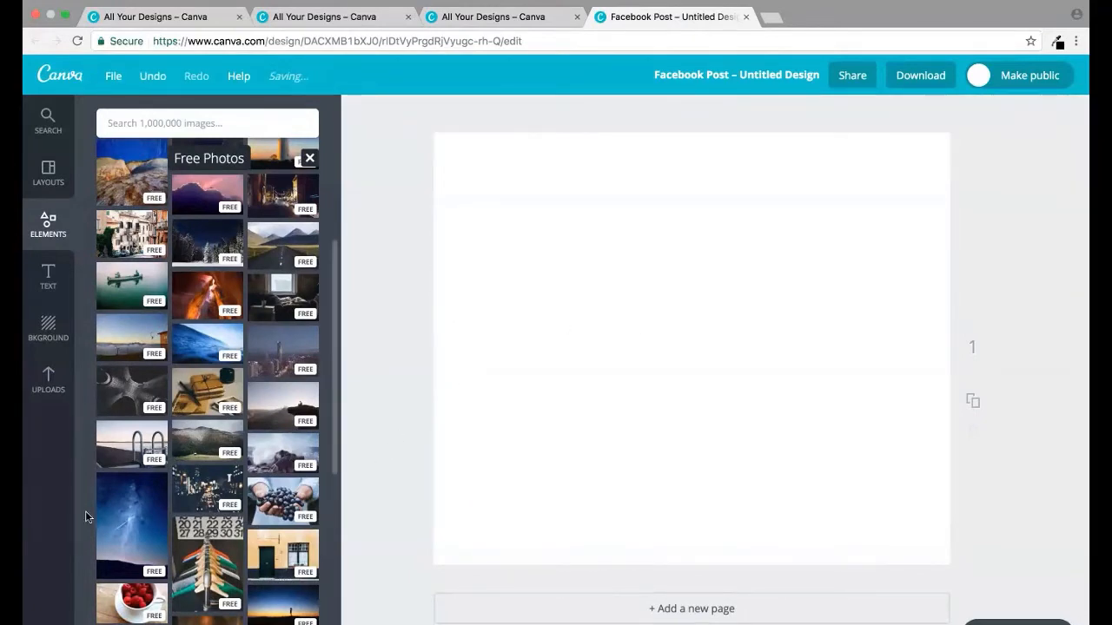
# Try the free photo of a coffee cup held in knitted sleeves at the design's upper left corner and delete it.
pyautogui.scroll(-10, 86, 511)
pyautogui.scroll(-7, 86, 511)
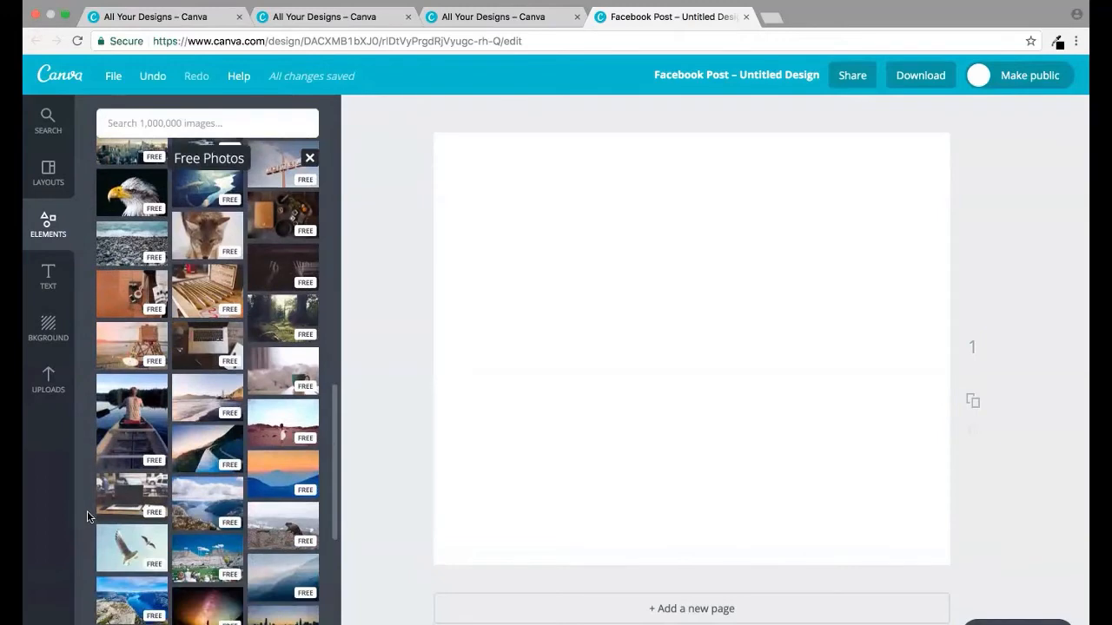
pyautogui.scroll(-10, 87, 510)
pyautogui.scroll(-6, 87, 510)
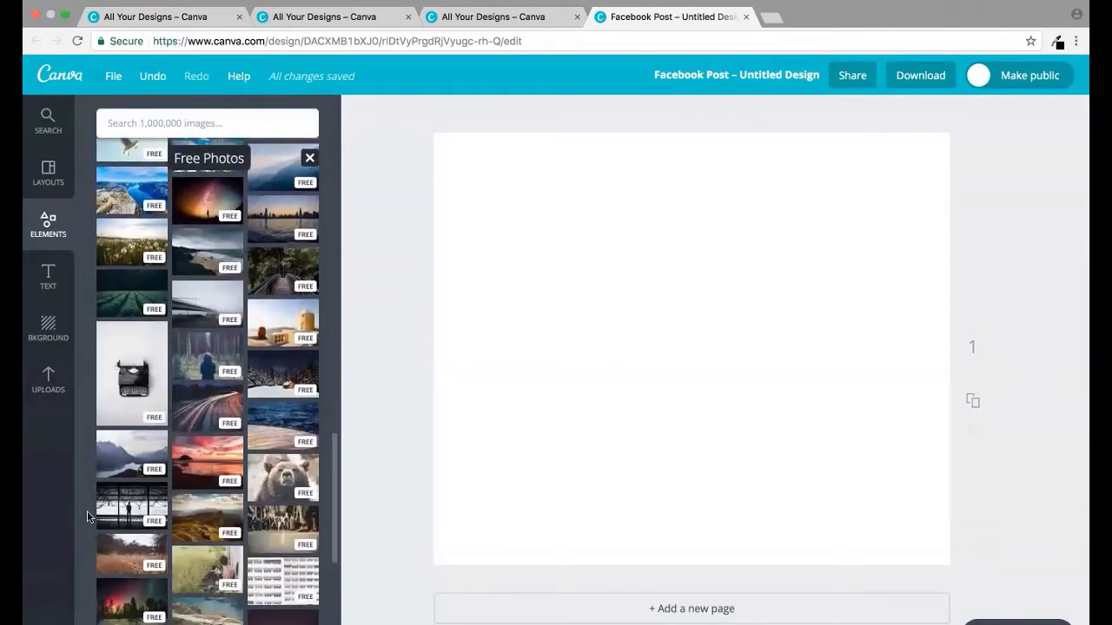
pyautogui.scroll(-7, 87, 517)
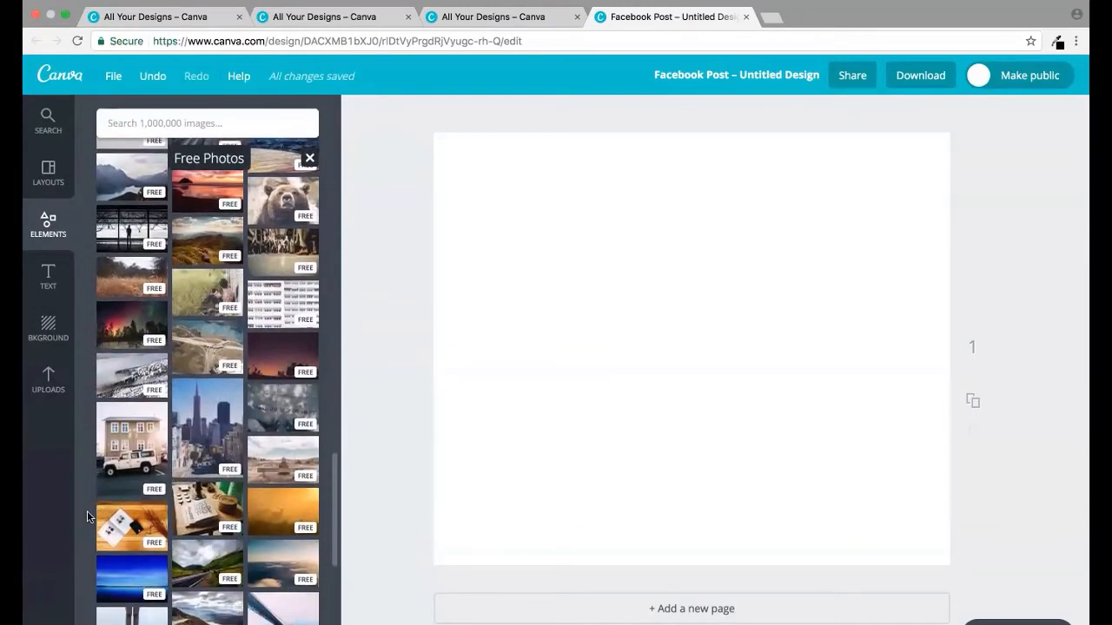
pyautogui.scroll(-10, 207, 406)
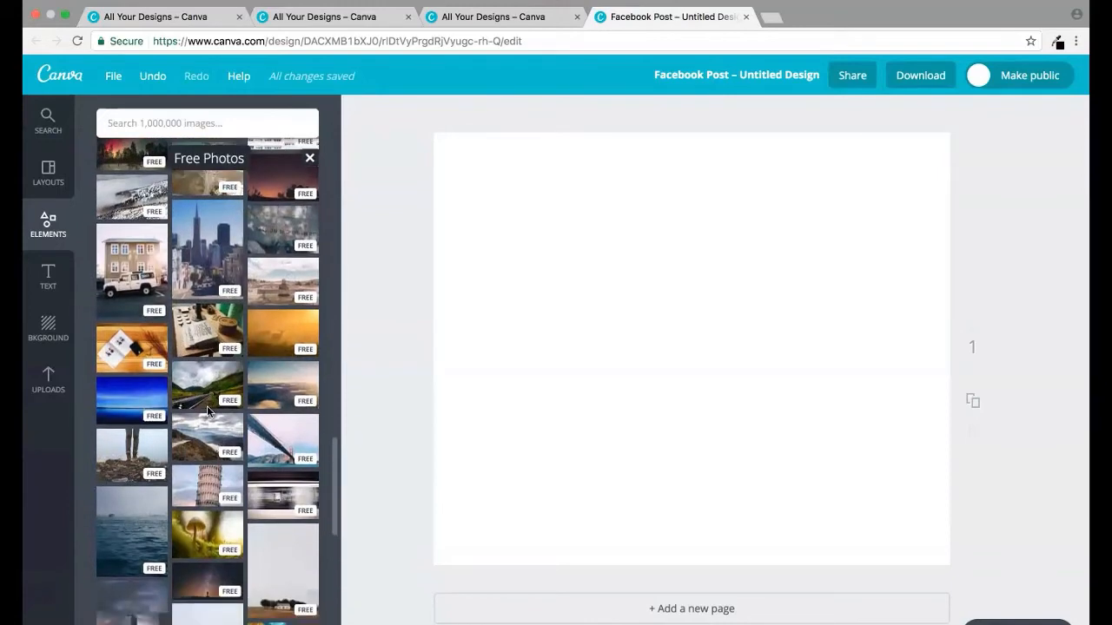
pyautogui.click(207, 376)
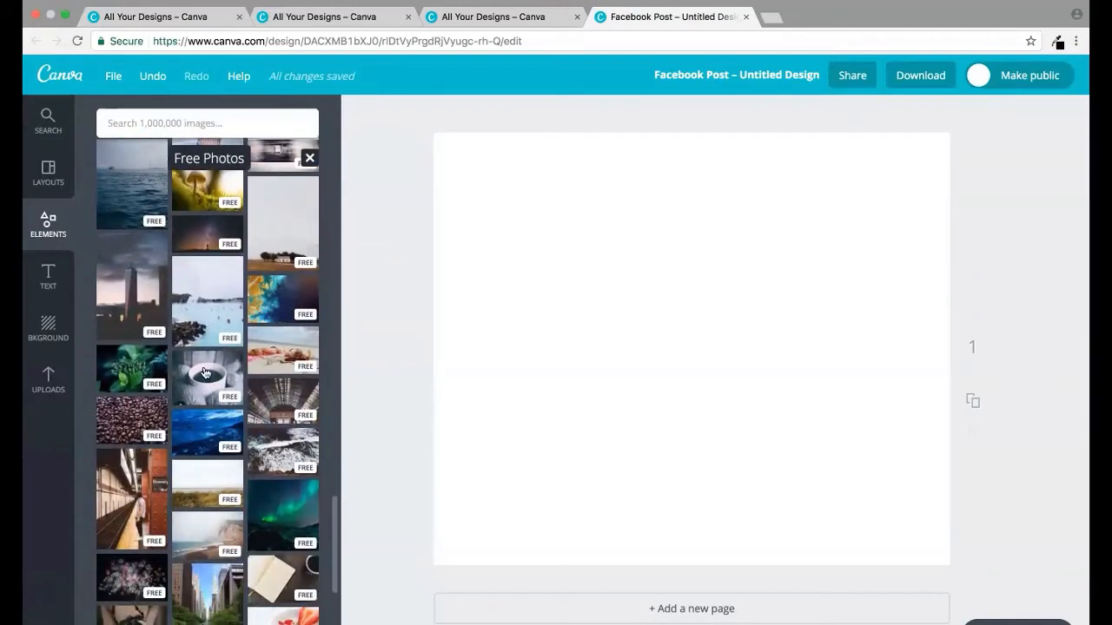
pyautogui.moveTo(571, 370); pyautogui.dragTo(533, 320)
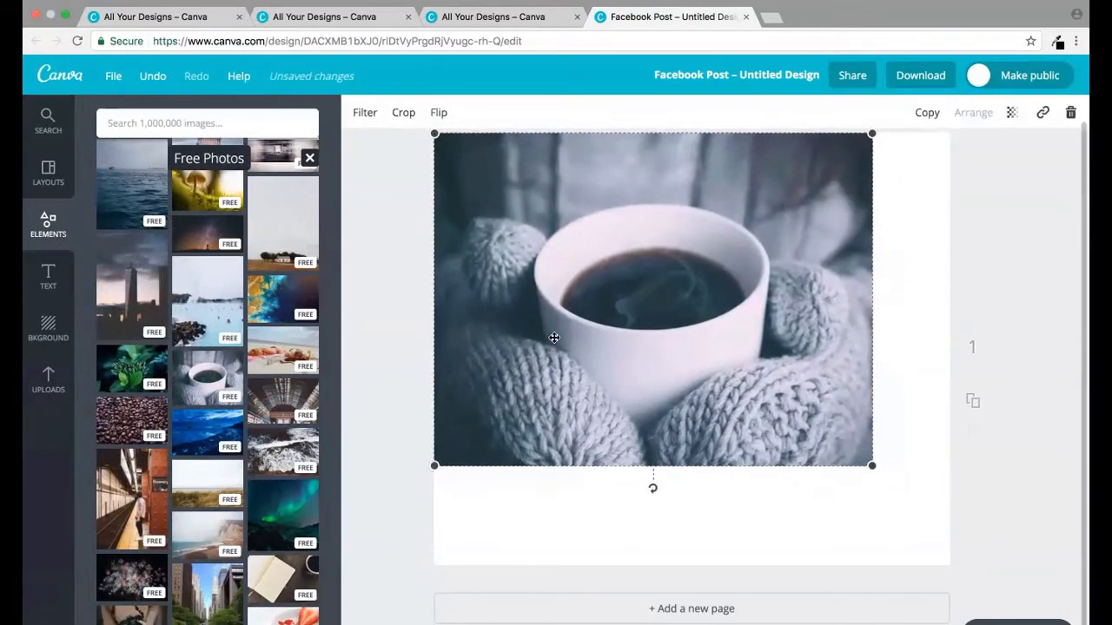
pyautogui.press('Delete')
# Look through more of the free photos, and search the image library for "coffee".
pyautogui.scroll(-10, 137, 518)
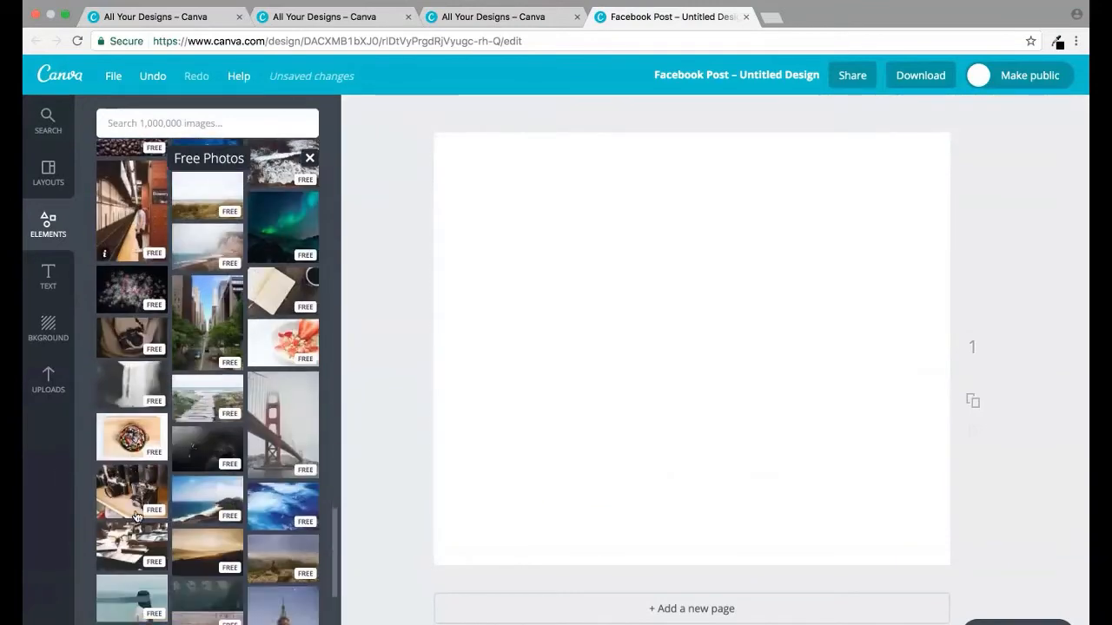
pyautogui.scroll(-1, 137, 517)
pyautogui.scroll(-5, 137, 517)
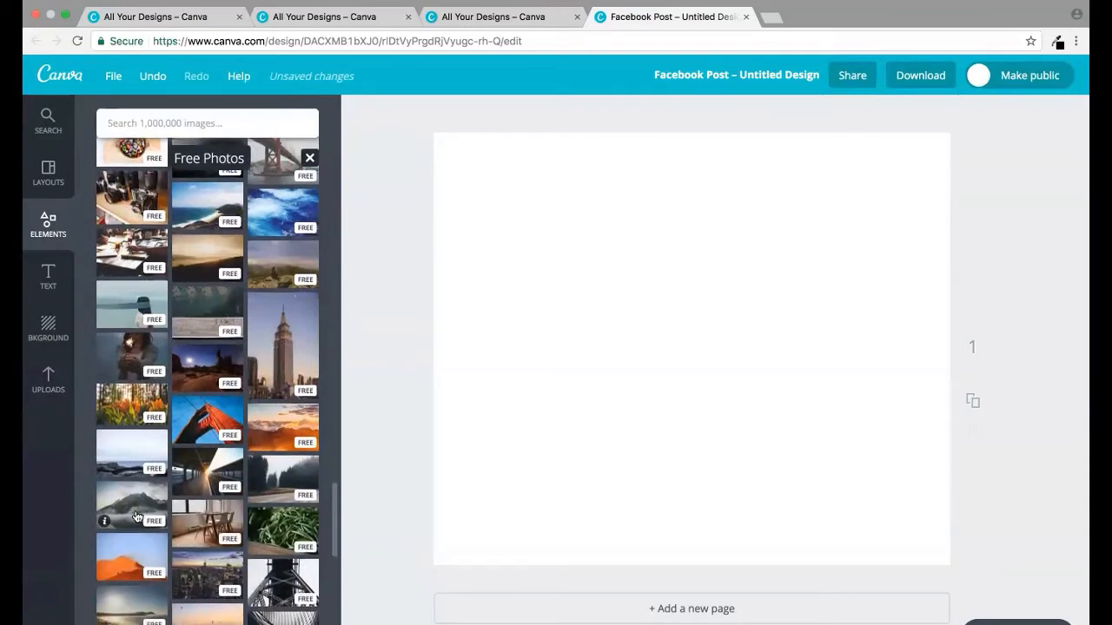
pyautogui.scroll(-4, 136, 518)
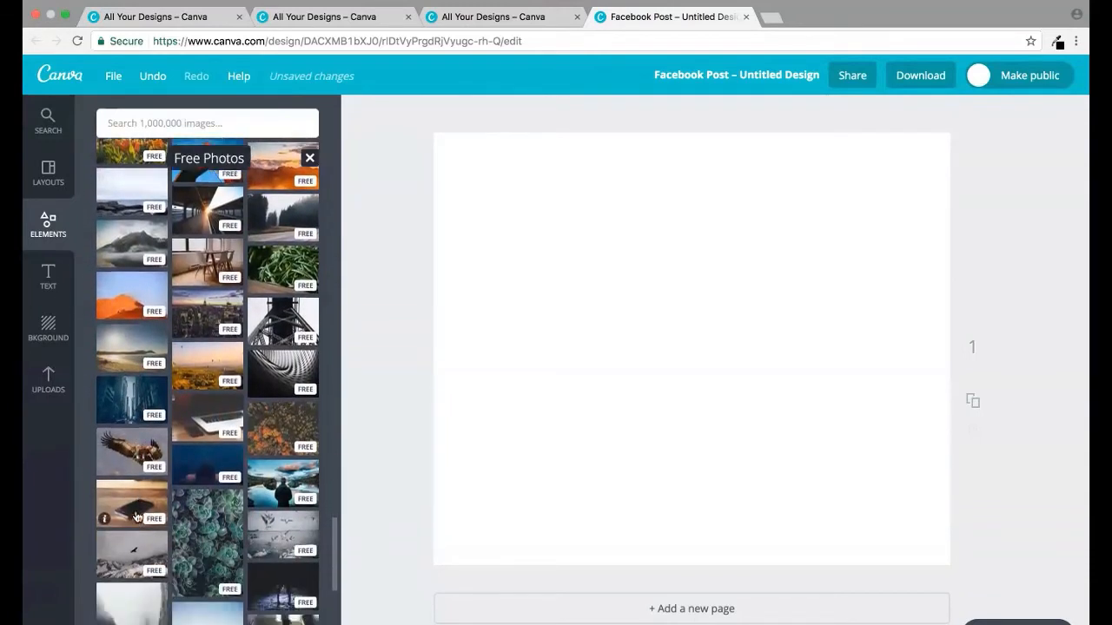
pyautogui.scroll(-2, 135, 517)
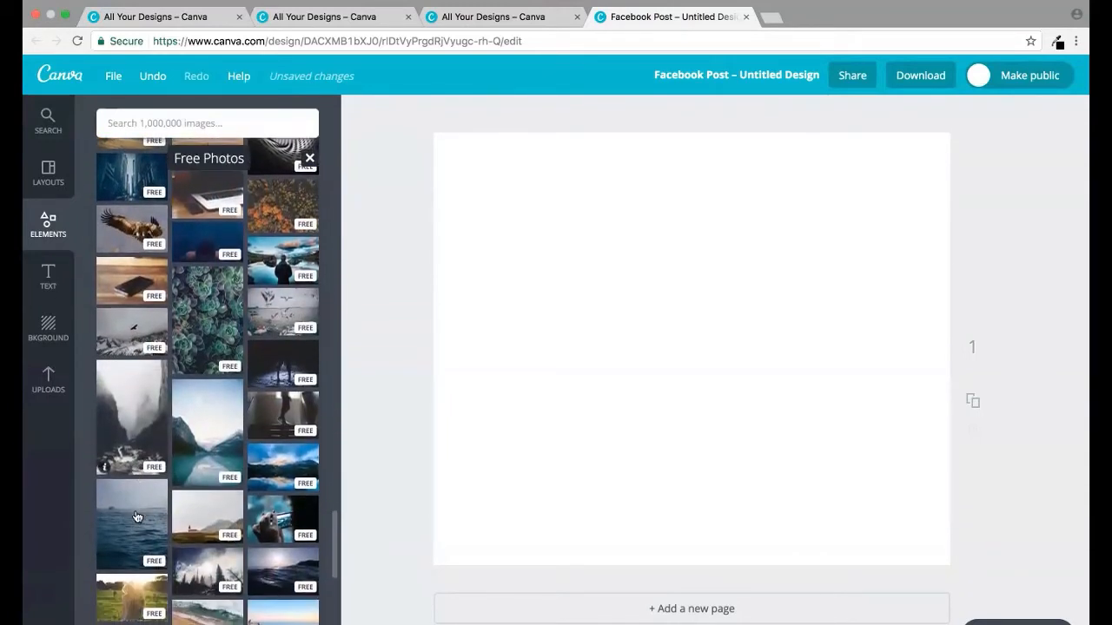
pyautogui.click(197, 123)
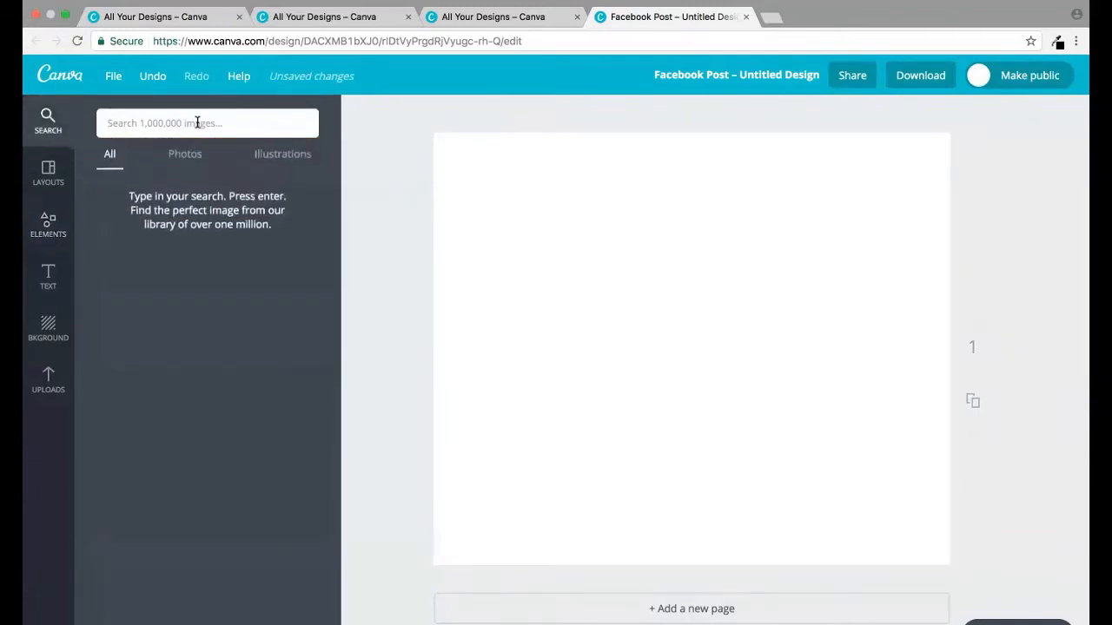
pyautogui.write('coffee')
pyautogui.press('Return')
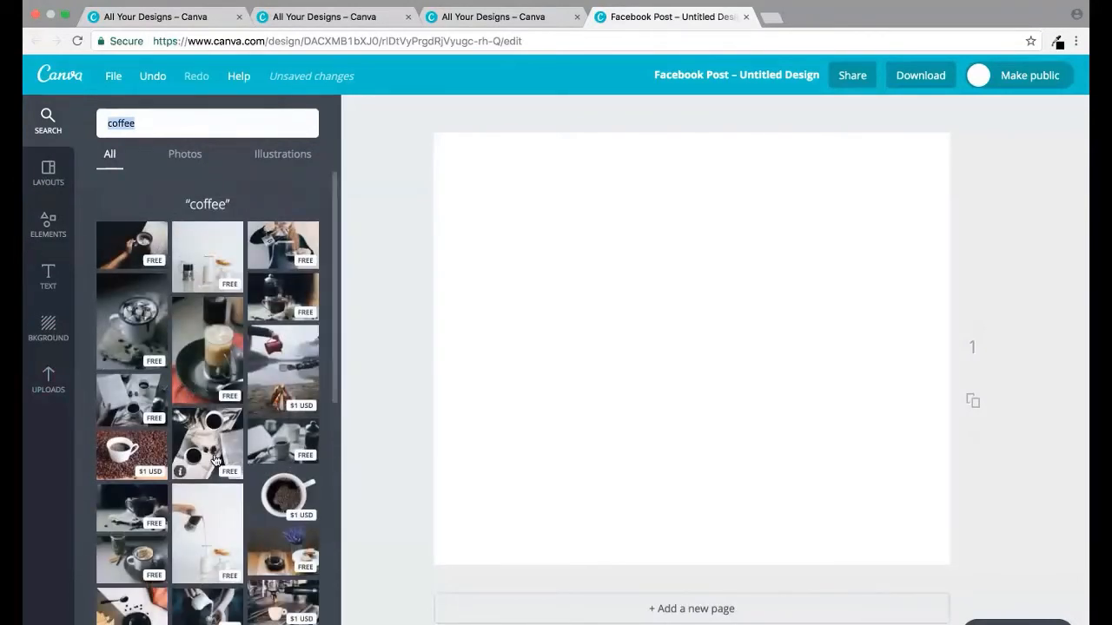
# Try the $1 USD photo of an espresso machine filling a white cup and delete it.
pyautogui.scroll(-3, 221, 461)
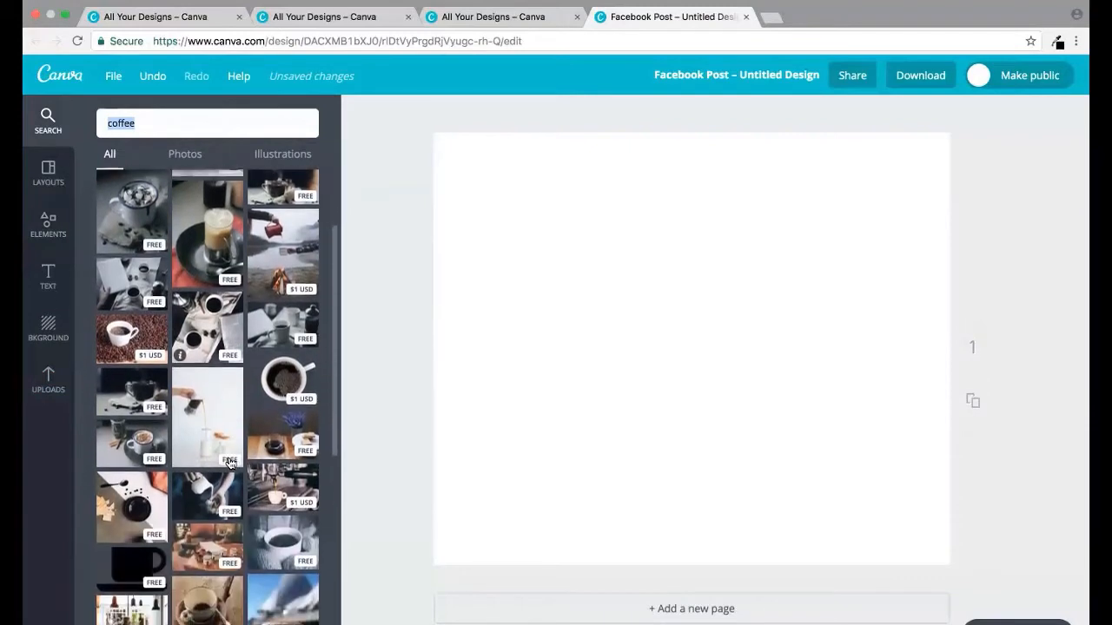
pyautogui.scroll(-5, 230, 463)
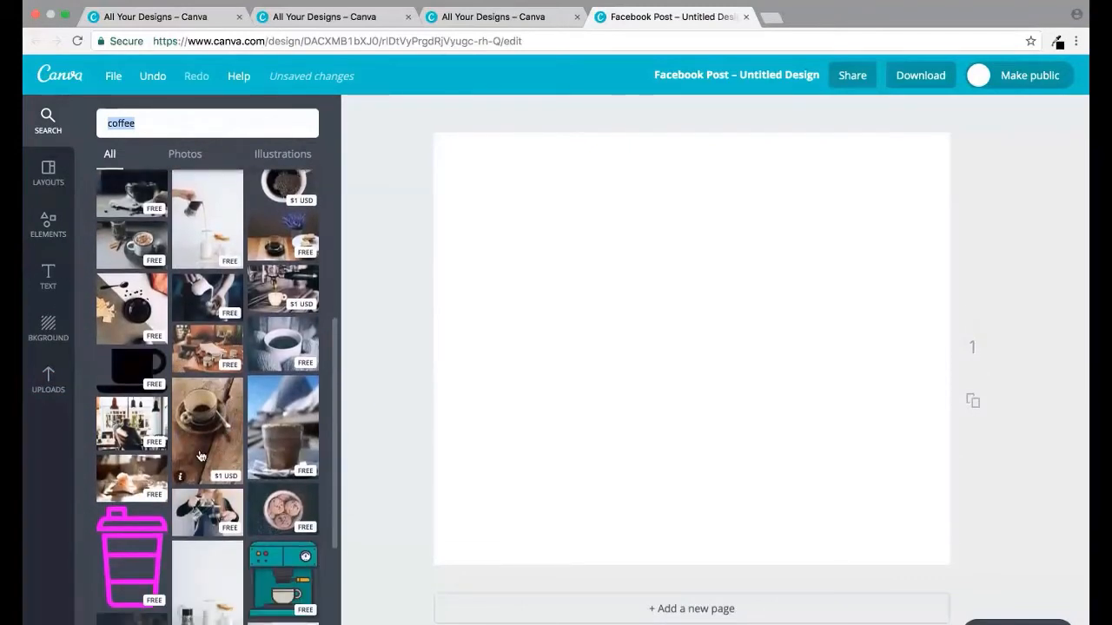
pyautogui.click(291, 300)
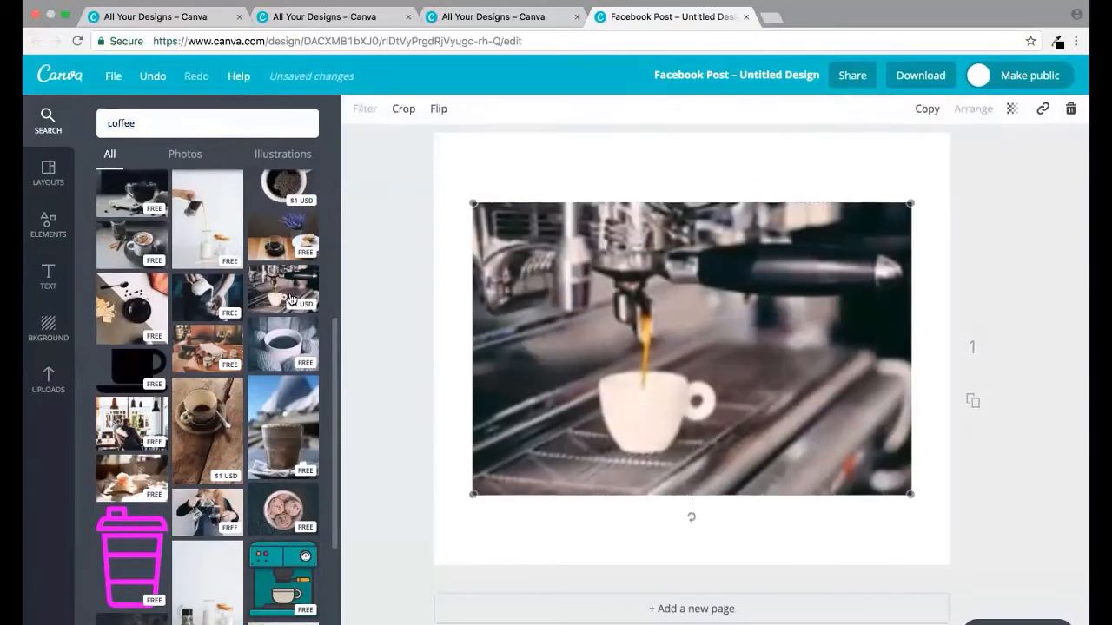
pyautogui.press('BackSpace')
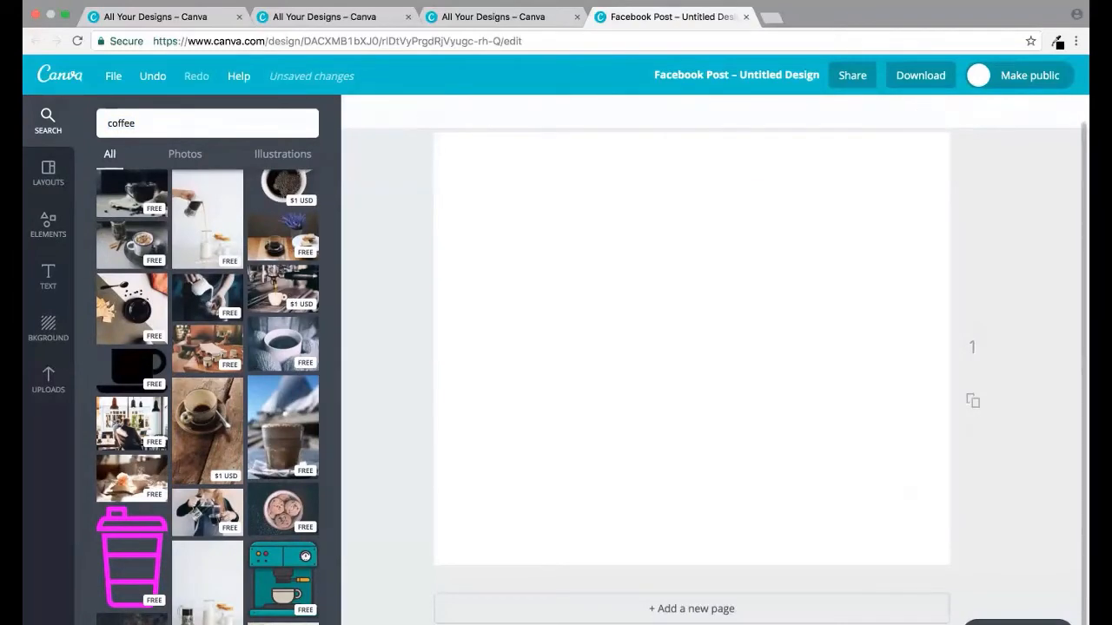
# Add the free photo of two coffee cups beside a newspaper and enlarge it to cover the whole design.
pyautogui.scroll(-2, 175, 422)
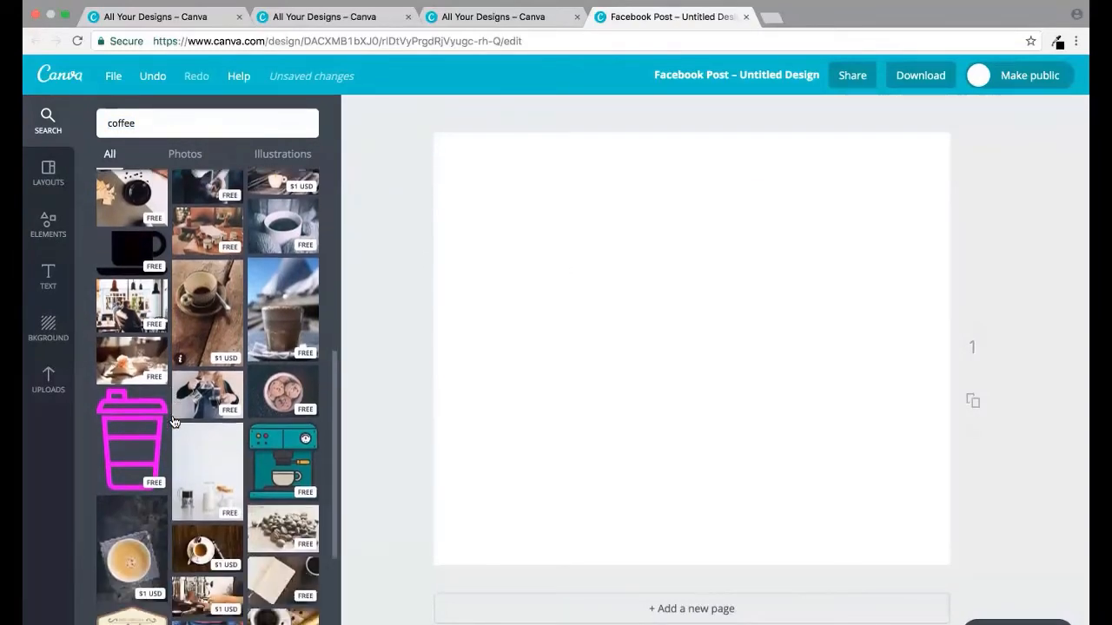
pyautogui.scroll(2, 175, 422)
pyautogui.scroll(2, 175, 422)
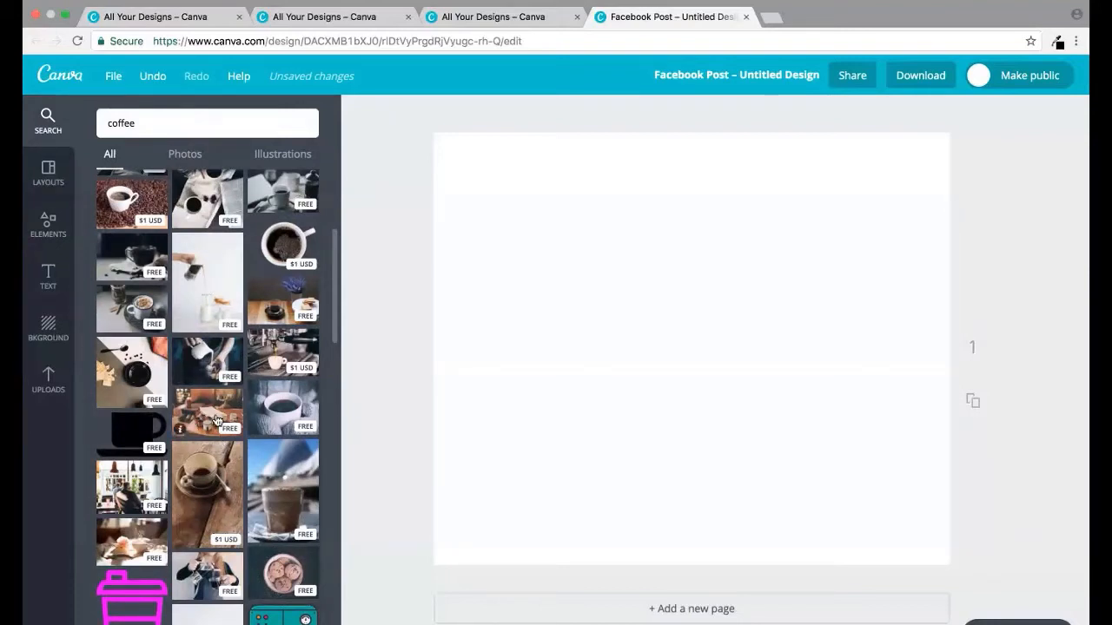
pyautogui.scroll(3, 203, 478)
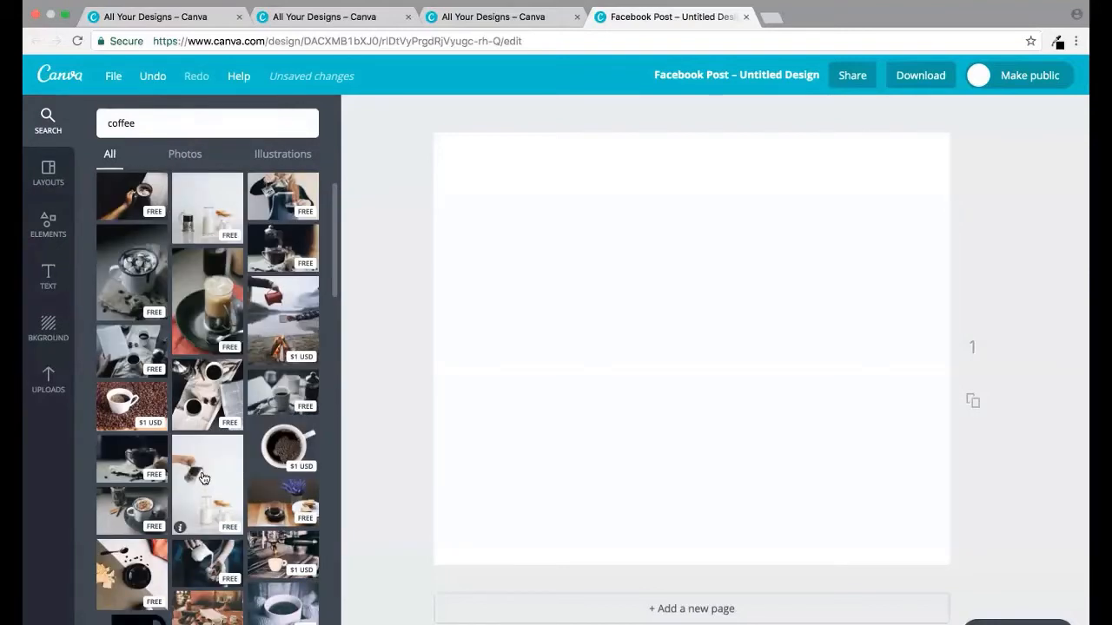
pyautogui.click(207, 369)
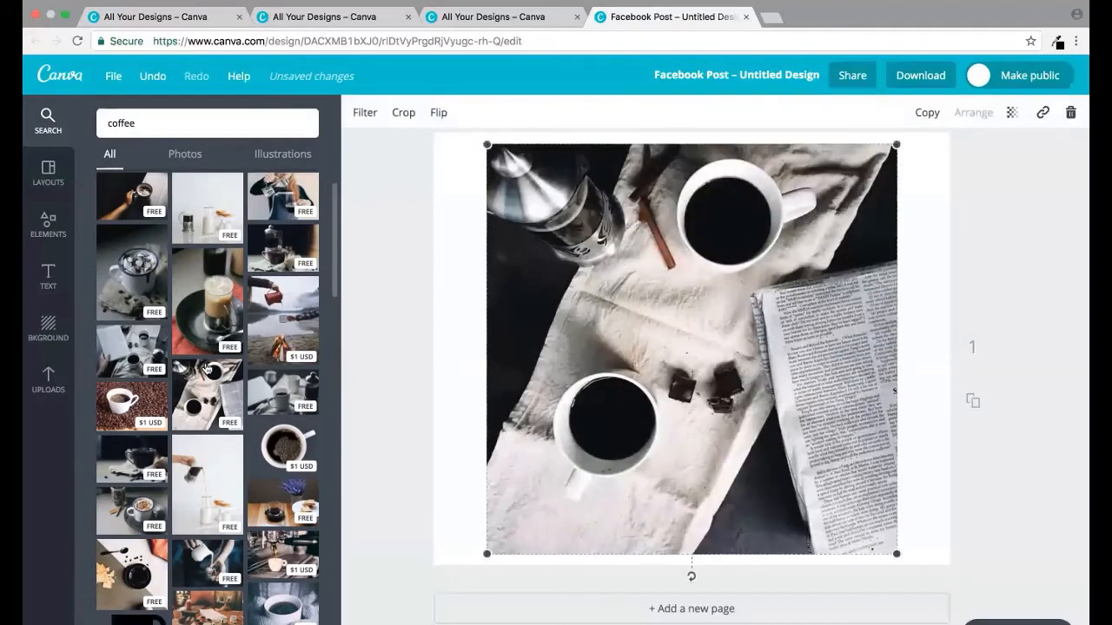
pyautogui.moveTo(594, 372); pyautogui.dragTo(536, 361)
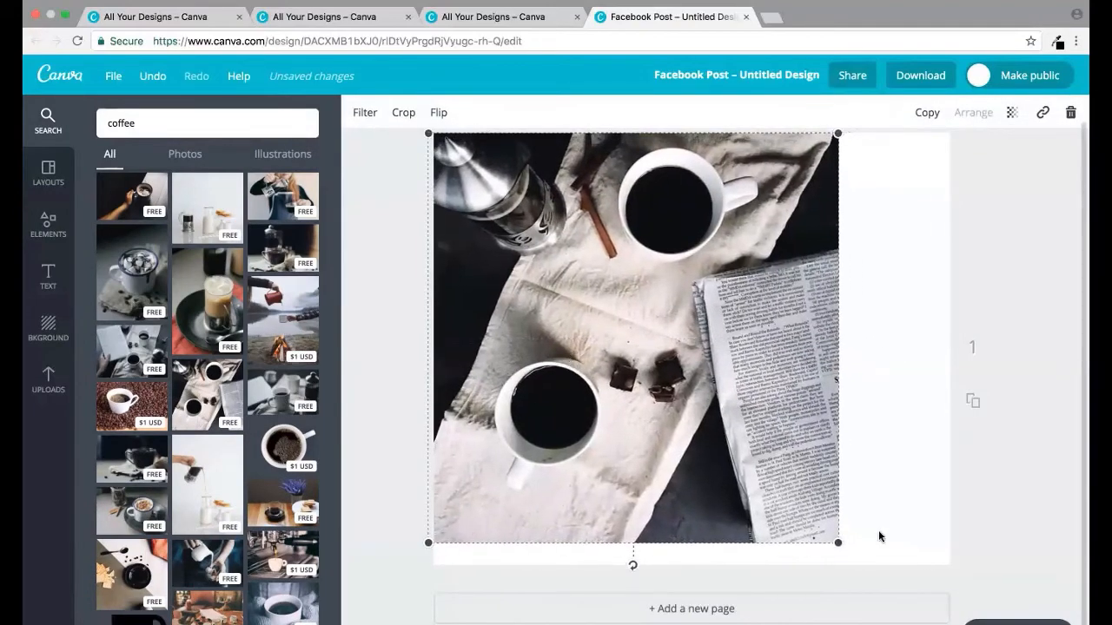
pyautogui.moveTo(840, 543); pyautogui.dragTo(971, 593)
pyautogui.moveTo(924, 623); pyautogui.dragTo(949, 624)
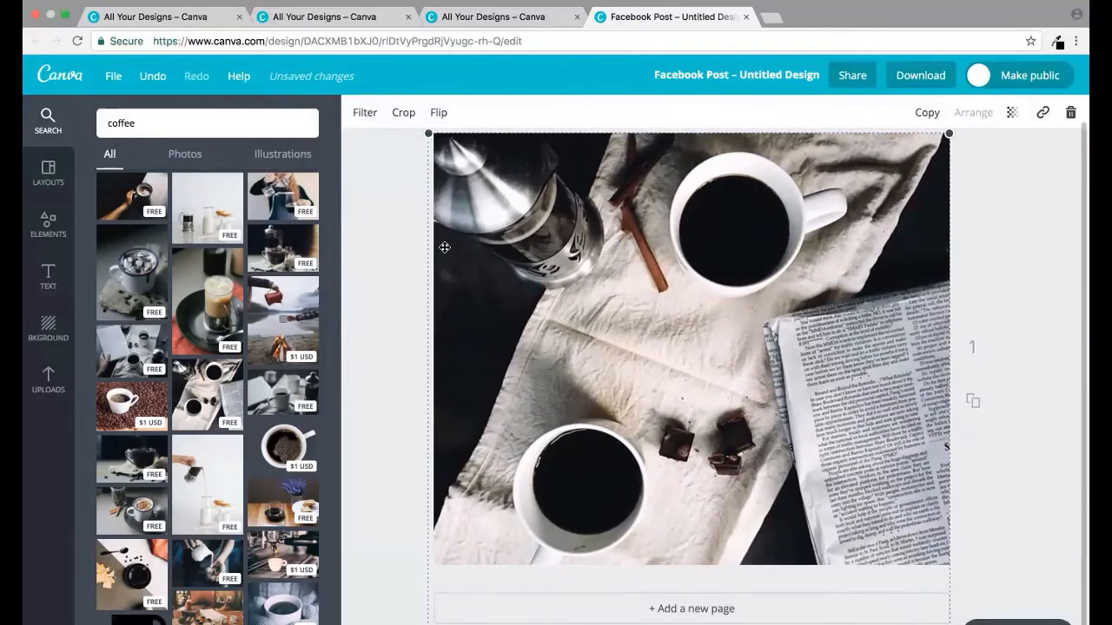
# Add a heading to the design that reads "Free Workshop" with "Come for coffee" on the line below.
pyautogui.click(49, 276)
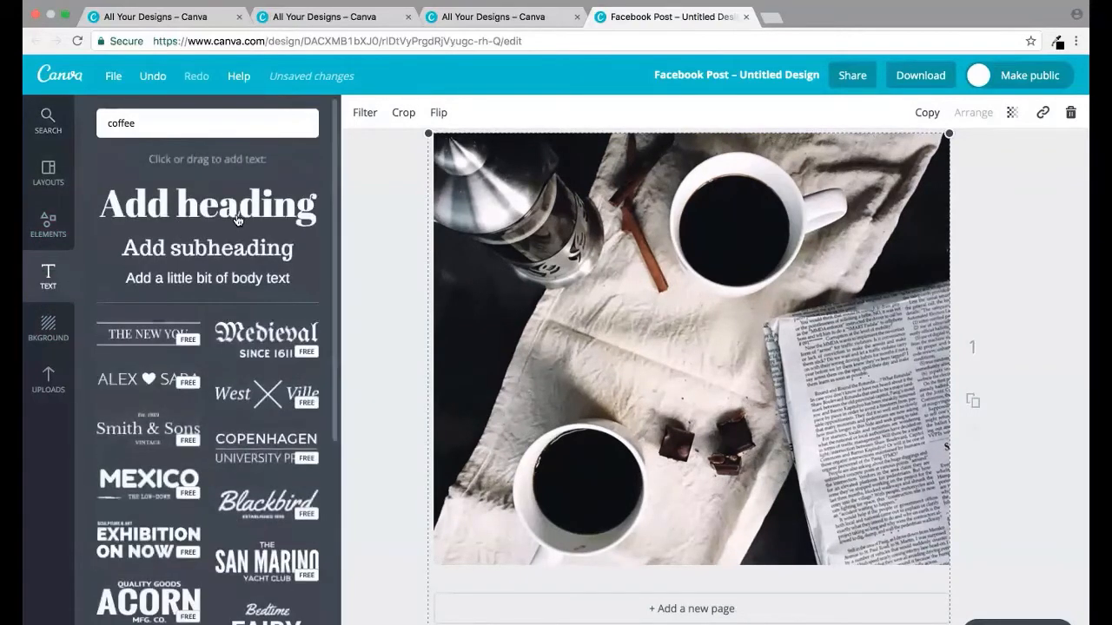
pyautogui.click(235, 217)
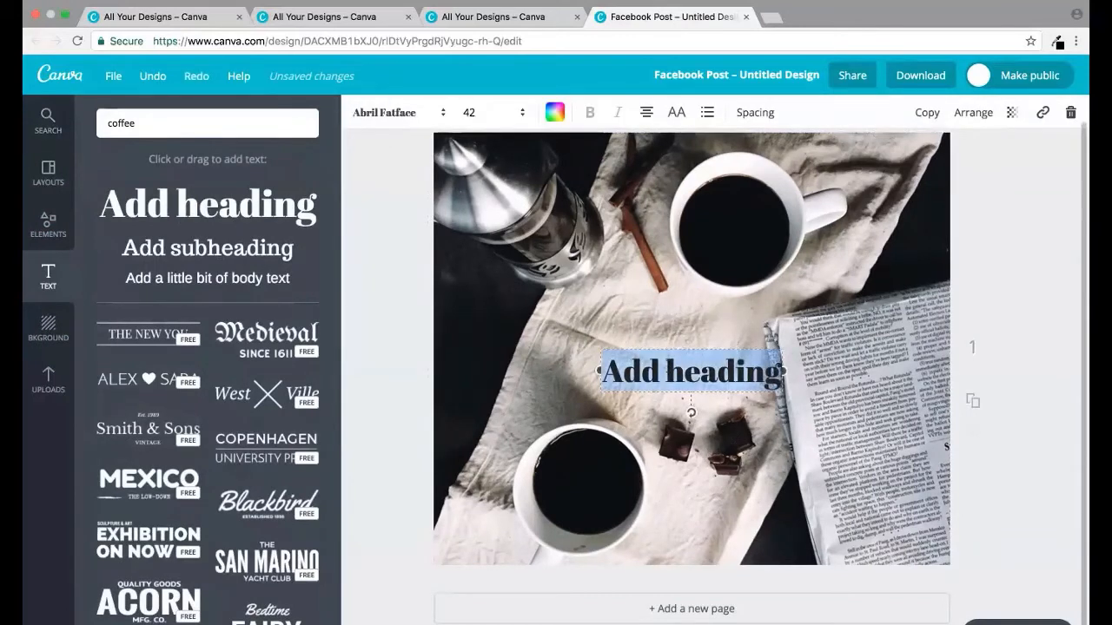
pyautogui.write('F')
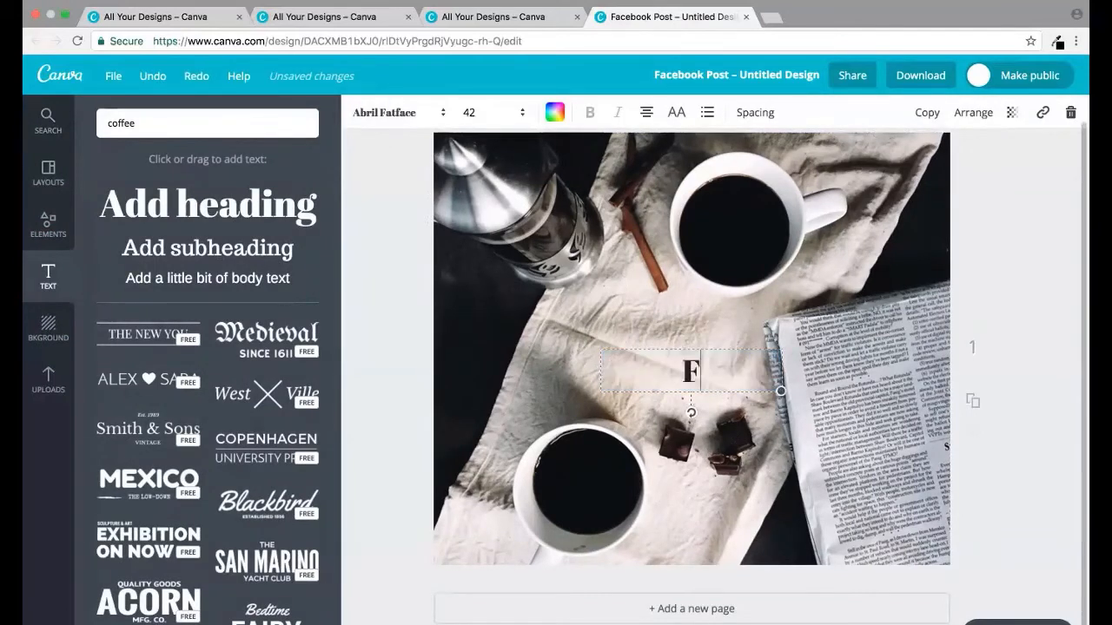
pyautogui.write('ree Woree Wr')
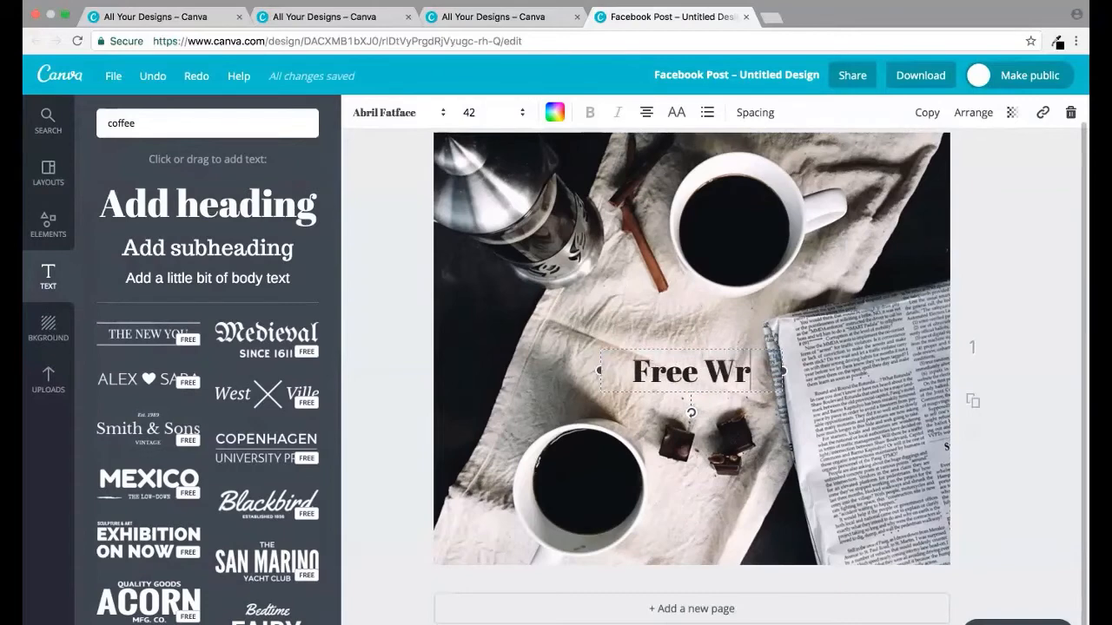
pyautogui.press('BackSpace')
pyautogui.write('orkshop')
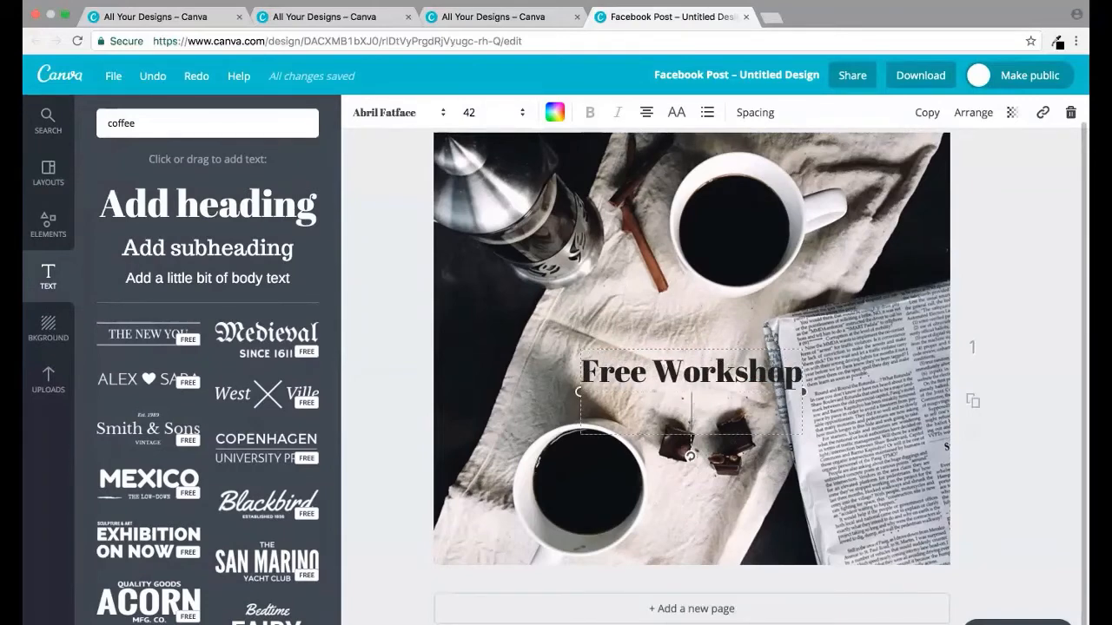
pyautogui.write('Come for')
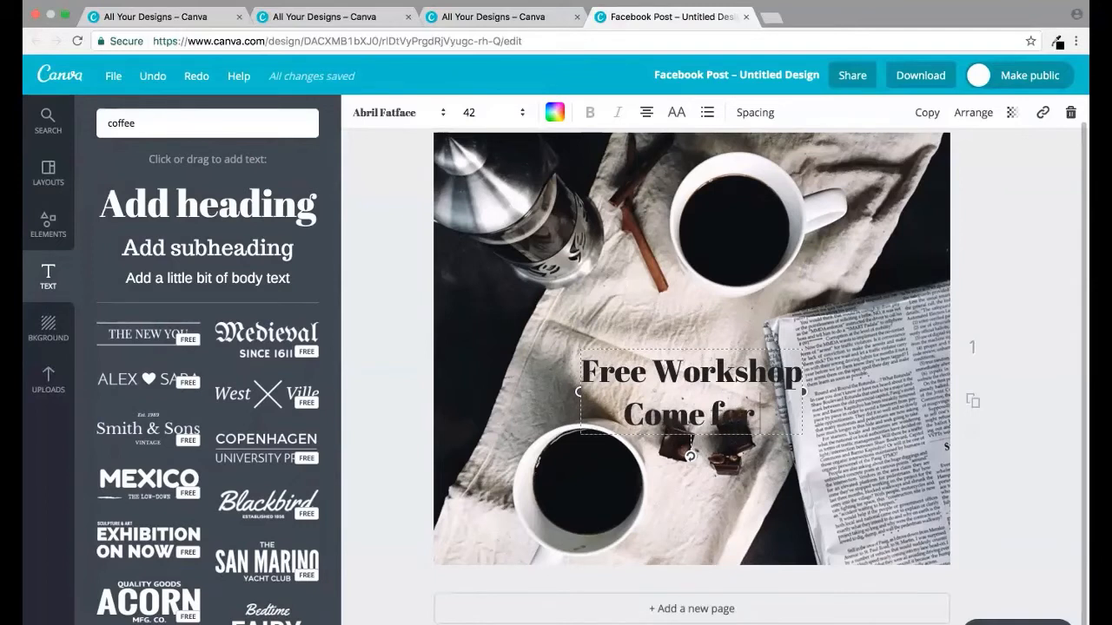
pyautogui.write('coffe')
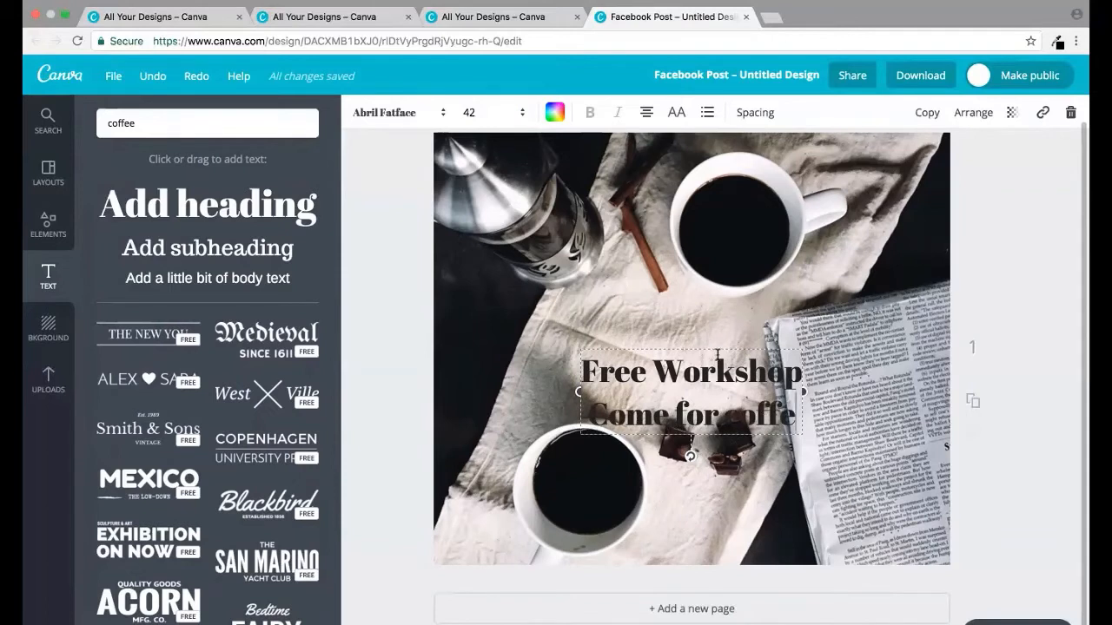
pyautogui.write('e')
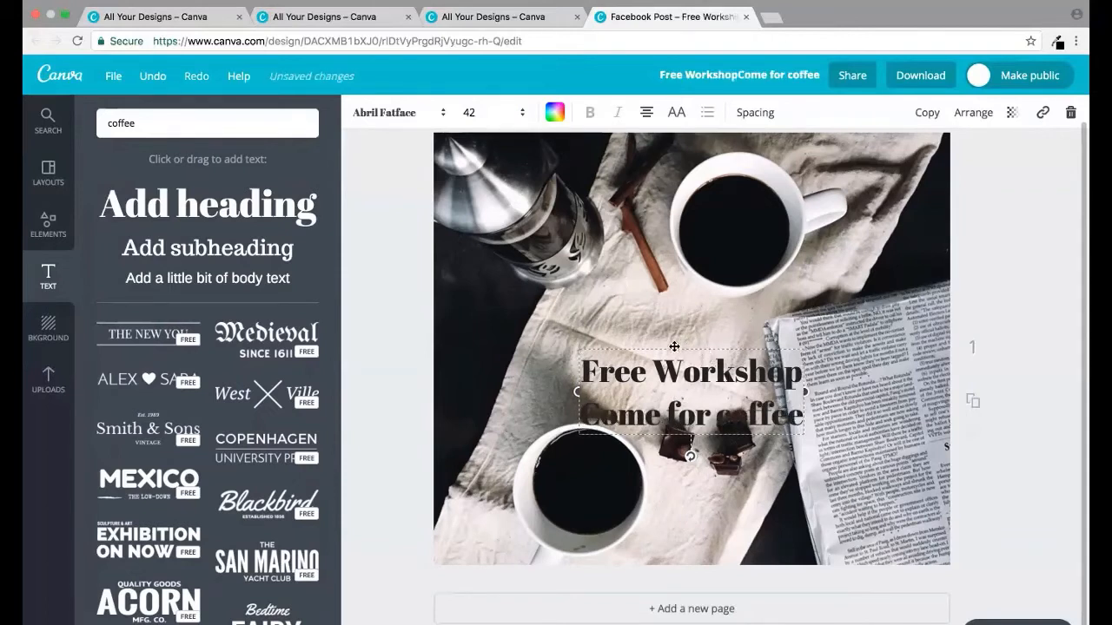
# Set the heading's font to Aileron Heavy after trying Allerta Stencil, and widen its text box between the two cups so it fits on two lines.
pyautogui.moveTo(674, 347); pyautogui.dragTo(623, 304)
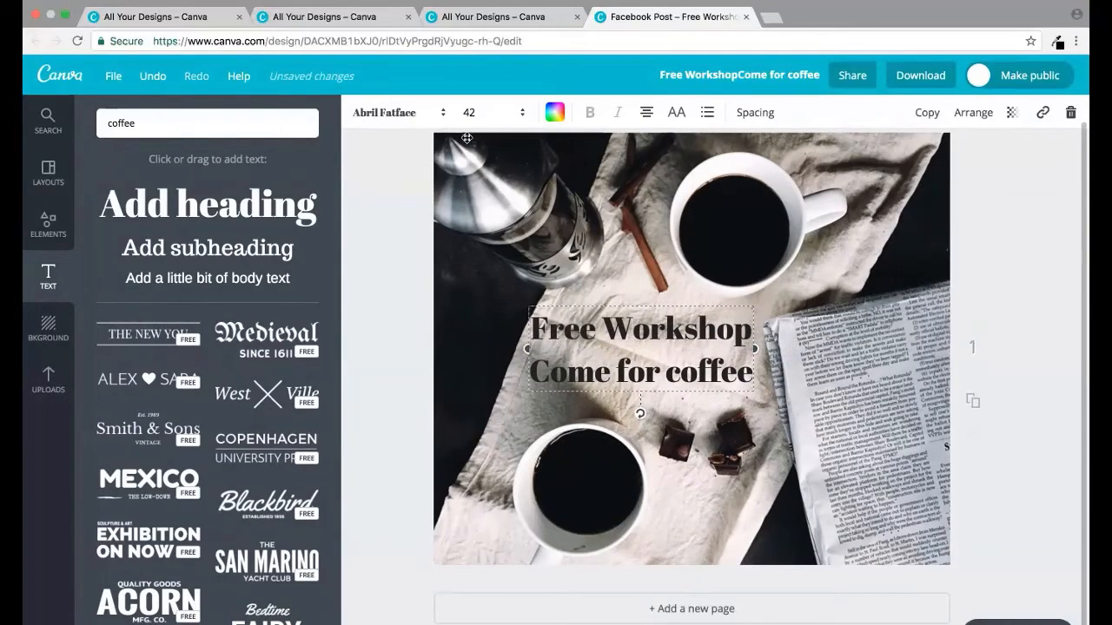
pyautogui.click(443, 113)
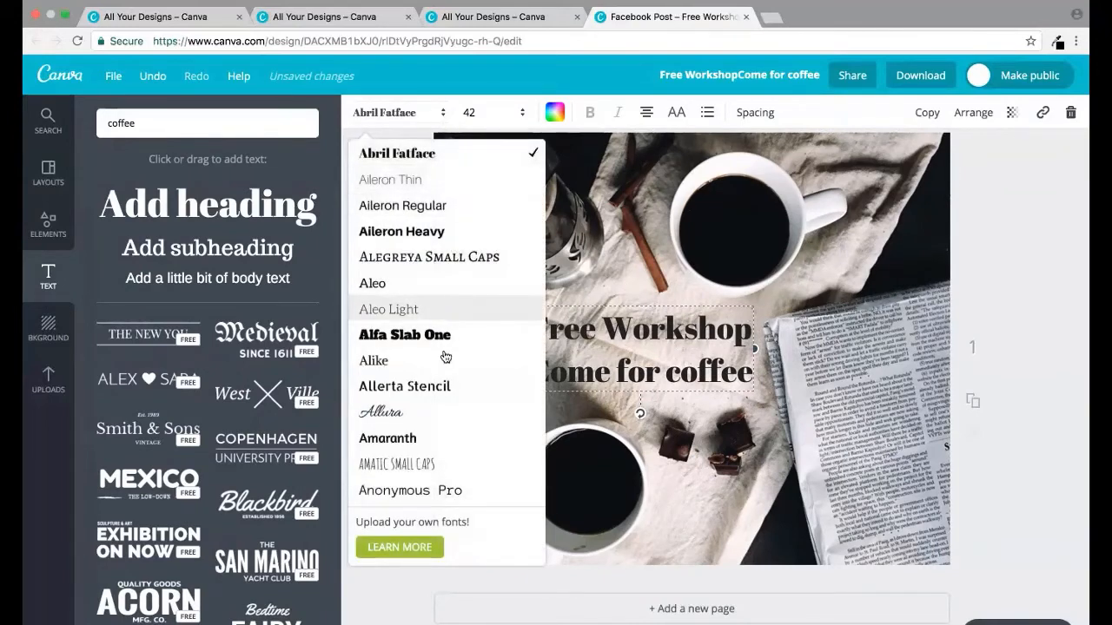
pyautogui.click(434, 387)
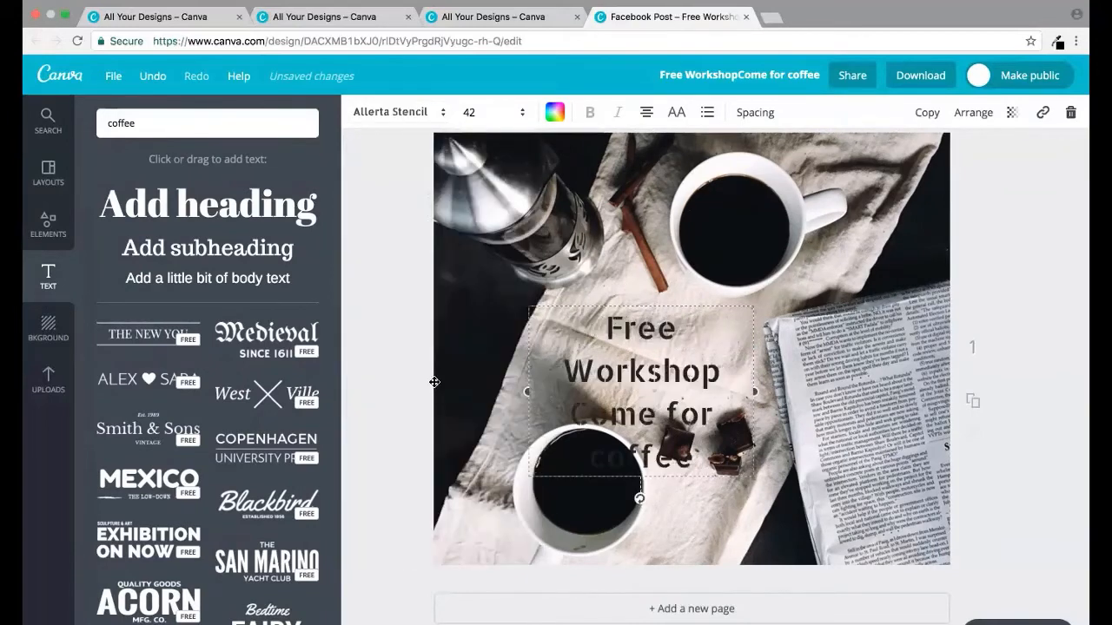
pyautogui.click(437, 117)
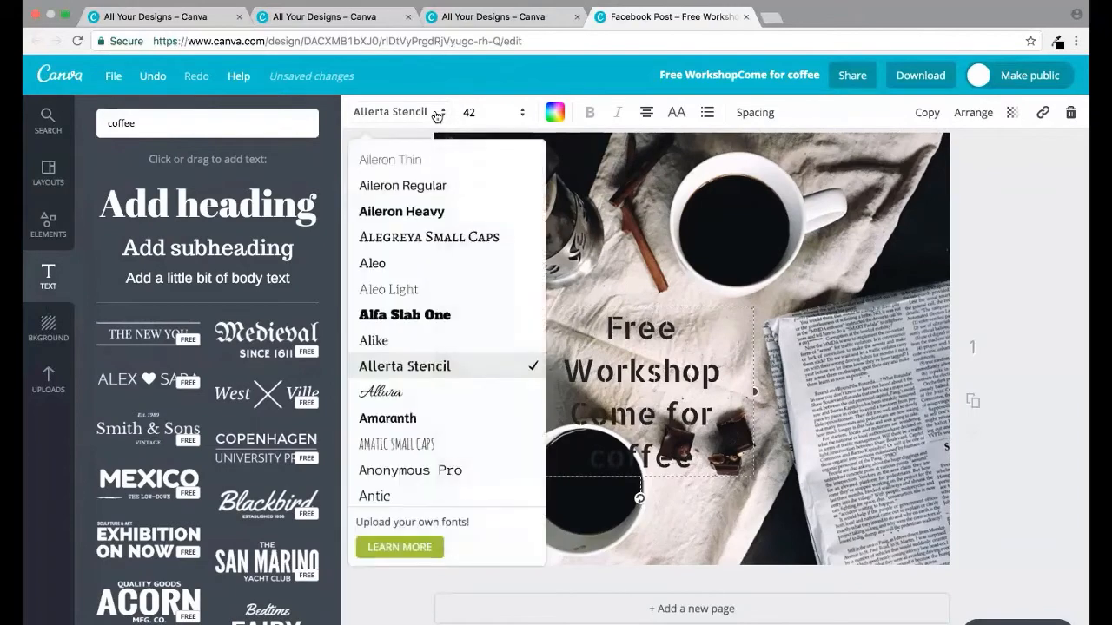
pyautogui.click(437, 211)
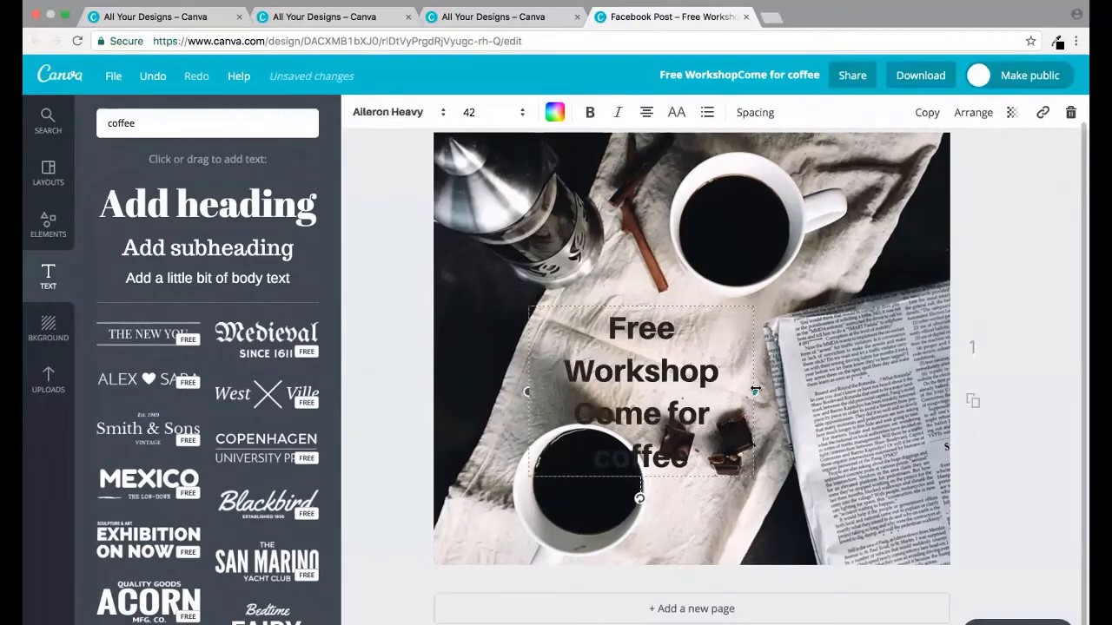
pyautogui.moveTo(775, 407); pyautogui.dragTo(816, 393)
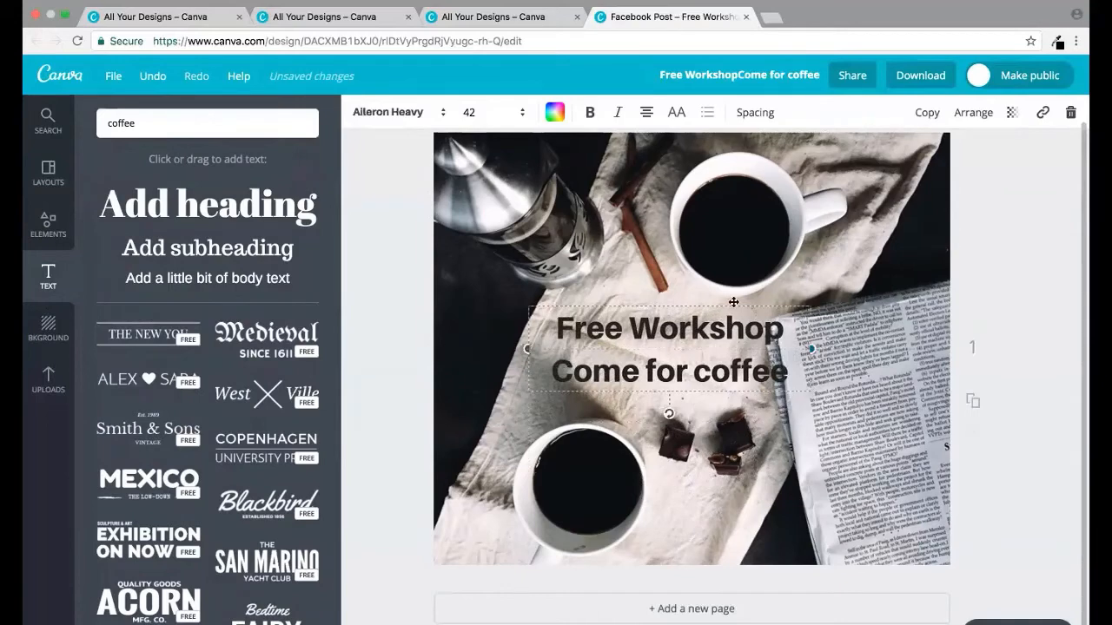
pyautogui.moveTo(729, 301); pyautogui.dragTo(717, 301)
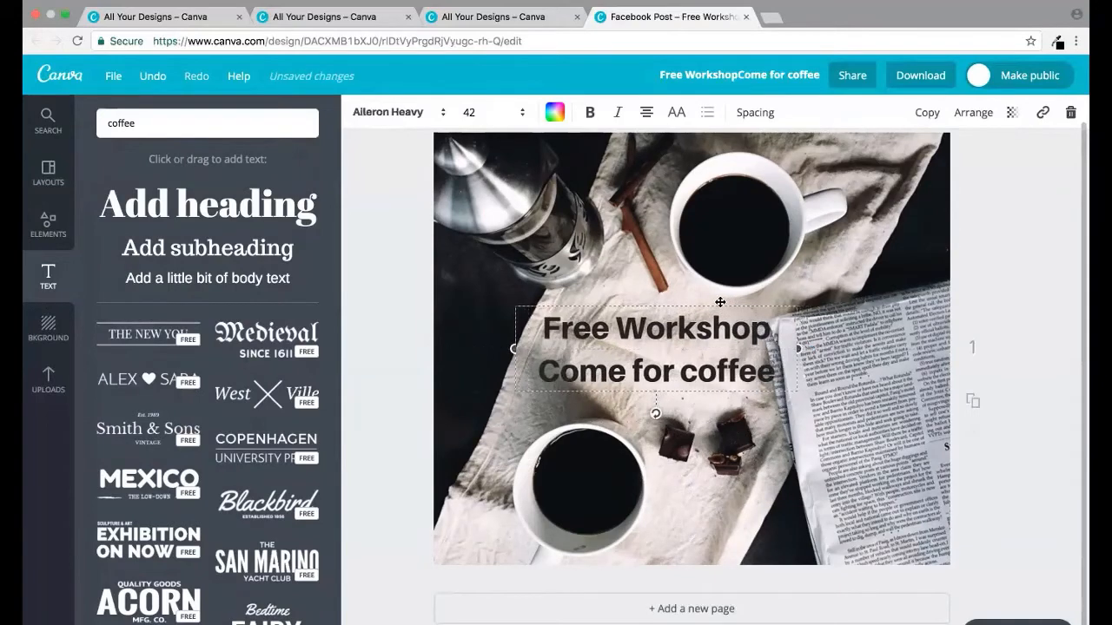
# Set the heading's font size to 64 and move it toward the newspaper side of the photo.
pyautogui.click(519, 118)
pyautogui.click(481, 403)
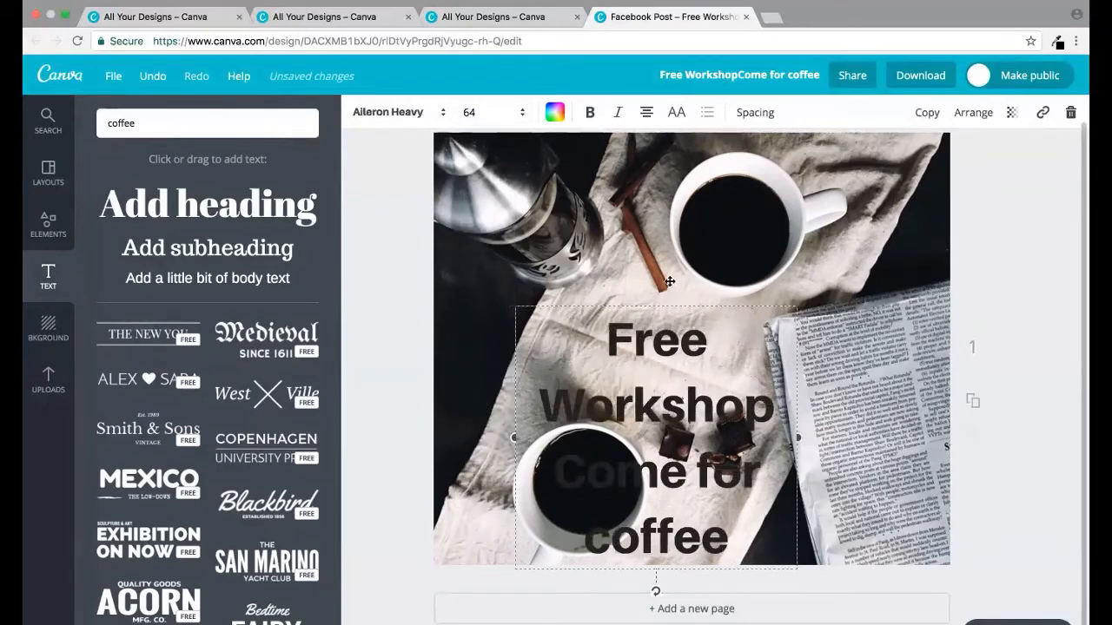
pyautogui.moveTo(670, 282); pyautogui.dragTo(809, 269)
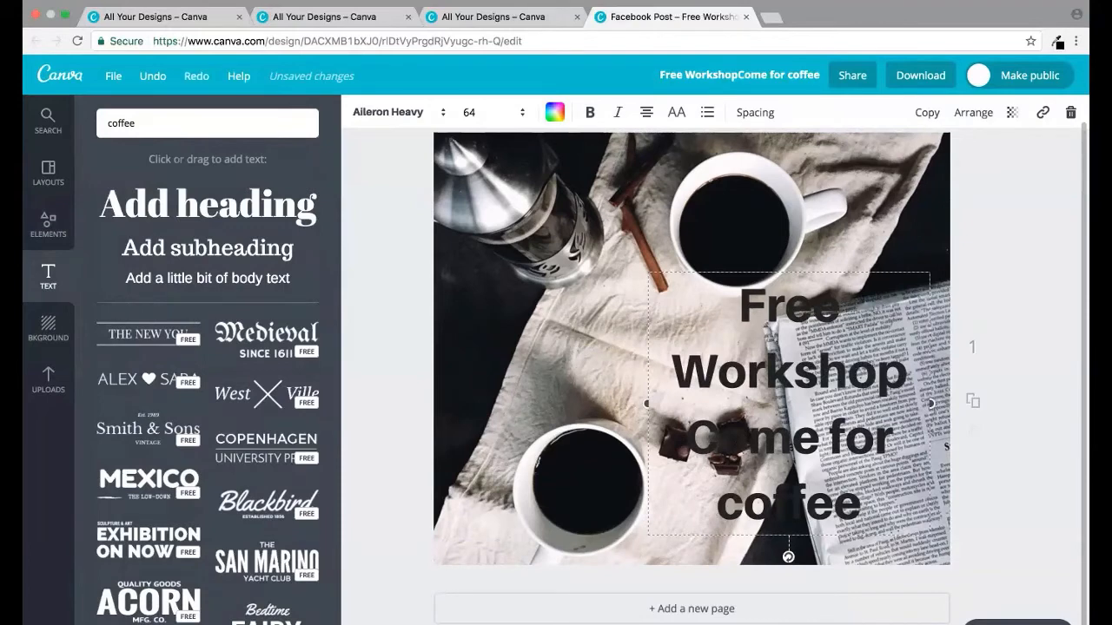
# Insert the word "Insurance" before "Workshop" in the heading and move the text up to fit within the design.
pyautogui.write('Insuran')
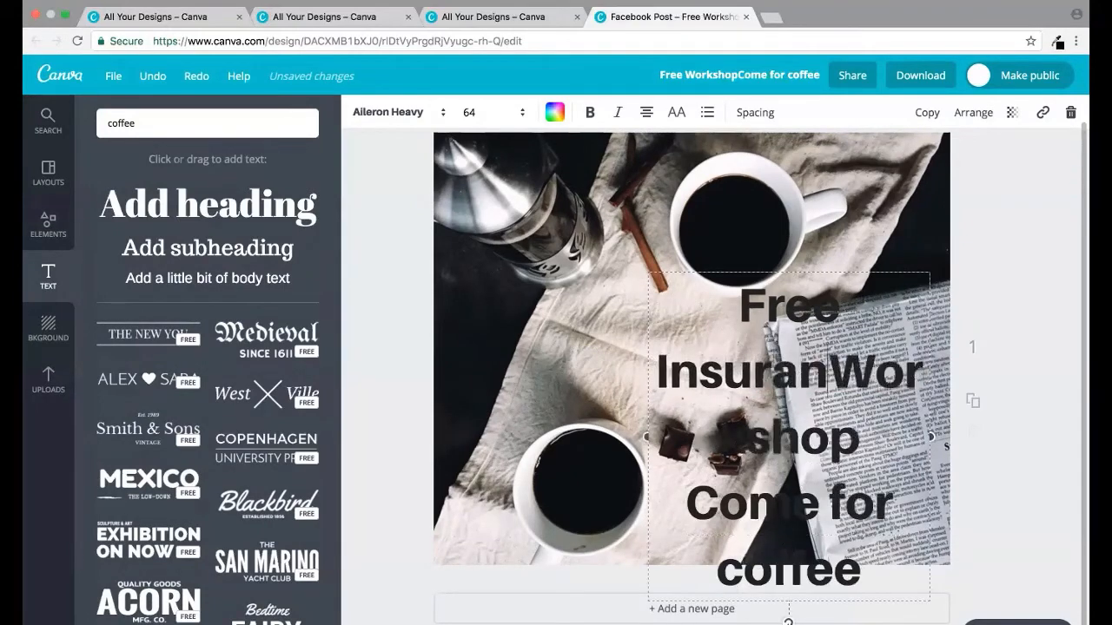
pyautogui.write('ce')
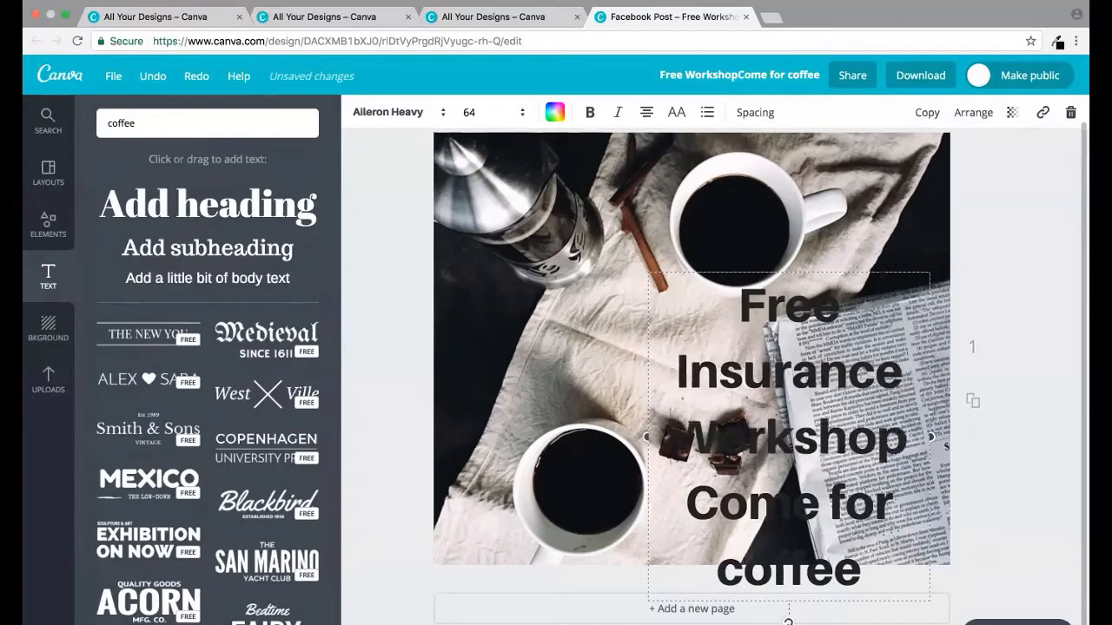
pyautogui.moveTo(882, 267); pyautogui.dragTo(893, 223)
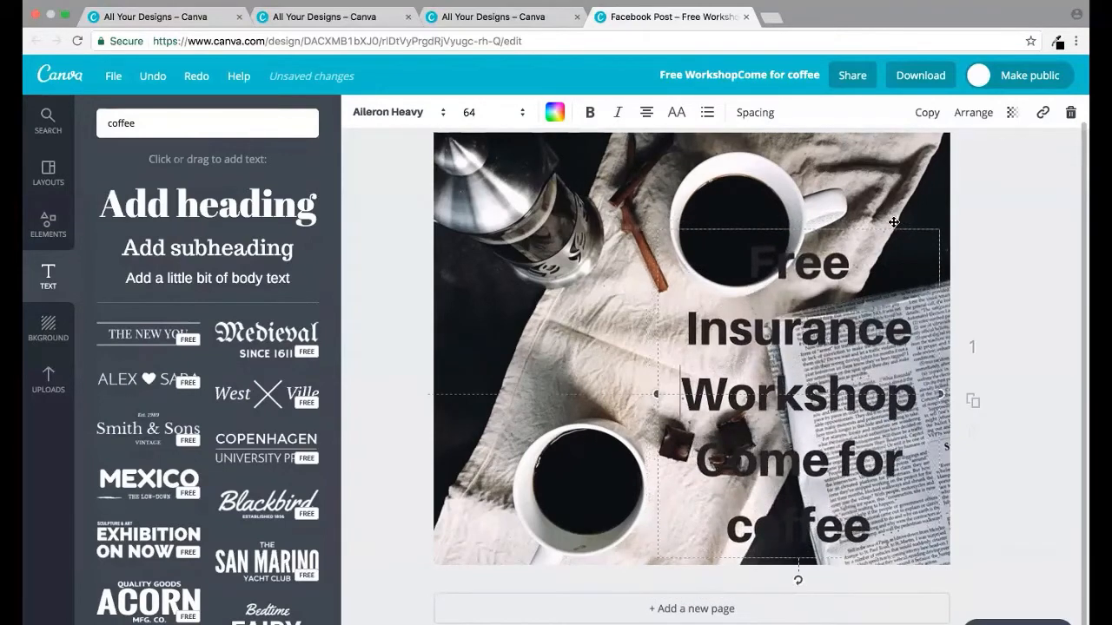
# Try bringing the coffee photo in front of the heading, and place it behind the text as the design's background.
pyautogui.click(543, 224)
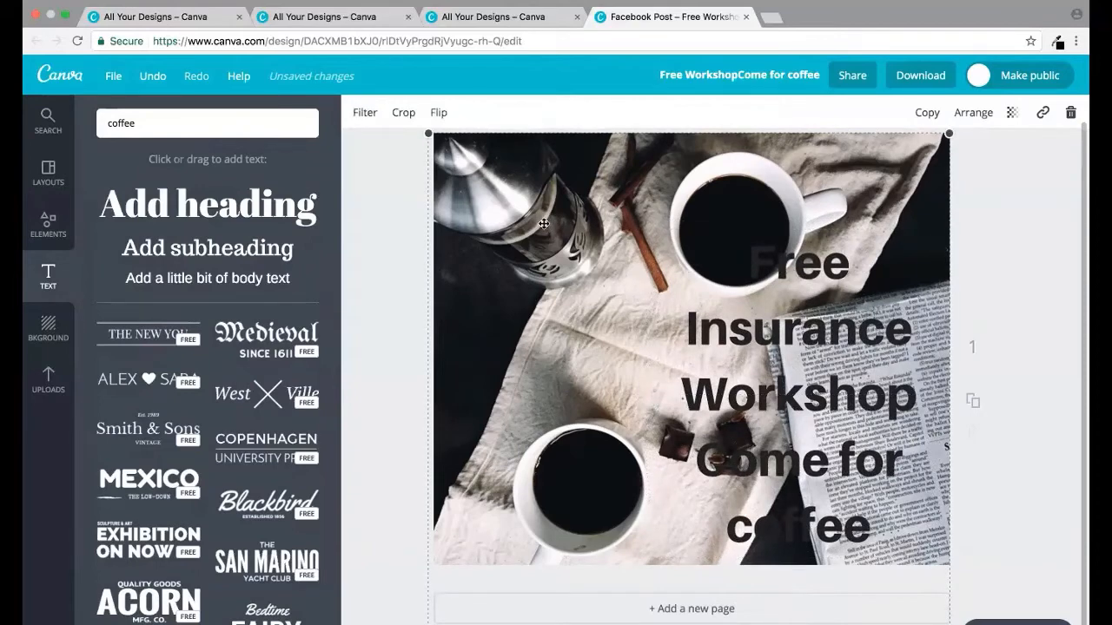
pyautogui.click(806, 333)
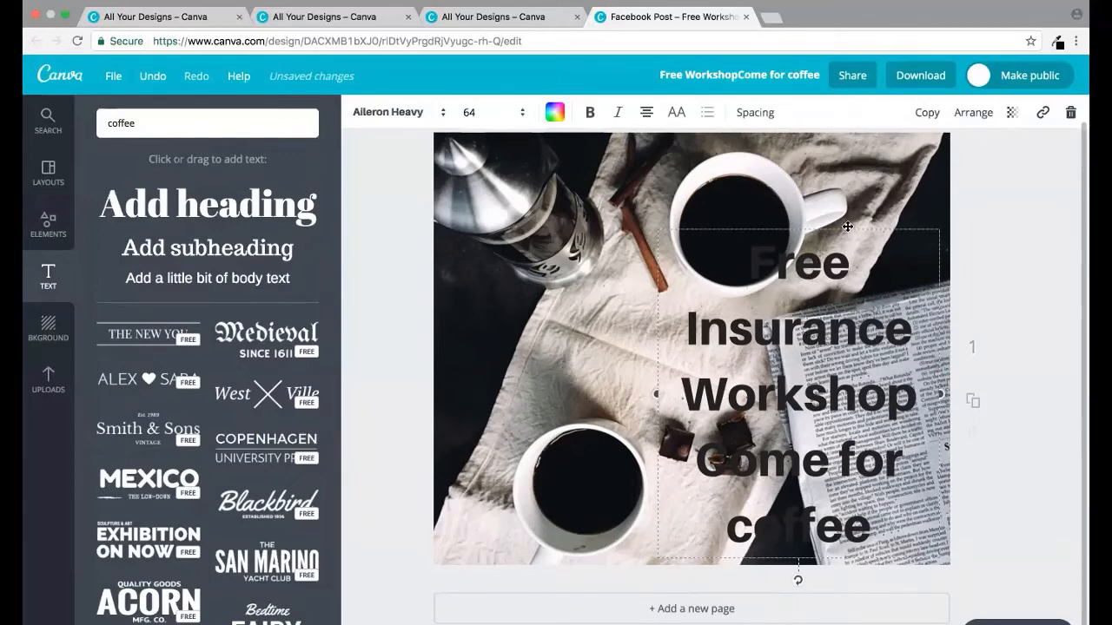
pyautogui.click(826, 184)
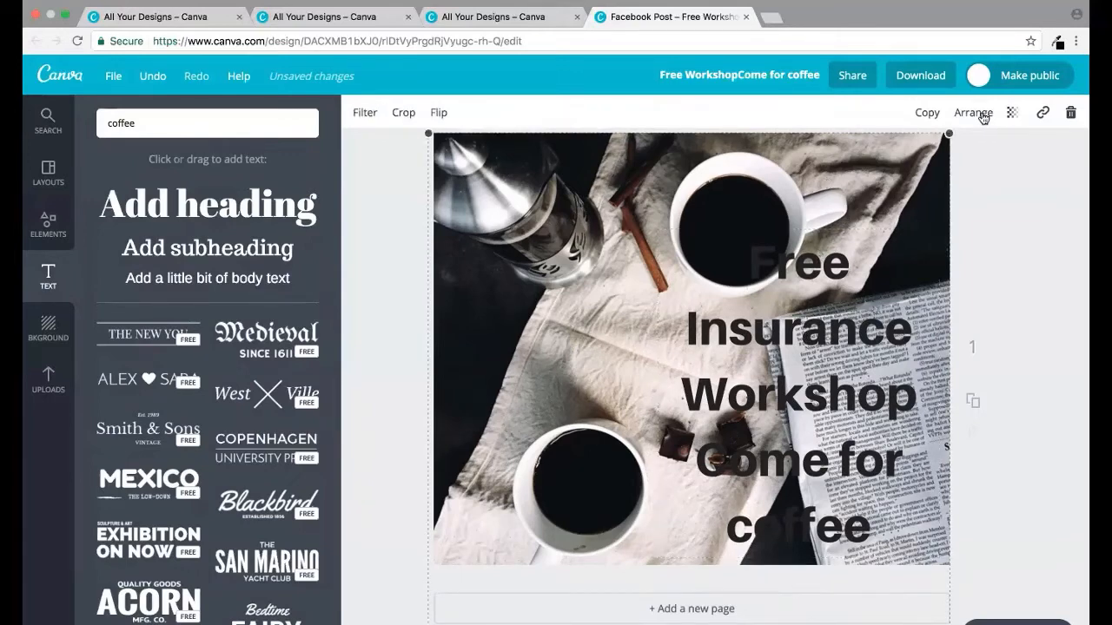
pyautogui.click(973, 114)
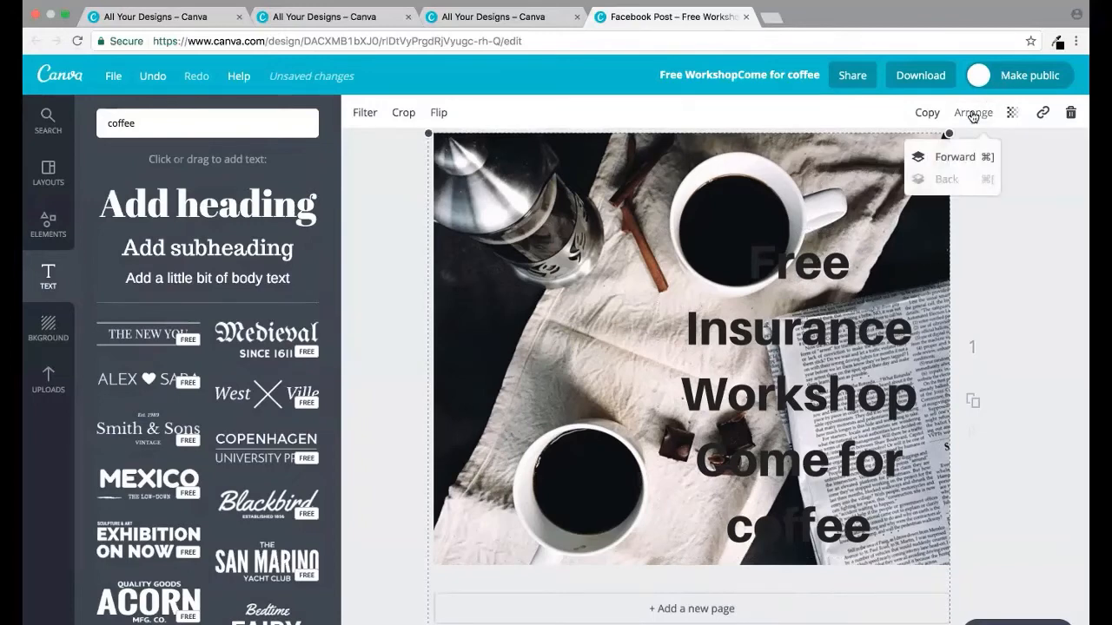
pyautogui.click(957, 157)
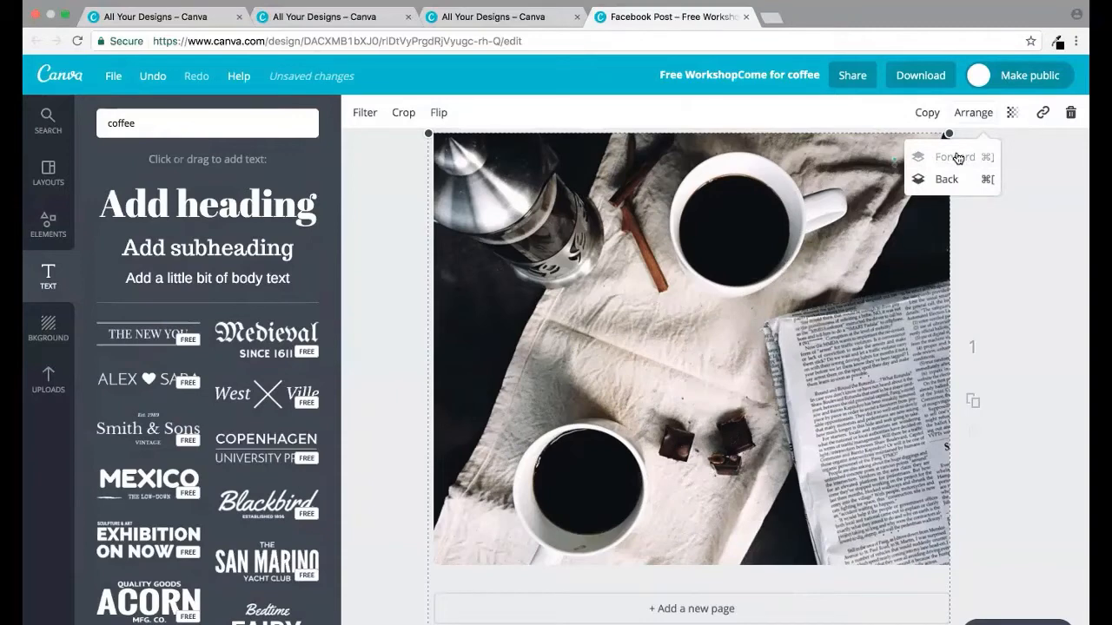
pyautogui.moveTo(850, 278)
pyautogui.mouseDown()
pyautogui.moveTo(601, 283)
pyautogui.moveTo(856, 271)
pyautogui.mouseUp()
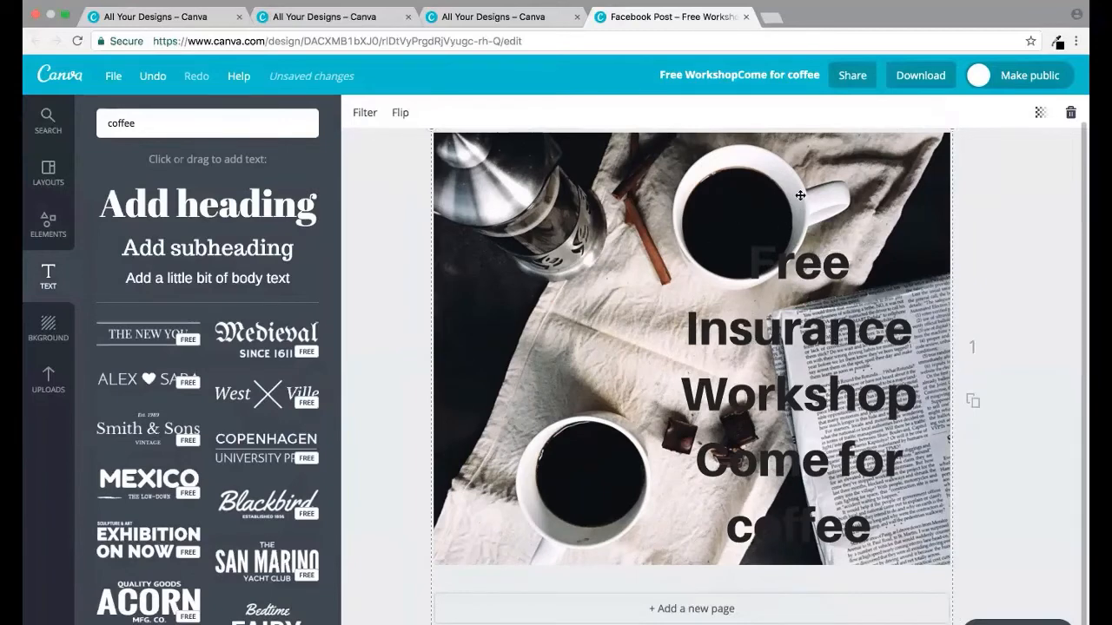
# Add a white rounded square over the lower right part of the design and send it behind the heading.
pyautogui.click(48, 232)
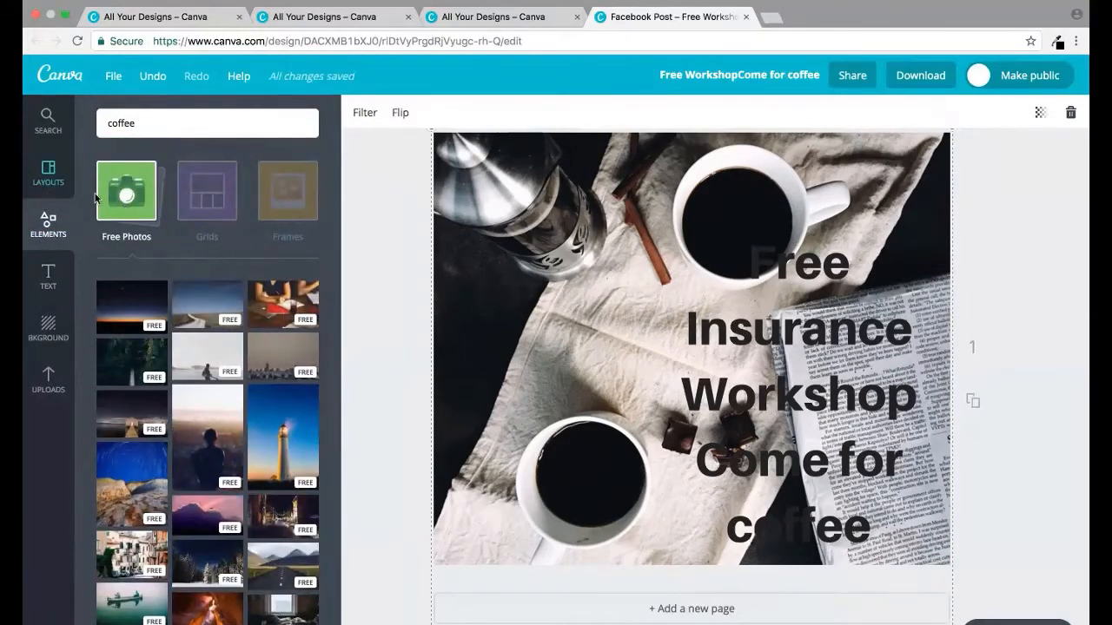
pyautogui.click(207, 198)
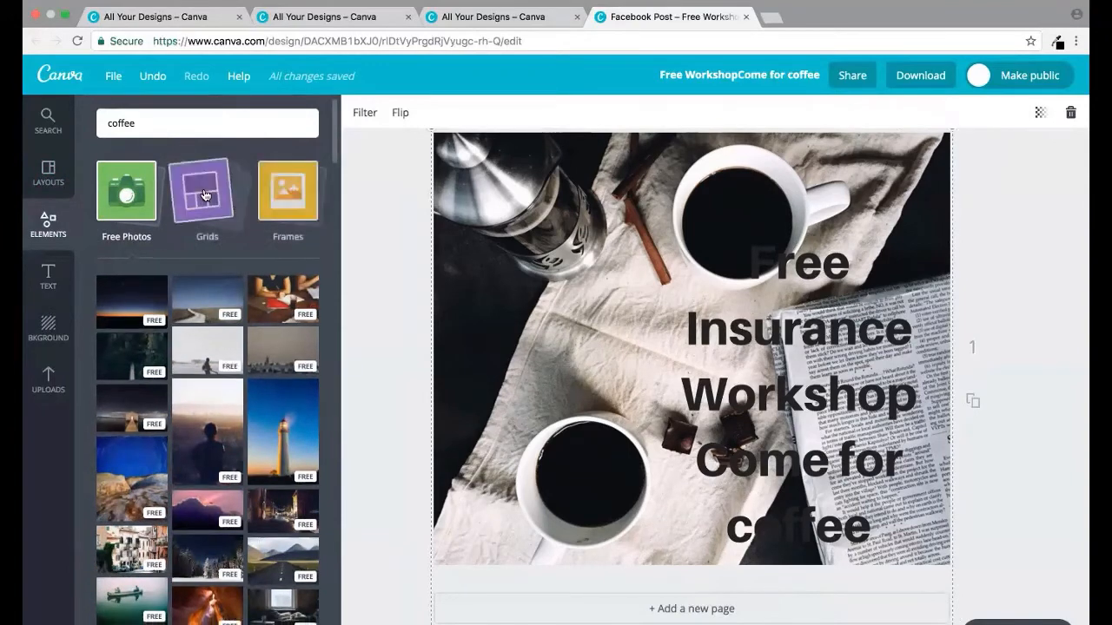
pyautogui.click(129, 288)
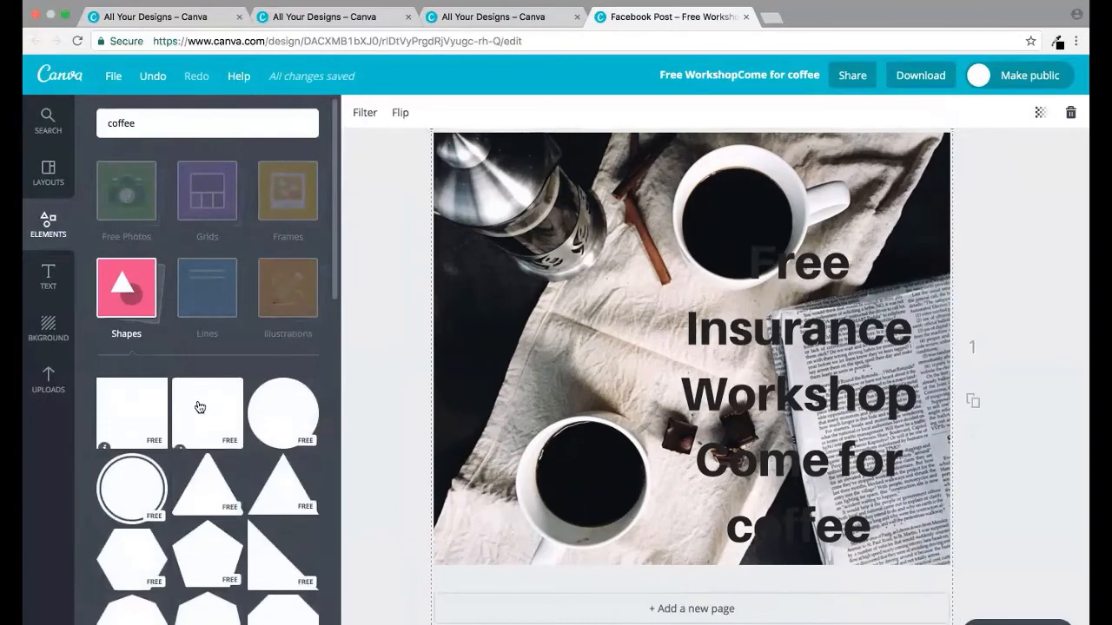
pyautogui.click(199, 407)
pyautogui.moveTo(633, 300); pyautogui.dragTo(710, 336)
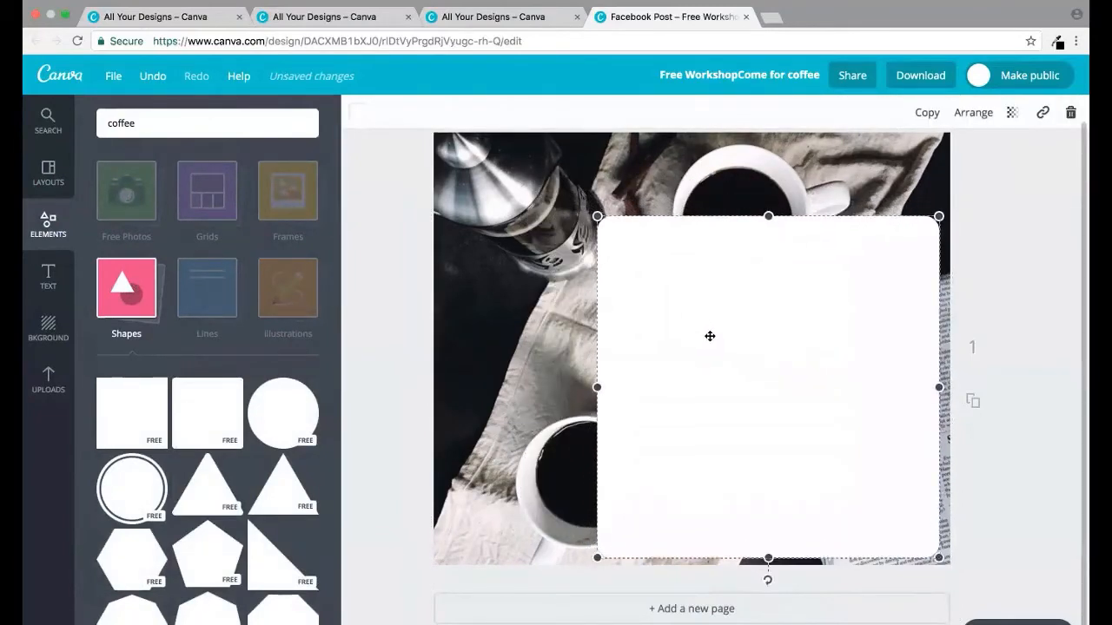
pyautogui.click(971, 118)
pyautogui.click(945, 180)
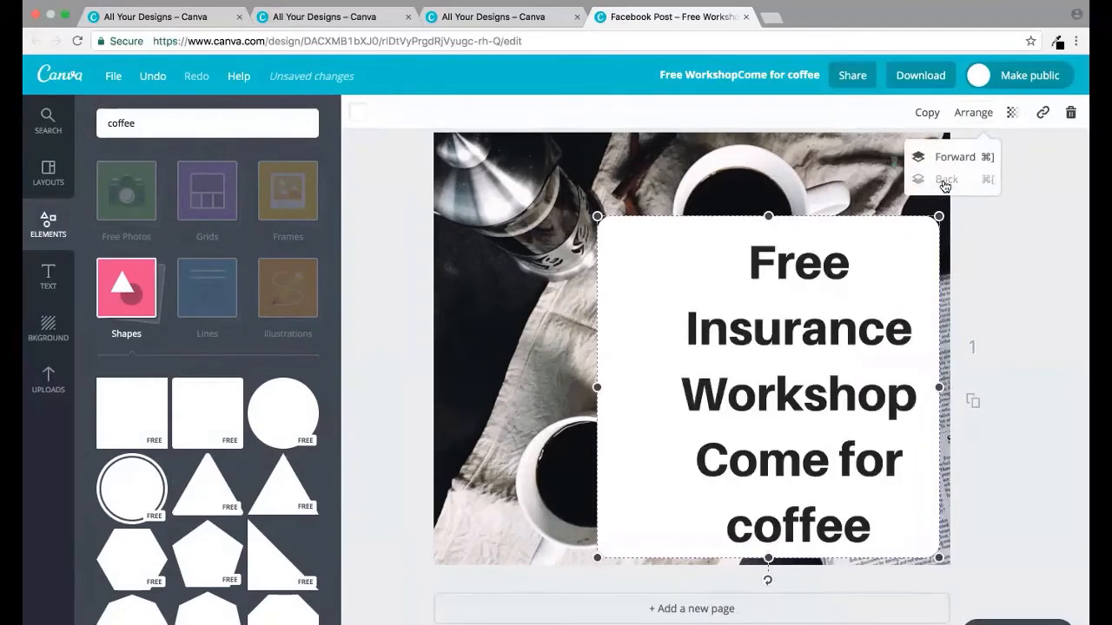
# Move the heading to the middle of the white rounded square and widen its text box slightly.
pyautogui.click(749, 259)
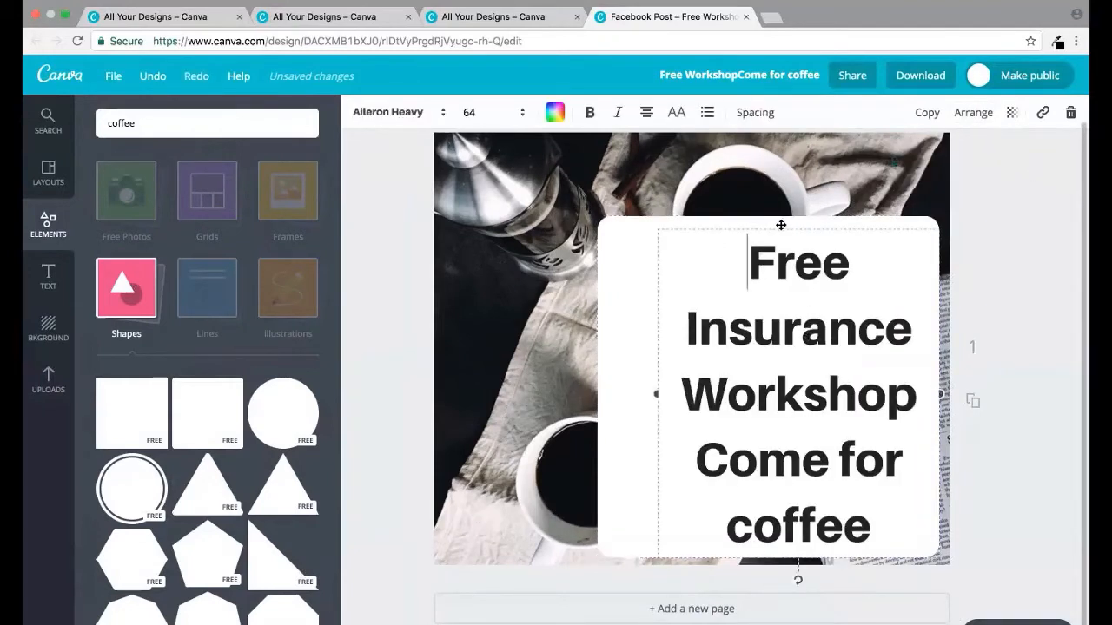
pyautogui.moveTo(779, 223); pyautogui.dragTo(742, 220)
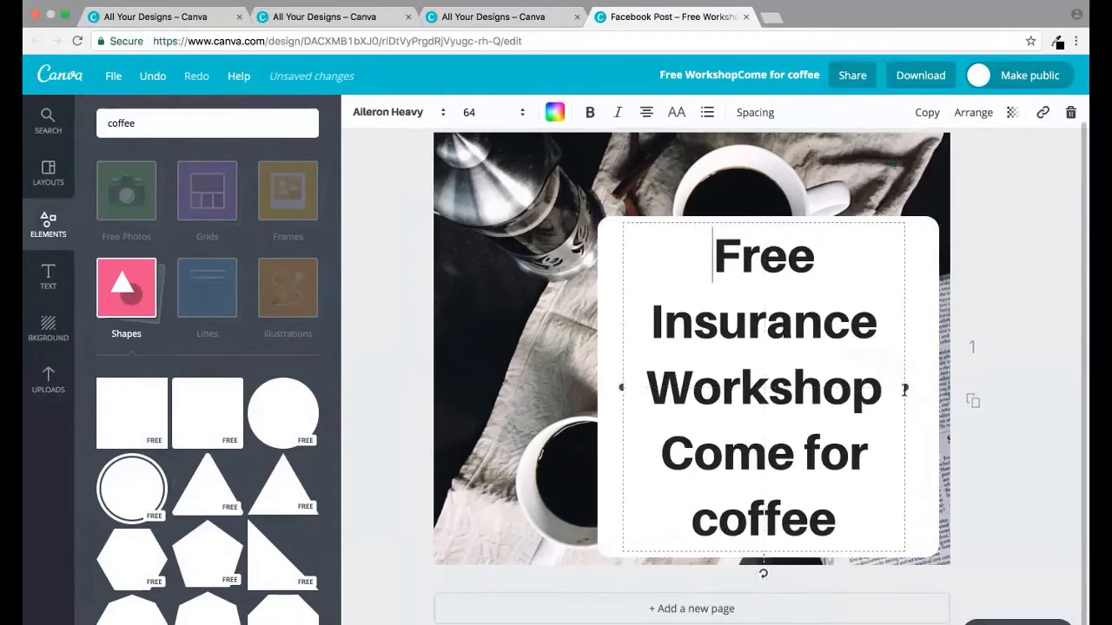
pyautogui.moveTo(904, 388); pyautogui.dragTo(925, 389)
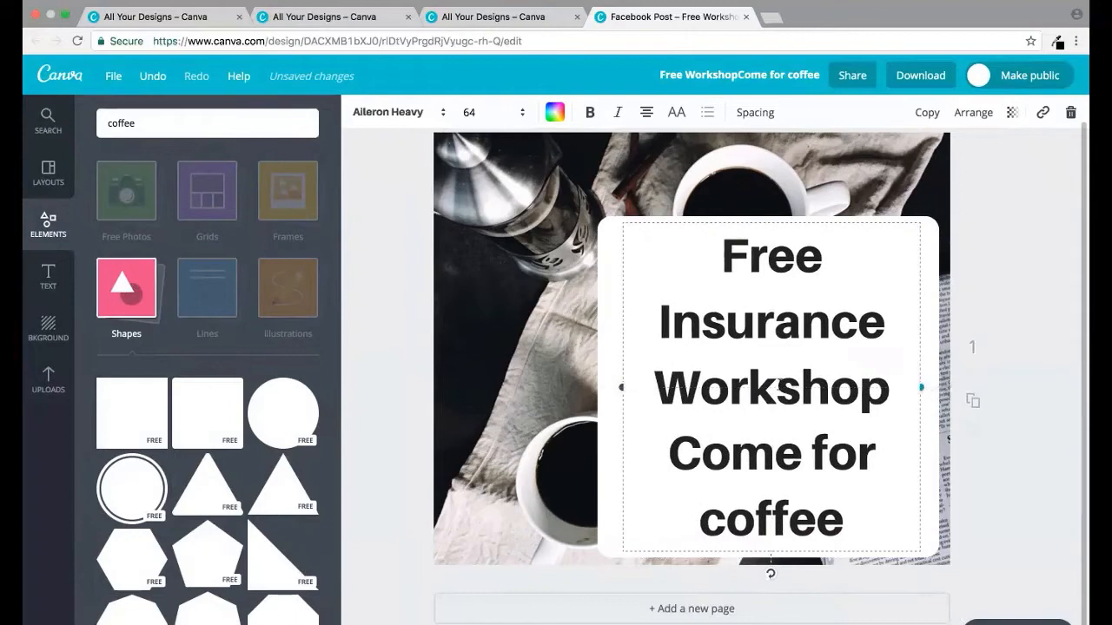
# Recolour the white rounded square behind the heading royal blue from the default palette and set its transparency to 68.
pyautogui.click(862, 222)
pyautogui.click(600, 256)
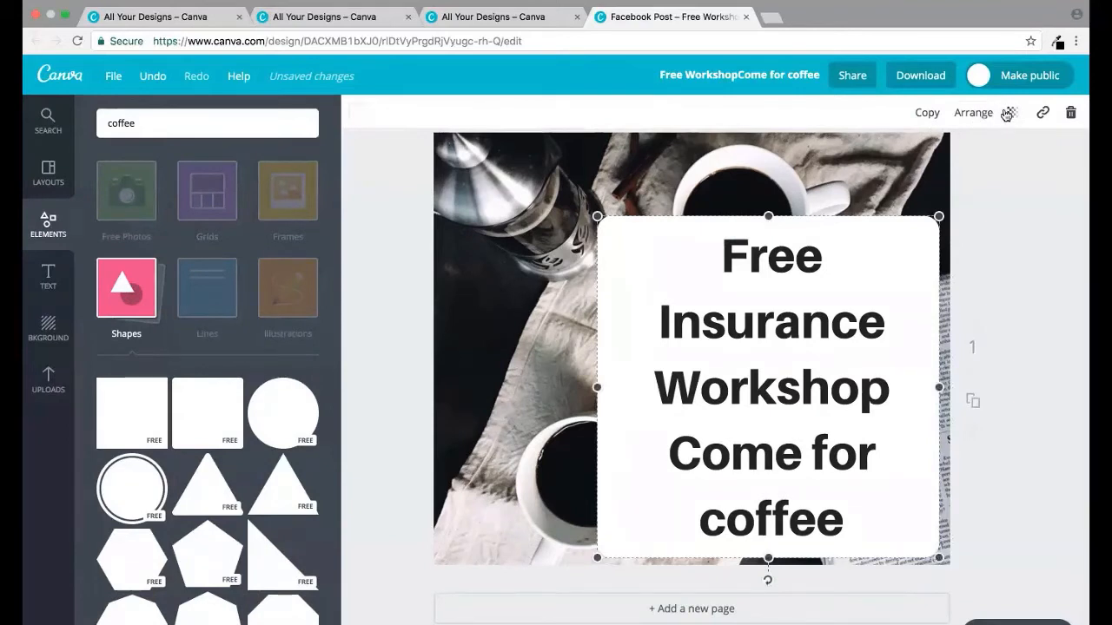
pyautogui.click(364, 114)
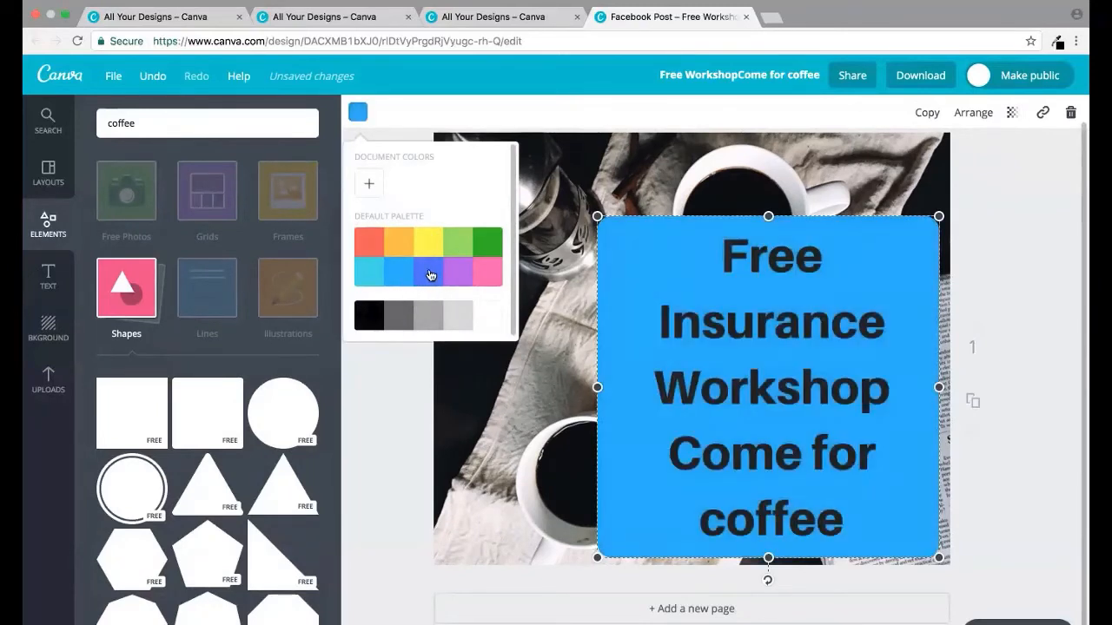
pyautogui.click(434, 273)
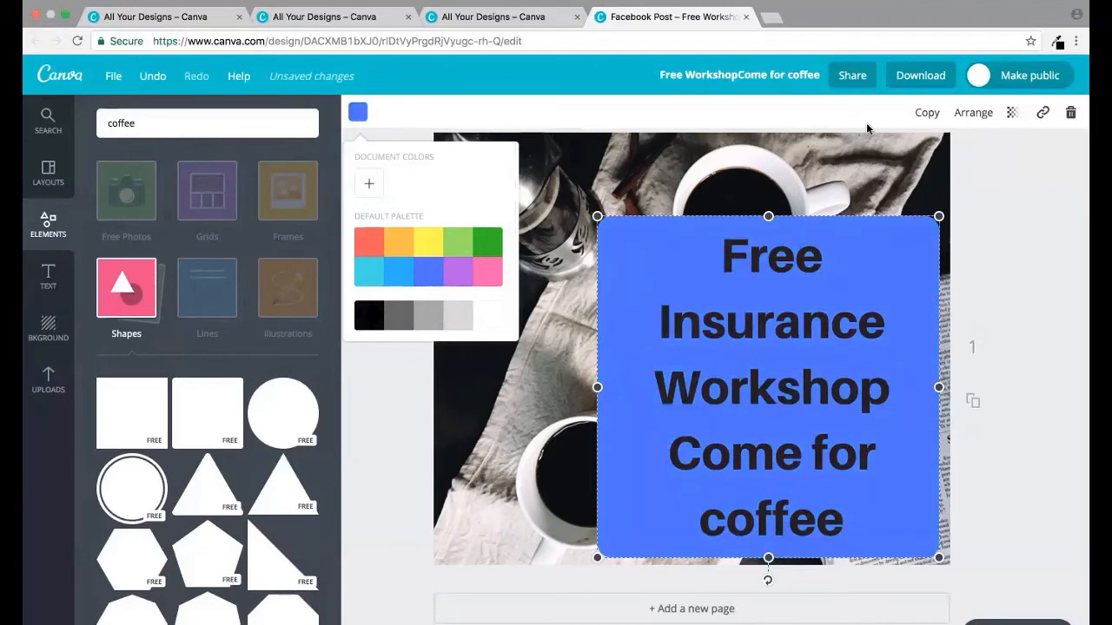
pyautogui.click(1011, 112)
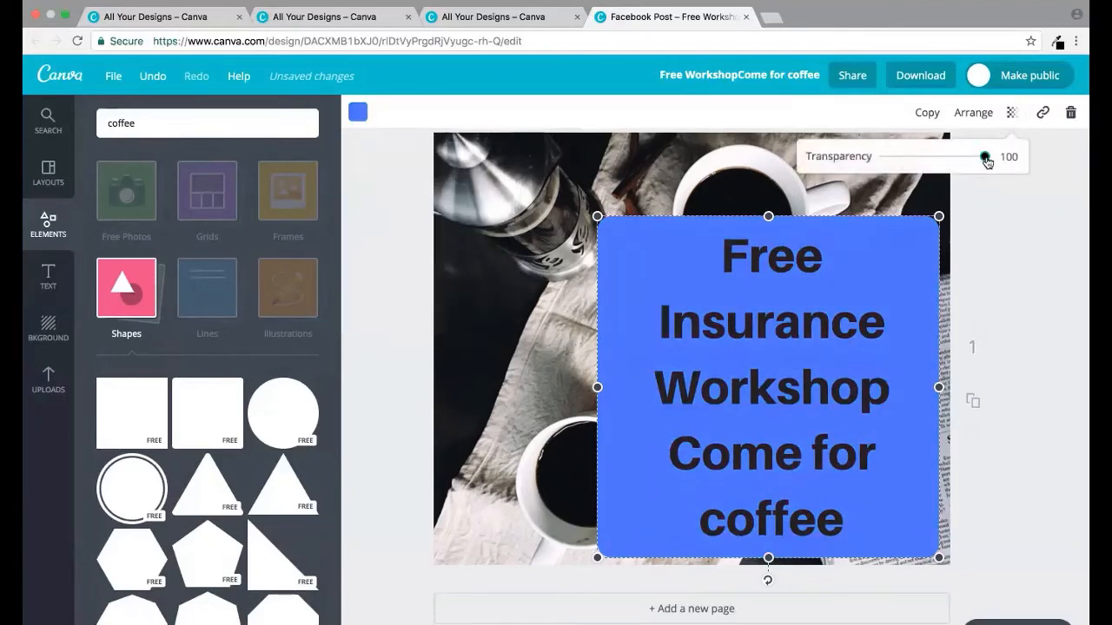
pyautogui.moveTo(984, 157); pyautogui.dragTo(953, 162)
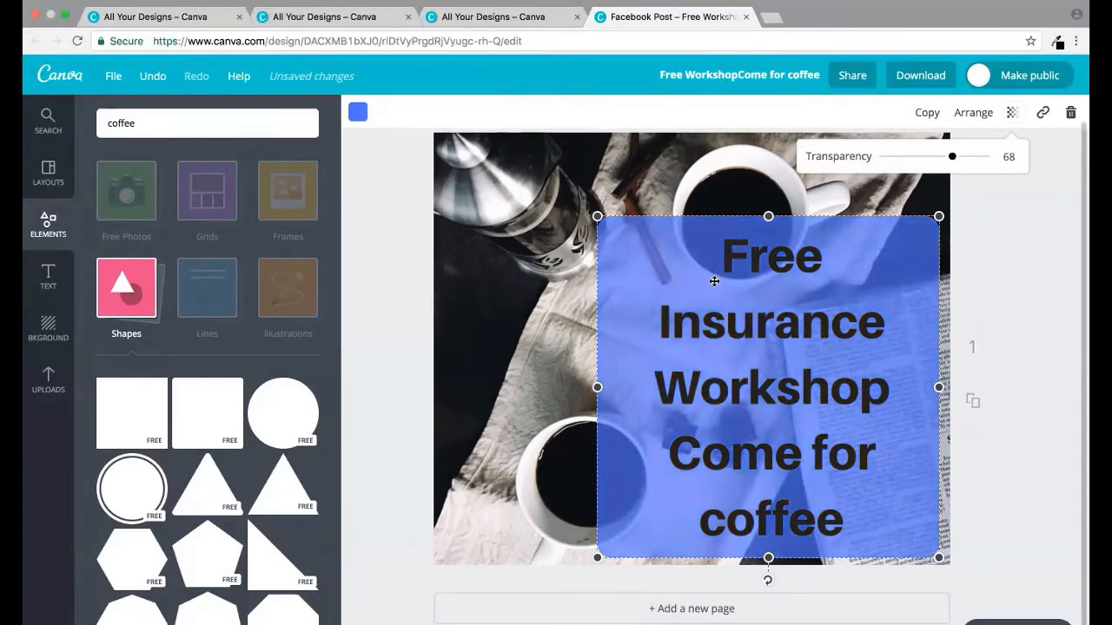
# Change the colour of the whole heading text to white.
pyautogui.click(722, 250)
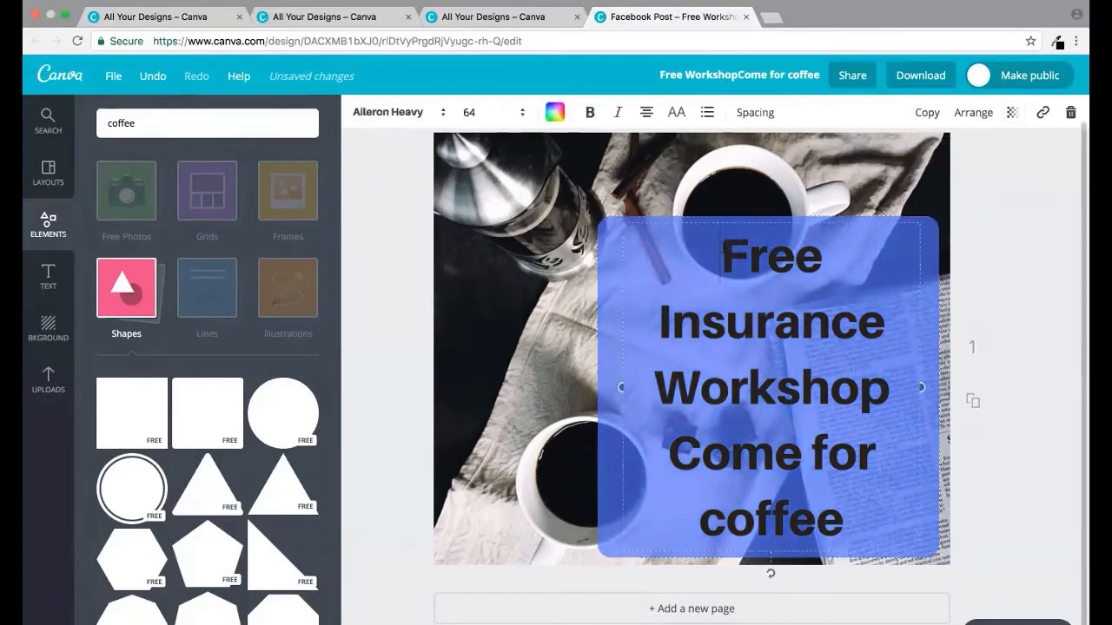
pyautogui.moveTo(723, 249); pyautogui.dragTo(866, 492)
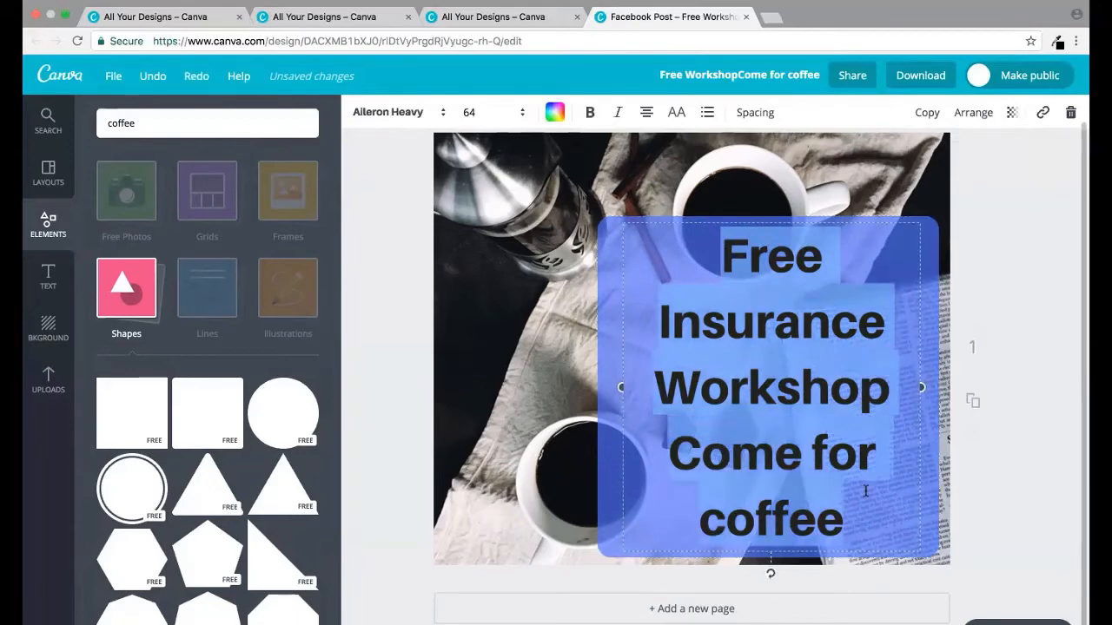
pyautogui.click(555, 113)
pyautogui.click(685, 316)
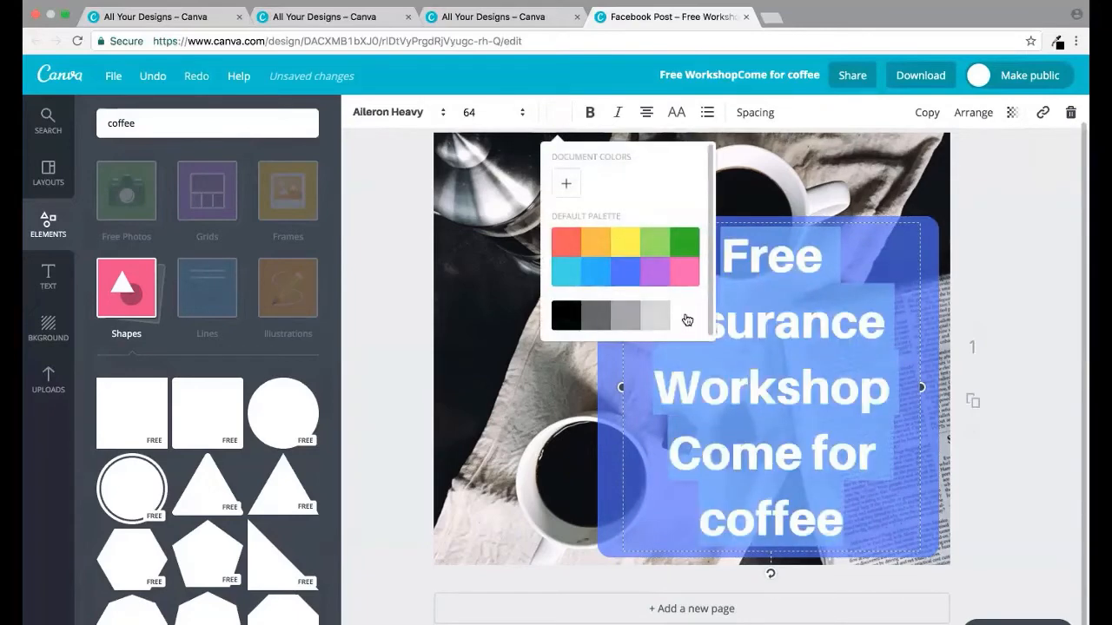
pyautogui.click(556, 349)
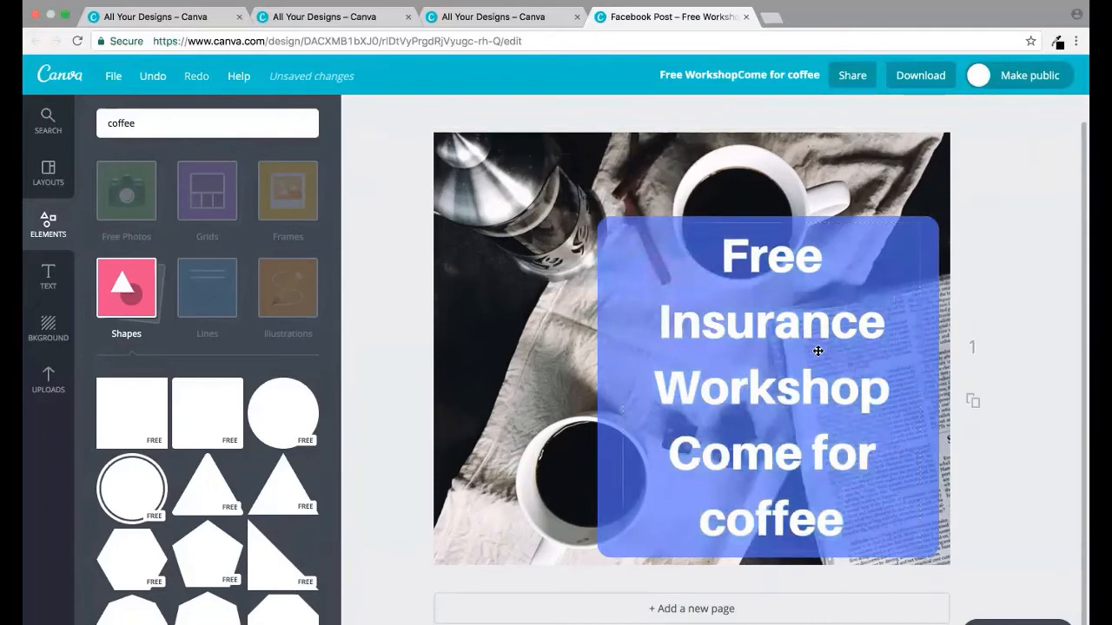
# Shrink the blue square slightly from its upper-left corner and move the heading down and right to fit over it.
pyautogui.click(827, 260)
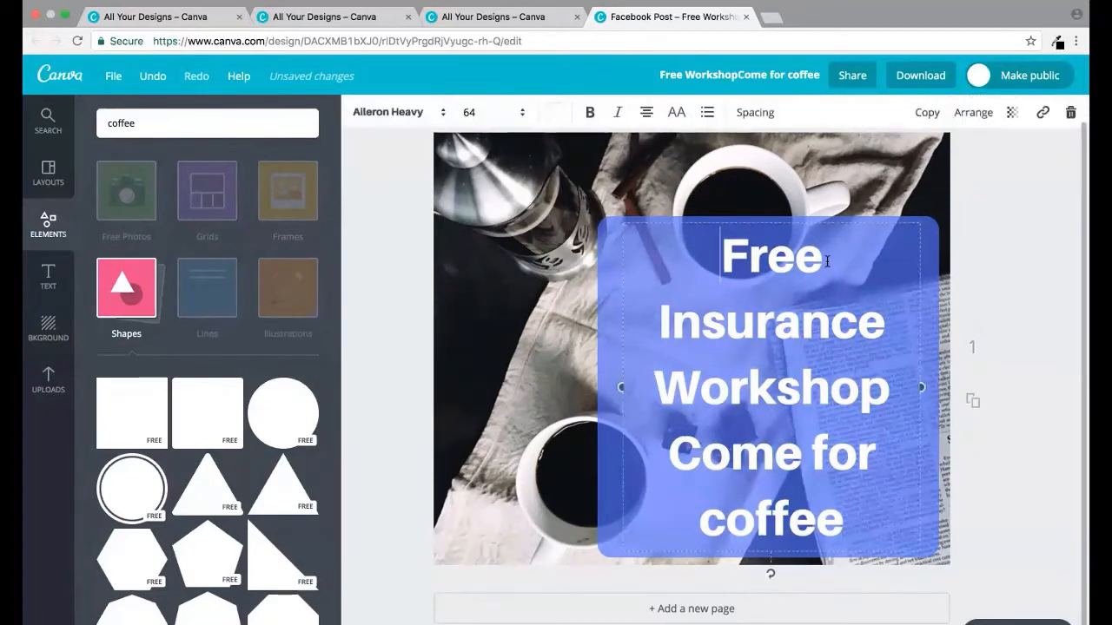
pyautogui.click(604, 234)
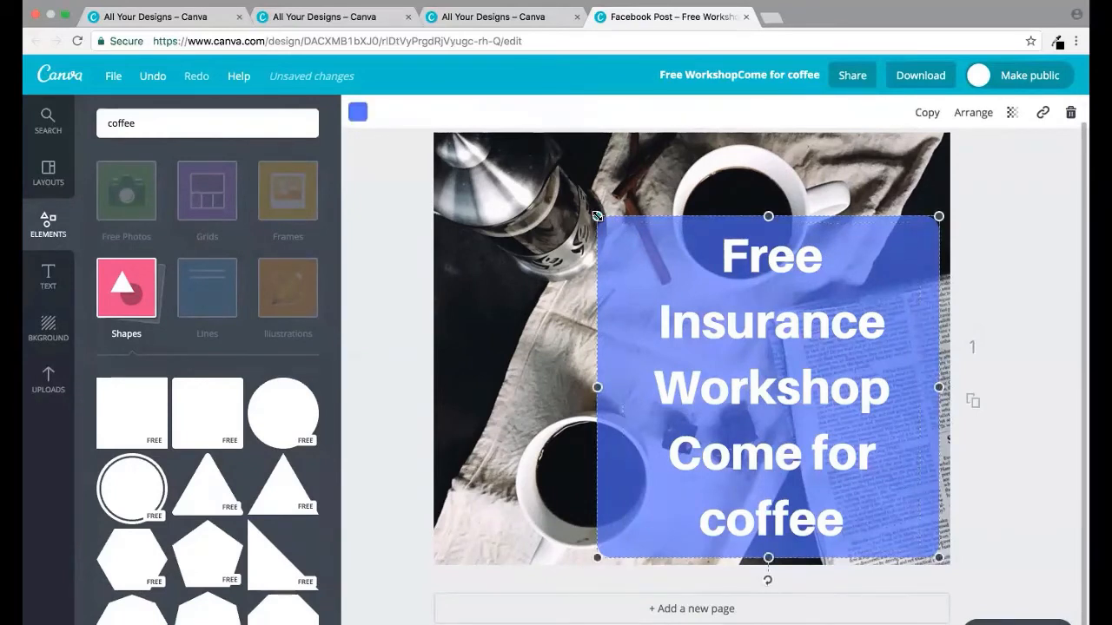
pyautogui.moveTo(597, 216); pyautogui.dragTo(618, 238)
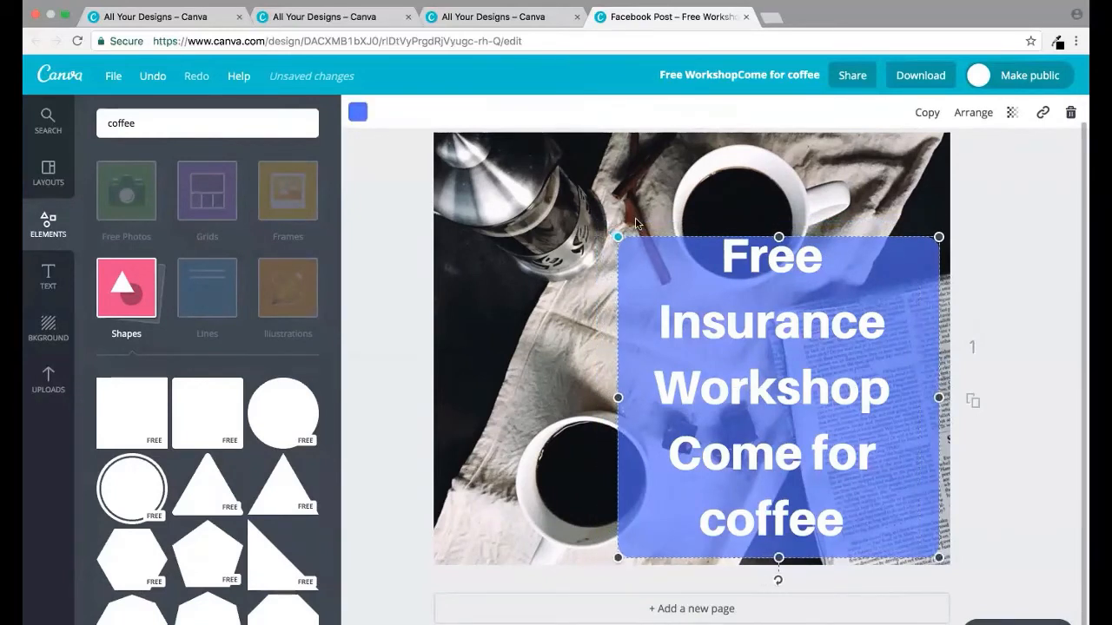
pyautogui.click(722, 330)
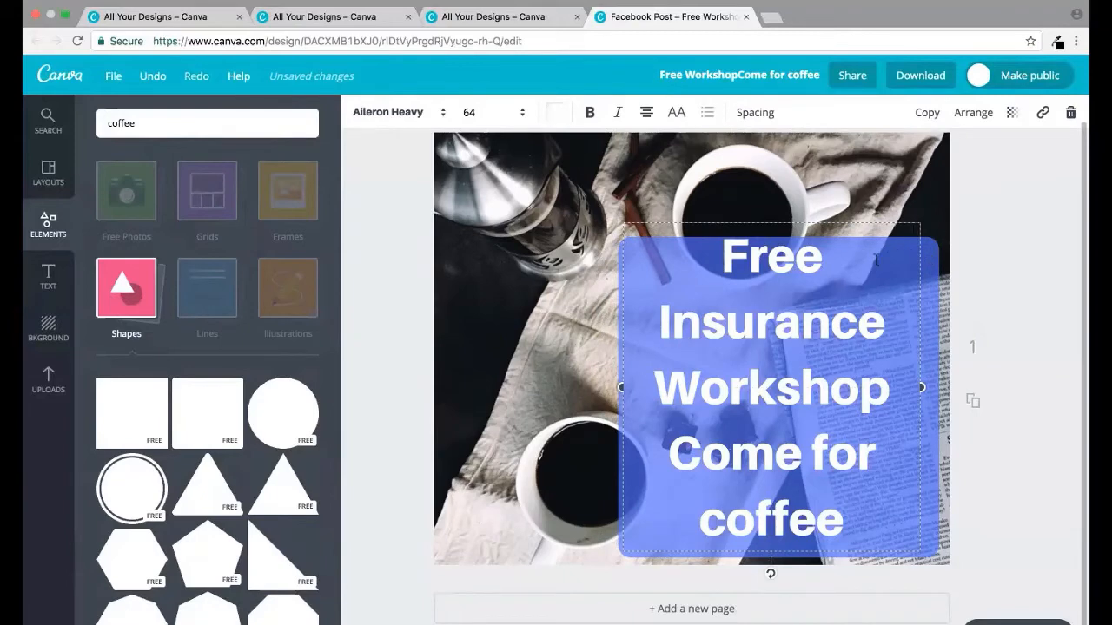
pyautogui.moveTo(720, 247)
pyautogui.mouseDown()
pyautogui.moveTo(739, 257)
pyautogui.moveTo(773, 343)
pyautogui.moveTo(739, 257)
pyautogui.mouseUp()
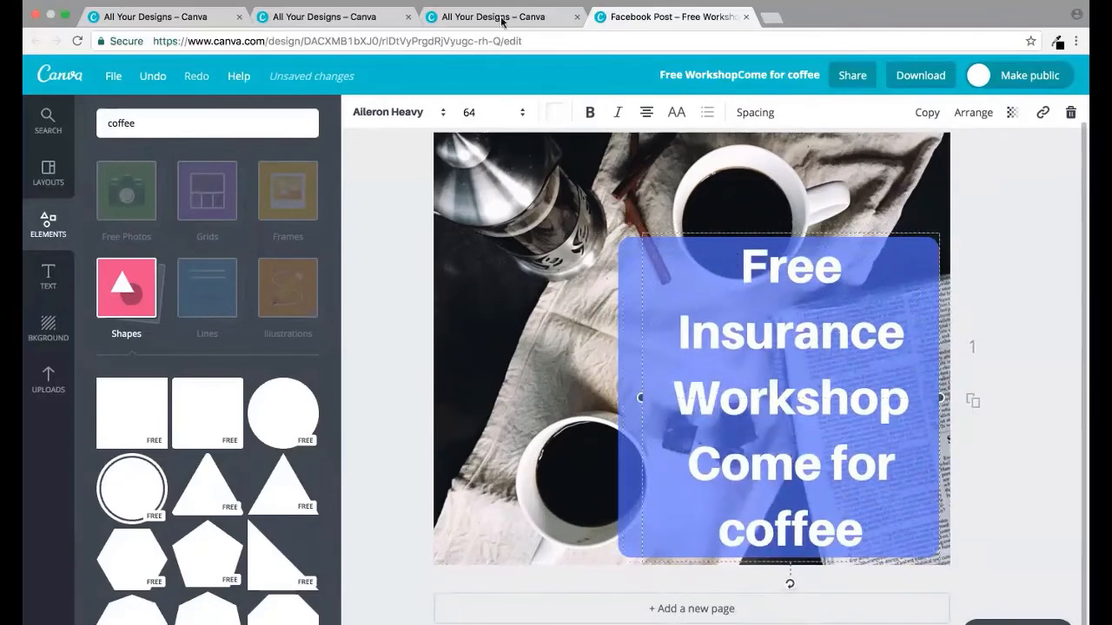
# Set the heading's font size to 56 and centre the text on the blue square.
pyautogui.click(524, 112)
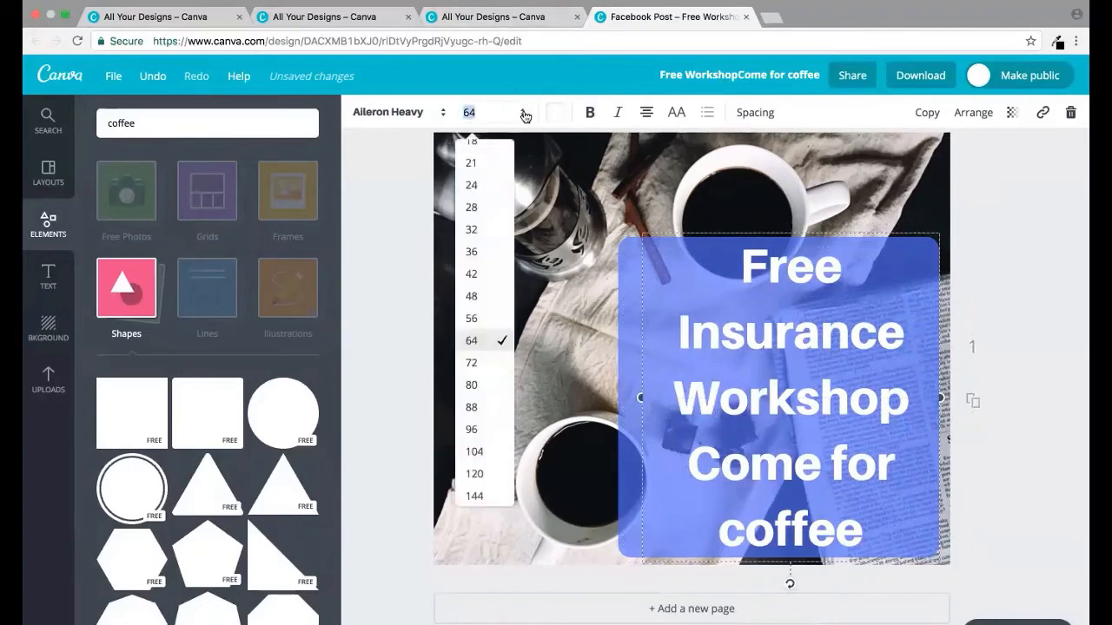
pyautogui.click(485, 317)
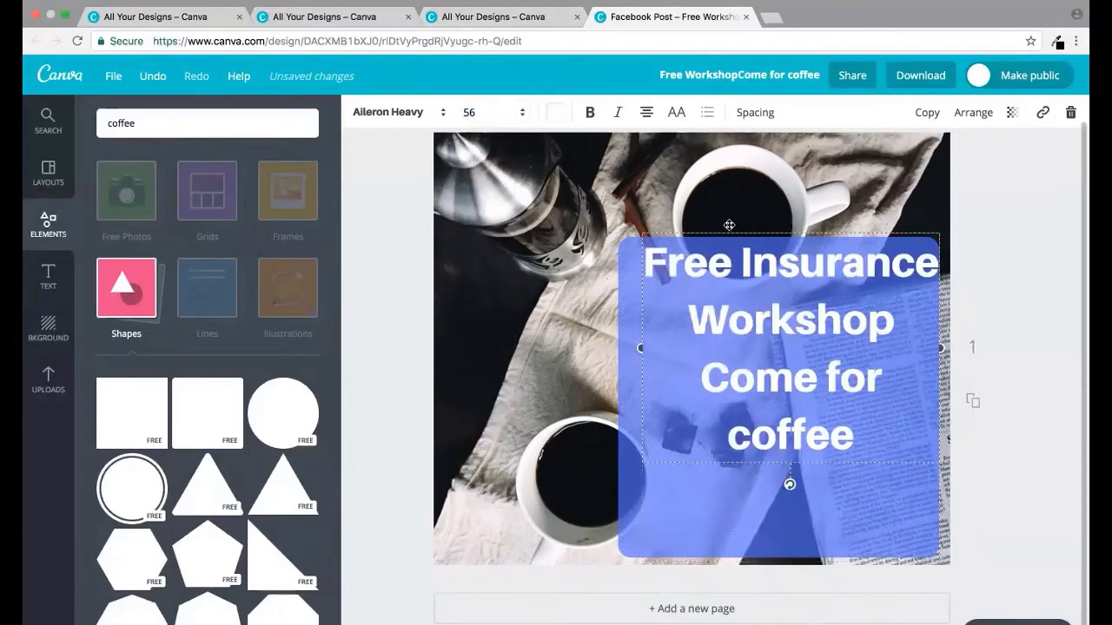
pyautogui.moveTo(730, 228); pyautogui.dragTo(720, 268)
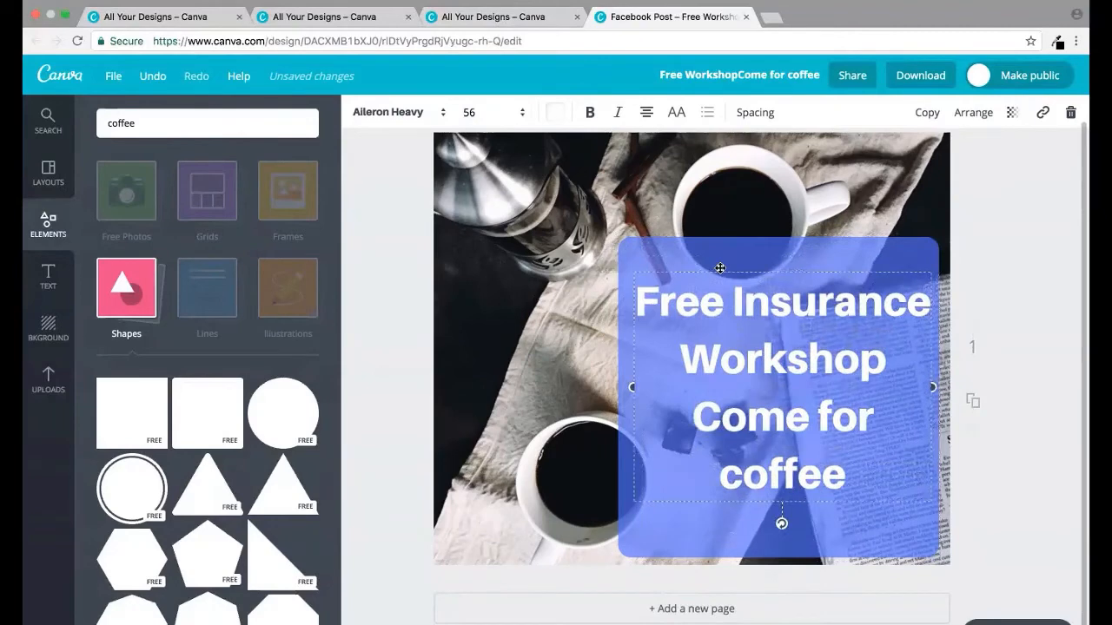
pyautogui.click(541, 292)
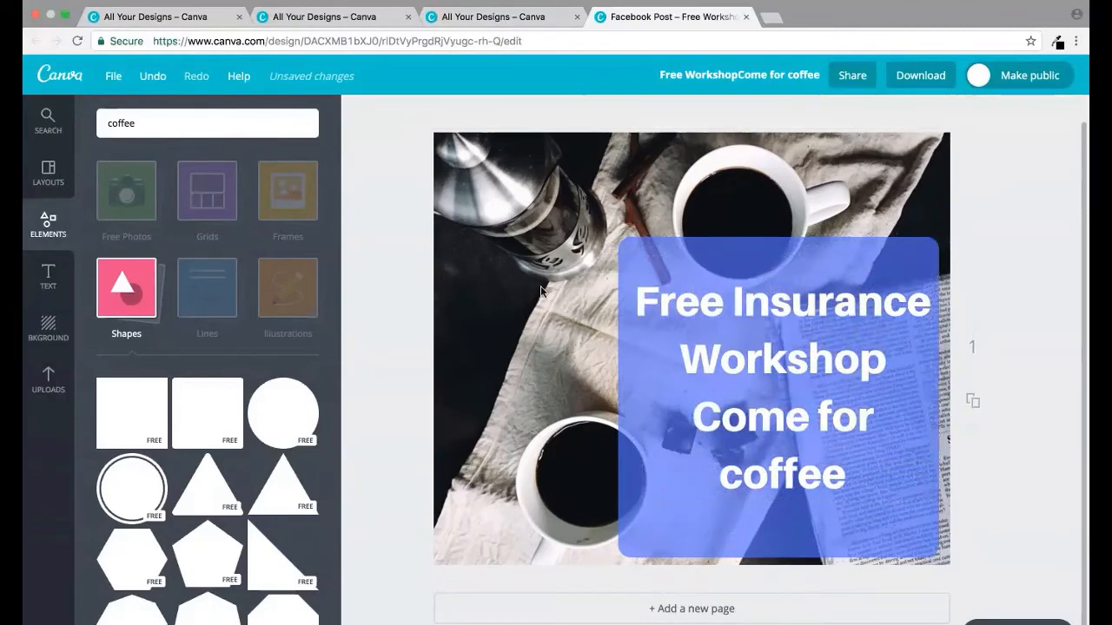
pyautogui.moveTo(781, 367); pyautogui.dragTo(774, 363)
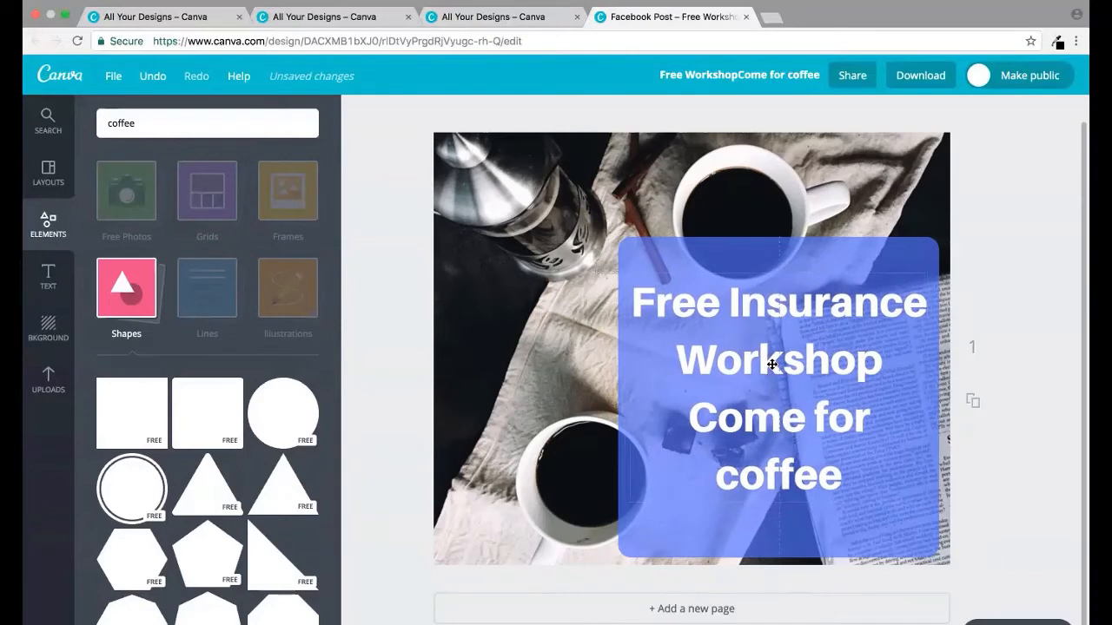
# Reduce the blue square's height from its lower and upper edges so it fits closely around the heading.
pyautogui.click(580, 367)
pyautogui.click(661, 368)
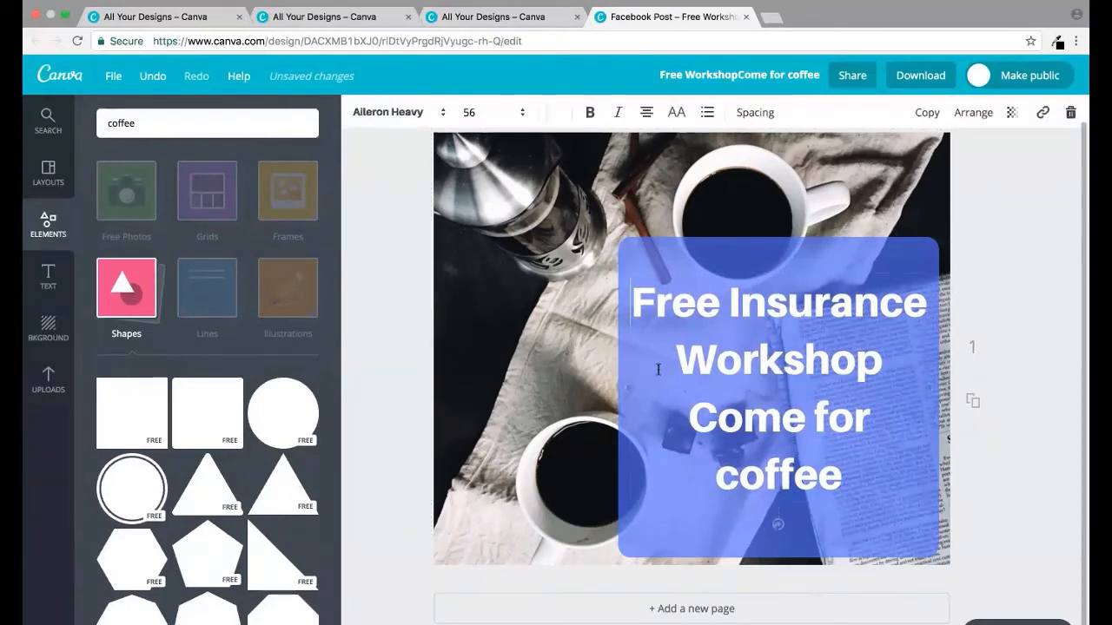
pyautogui.click(653, 543)
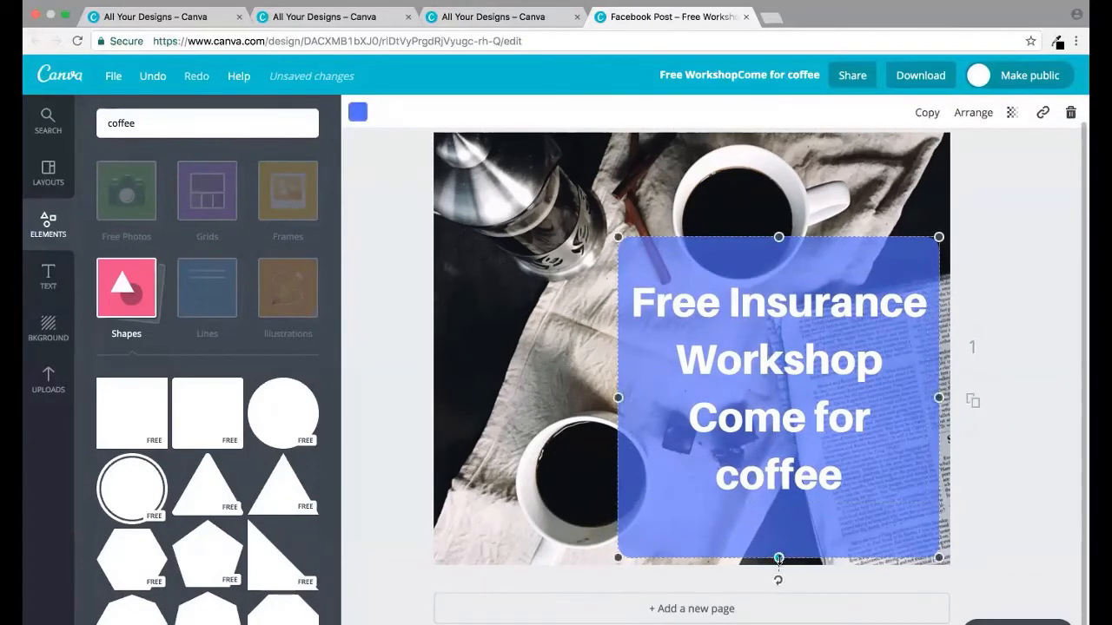
pyautogui.moveTo(778, 557); pyautogui.dragTo(779, 510)
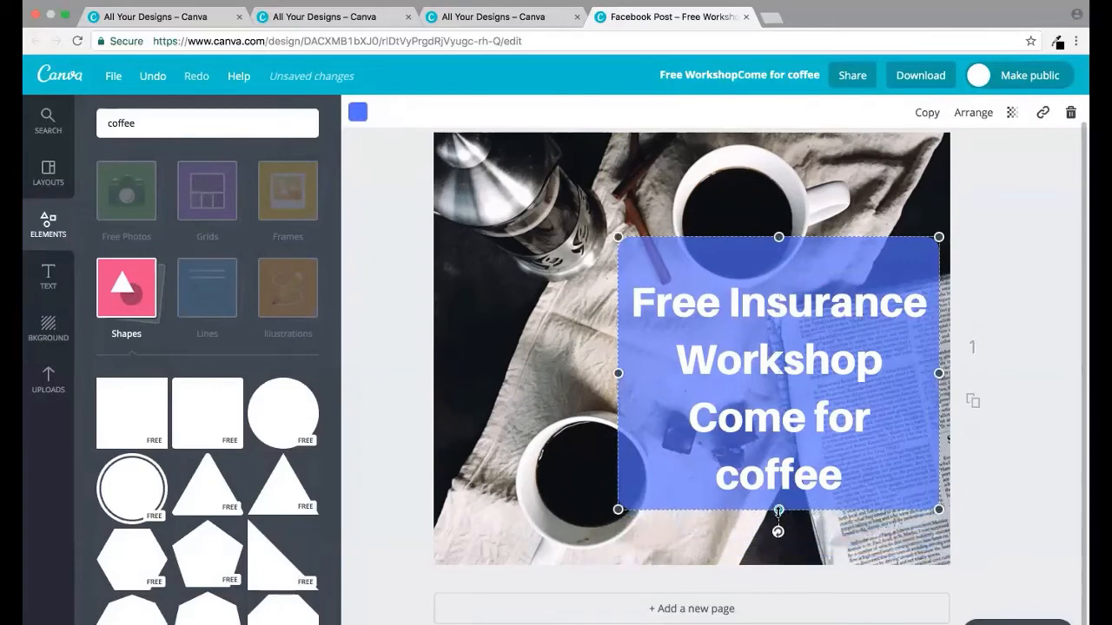
pyautogui.moveTo(779, 235); pyautogui.dragTo(785, 271)
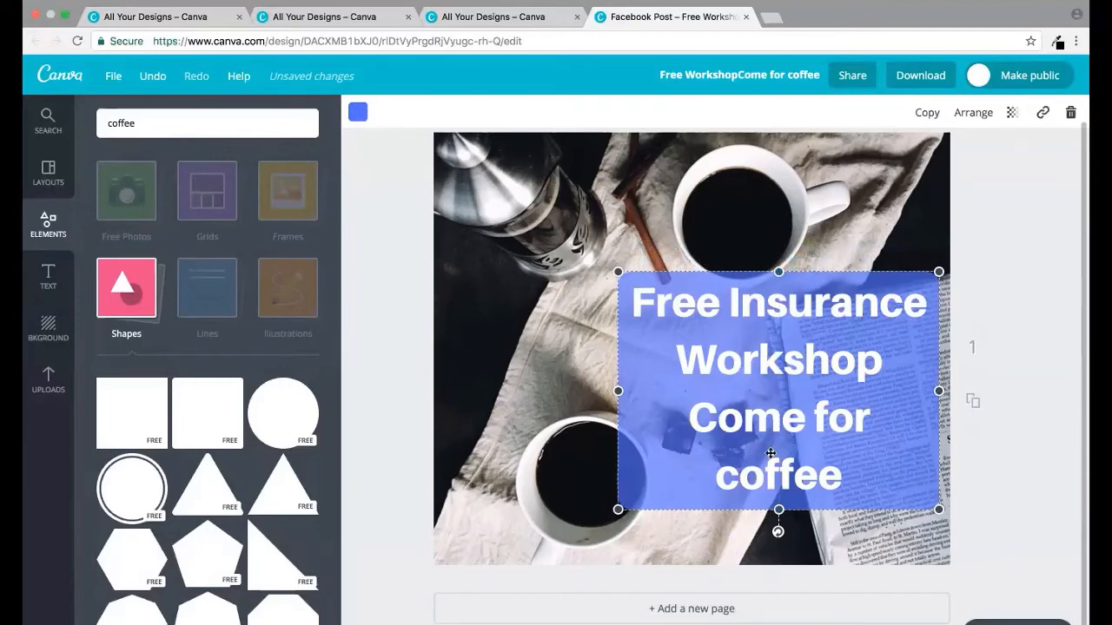
pyautogui.moveTo(779, 535); pyautogui.dragTo(784, 504)
pyautogui.click(779, 405)
pyautogui.click(598, 471)
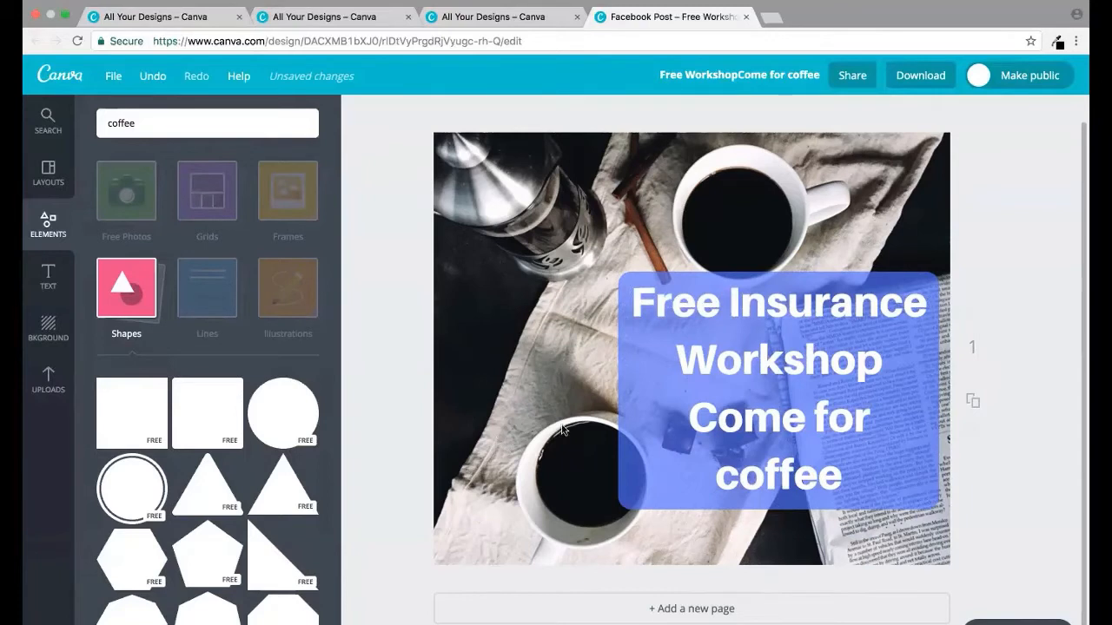
# Try light grey and medium grey on the heading text, and set it back to white.
pyautogui.click(644, 296)
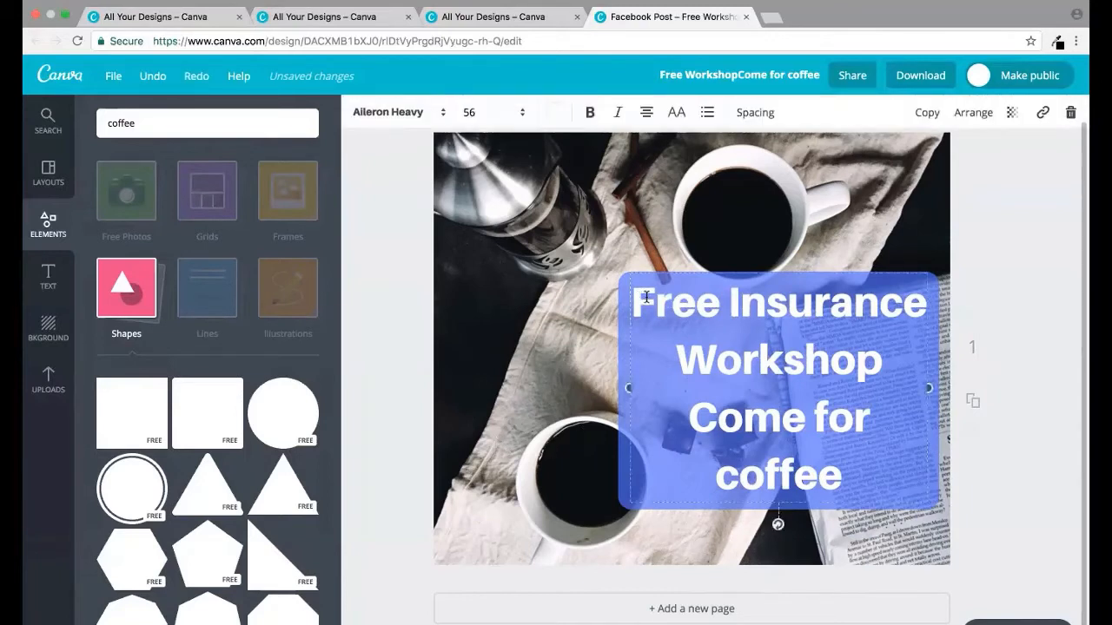
pyautogui.moveTo(644, 296); pyautogui.dragTo(864, 444)
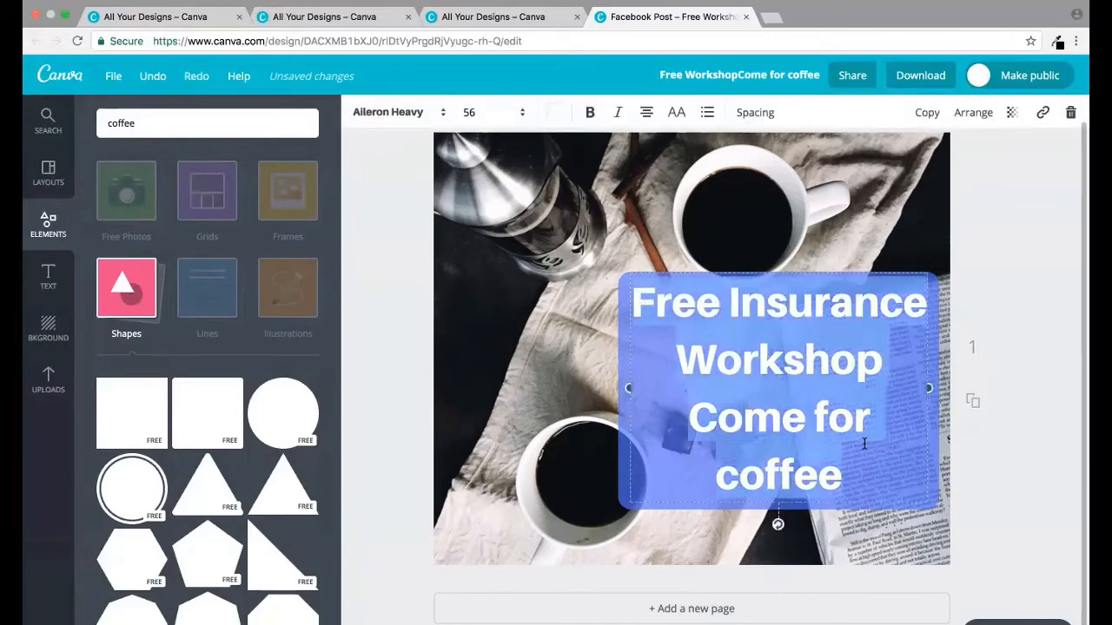
pyautogui.click(556, 113)
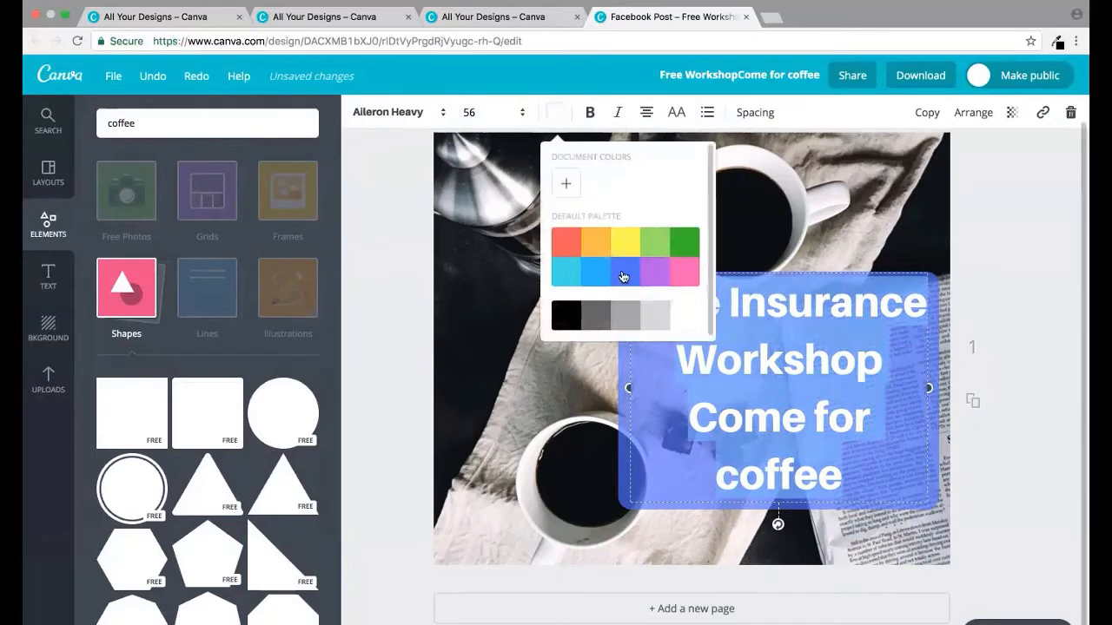
pyautogui.click(655, 321)
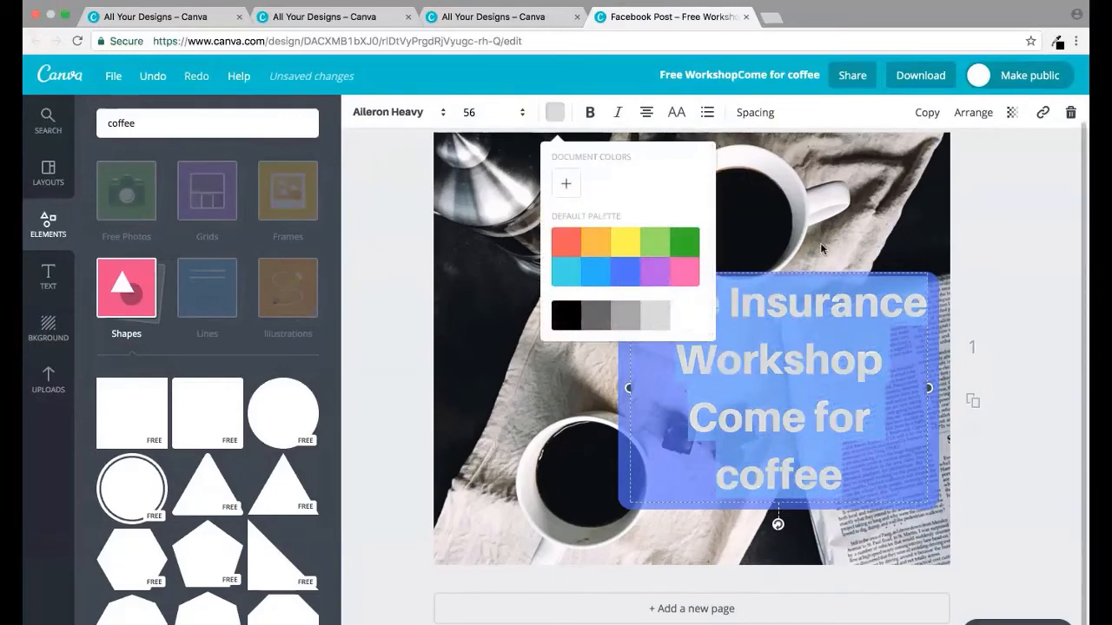
pyautogui.click(633, 315)
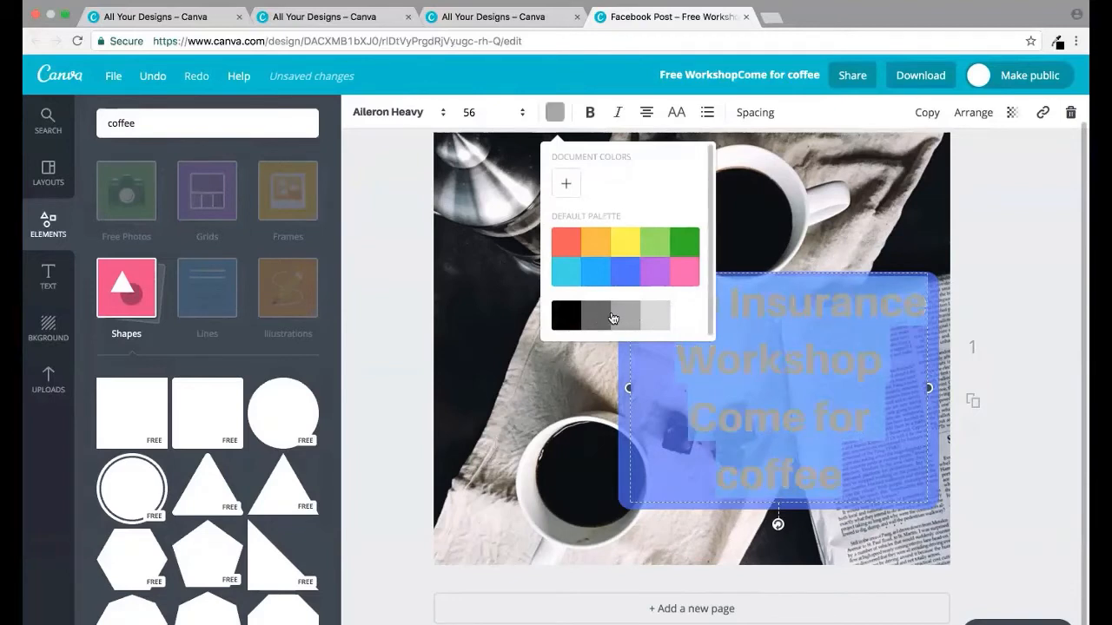
pyautogui.click(683, 320)
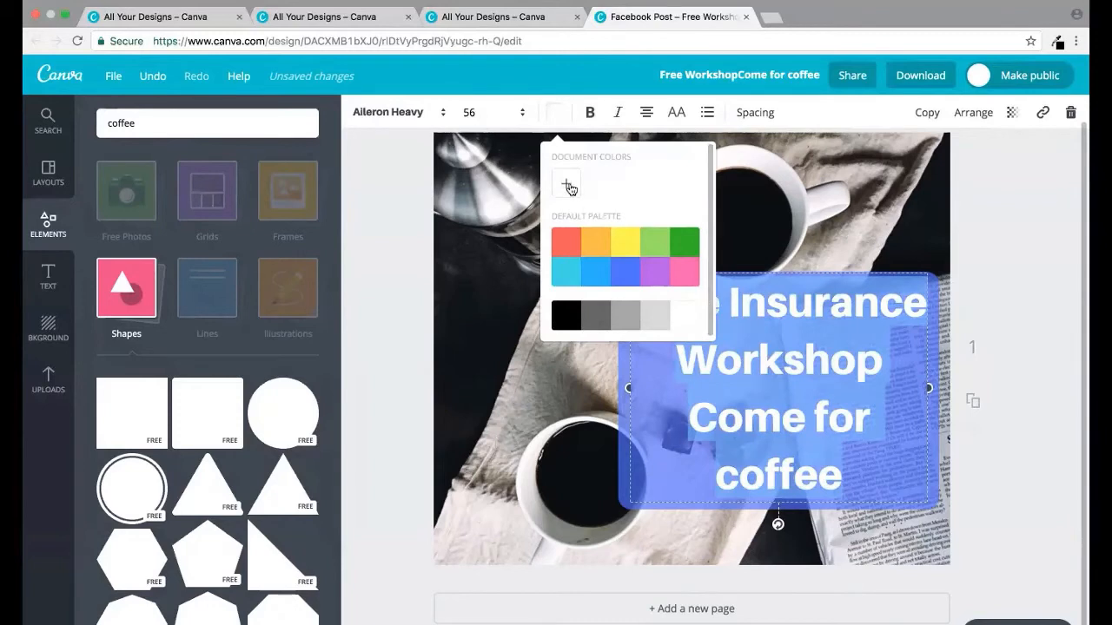
pyautogui.click(814, 209)
pyautogui.click(907, 280)
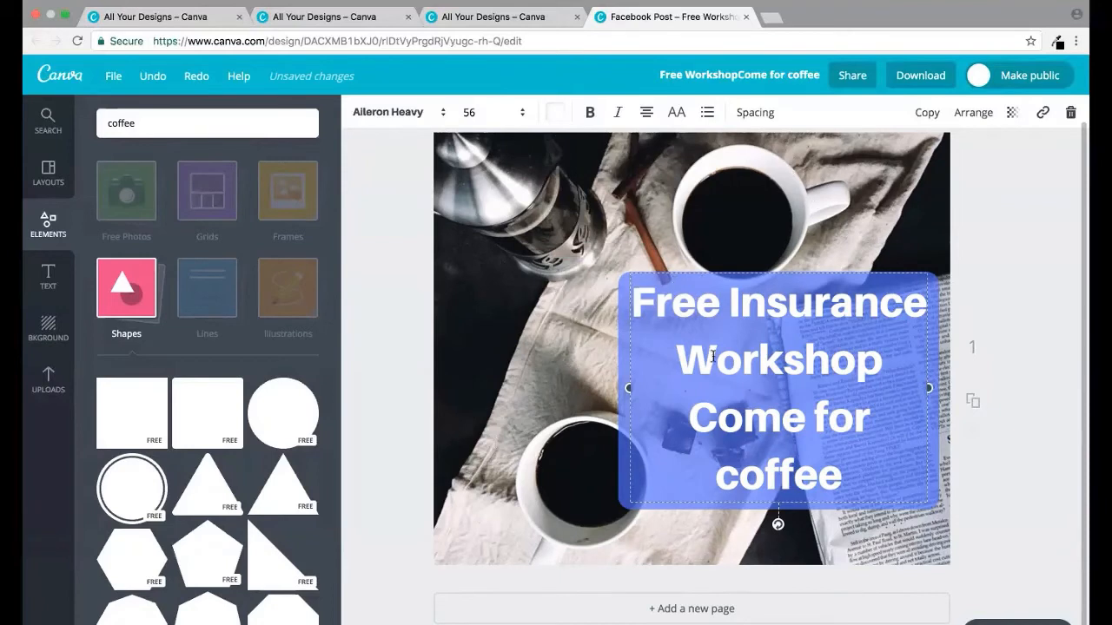
pyautogui.click(518, 349)
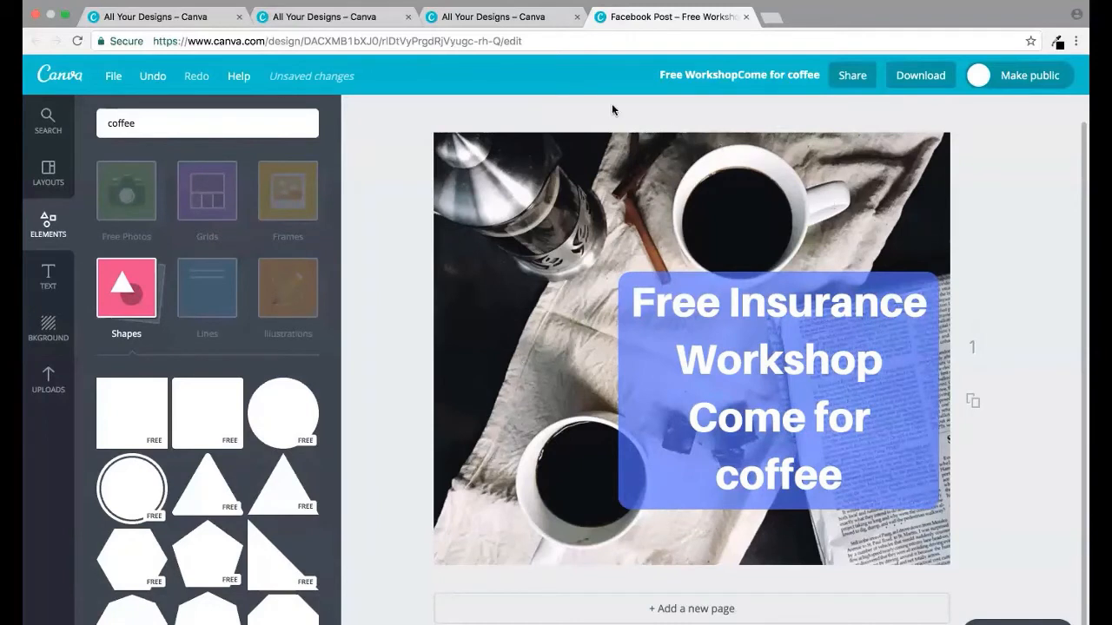
# Save the design, change its title to coffeeworkshop, and save it again.
pyautogui.click(113, 78)
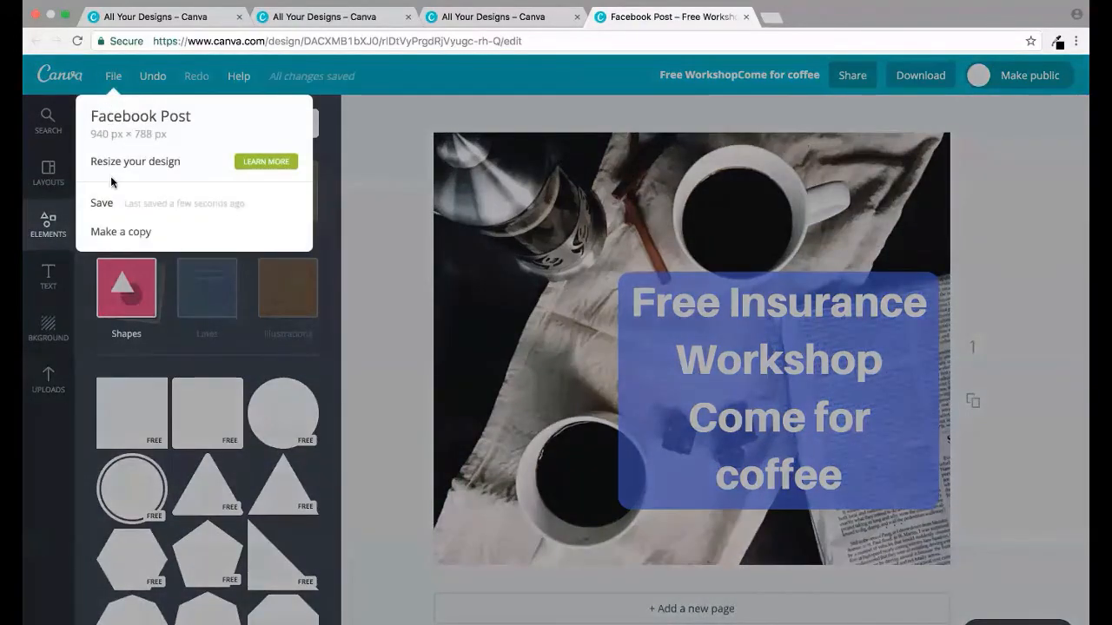
pyautogui.click(105, 203)
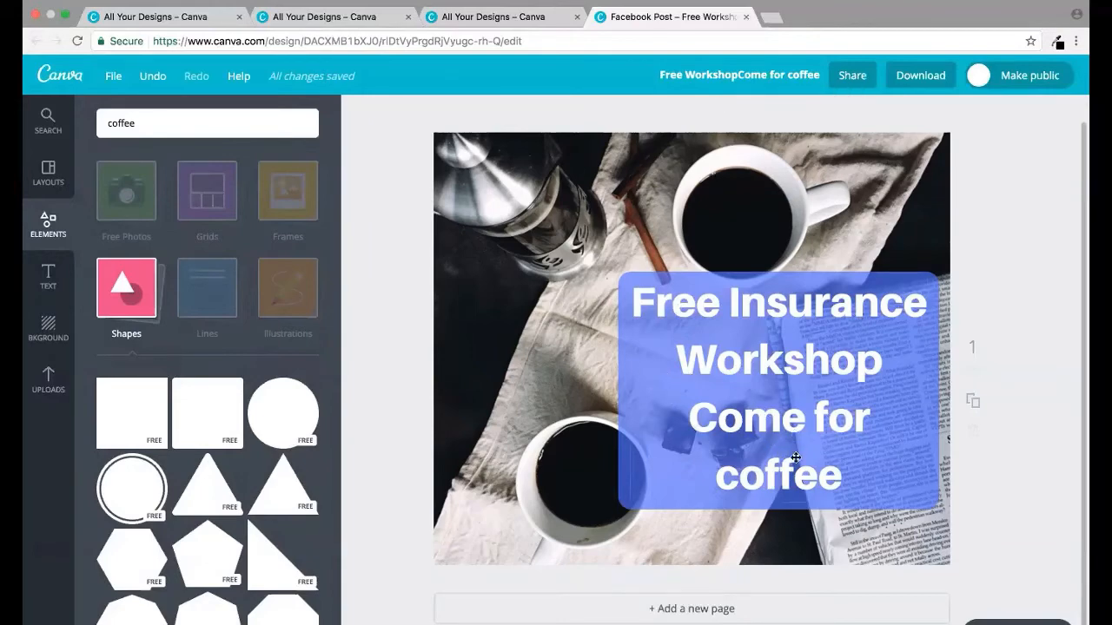
pyautogui.click(772, 76)
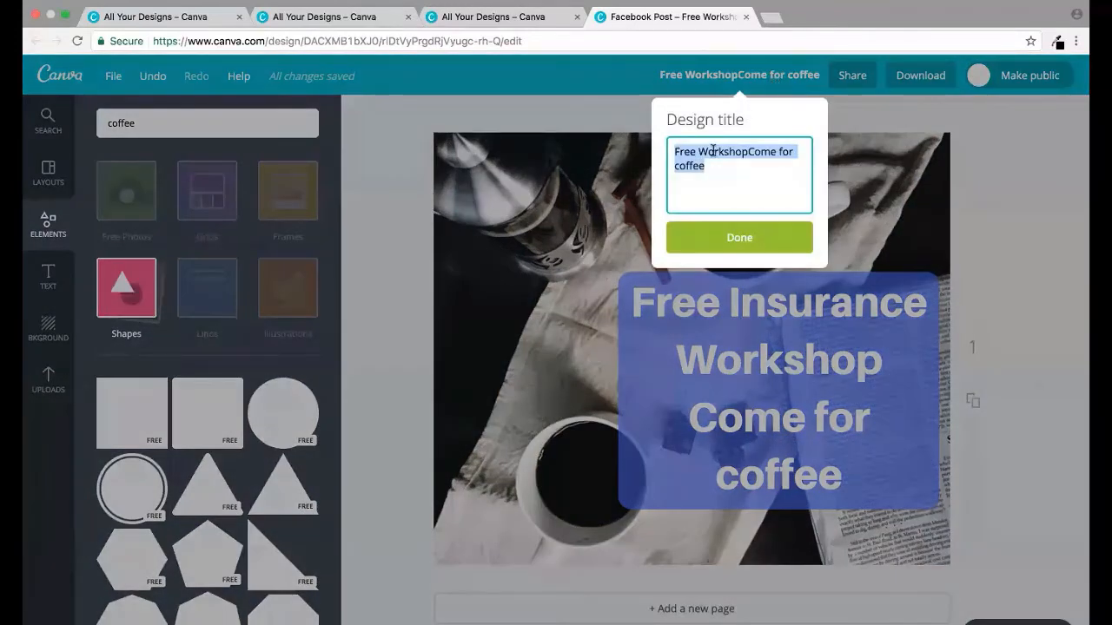
pyautogui.write('coffeeo')
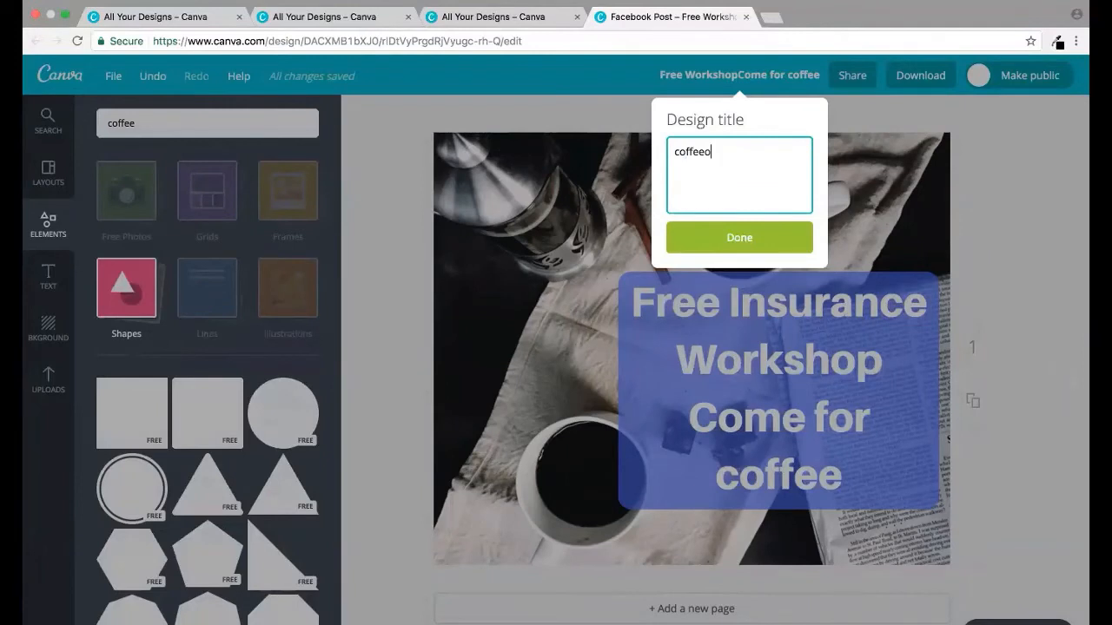
pyautogui.write('wokr')
pyautogui.write('kshop')
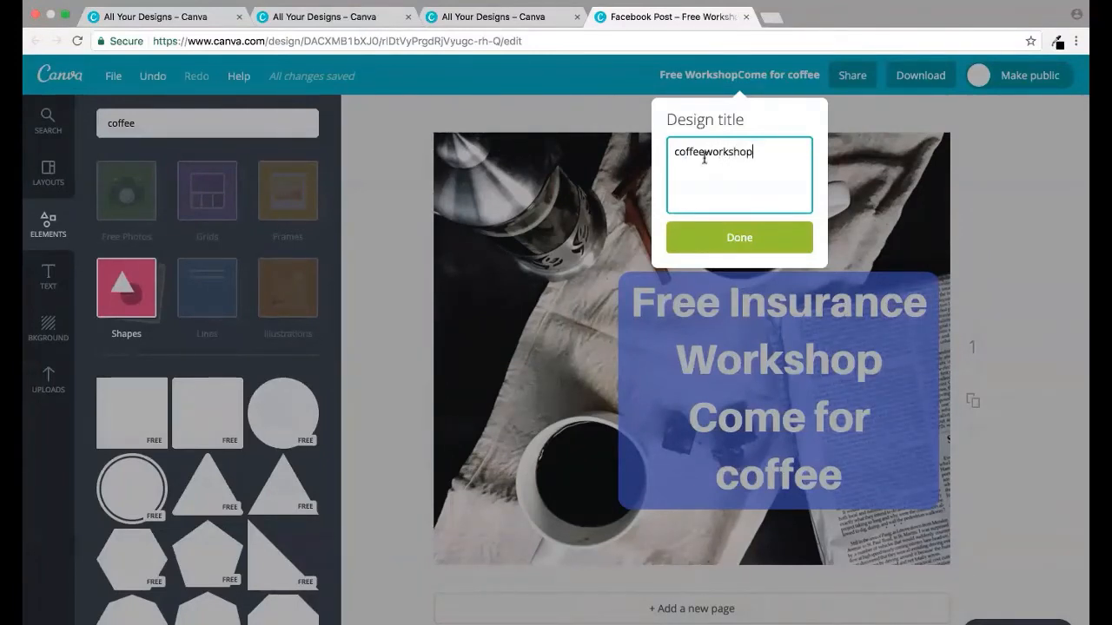
pyautogui.click(724, 234)
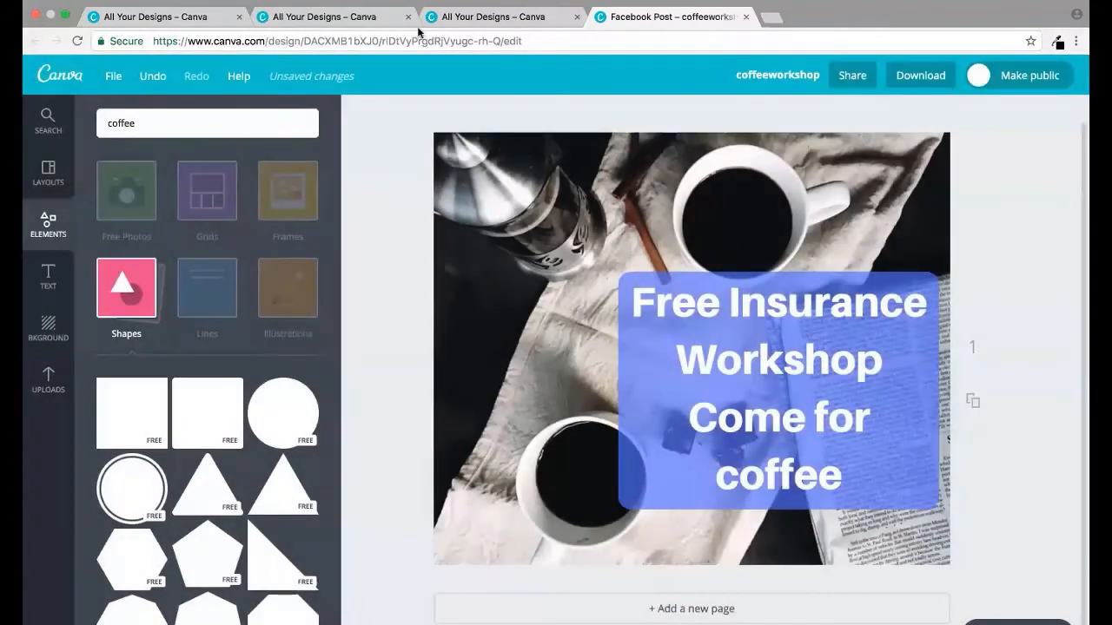
pyautogui.click(111, 80)
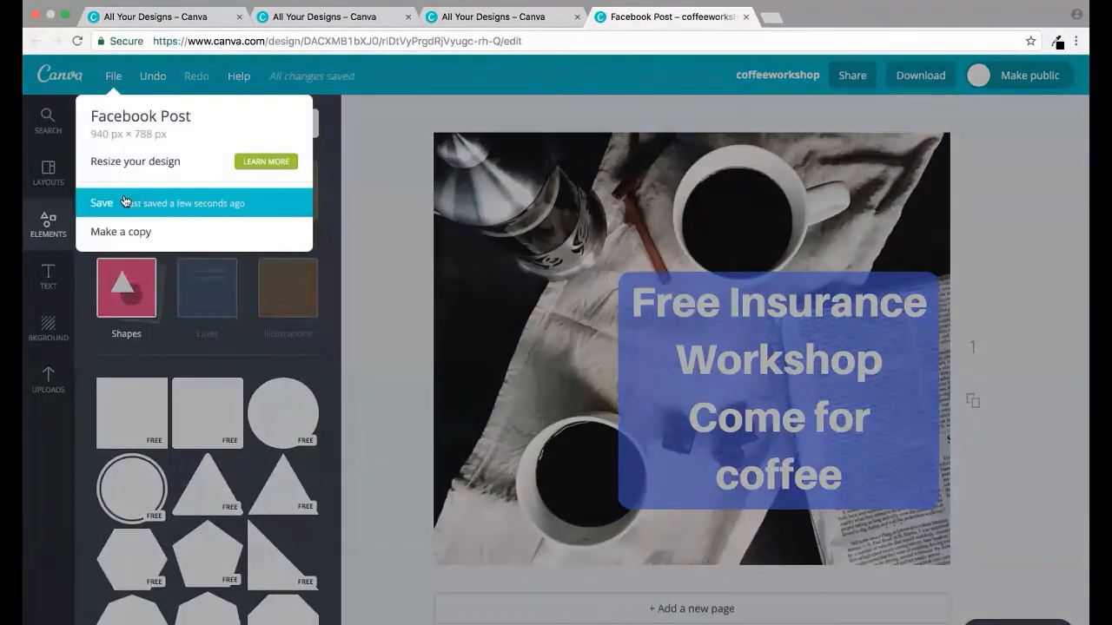
pyautogui.click(122, 201)
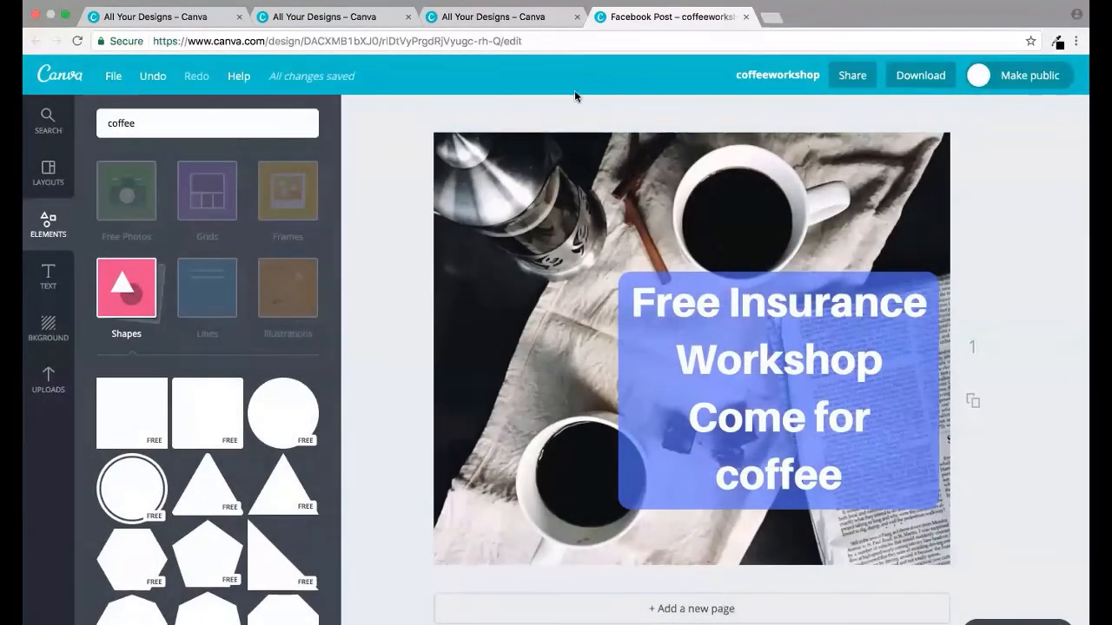
# View the options for inviting people to the design, and switch the design to public and back to private.
pyautogui.click(852, 76)
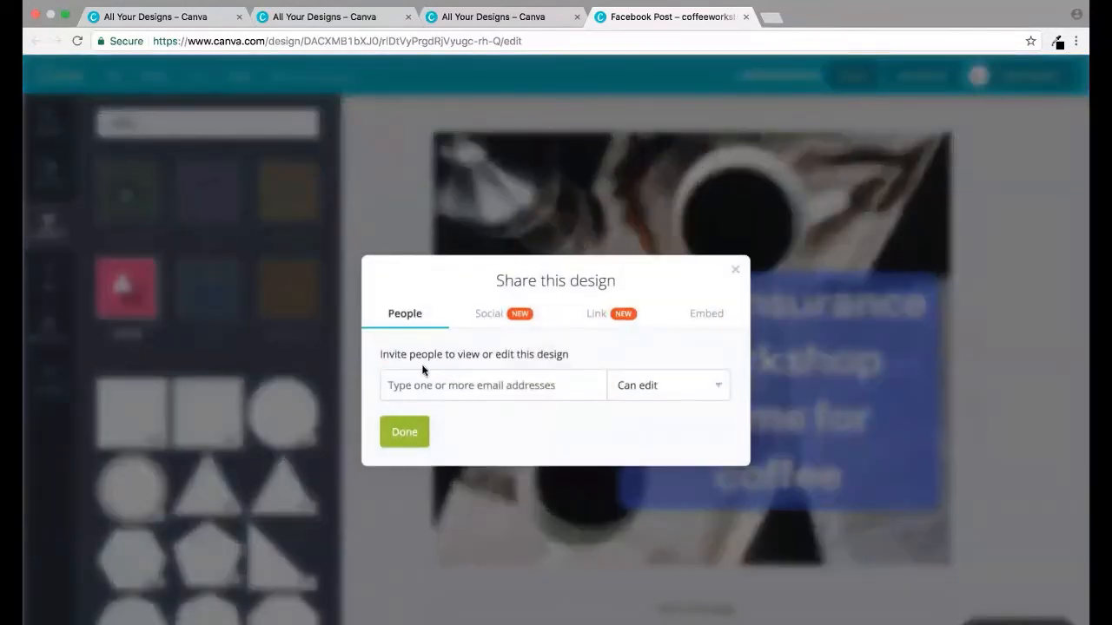
pyautogui.click(734, 271)
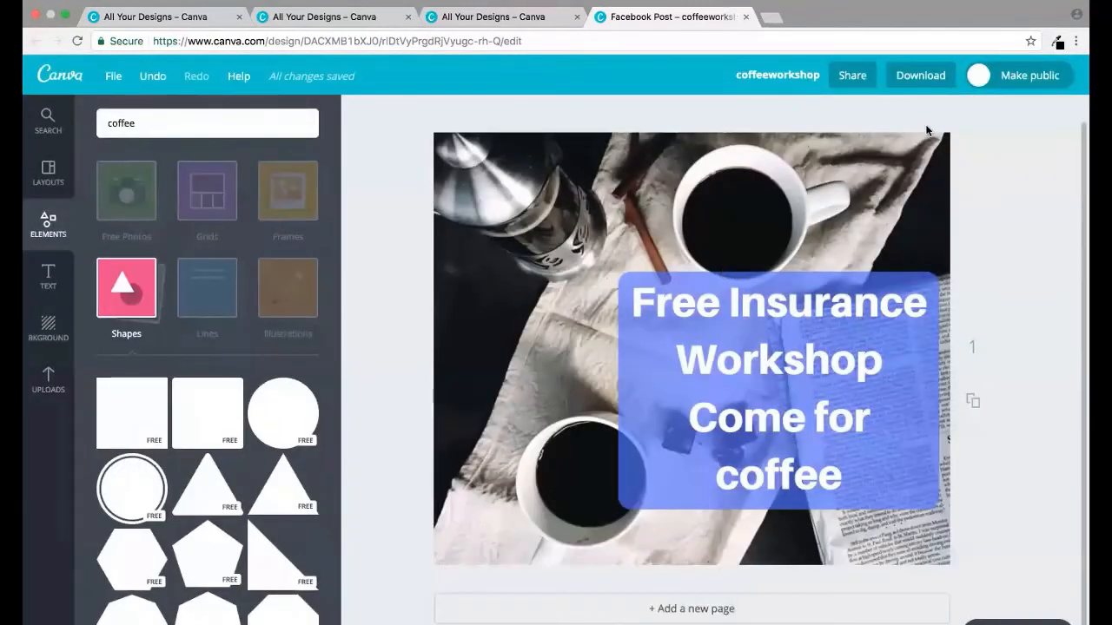
pyautogui.click(1005, 79)
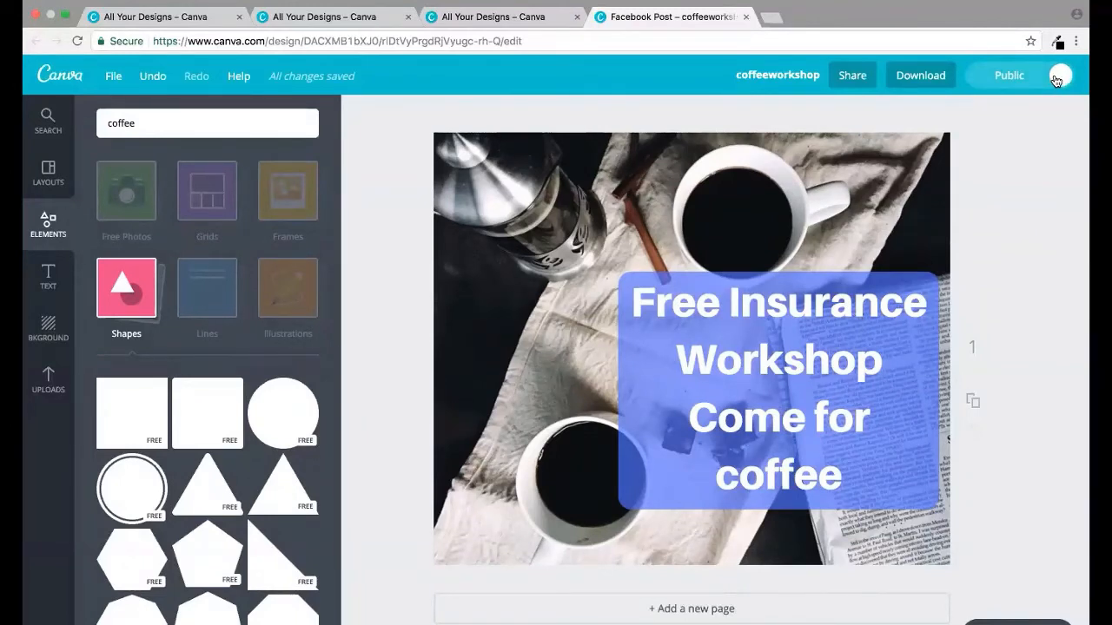
pyautogui.click(1059, 78)
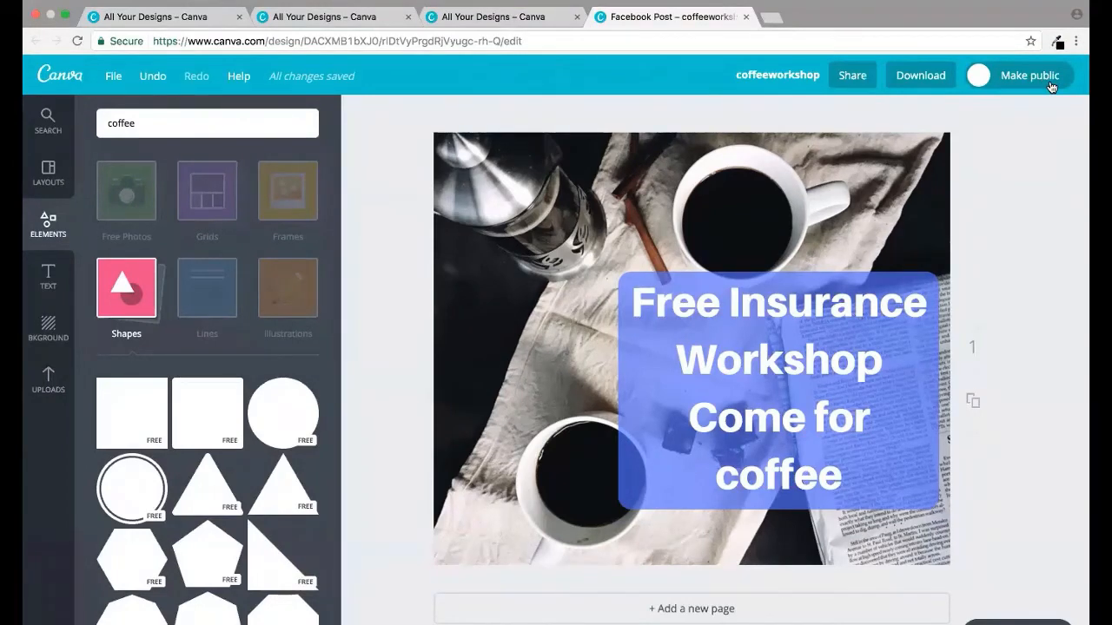
# Download the coffeeworkshop design as a PNG and close the downloaded image's preview window.
pyautogui.click(919, 77)
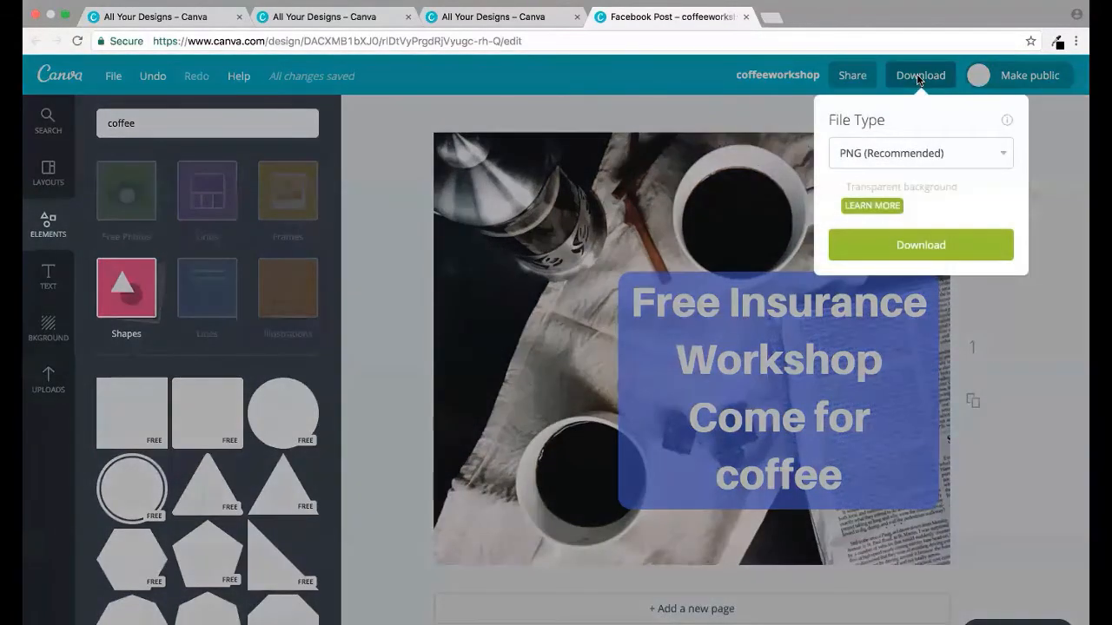
pyautogui.click(917, 155)
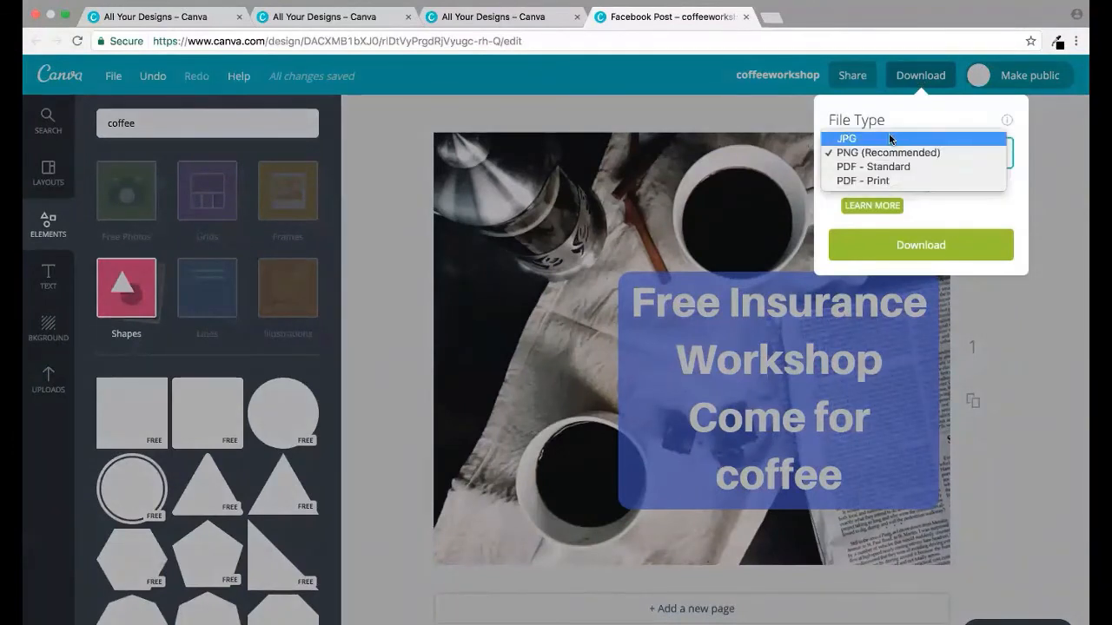
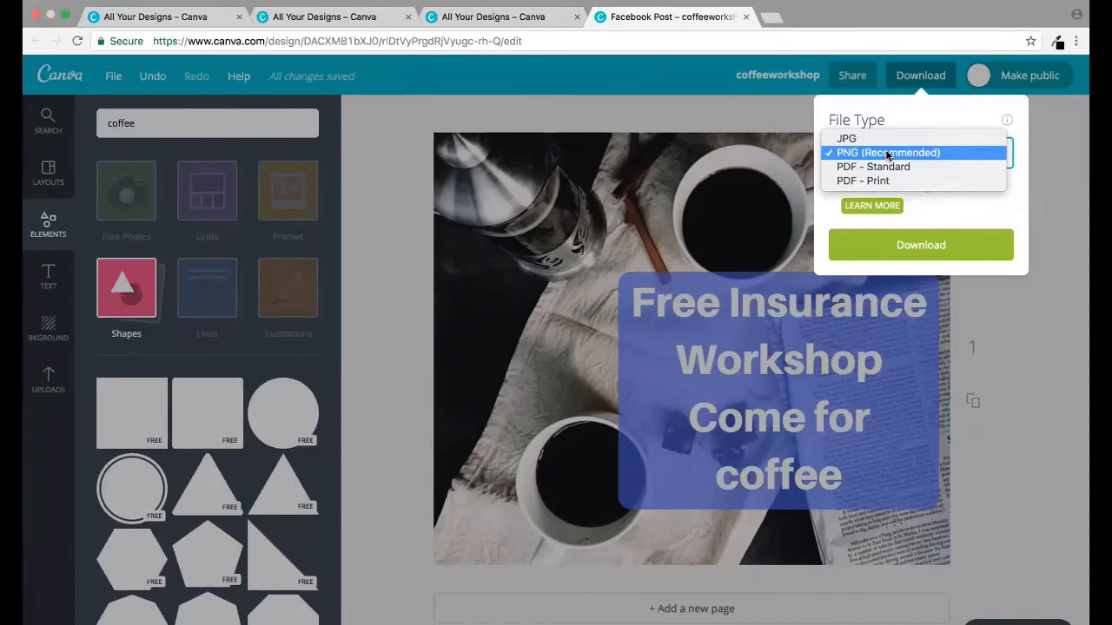
pyautogui.click(920, 245)
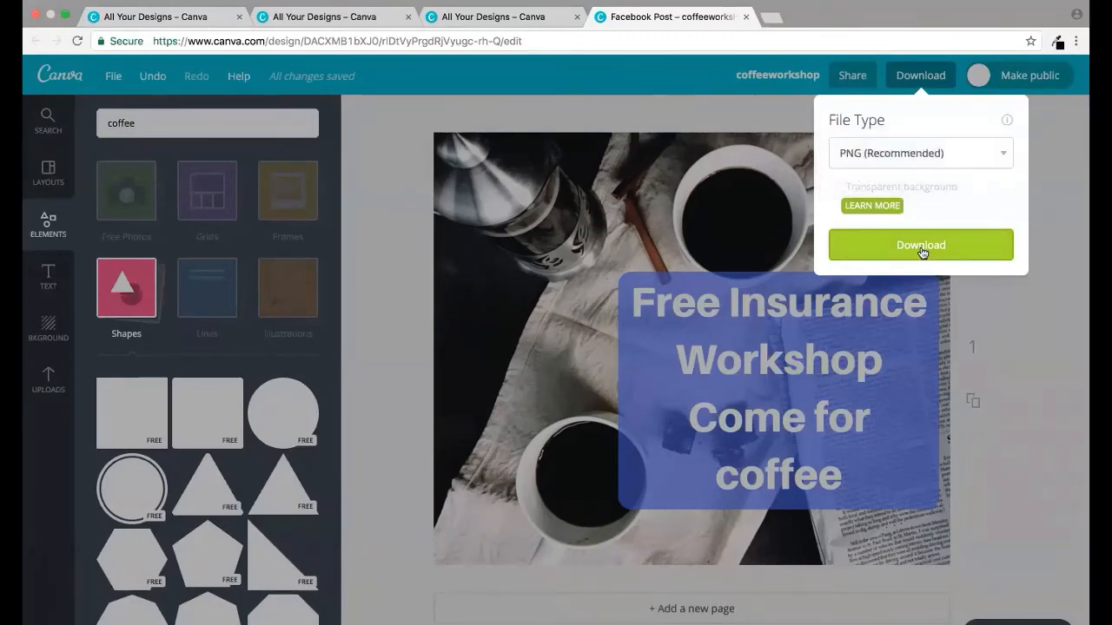
pyautogui.click(920, 245)
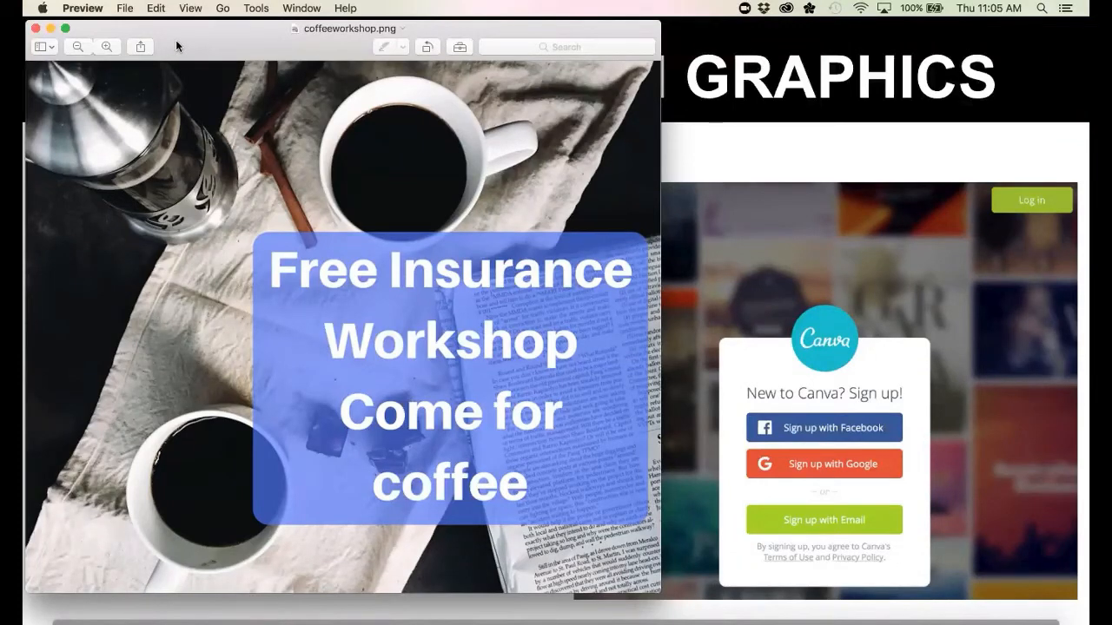
pyautogui.click(34, 28)
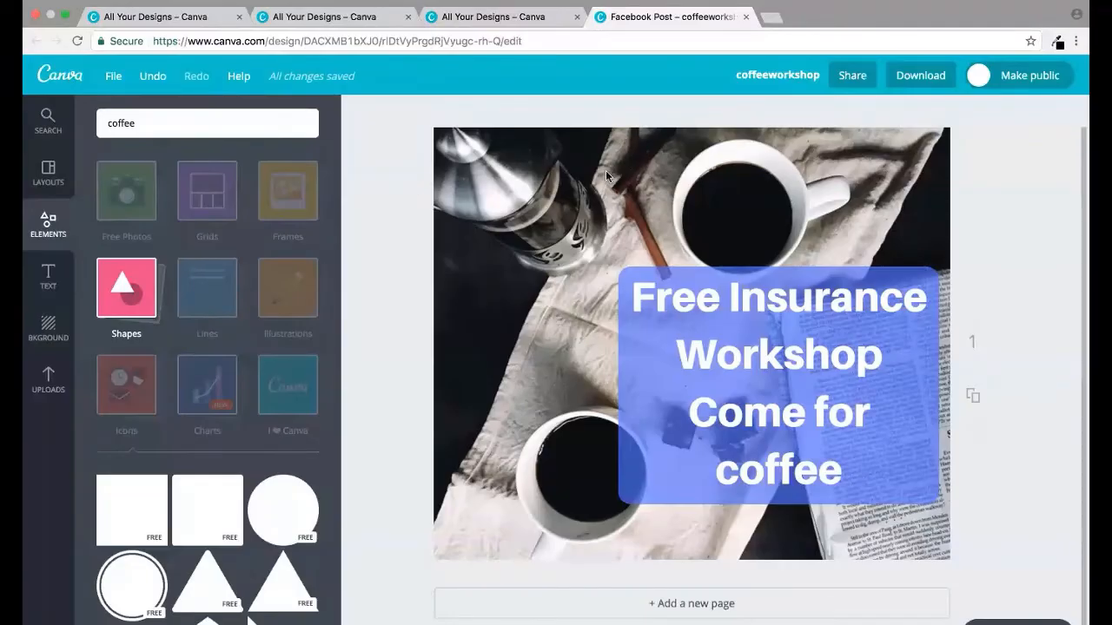
# Return to the overview of all designs and move the hiking and buy 1 get 1 free designs to the trash.
pyautogui.click(52, 79)
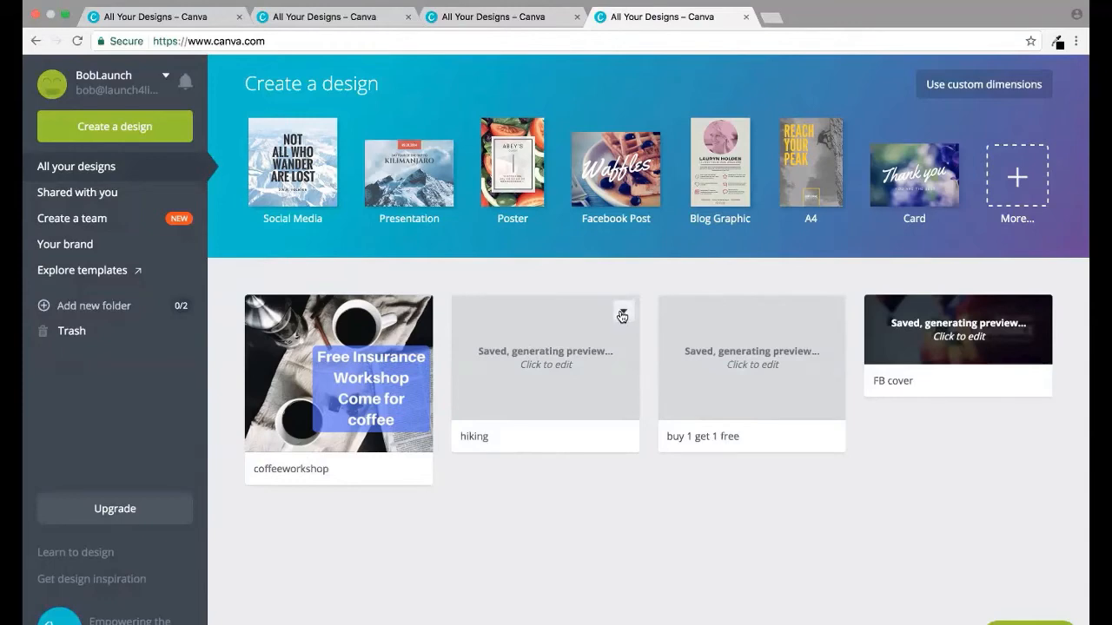
pyautogui.click(622, 315)
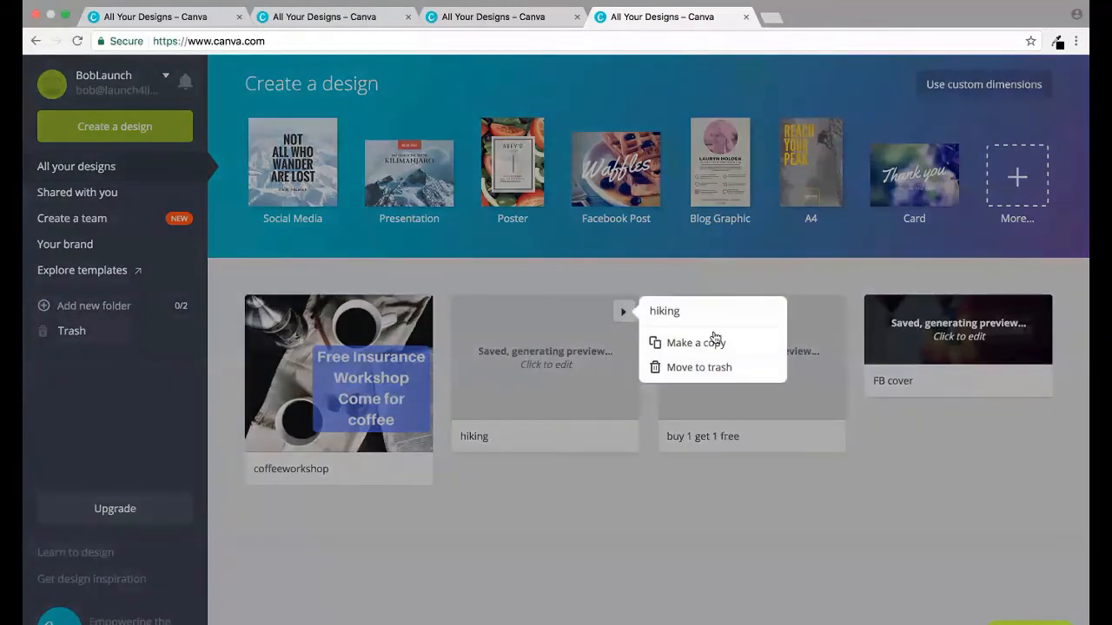
pyautogui.click(699, 370)
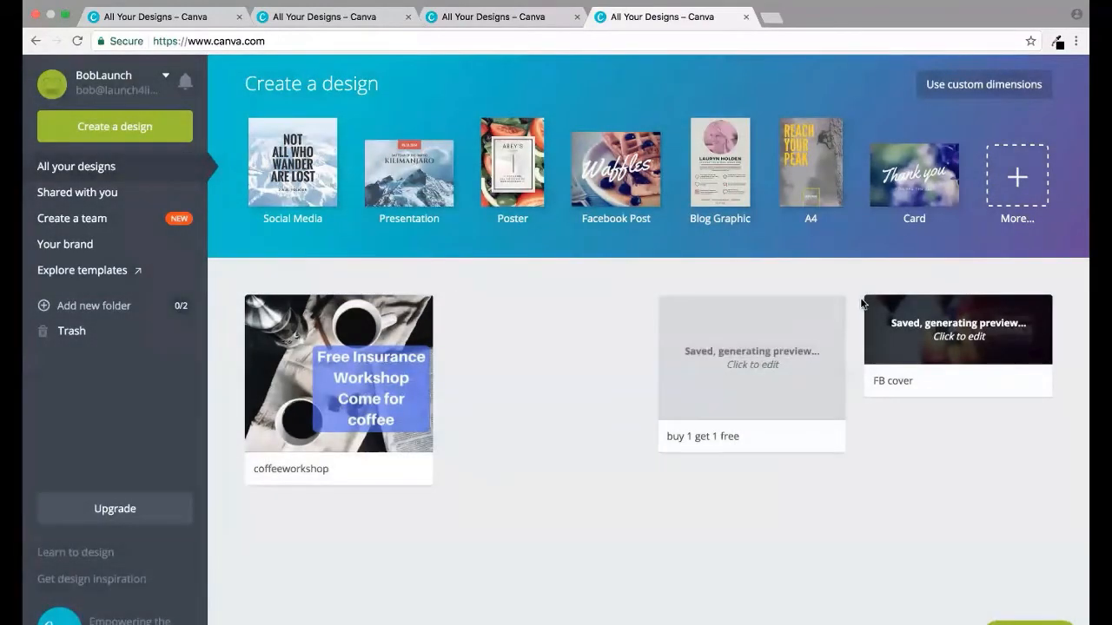
pyautogui.click(830, 312)
pyautogui.click(890, 369)
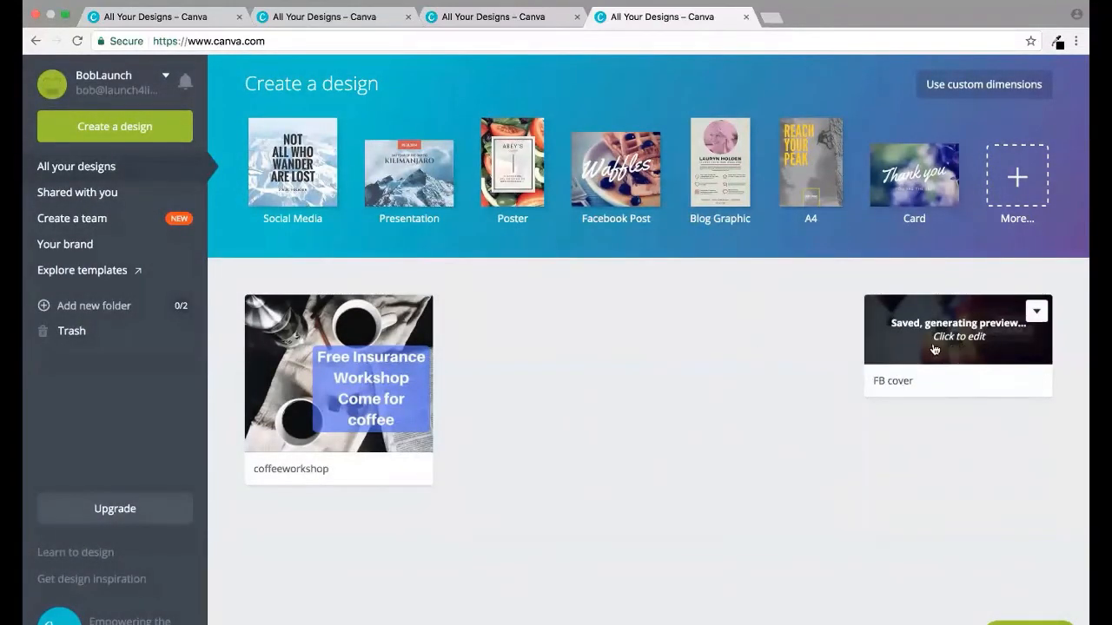
# Open the FB cover design for editing and browse the Canva layouts for Facebook covers.
pyautogui.click(959, 347)
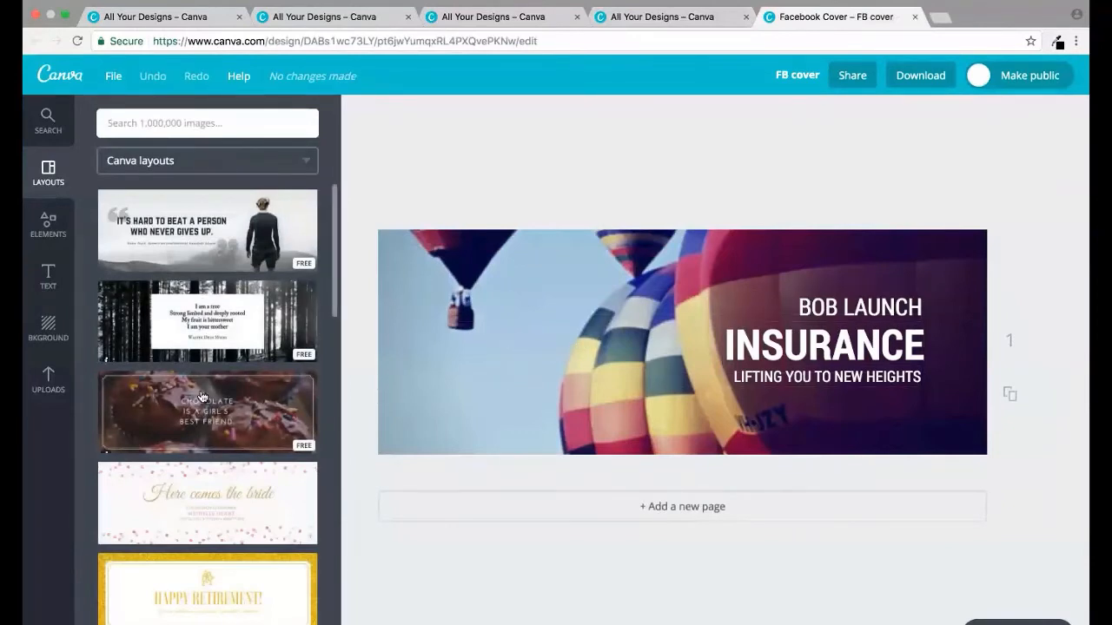
pyautogui.scroll(-5, 192, 453)
pyautogui.scroll(-15, 192, 453)
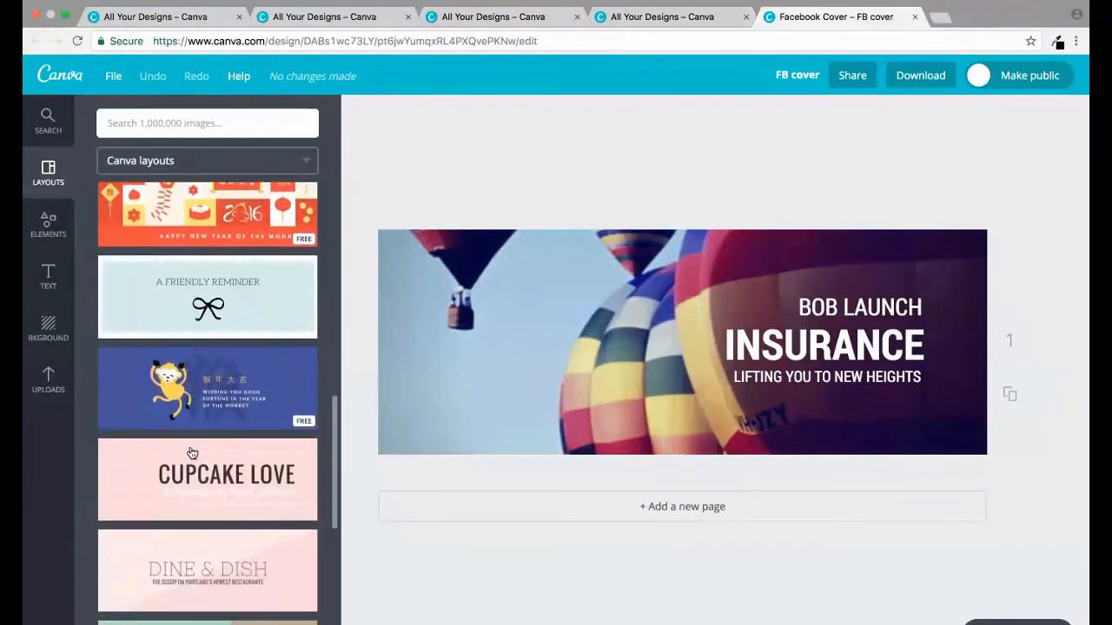
pyautogui.scroll(-10, 192, 451)
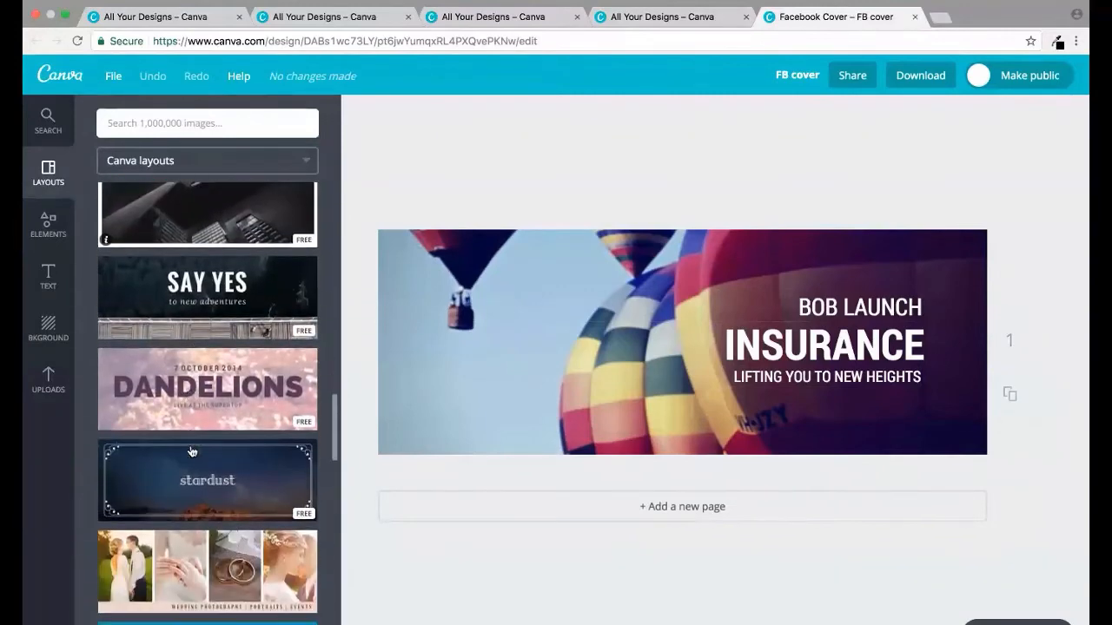
pyautogui.scroll(-8, 192, 451)
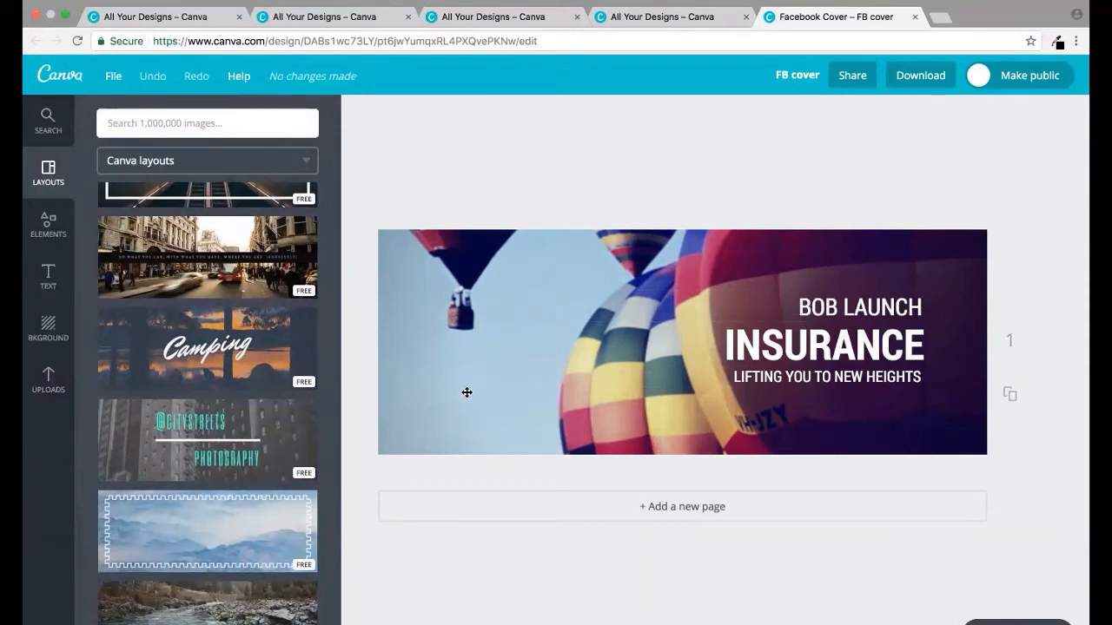
# Examine the cover's separate elements by selecting the balloon background photo, the name line and the INSURANCE text.
pyautogui.click(467, 393)
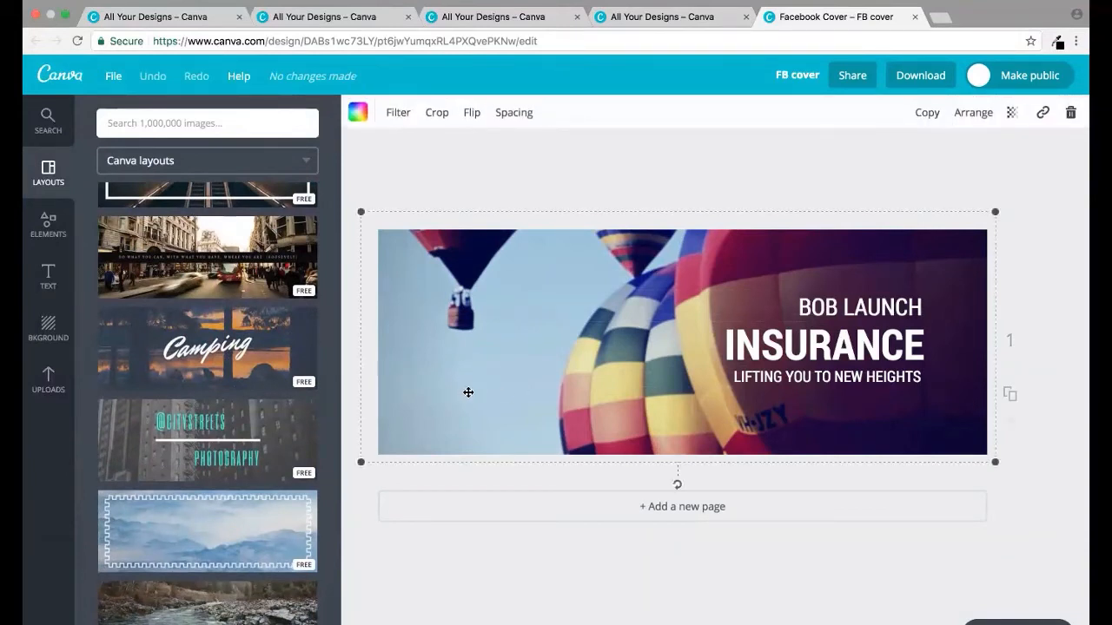
pyautogui.click(879, 308)
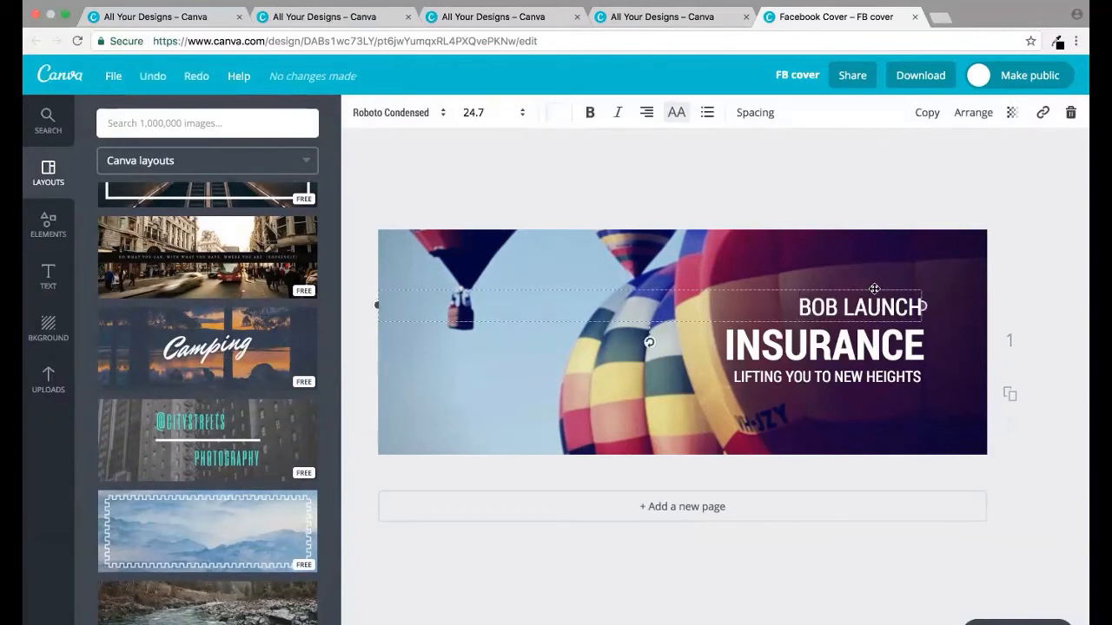
pyautogui.click(864, 346)
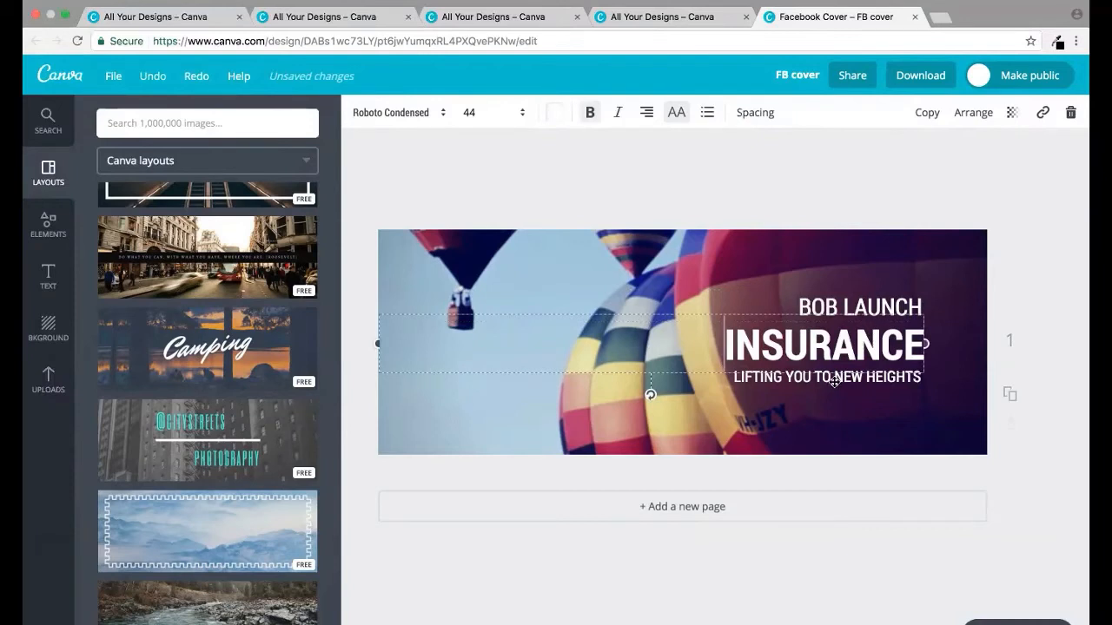
pyautogui.click(851, 302)
pyautogui.click(847, 348)
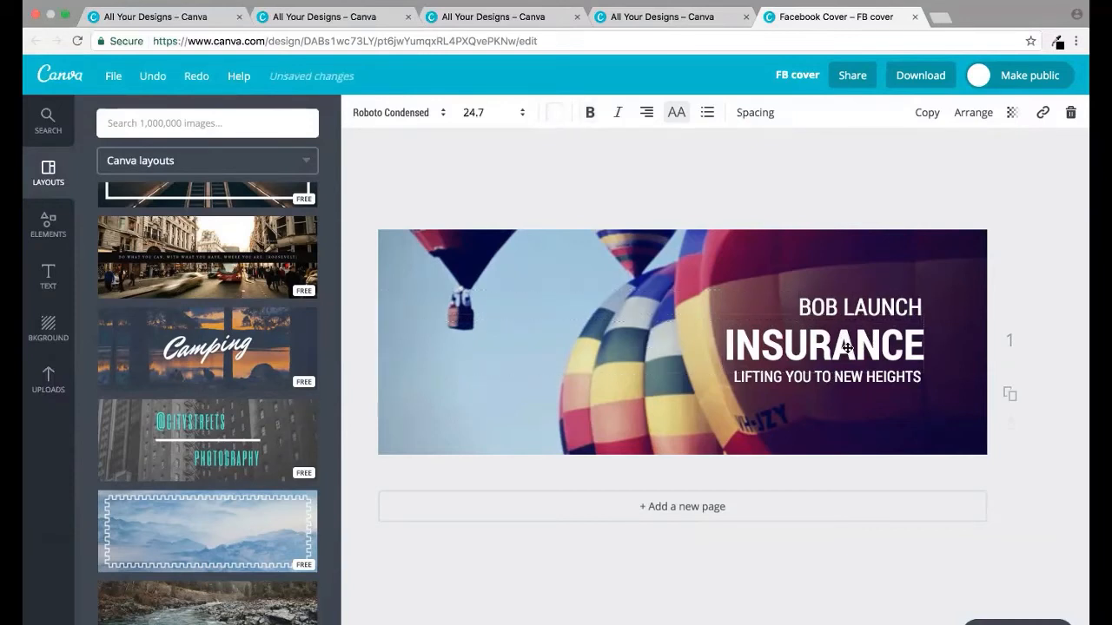
pyautogui.click(859, 295)
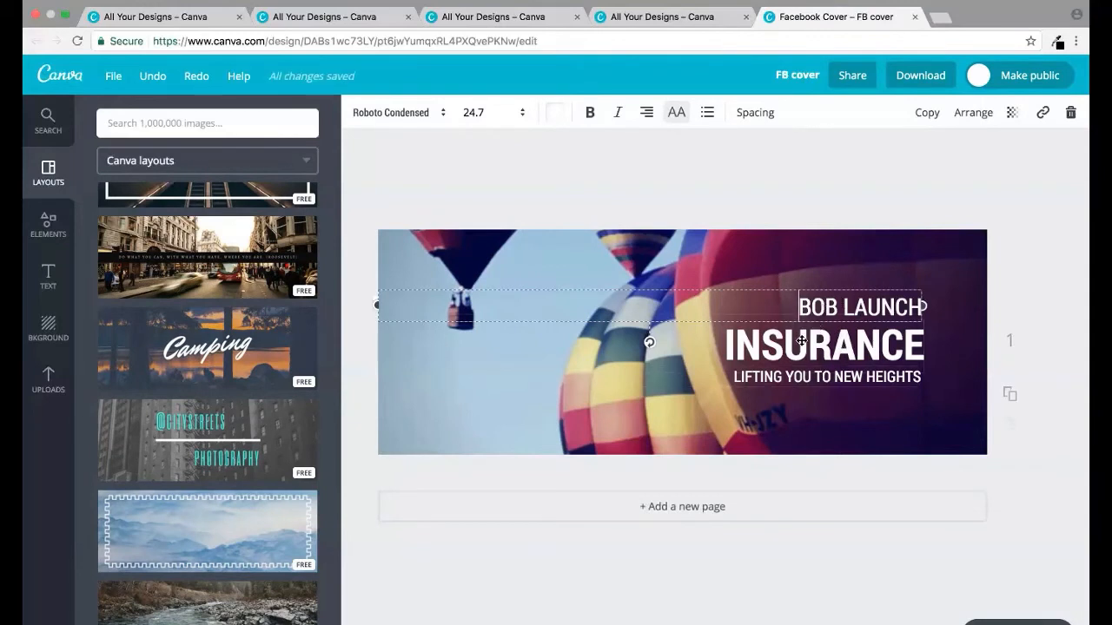
pyautogui.click(803, 351)
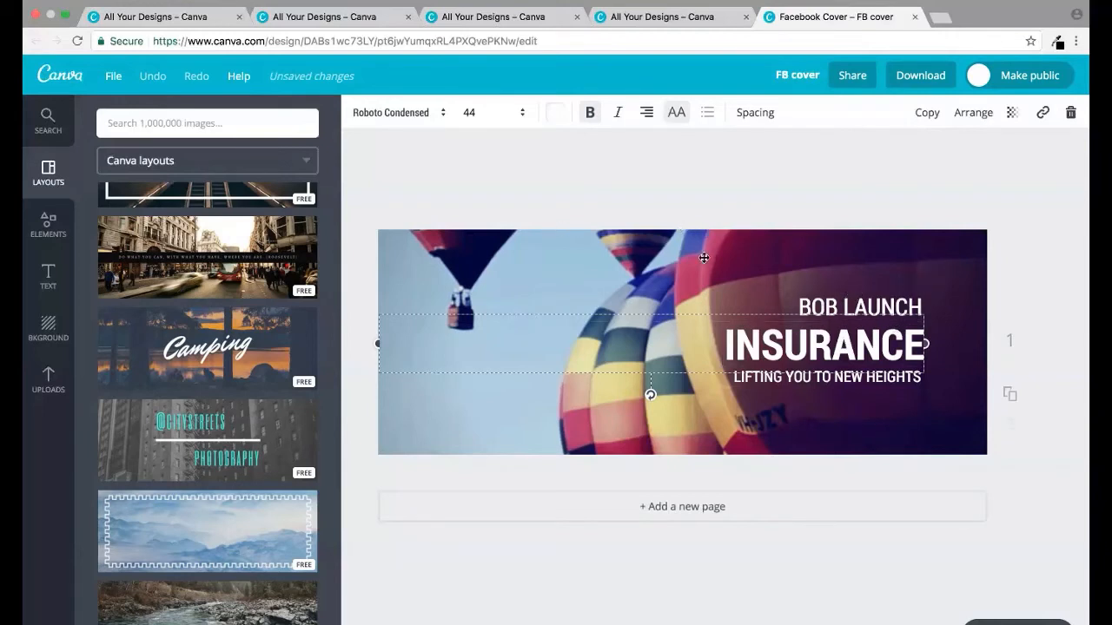
pyautogui.click(665, 265)
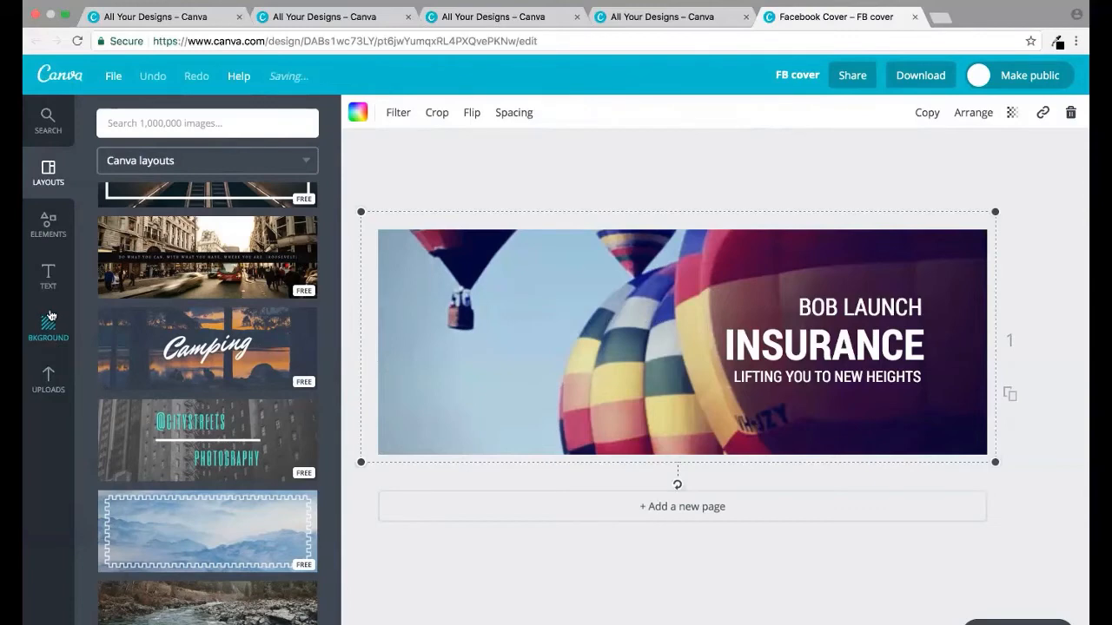
# Add a square shape over the cover's balloons, colour it green and set its transparency to 54.
pyautogui.click(48, 224)
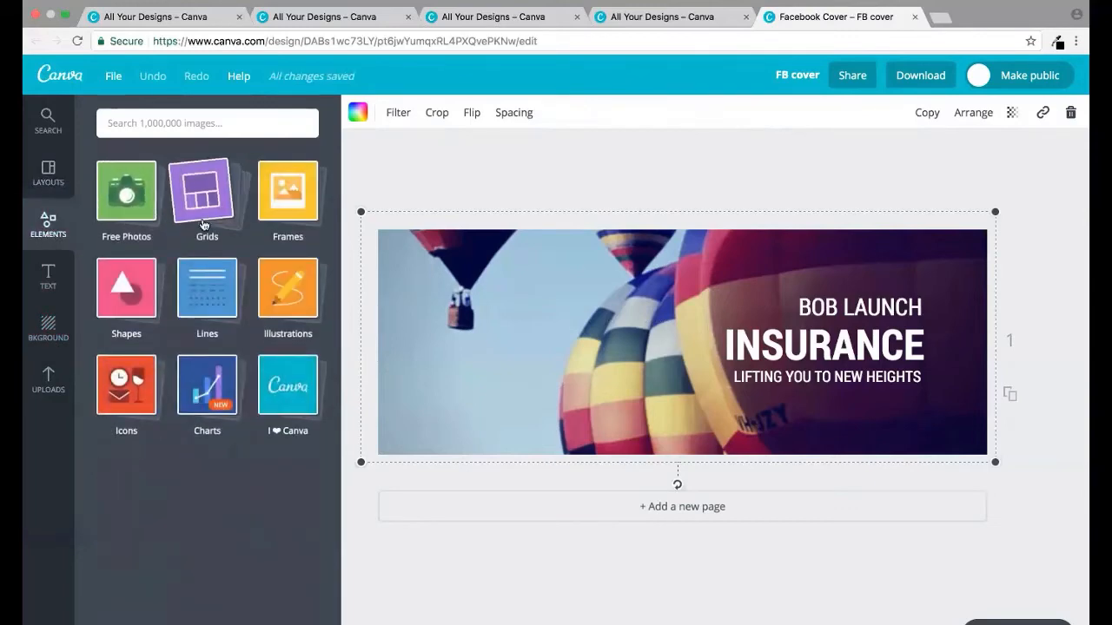
pyautogui.click(135, 291)
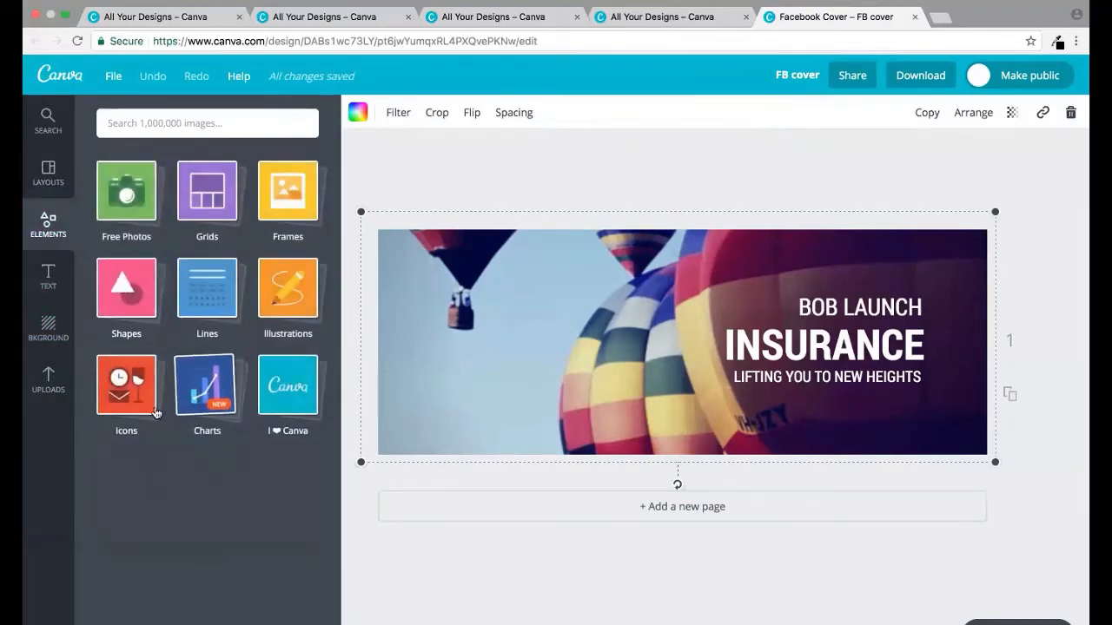
pyautogui.click(126, 309)
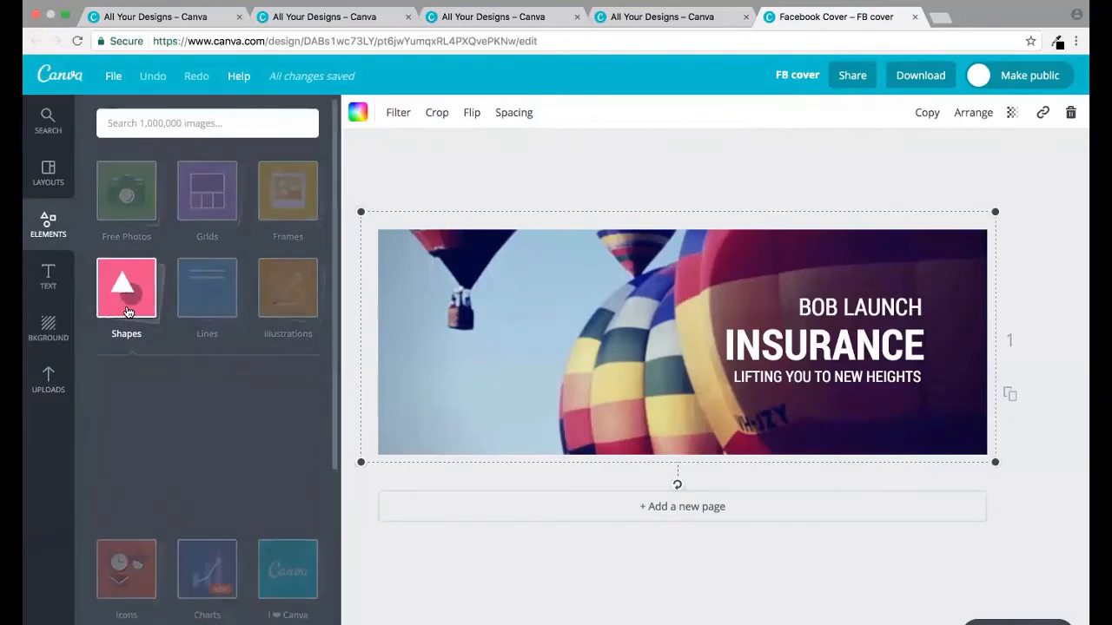
pyautogui.click(160, 409)
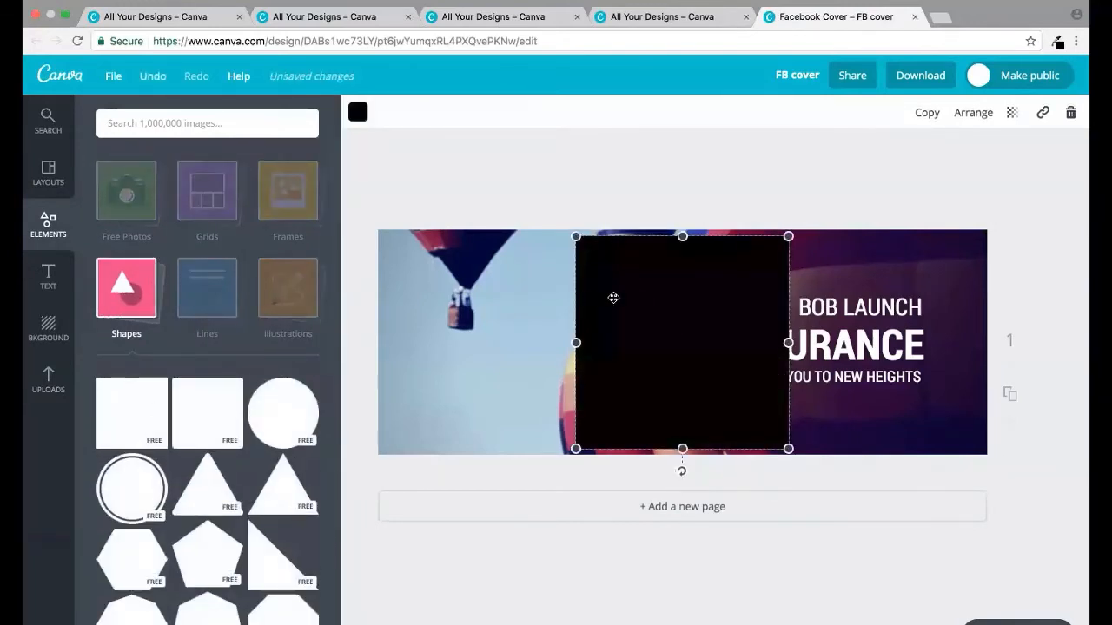
pyautogui.moveTo(620, 298); pyautogui.dragTo(499, 299)
pyautogui.click(358, 113)
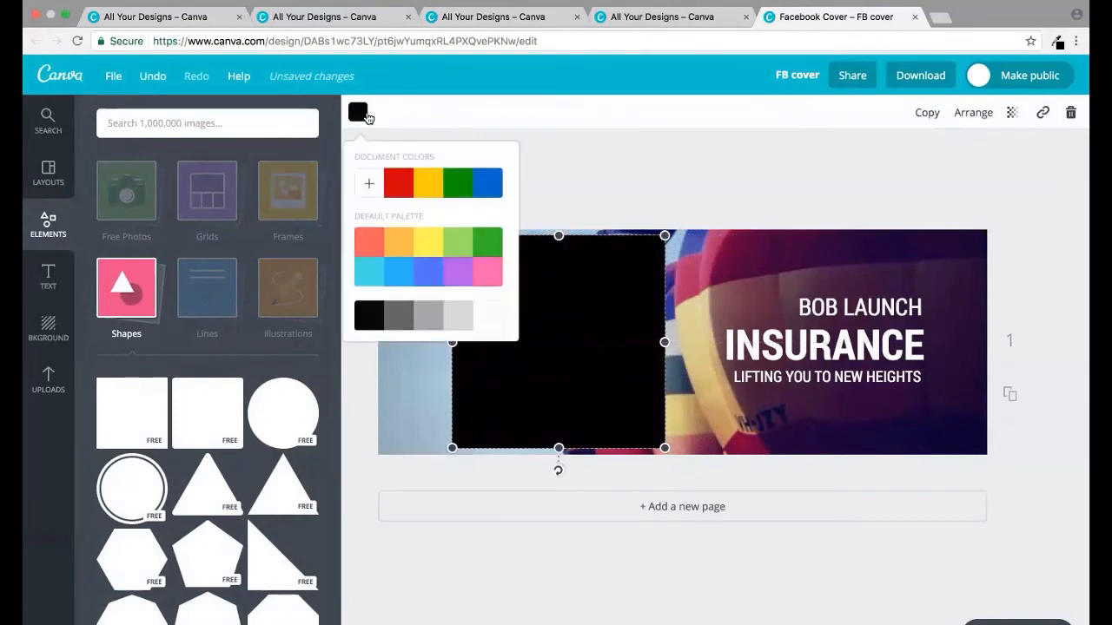
pyautogui.click(458, 191)
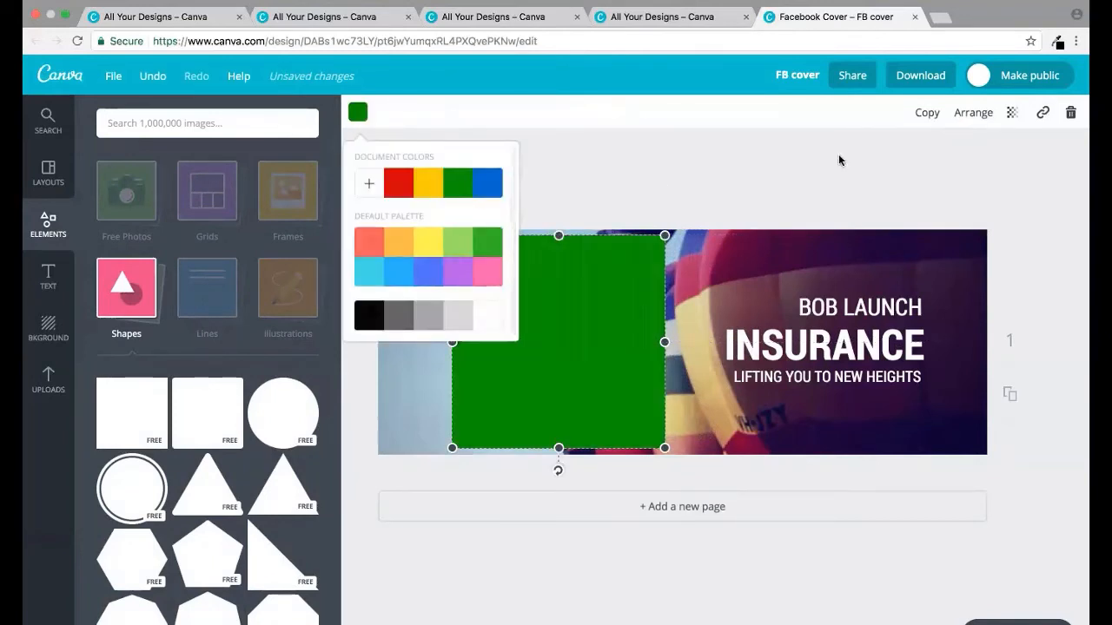
pyautogui.click(1012, 113)
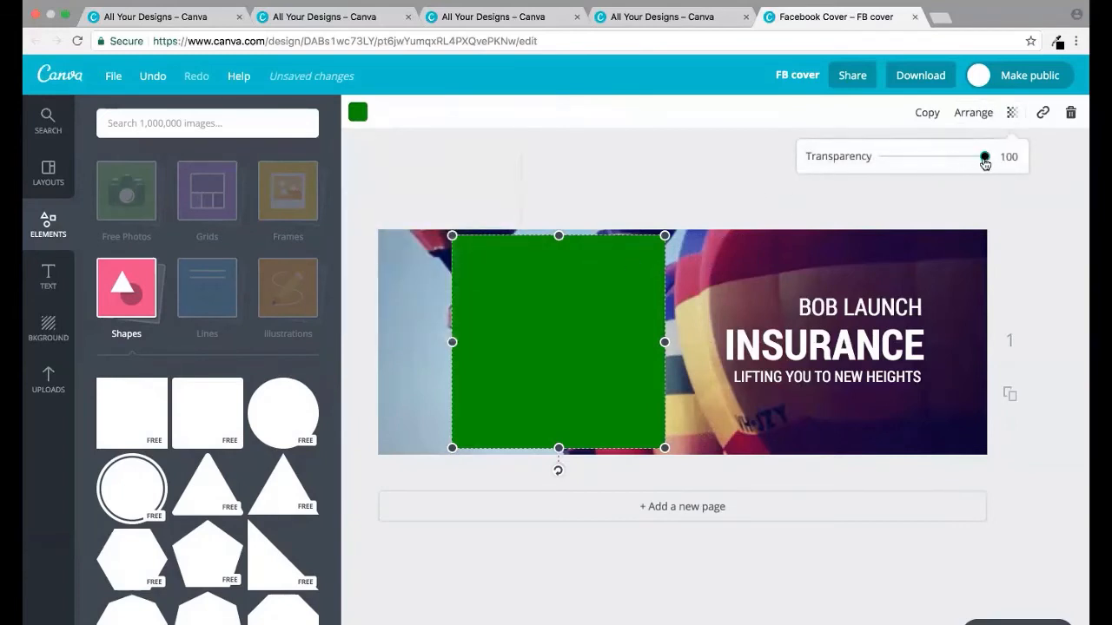
pyautogui.moveTo(984, 156); pyautogui.dragTo(938, 162)
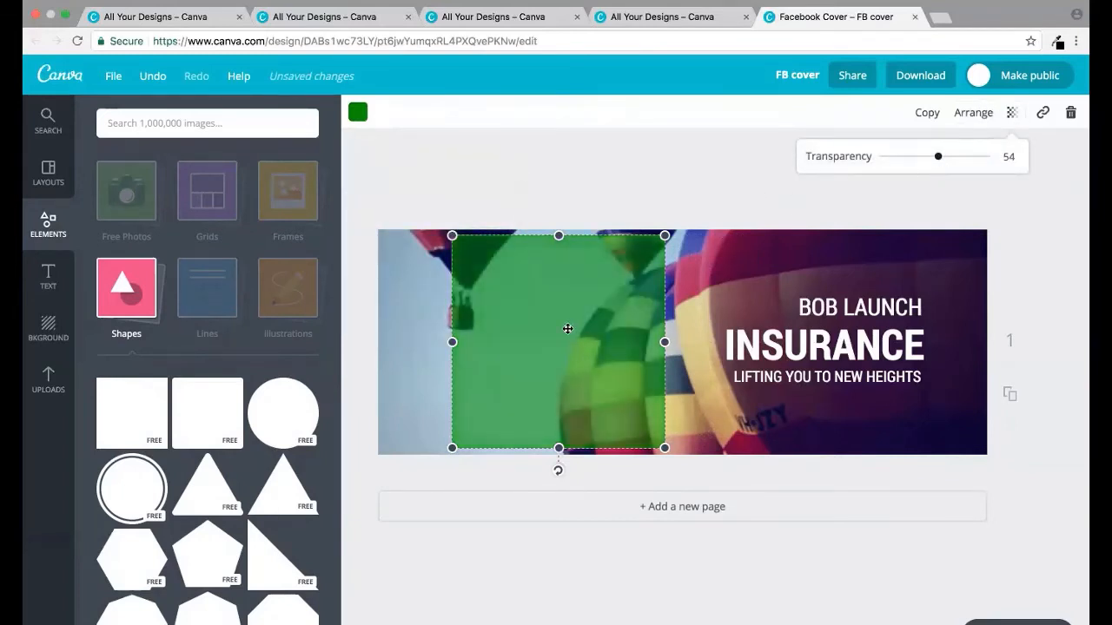
# Stretch the green square across the cover text and down to the cover's lower edge, and delete it.
pyautogui.moveTo(566, 324); pyautogui.dragTo(555, 323)
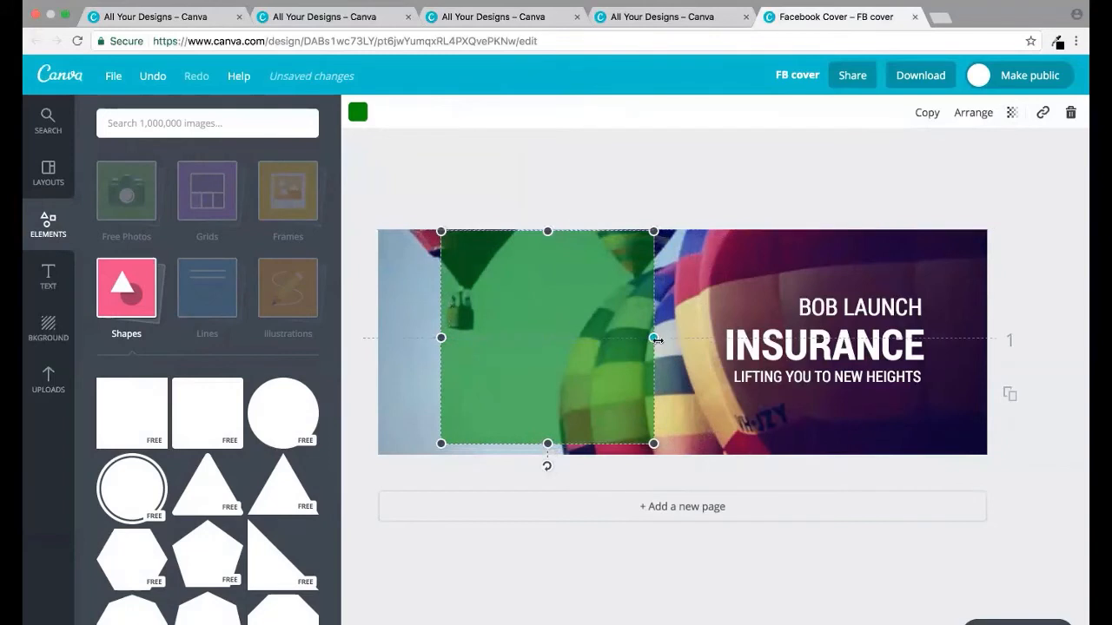
pyautogui.moveTo(658, 342); pyautogui.dragTo(928, 338)
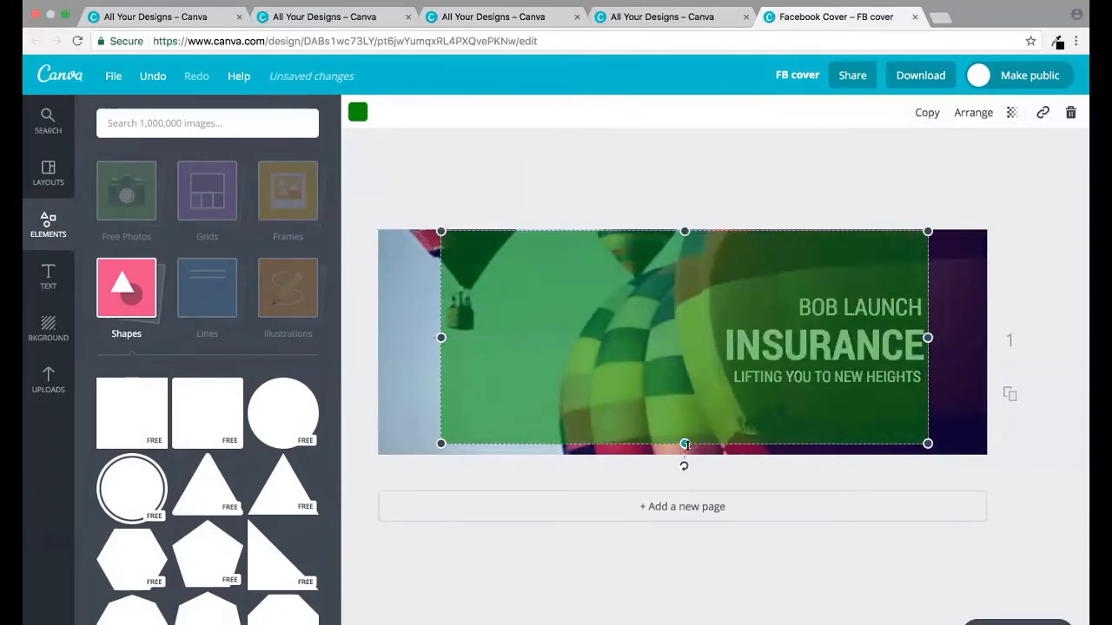
pyautogui.moveTo(681, 444); pyautogui.dragTo(679, 454)
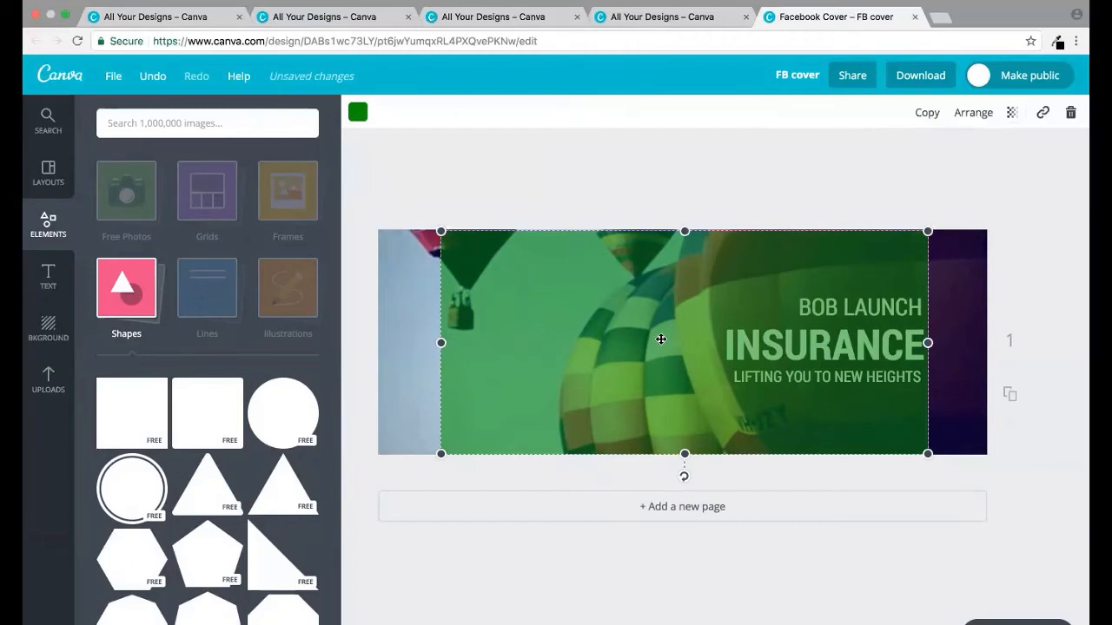
pyautogui.press('Delete')
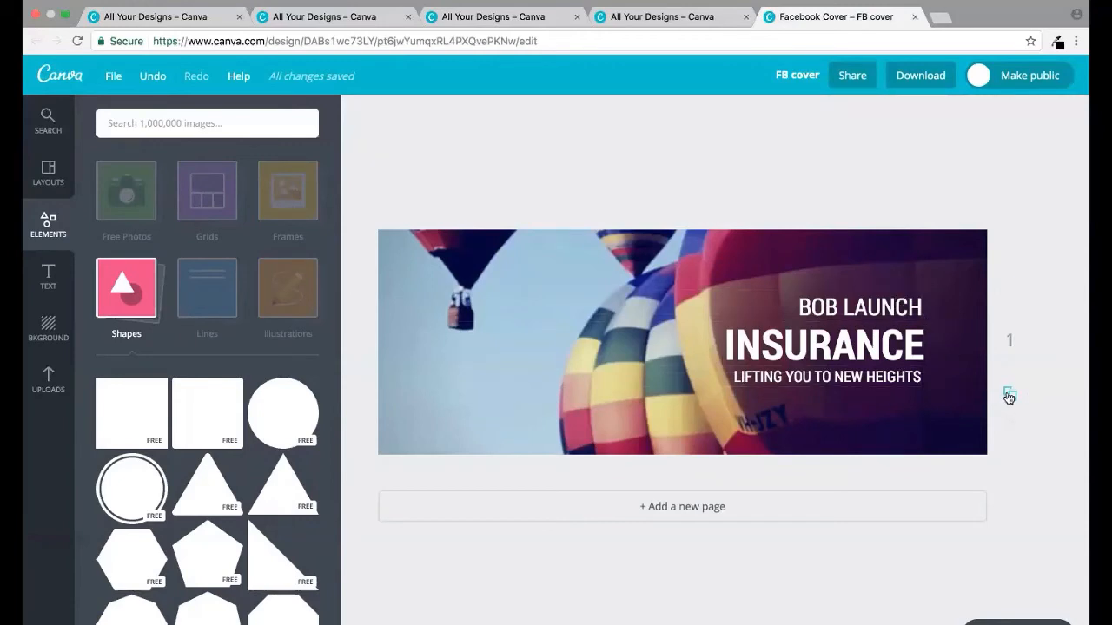
# Make a copy of the FB cover design and title the copy FB Cover2.
pyautogui.click(111, 78)
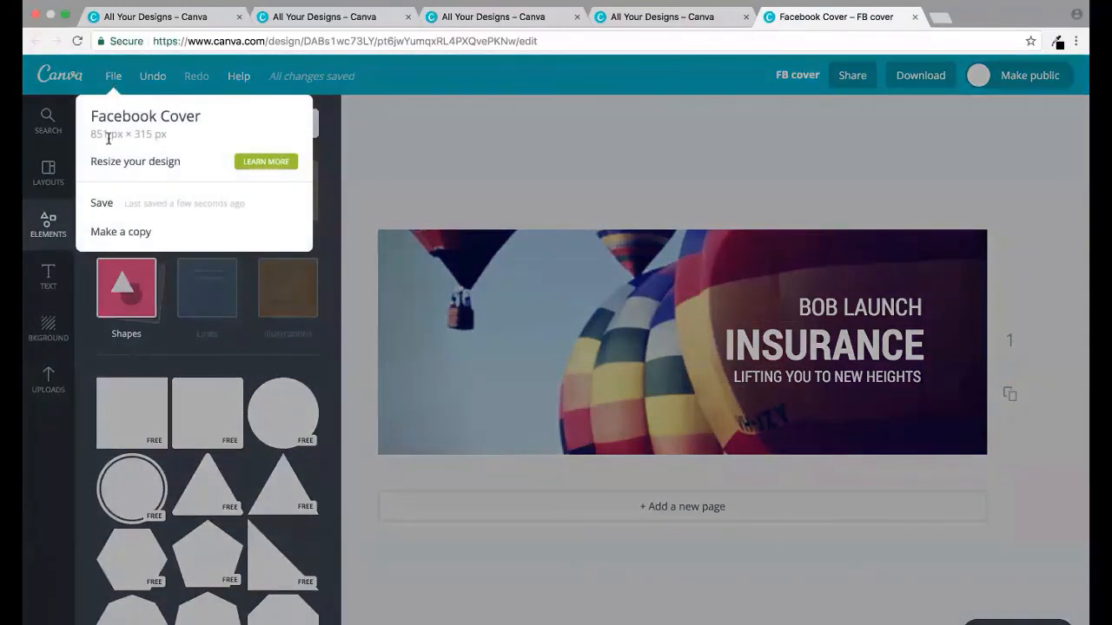
pyautogui.click(123, 232)
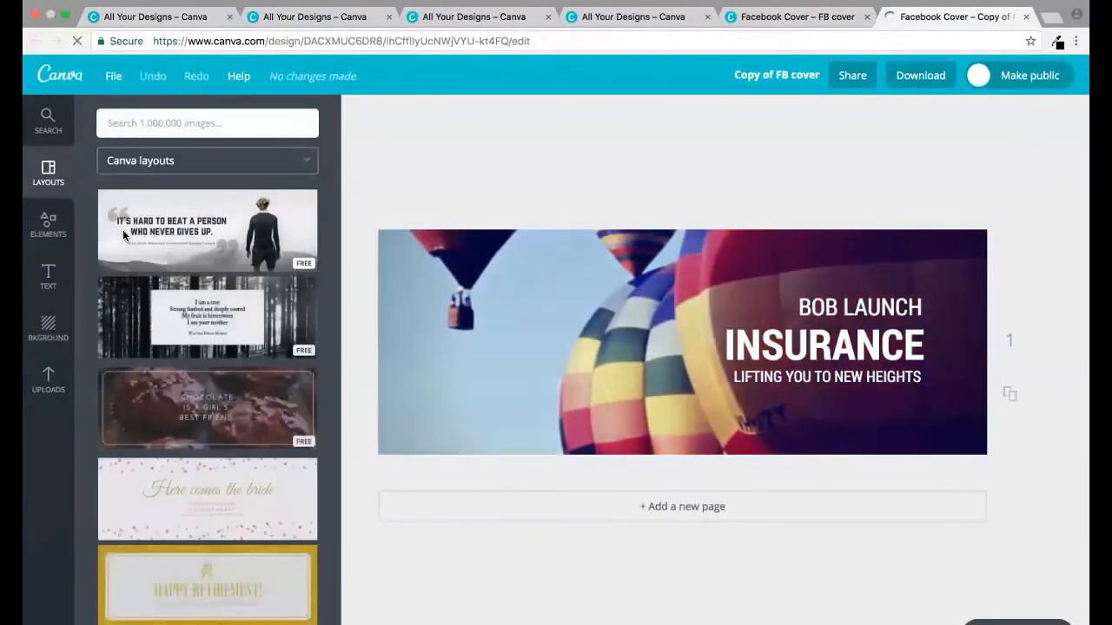
pyautogui.click(799, 77)
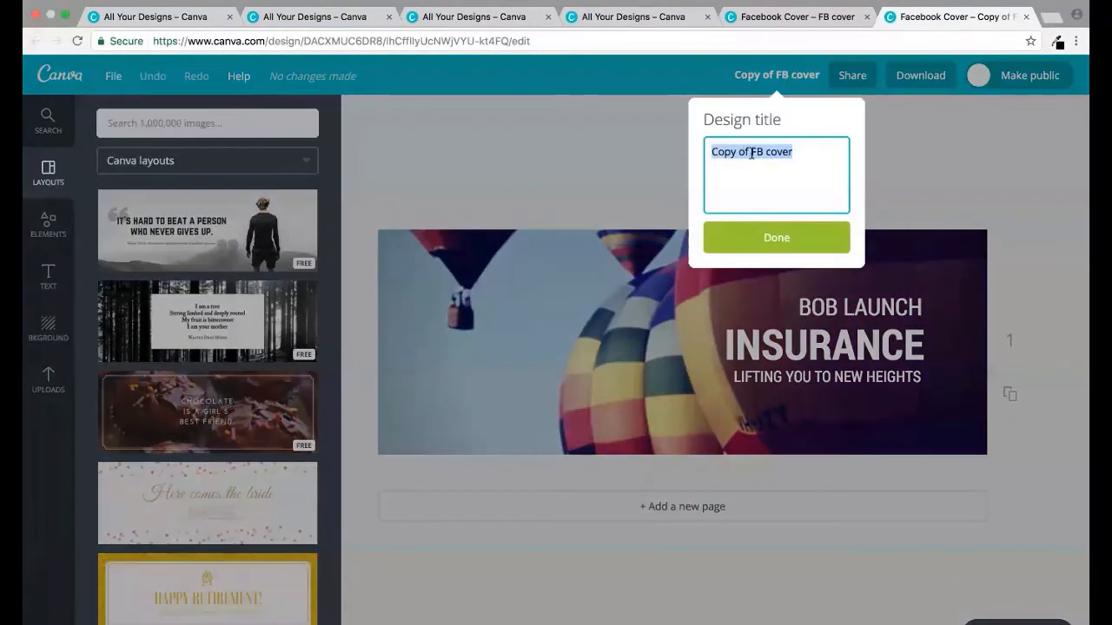
pyautogui.press('BackSpace')
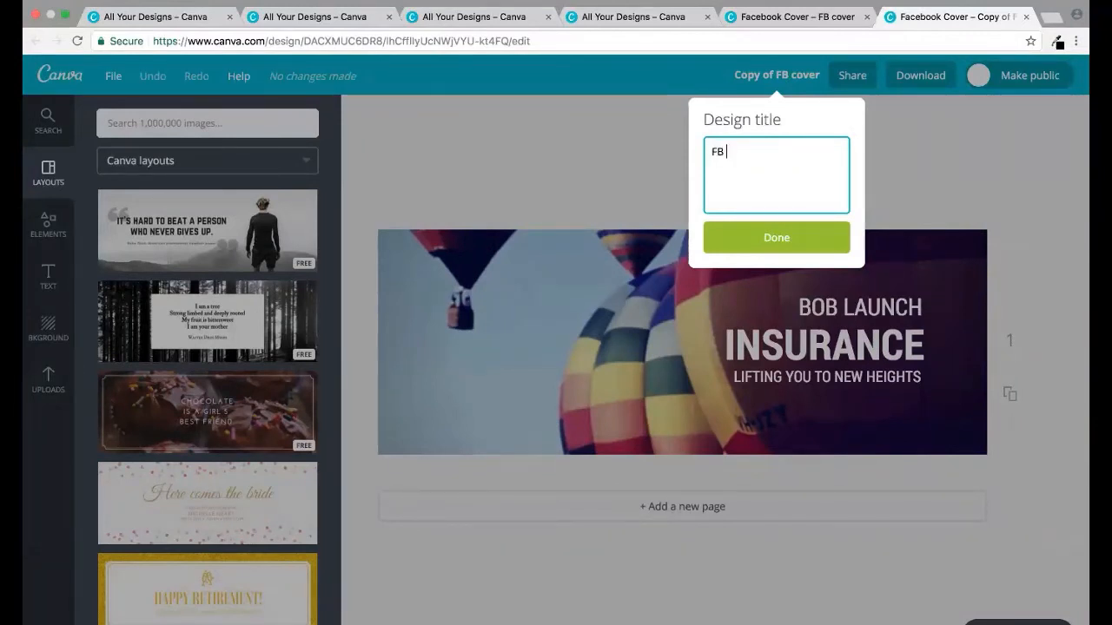
pyautogui.write('FB CO')
pyautogui.press('BackSpace')
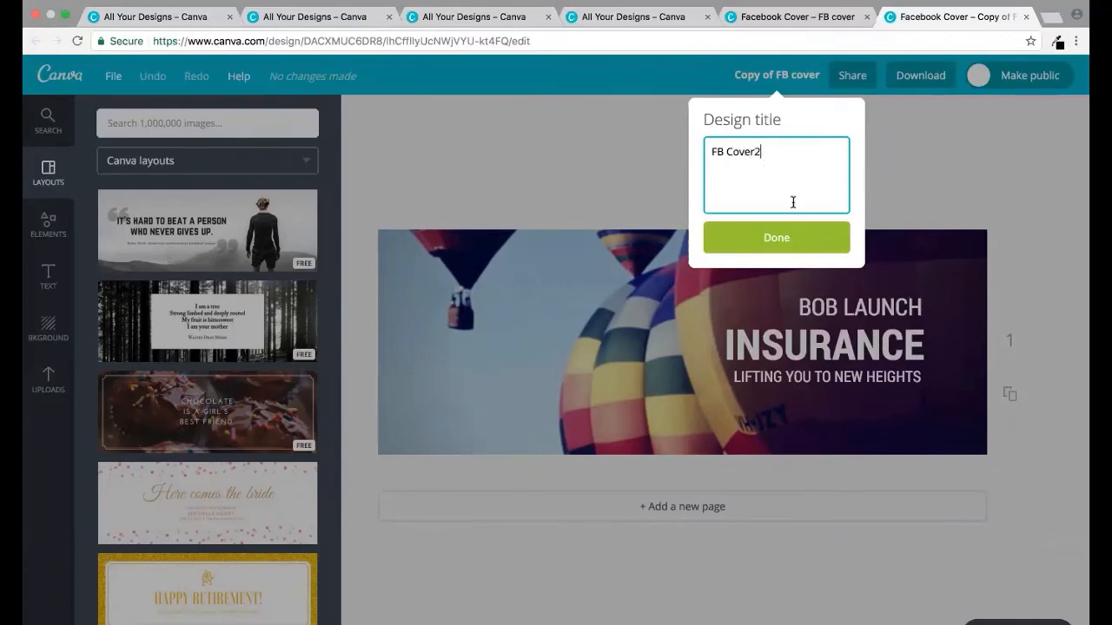
pyautogui.click(792, 238)
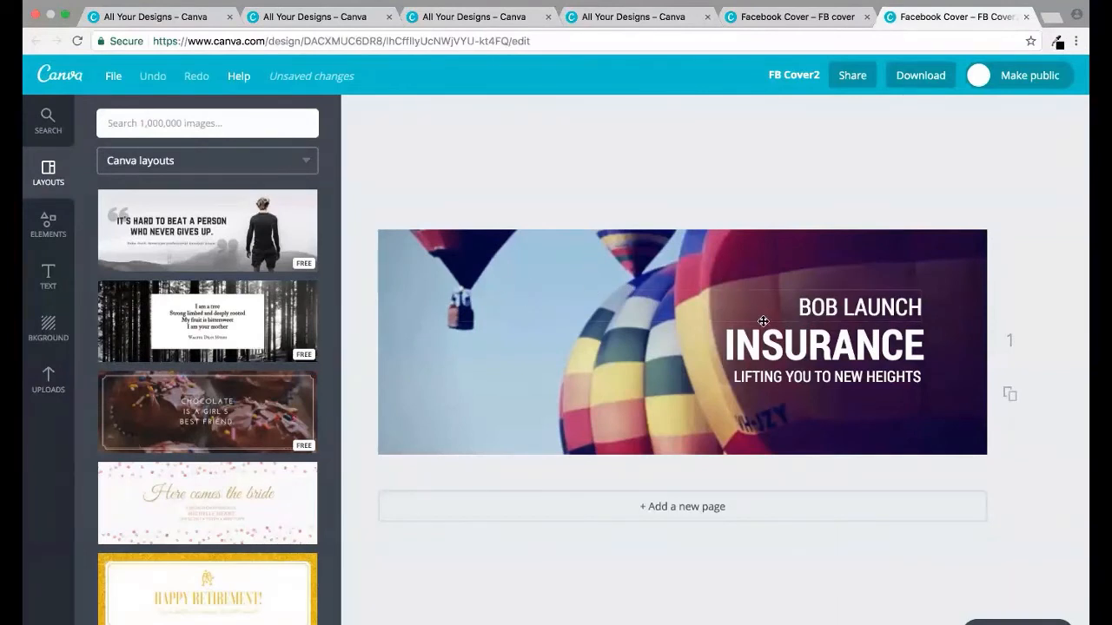
# Replace the balloon background of FB Cover2 with the free blue underwater photo of a jellyfish.
pyautogui.click(458, 392)
pyautogui.press('Delete')
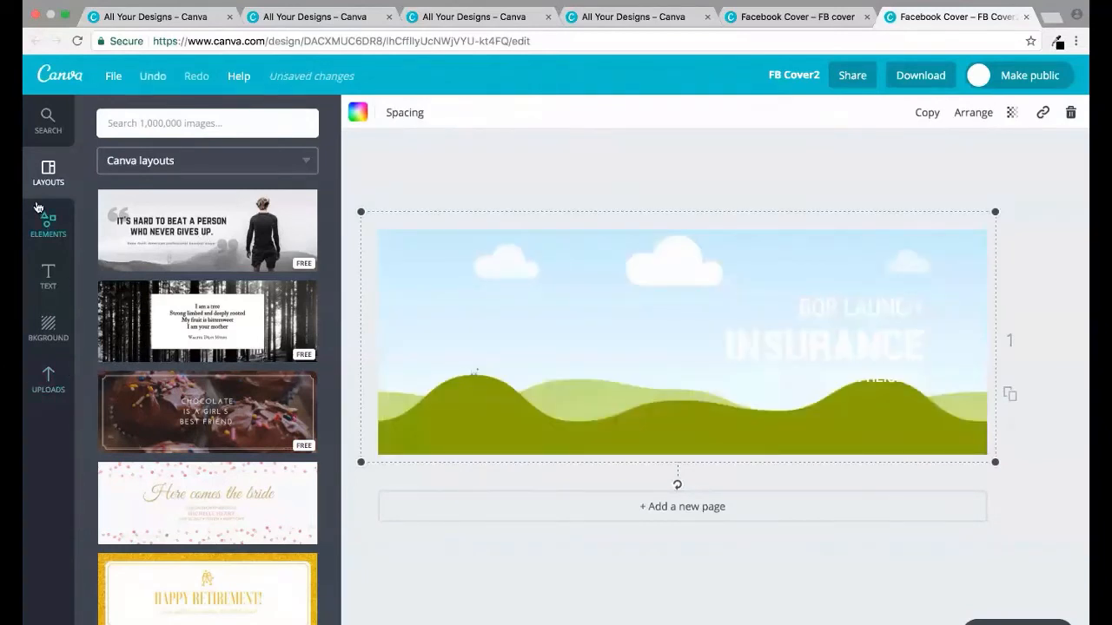
pyautogui.click(48, 239)
pyautogui.click(137, 201)
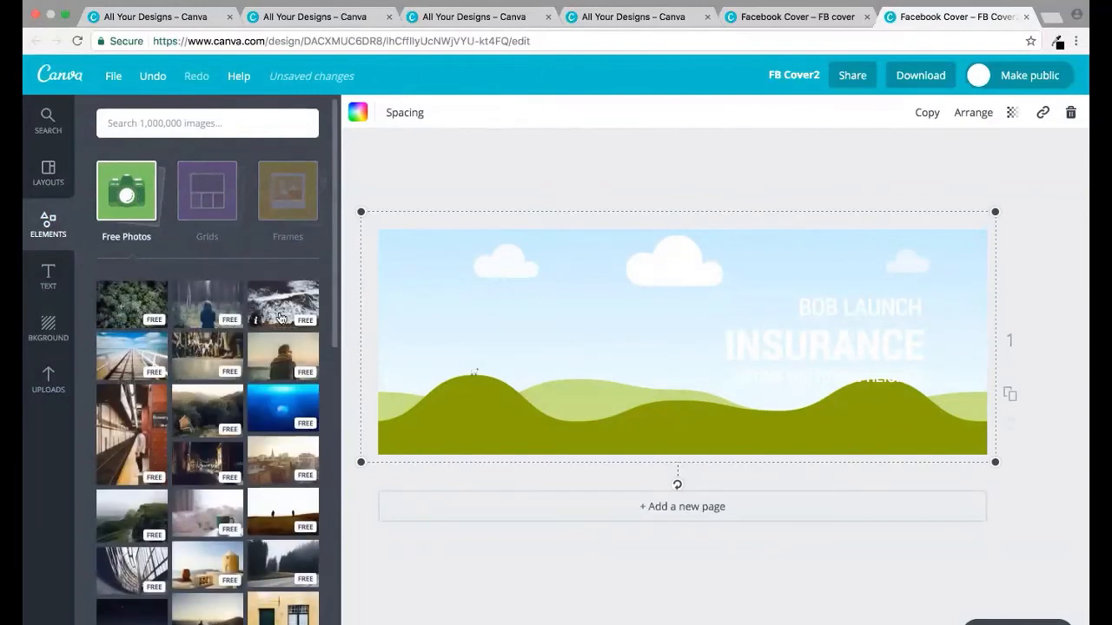
pyautogui.click(286, 414)
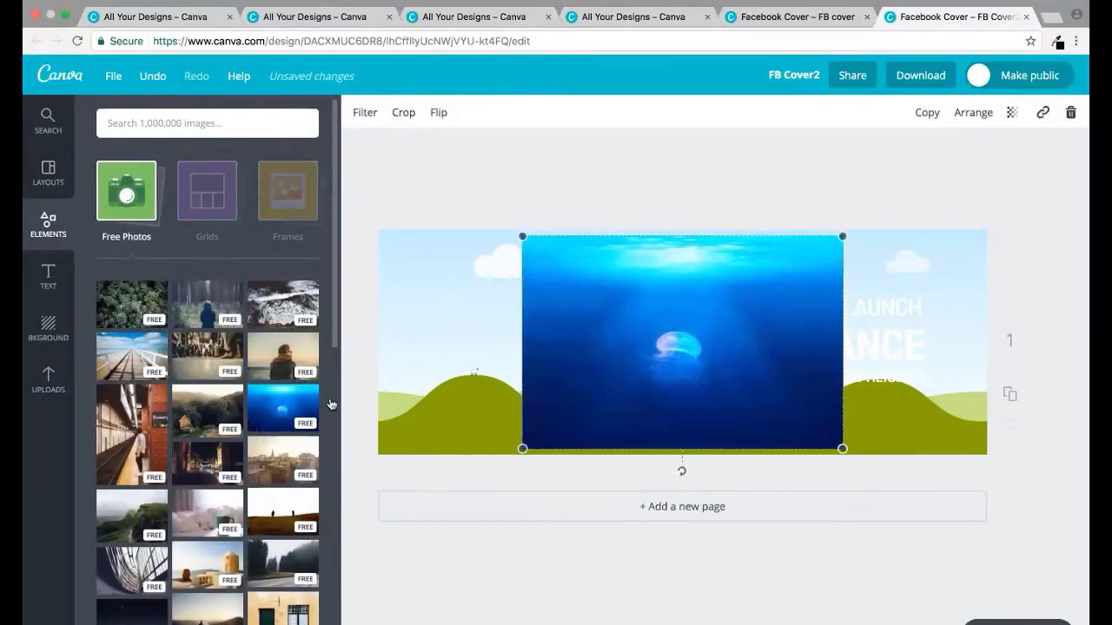
pyautogui.moveTo(697, 367); pyautogui.dragTo(568, 367)
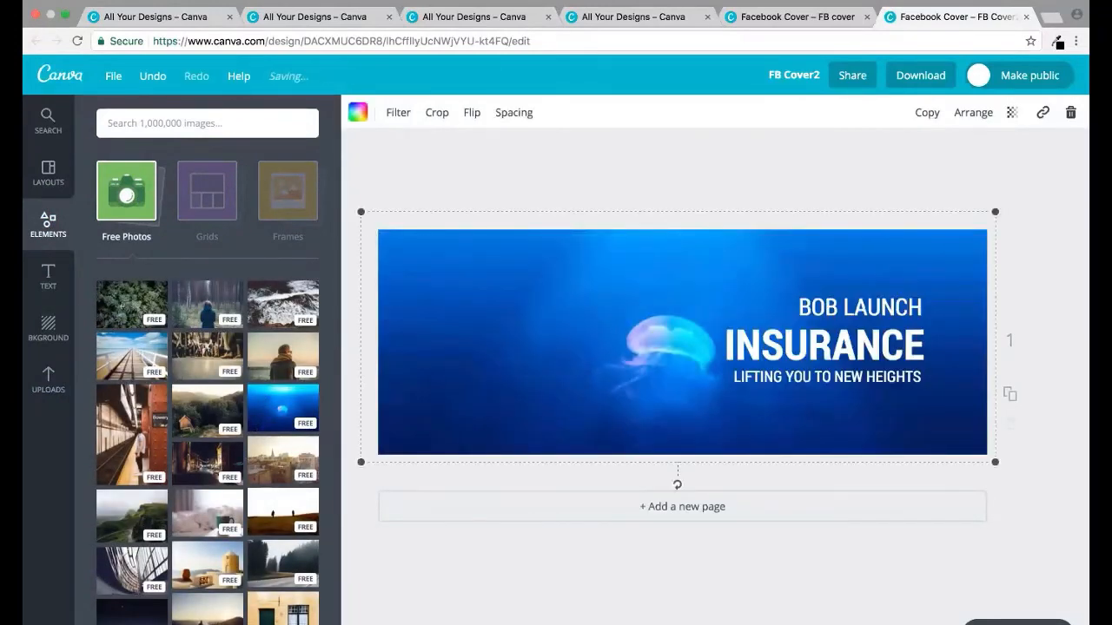
pyautogui.click(359, 473)
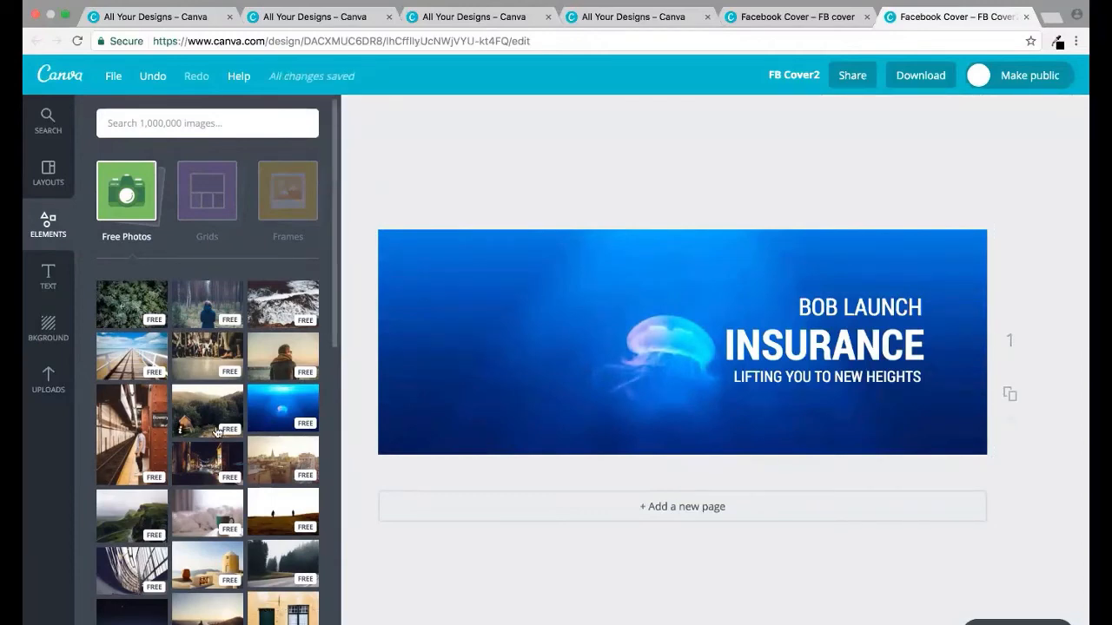
# Replace the jellyfish background with the free photo of a person leaping in front of a sunset.
pyautogui.scroll(-5, 220, 506)
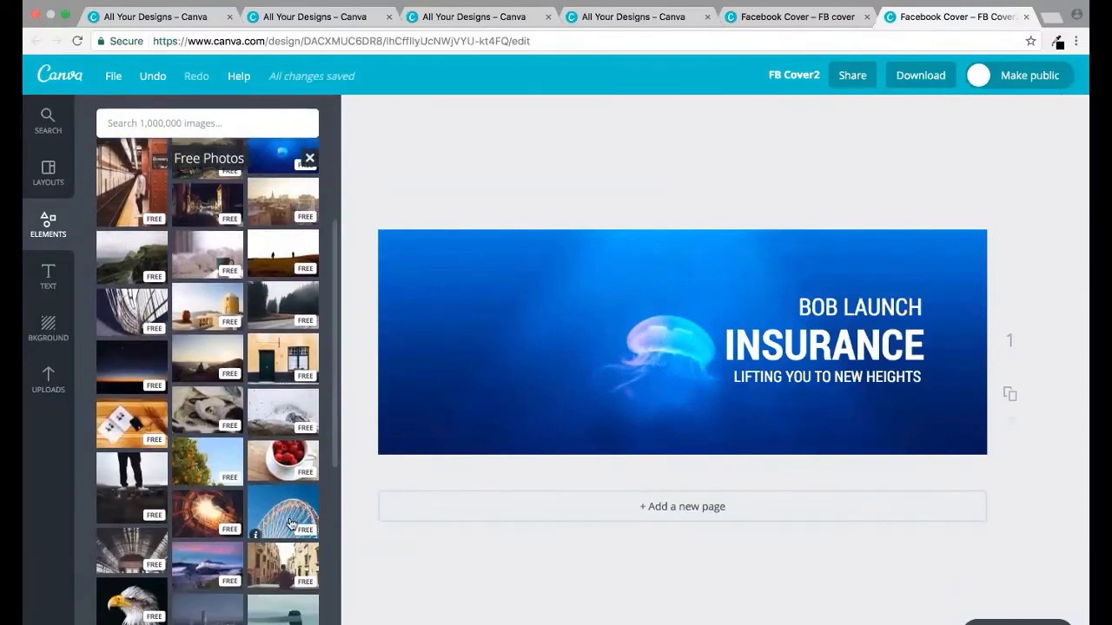
pyautogui.scroll(-3, 269, 531)
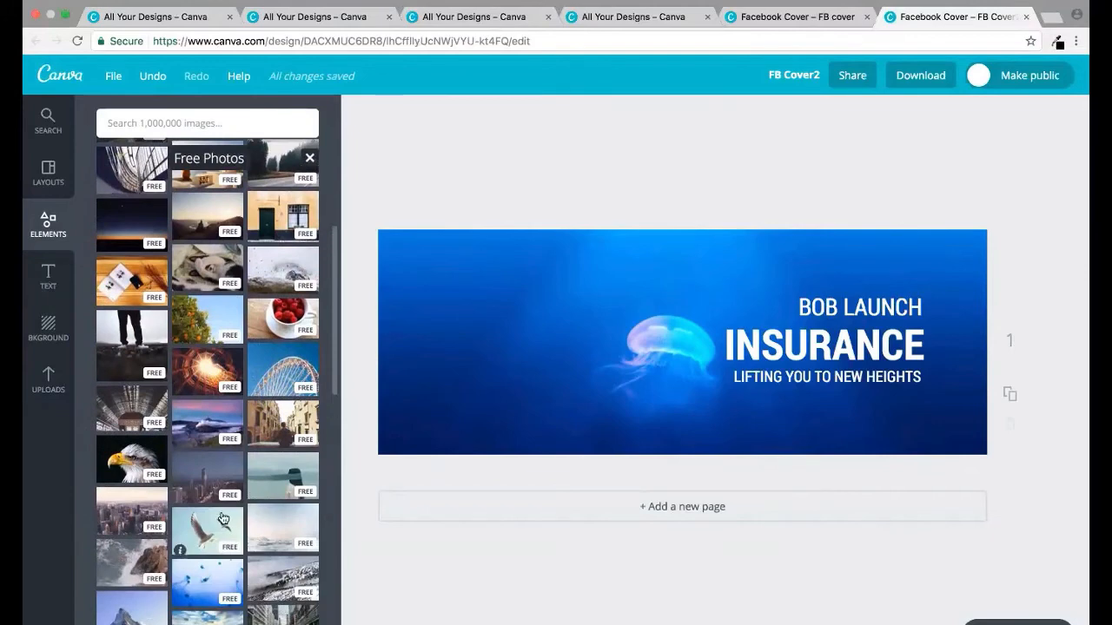
pyautogui.scroll(-4, 213, 559)
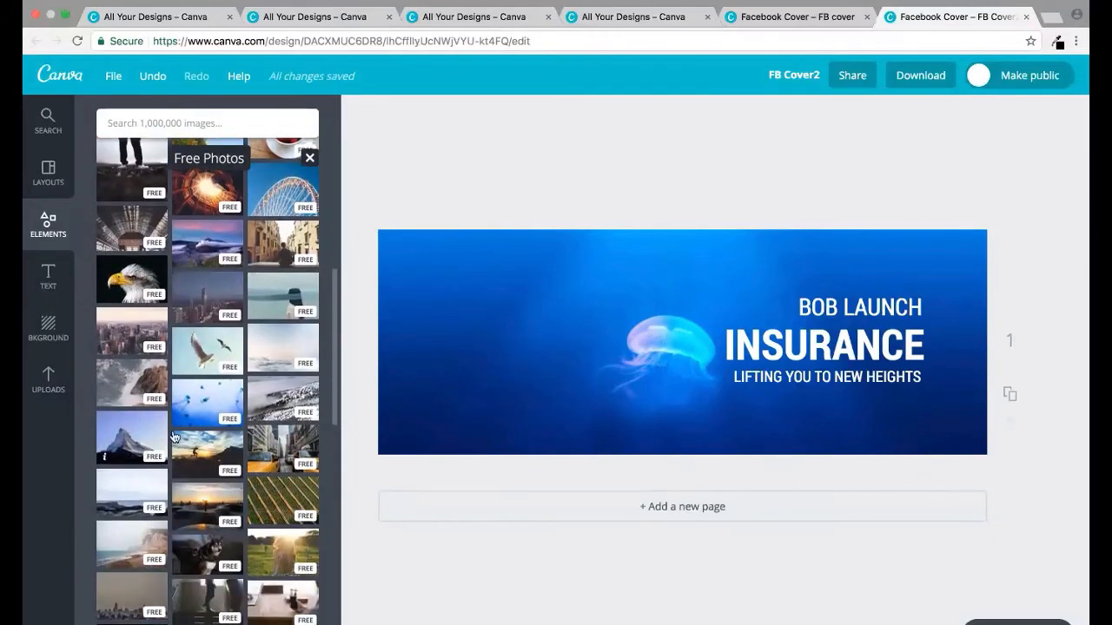
pyautogui.click(208, 466)
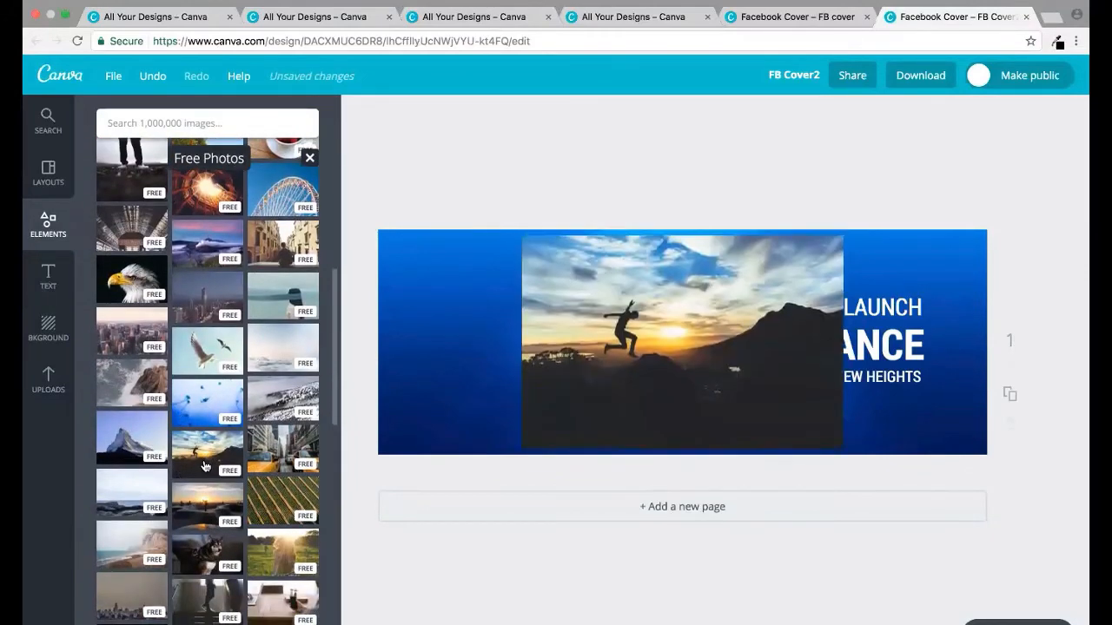
pyautogui.moveTo(718, 363); pyautogui.dragTo(590, 364)
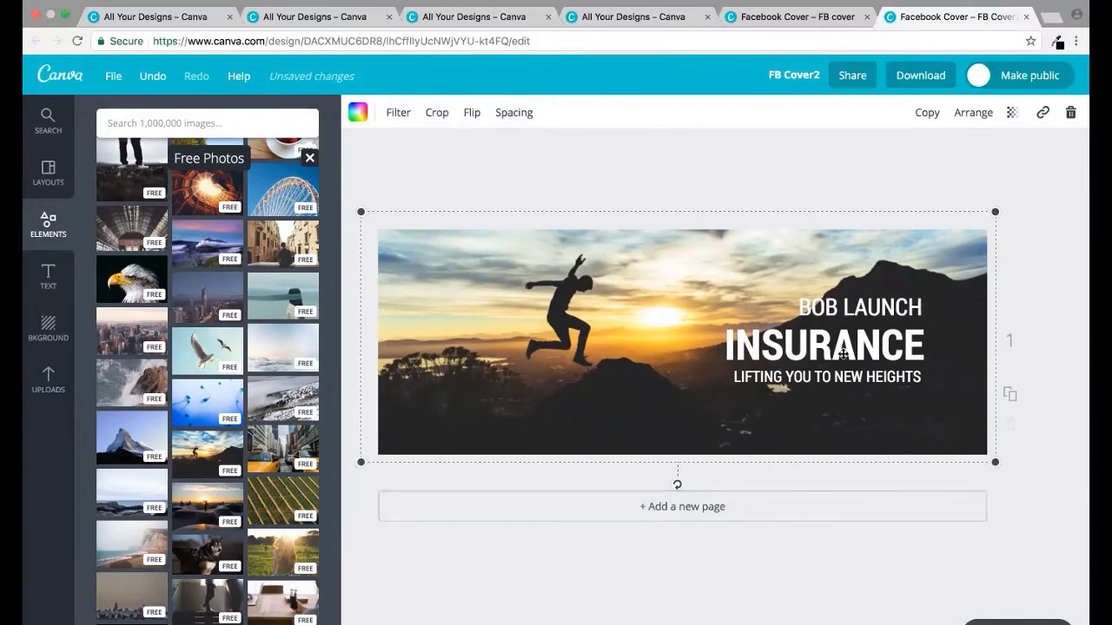
# Save the FB Cover2 design and return to the overview of all designs.
pyautogui.click(115, 78)
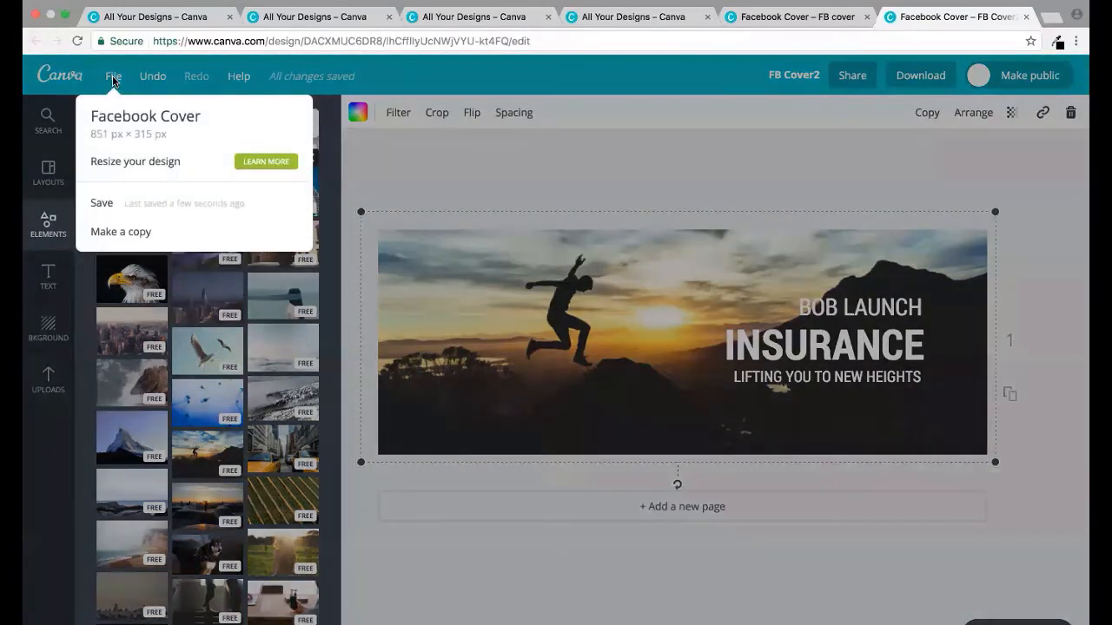
pyautogui.click(123, 200)
pyautogui.click(666, 139)
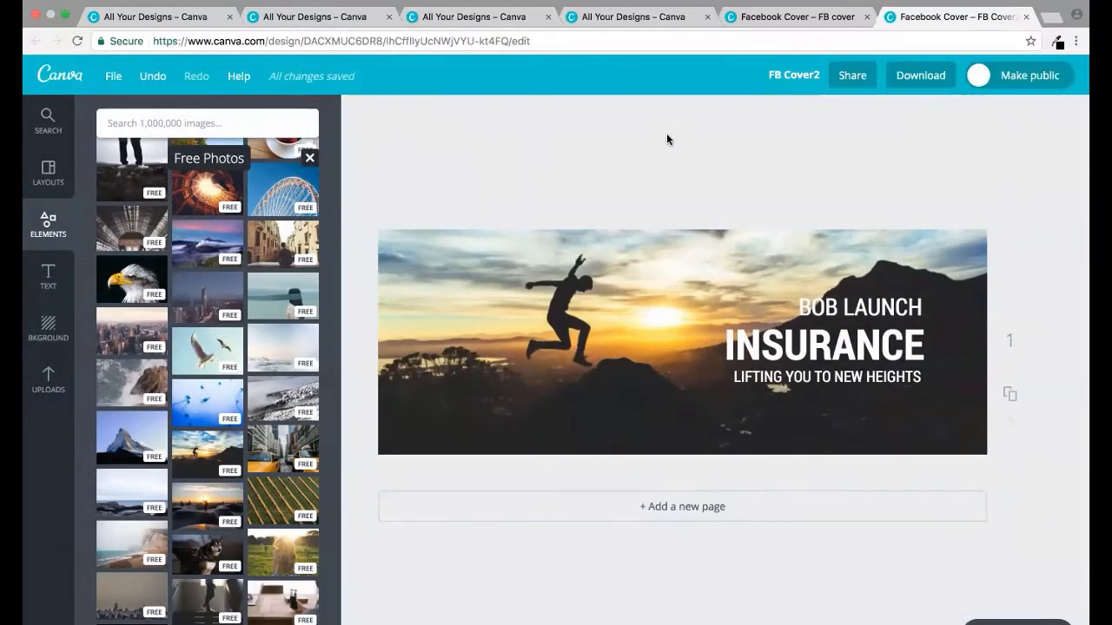
pyautogui.click(67, 83)
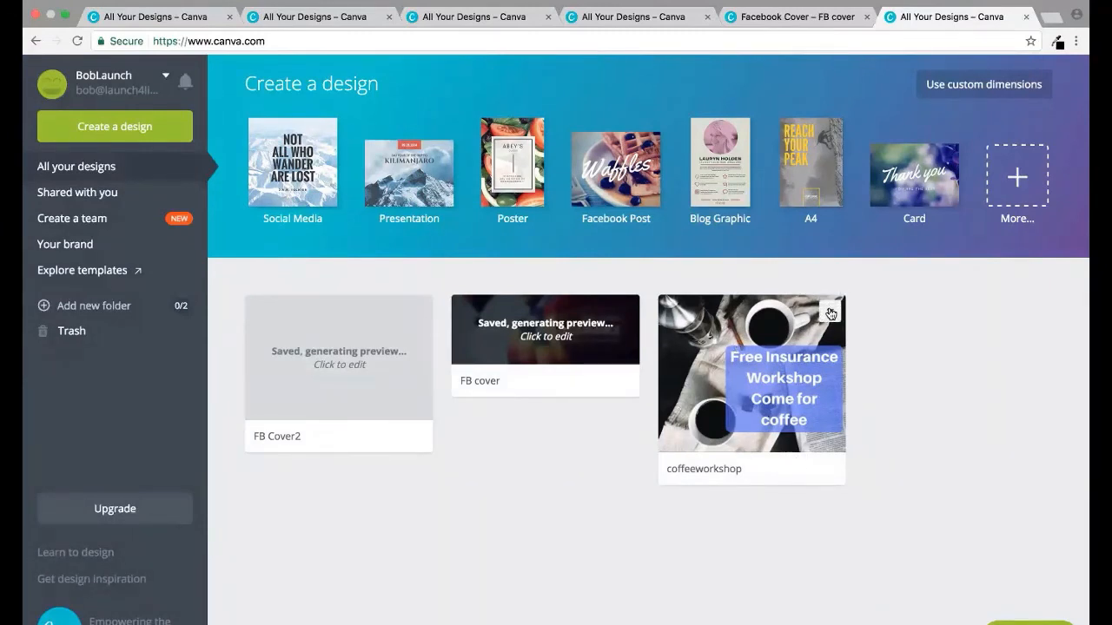
# Make a copy of the coffeeworkshop design and open the copy for editing.
pyautogui.click(829, 313)
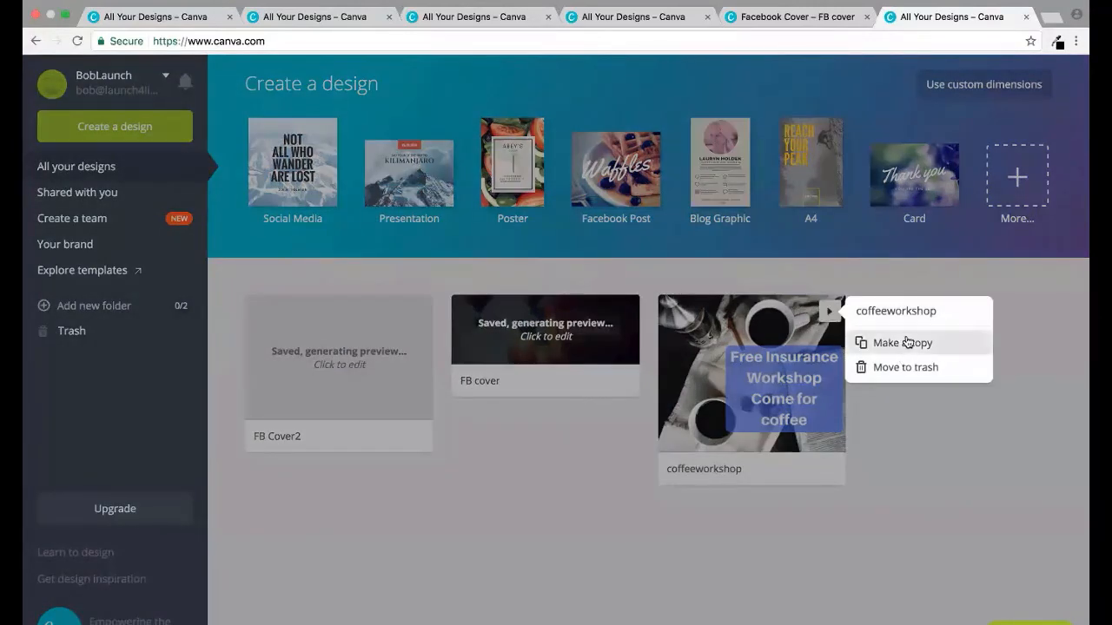
pyautogui.click(908, 342)
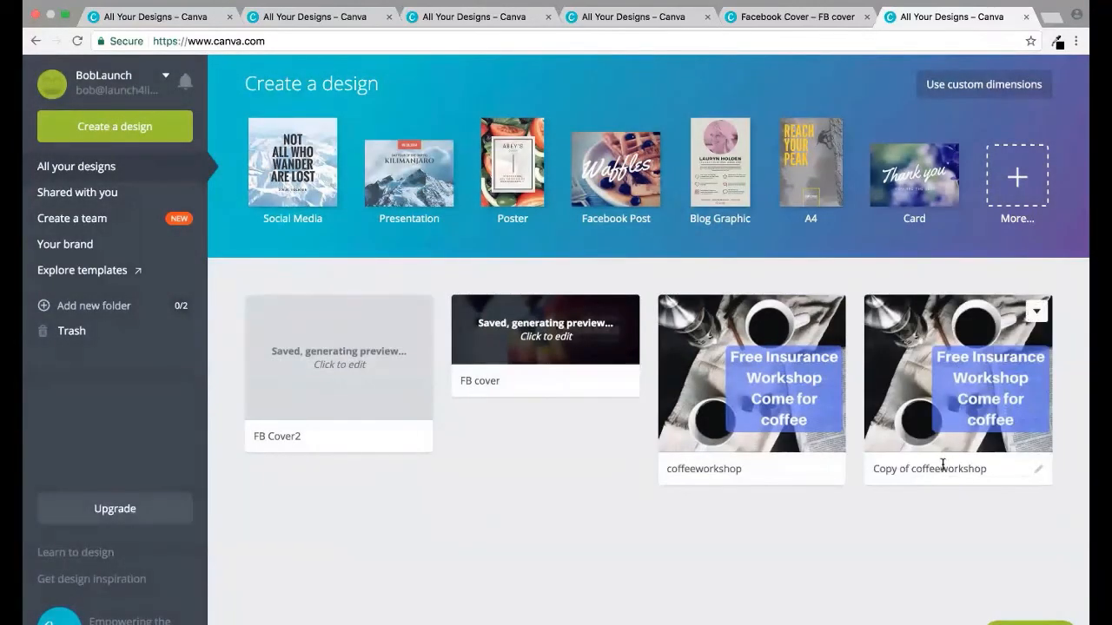
pyautogui.click(943, 465)
pyautogui.click(918, 320)
pyautogui.click(961, 339)
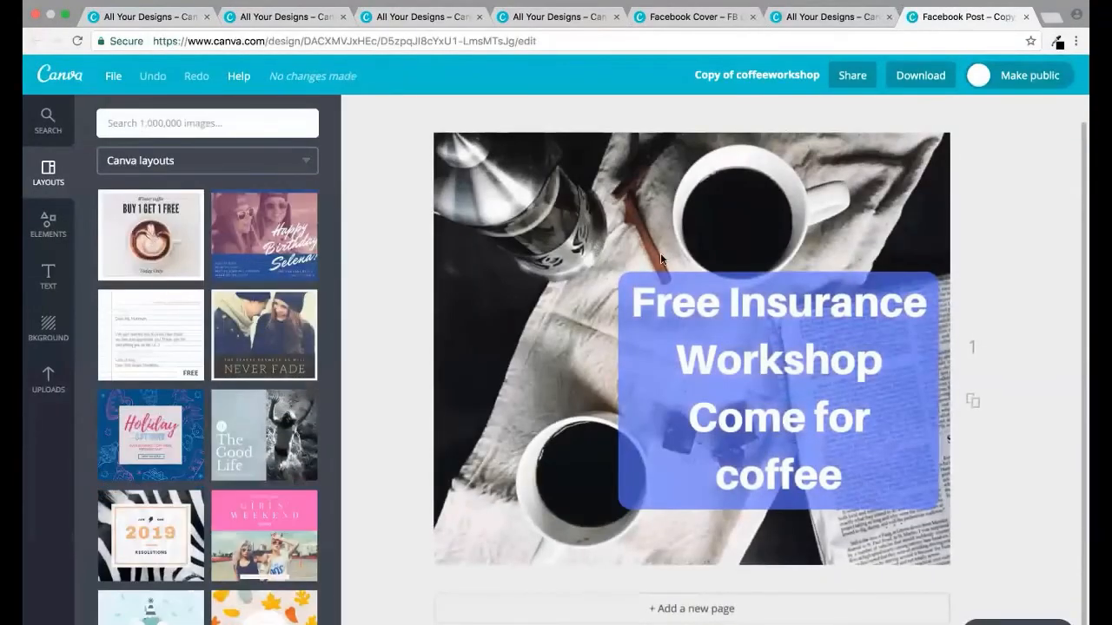
# Delete the blue box behind the Free Insurance Workshop text in the coffeeworkshop copy.
pyautogui.click(669, 273)
pyautogui.press('Delete')
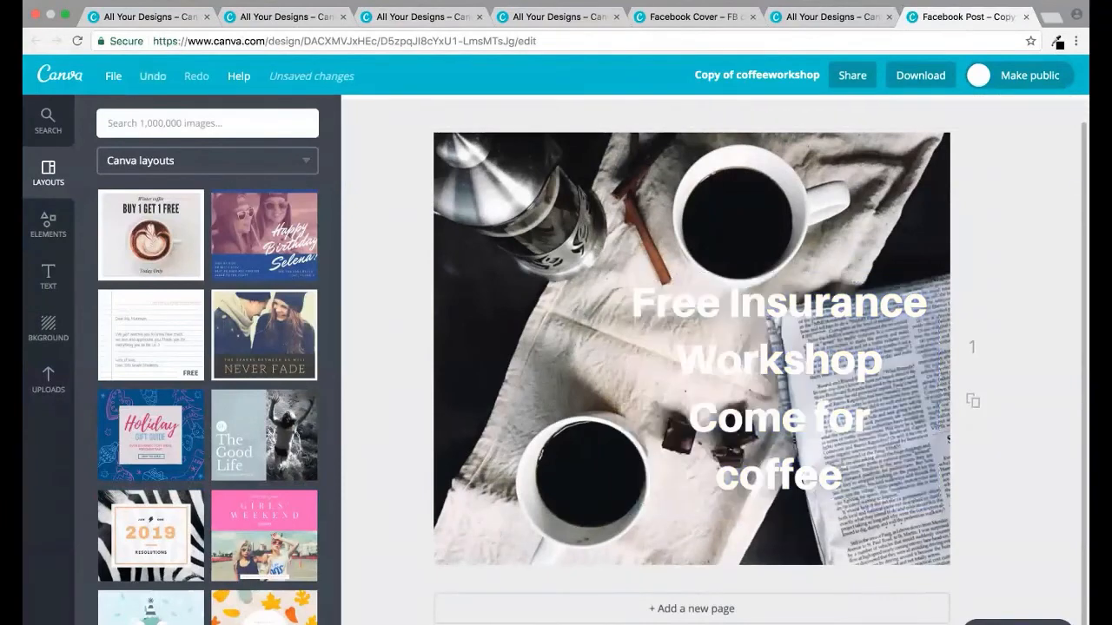
# Change the colour of all the Free Insurance Workshop text to purple.
pyautogui.click(723, 317)
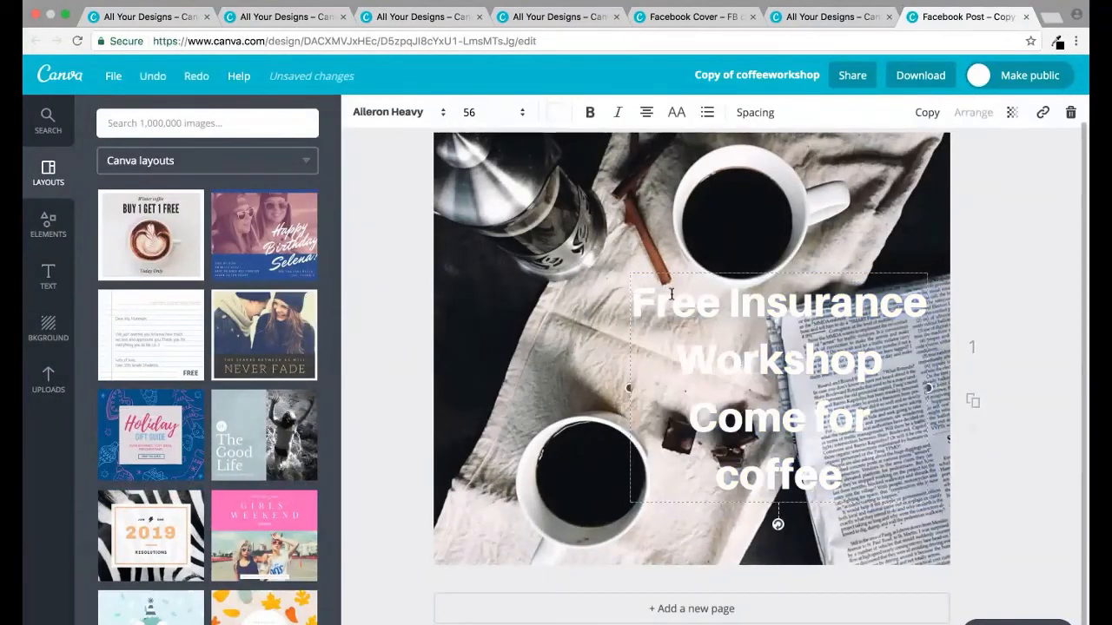
pyautogui.moveTo(633, 296); pyautogui.dragTo(846, 483)
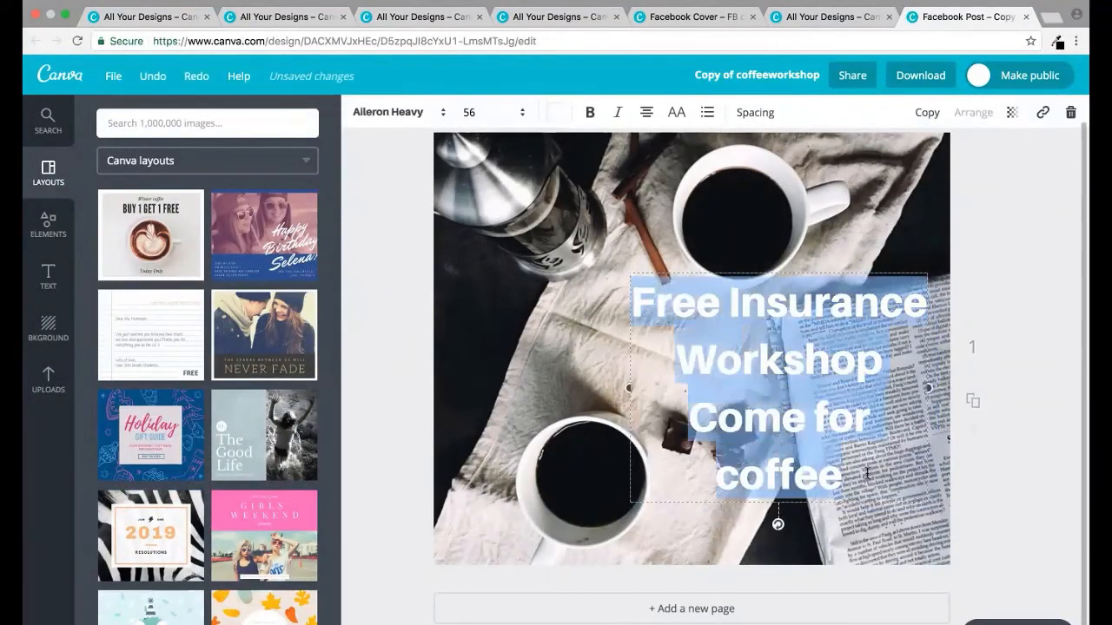
pyautogui.click(559, 113)
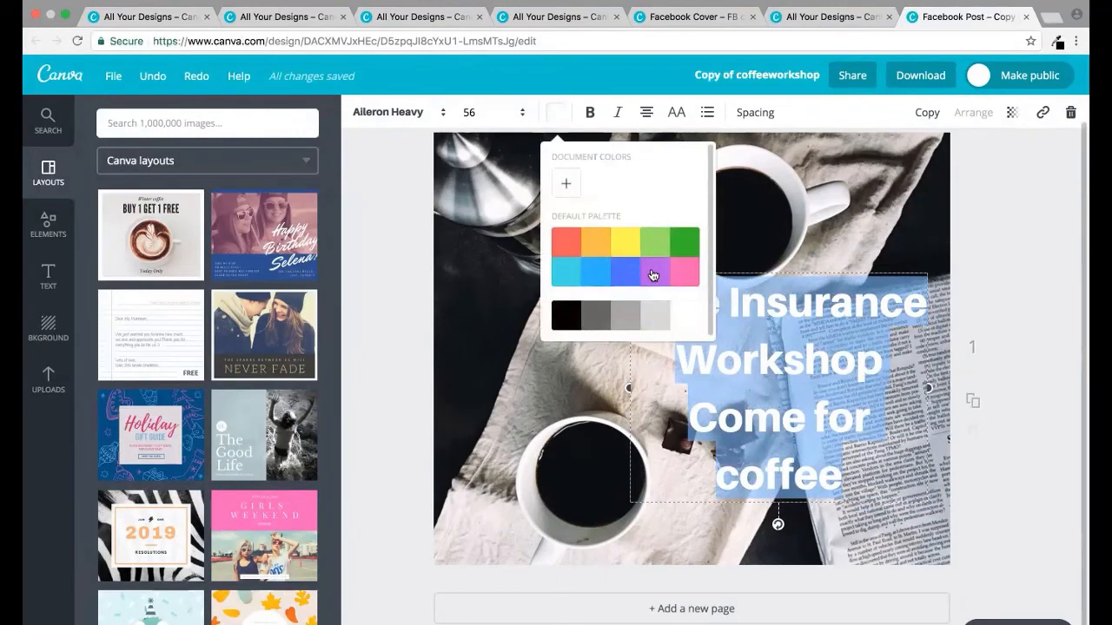
pyautogui.click(653, 276)
pyautogui.click(900, 234)
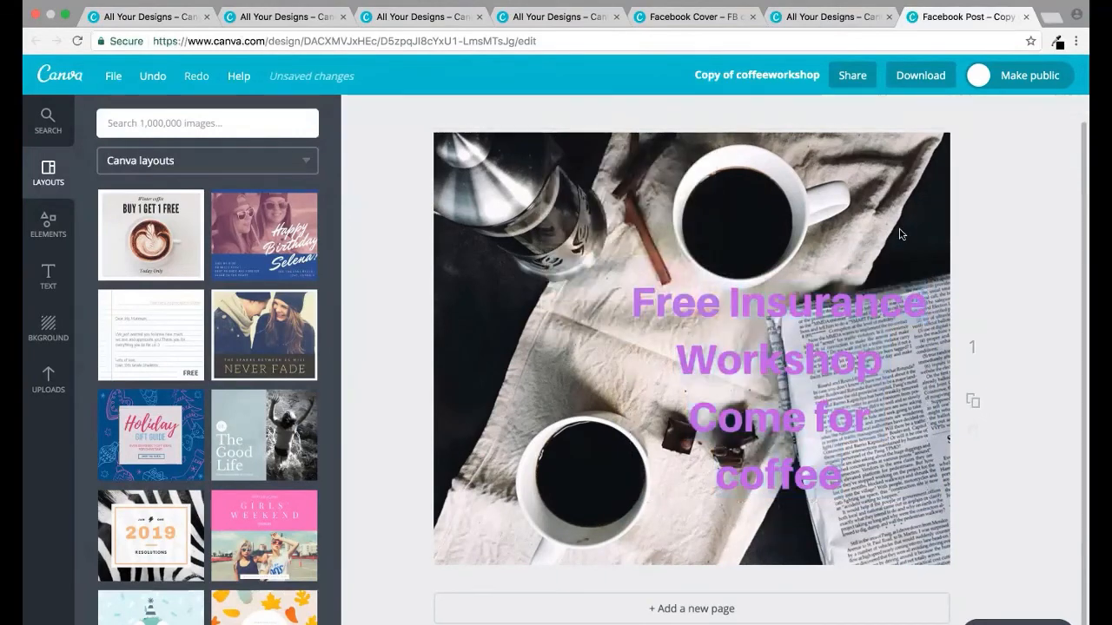
# Set the transparency of the coffee background photo to 35.
pyautogui.click(918, 196)
pyautogui.click(1039, 116)
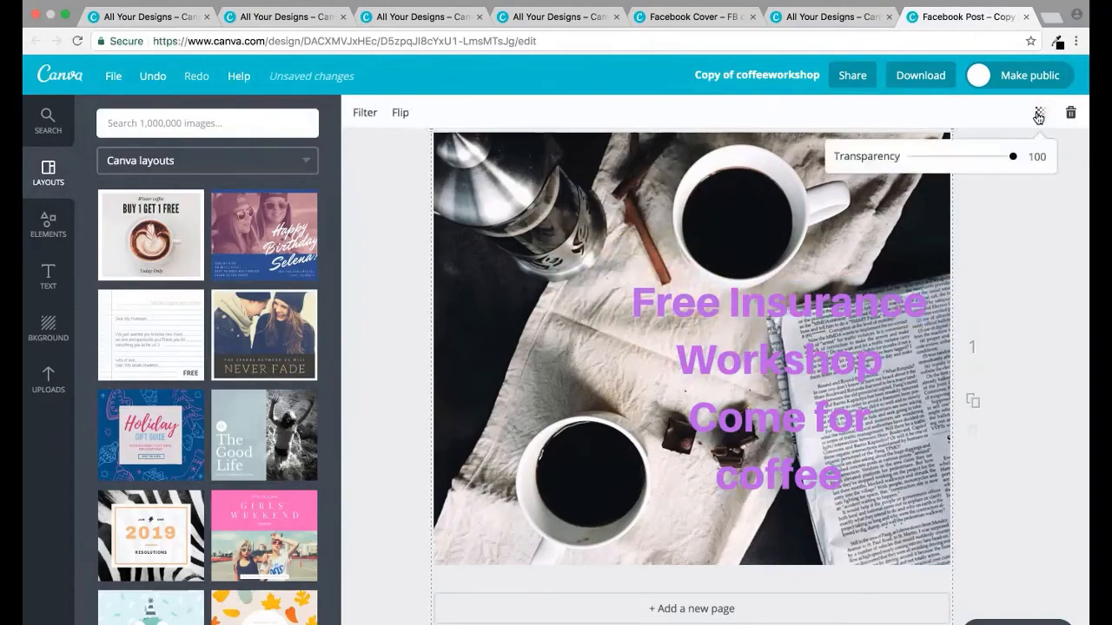
pyautogui.moveTo(1012, 160); pyautogui.dragTo(947, 158)
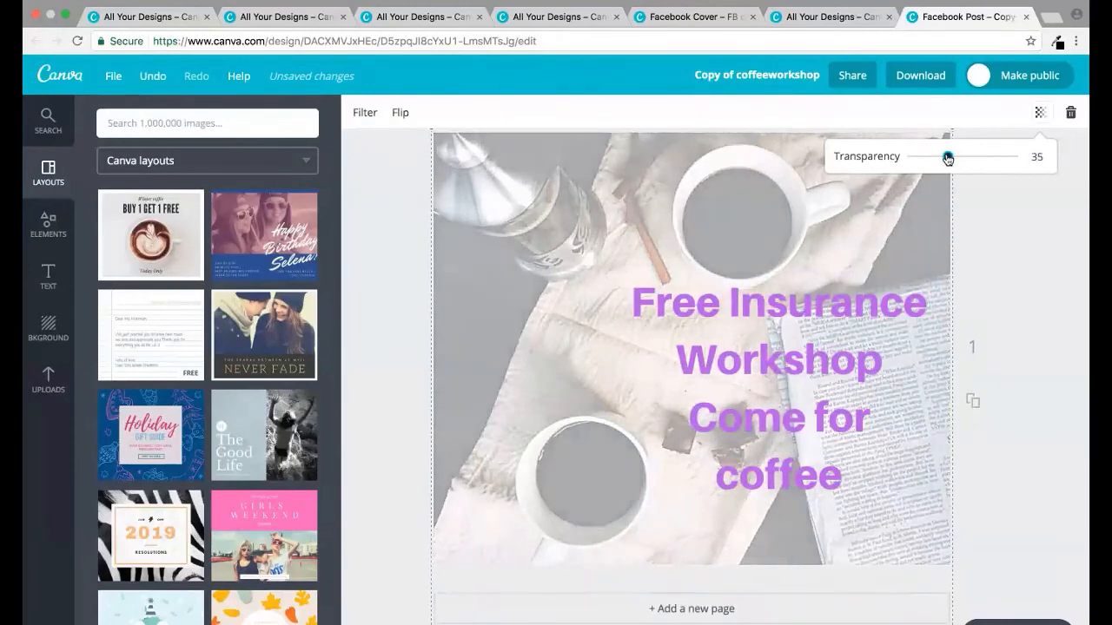
pyautogui.click(989, 249)
# Move the Free Insurance Workshop text slightly lower on the photo and change its colour to black.
pyautogui.moveTo(836, 332); pyautogui.dragTo(852, 367)
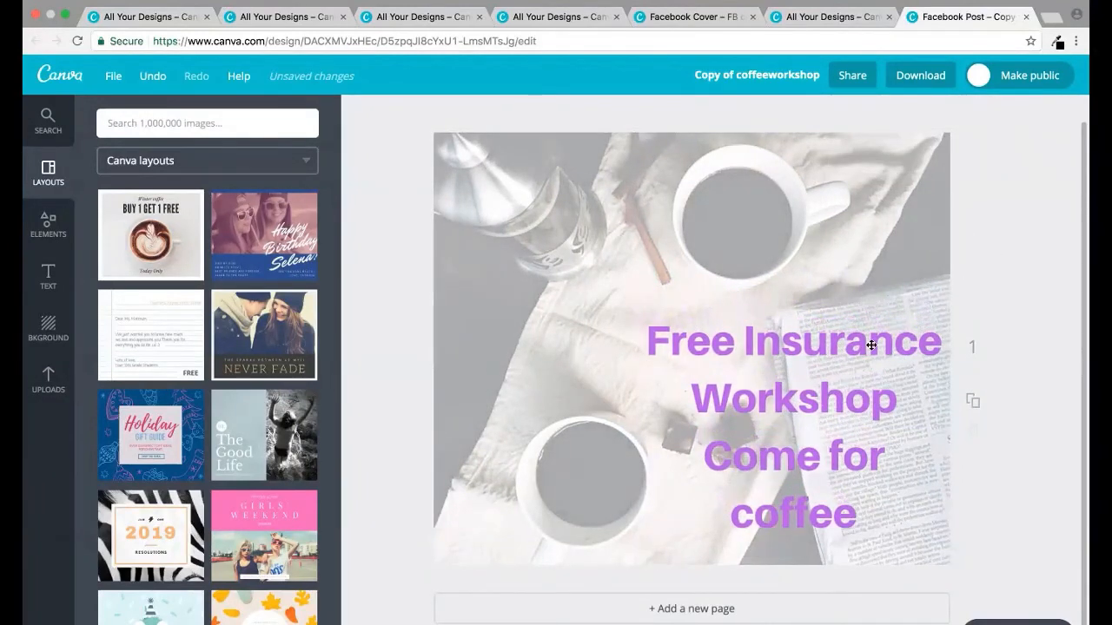
pyautogui.click(868, 345)
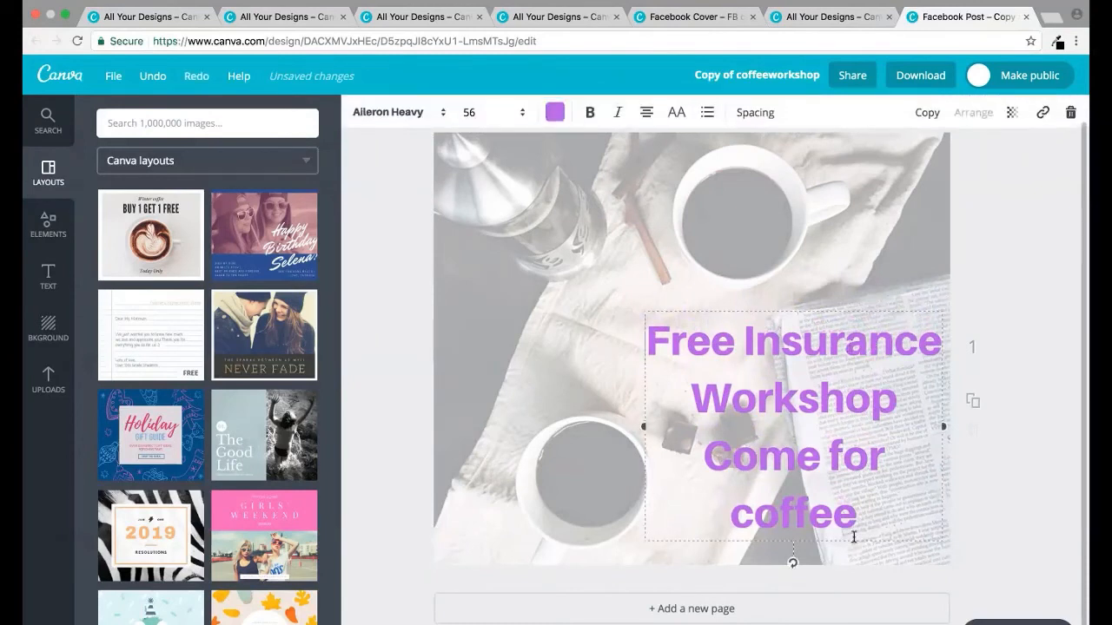
pyautogui.moveTo(858, 525); pyautogui.dragTo(655, 349)
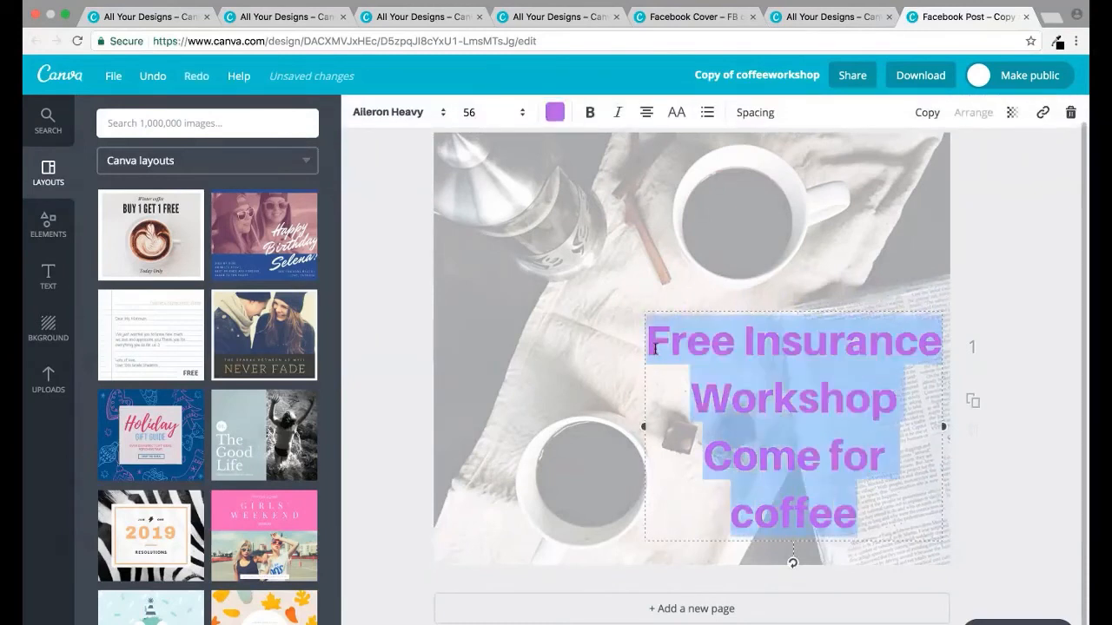
pyautogui.click(554, 112)
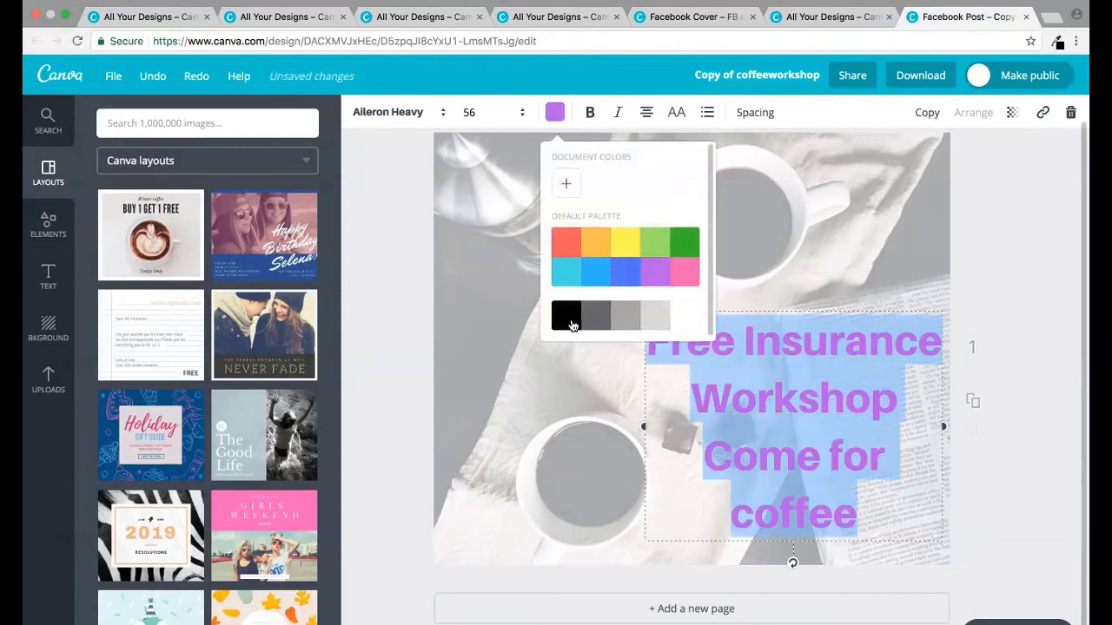
pyautogui.click(569, 321)
pyautogui.click(1035, 272)
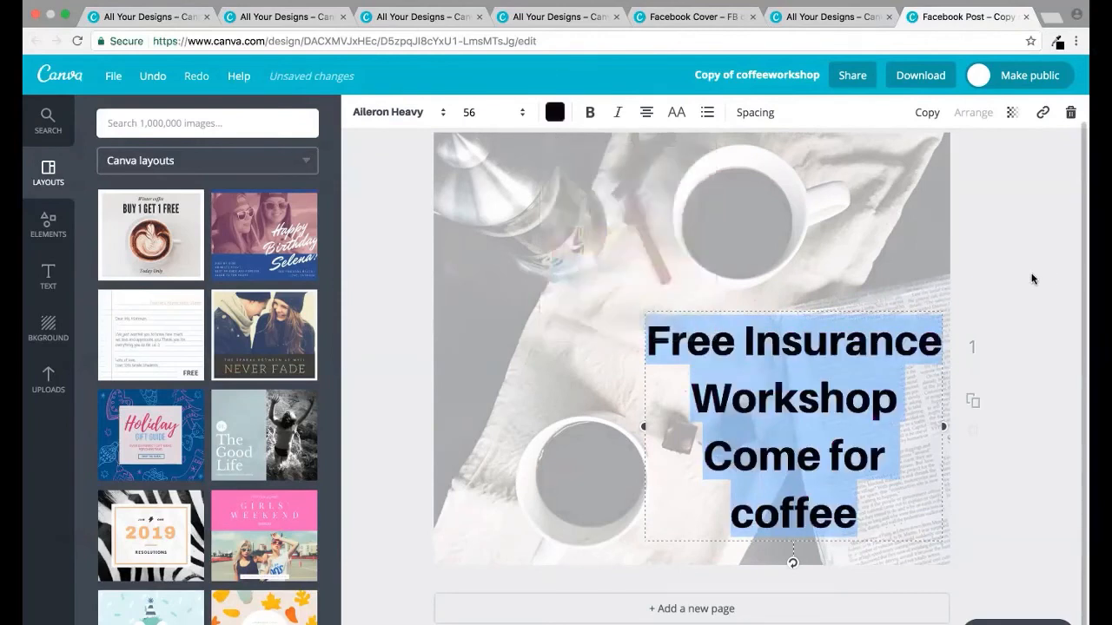
pyautogui.click(892, 382)
pyautogui.click(976, 292)
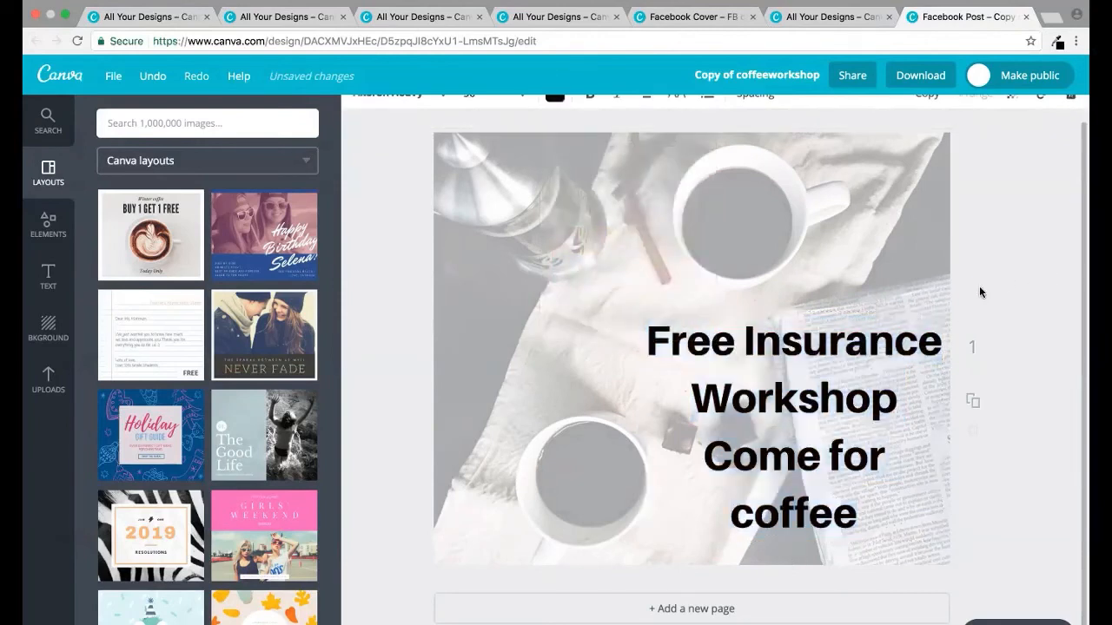
# Set the font of the workshop text to Allura and move the text block down towards the lower edge of the design.
pyautogui.click(865, 497)
pyautogui.moveTo(858, 513); pyautogui.dragTo(647, 329)
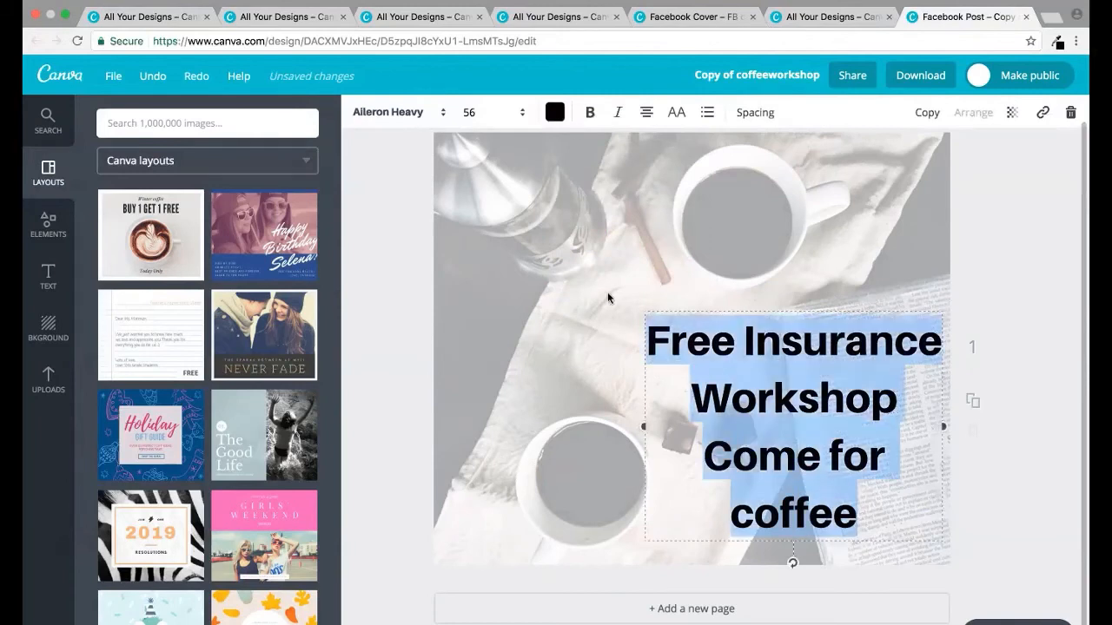
pyautogui.click(446, 114)
pyautogui.click(412, 419)
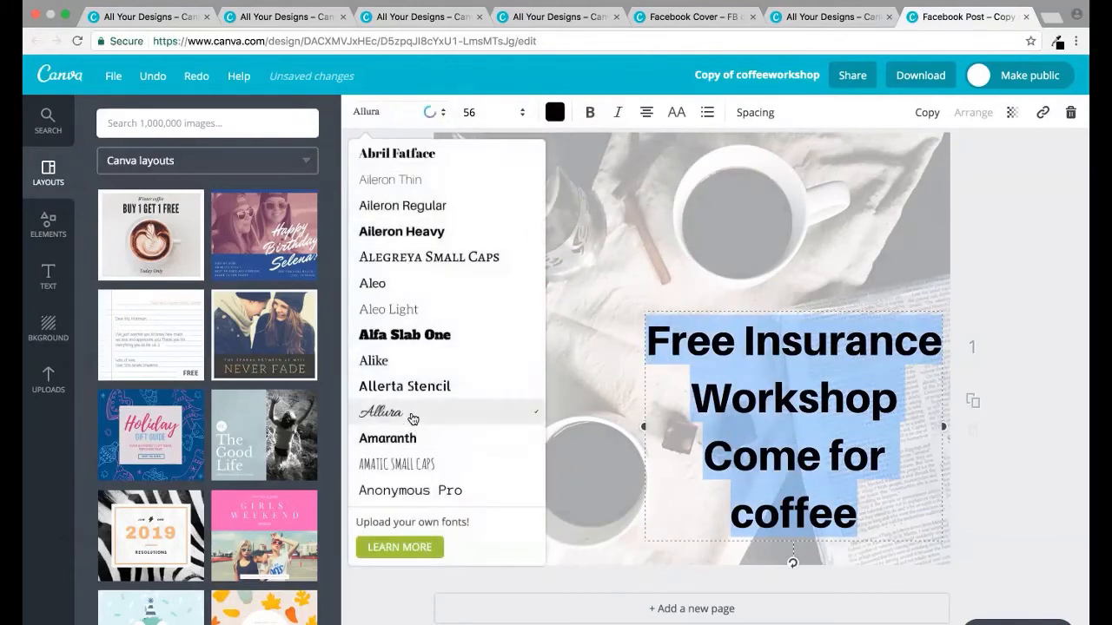
pyautogui.click(811, 310)
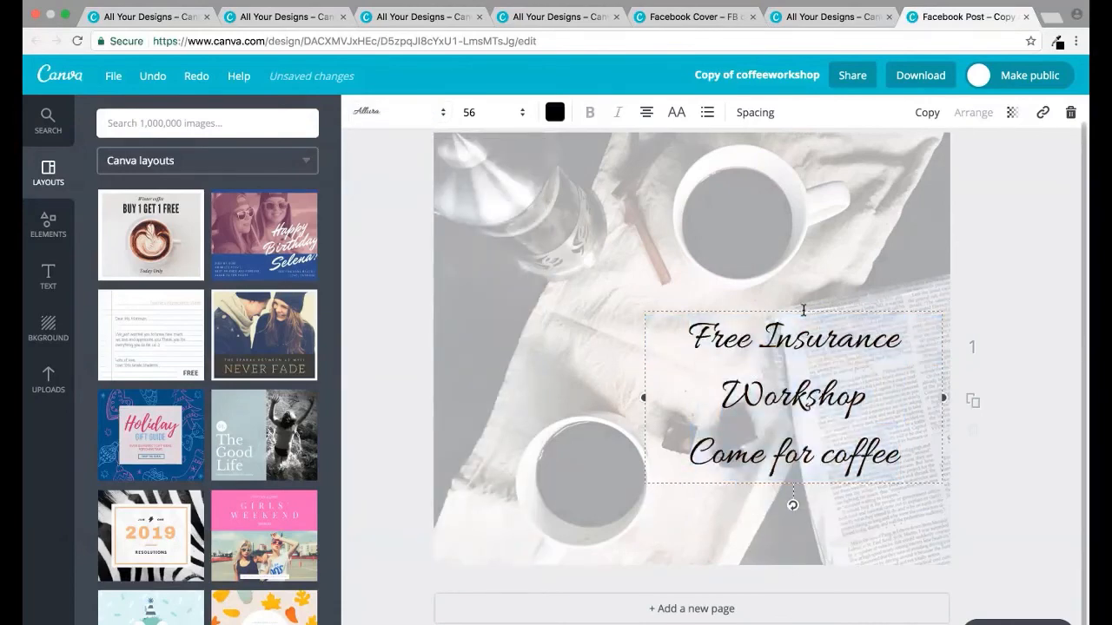
pyautogui.moveTo(775, 309); pyautogui.dragTo(777, 375)
pyautogui.click(972, 198)
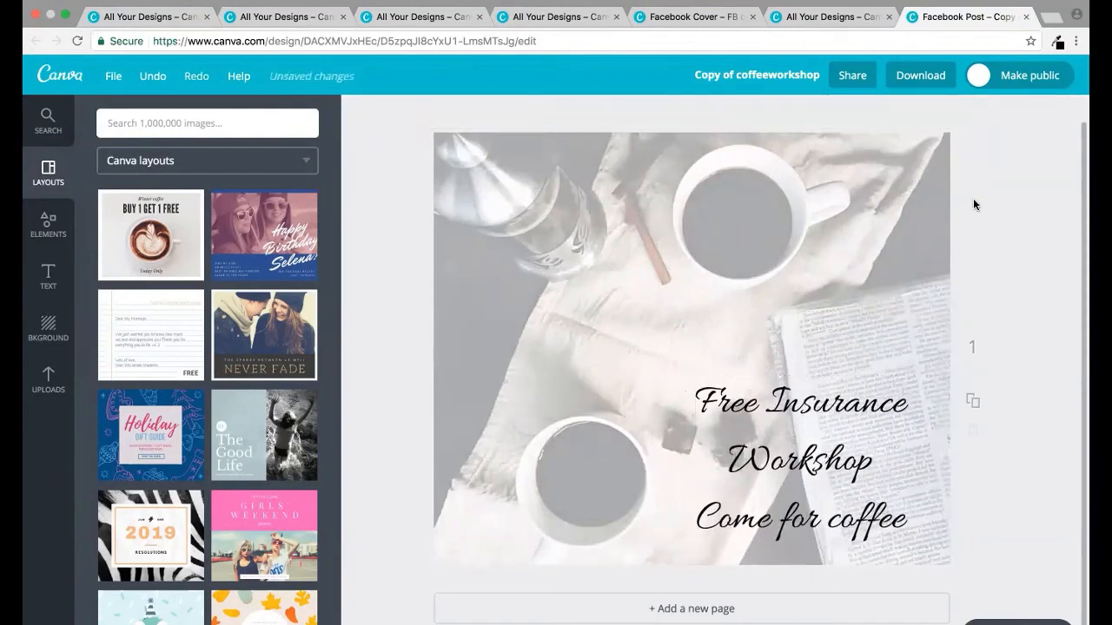
pyautogui.click(737, 453)
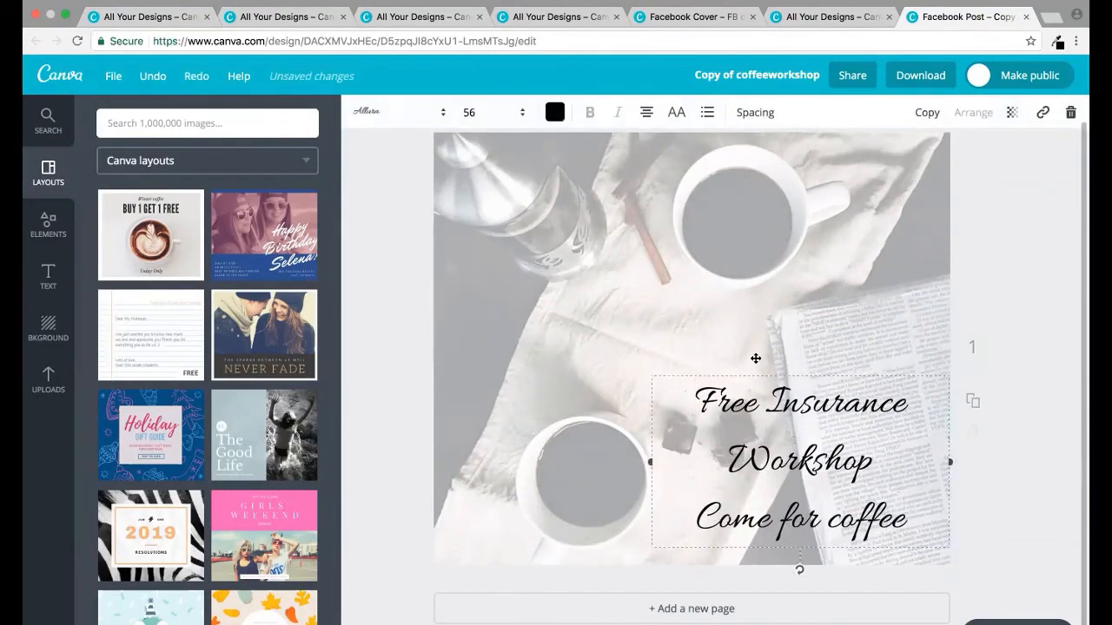
pyautogui.click(971, 251)
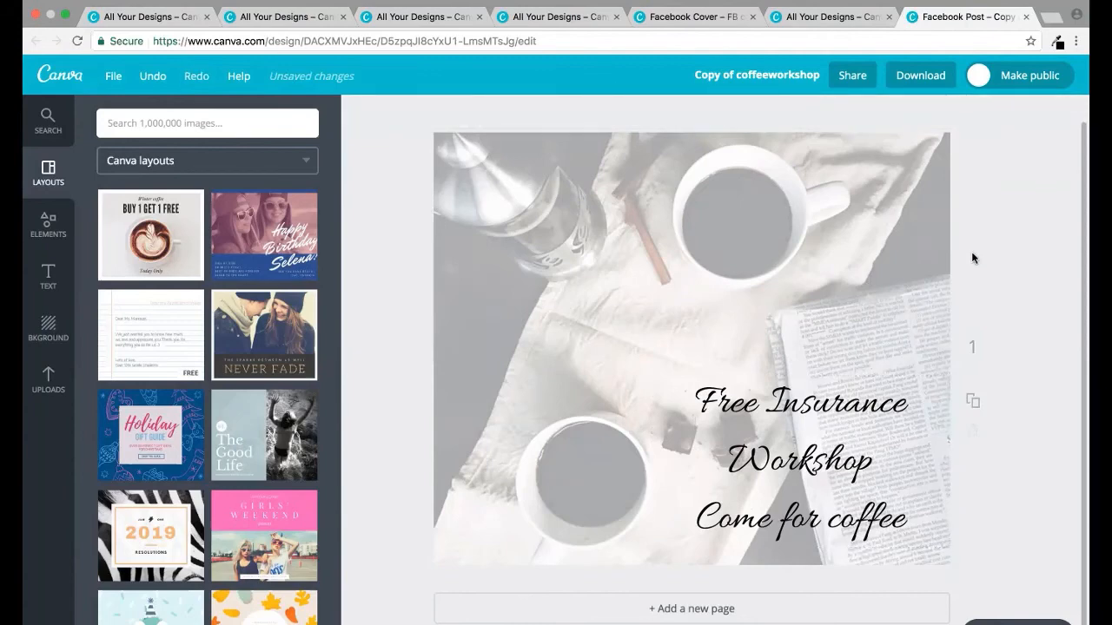
# Add the free circle shape with an outer ring and place it over the workshop text in the lower-right part of the design.
pyautogui.click(48, 226)
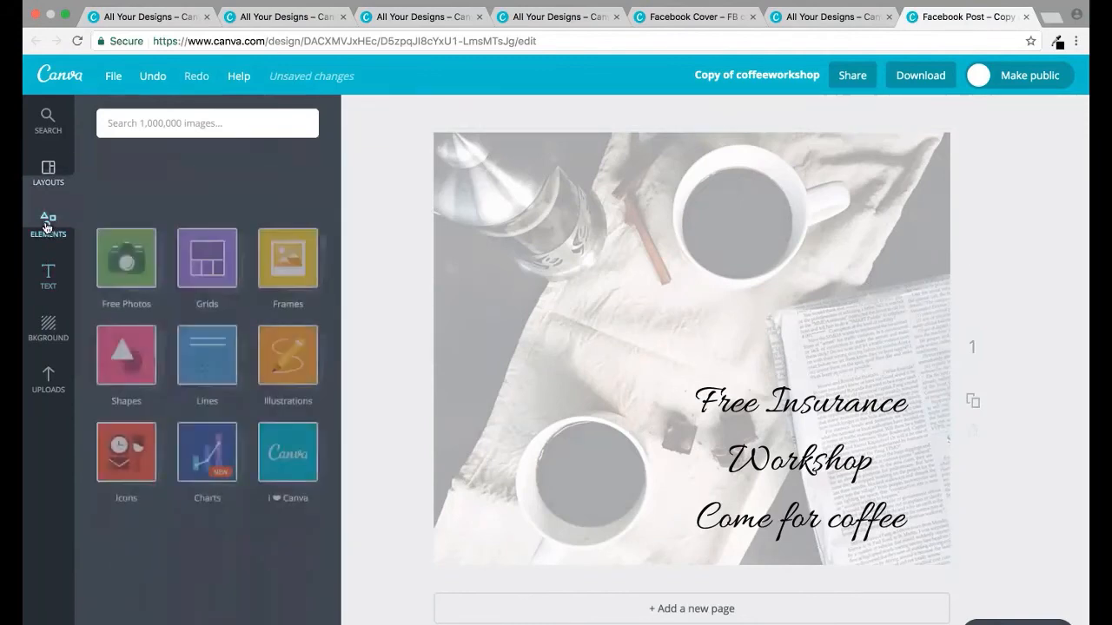
pyautogui.click(125, 291)
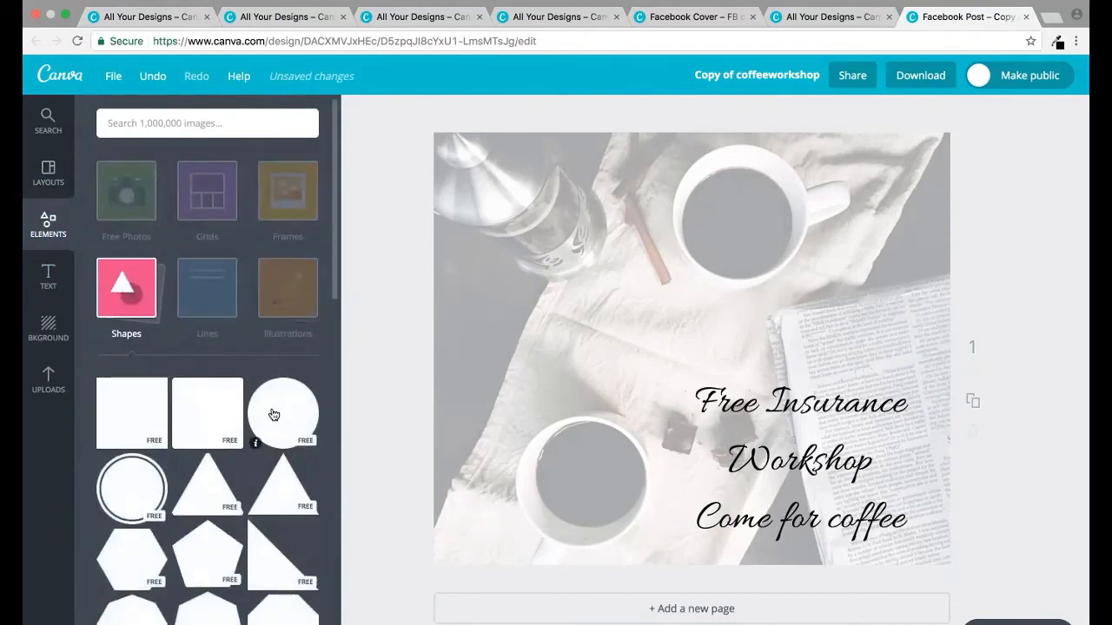
pyautogui.click(274, 414)
pyautogui.press('Delete')
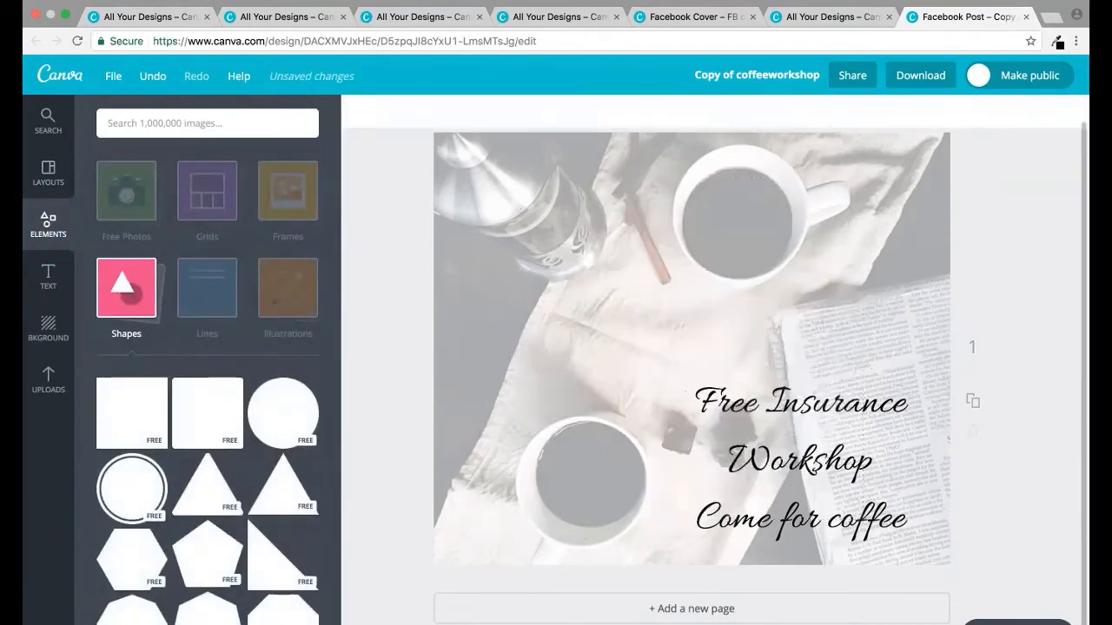
pyautogui.click(119, 488)
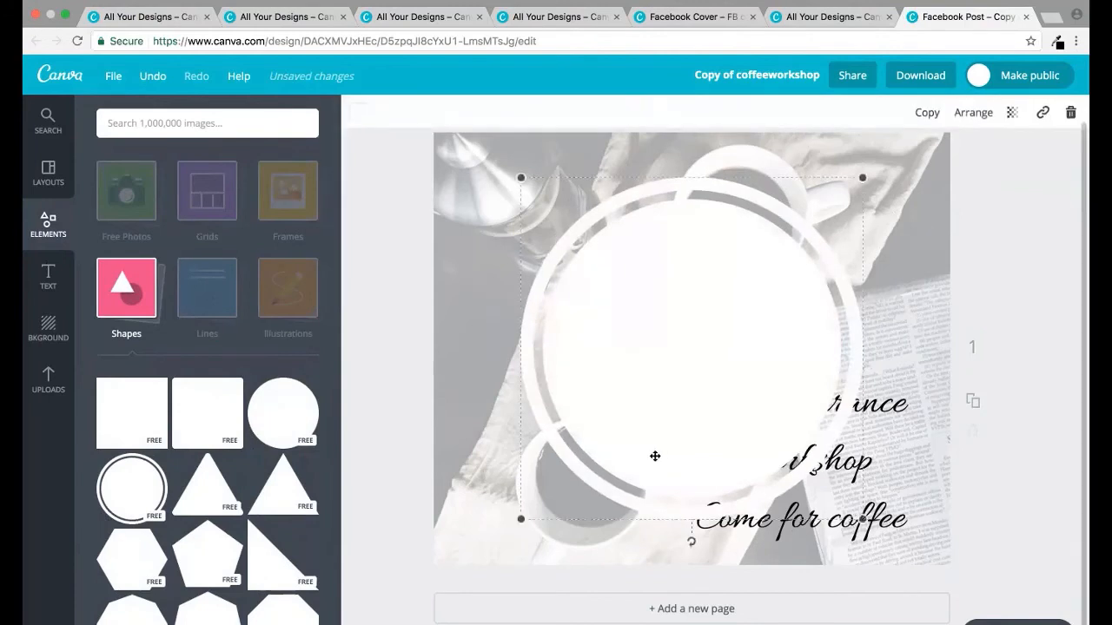
pyautogui.moveTo(654, 456); pyautogui.dragTo(734, 485)
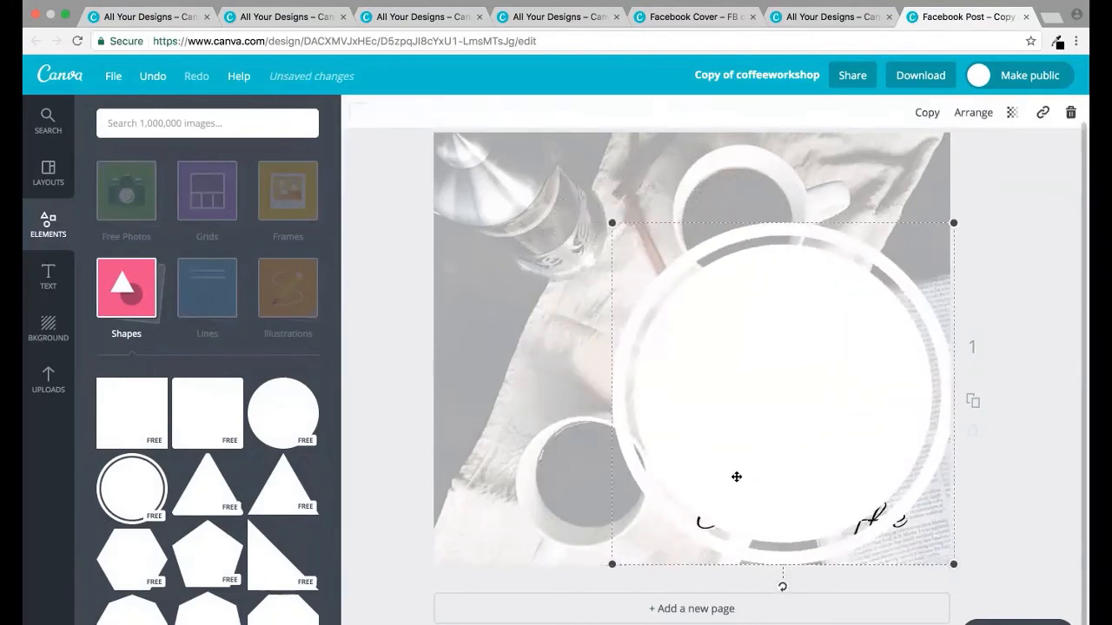
# Colour the ringed circle black and layer it behind the workshop text.
pyautogui.click(360, 115)
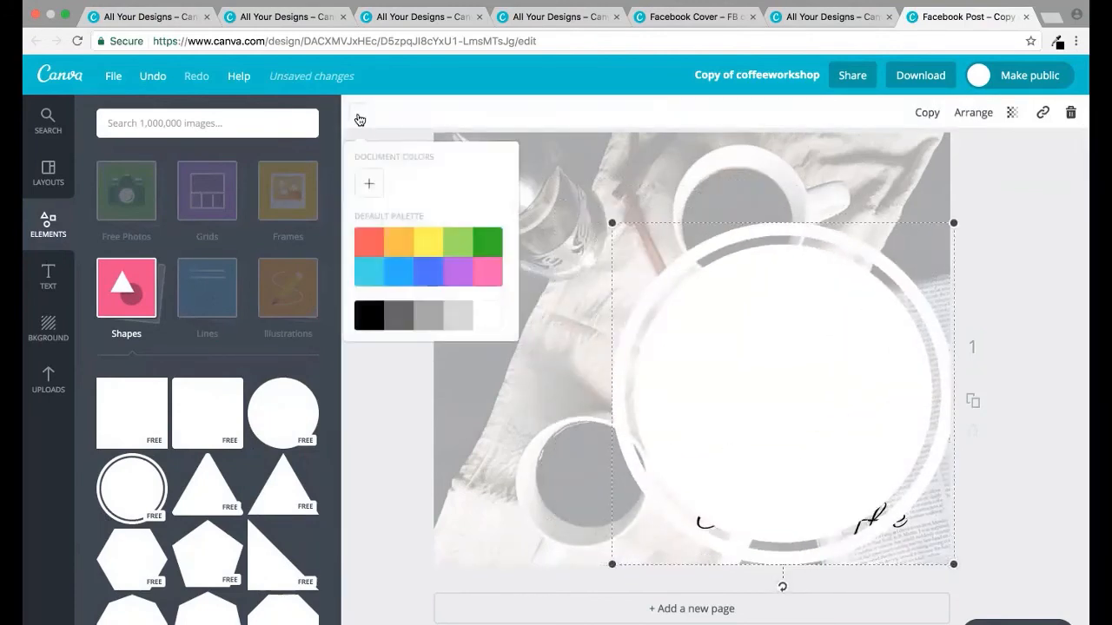
pyautogui.click(364, 318)
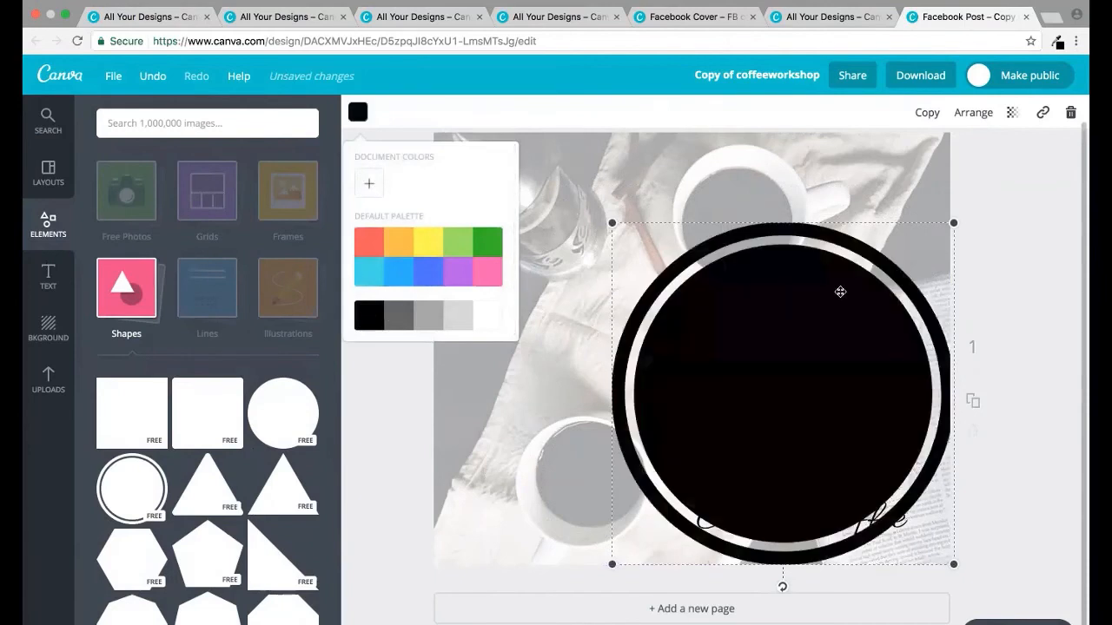
pyautogui.click(975, 111)
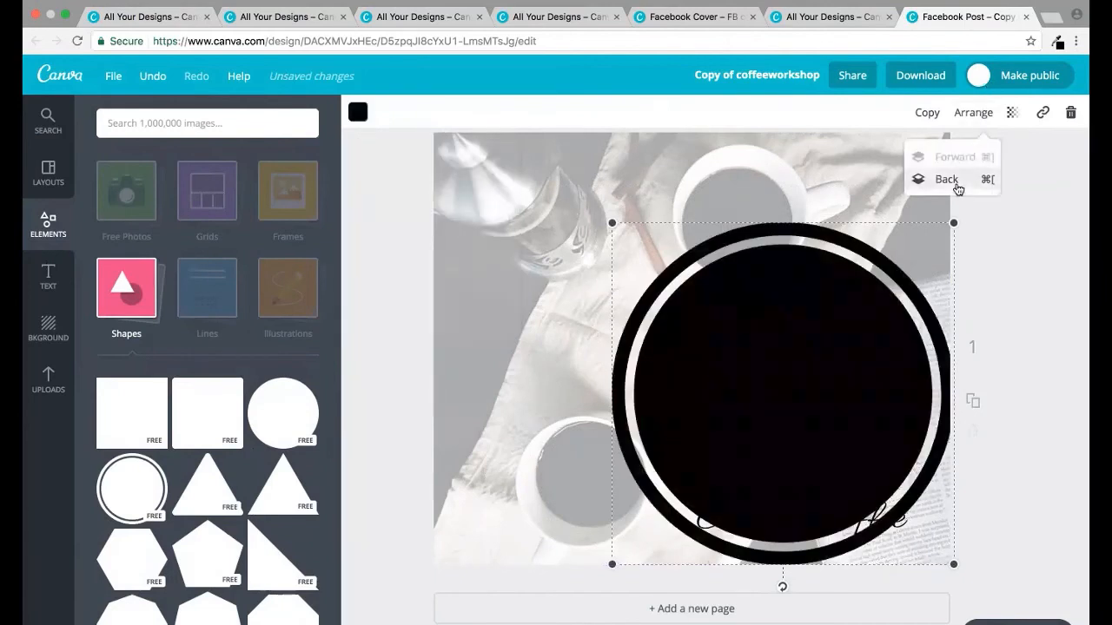
pyautogui.click(864, 503)
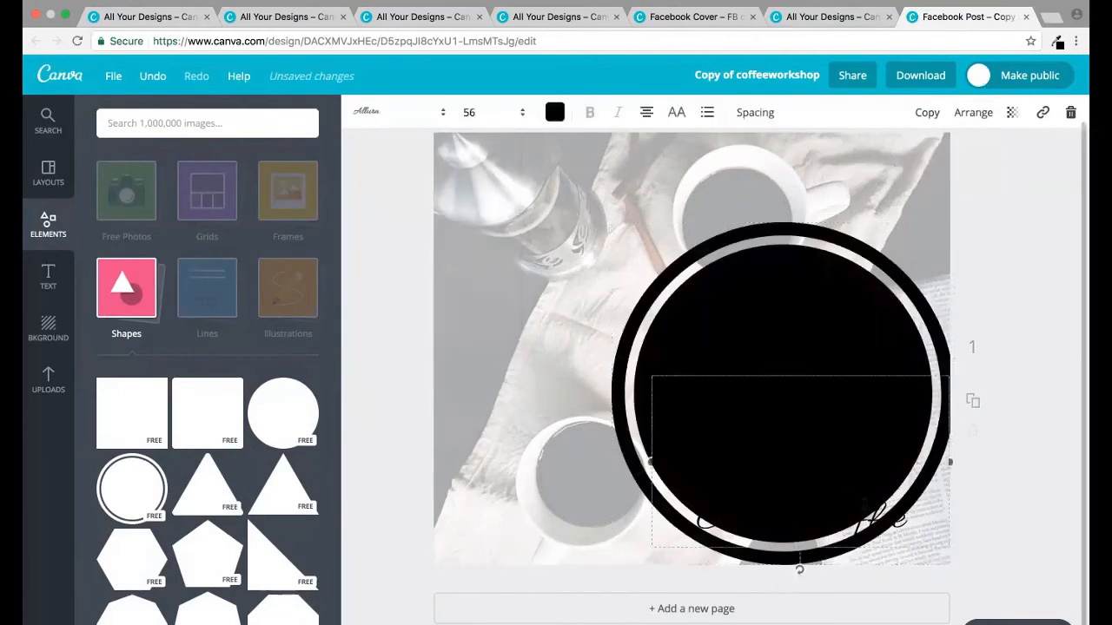
pyautogui.moveTo(864, 504); pyautogui.dragTo(850, 413)
# Change the colour of the workshop text on the black circle to white.
pyautogui.click(778, 409)
pyautogui.moveTo(747, 412); pyautogui.dragTo(893, 512)
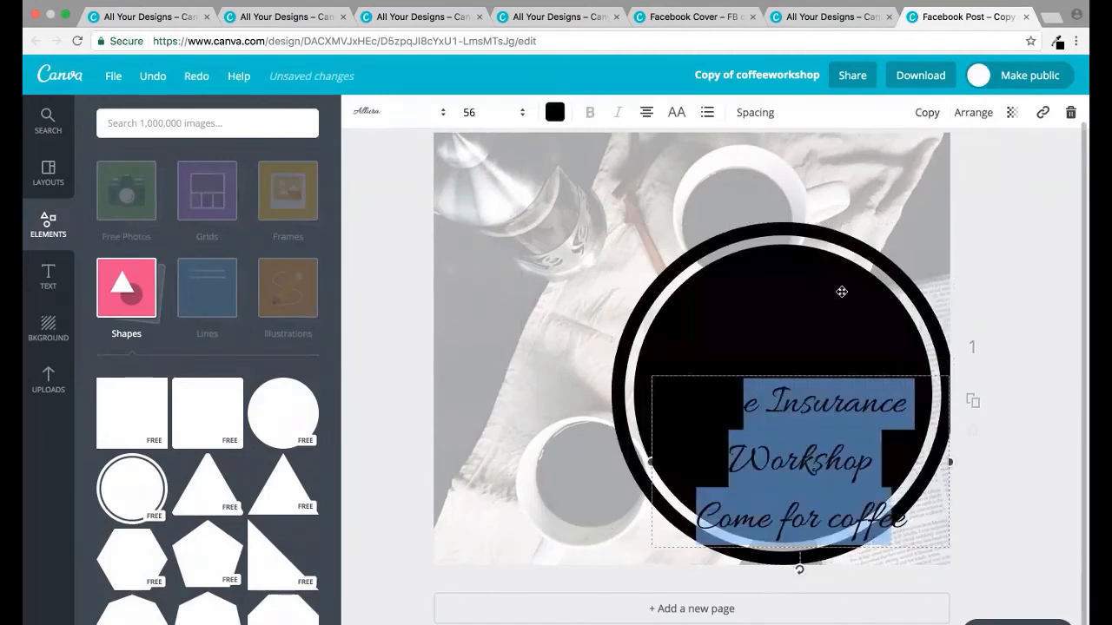
pyautogui.click(555, 112)
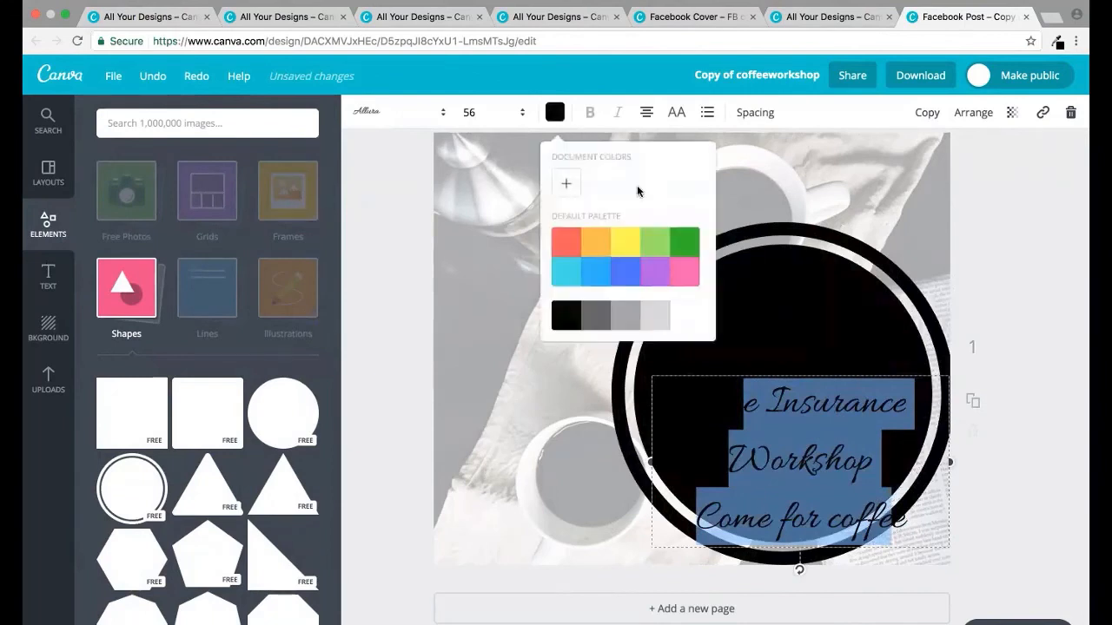
pyautogui.click(683, 317)
pyautogui.click(783, 407)
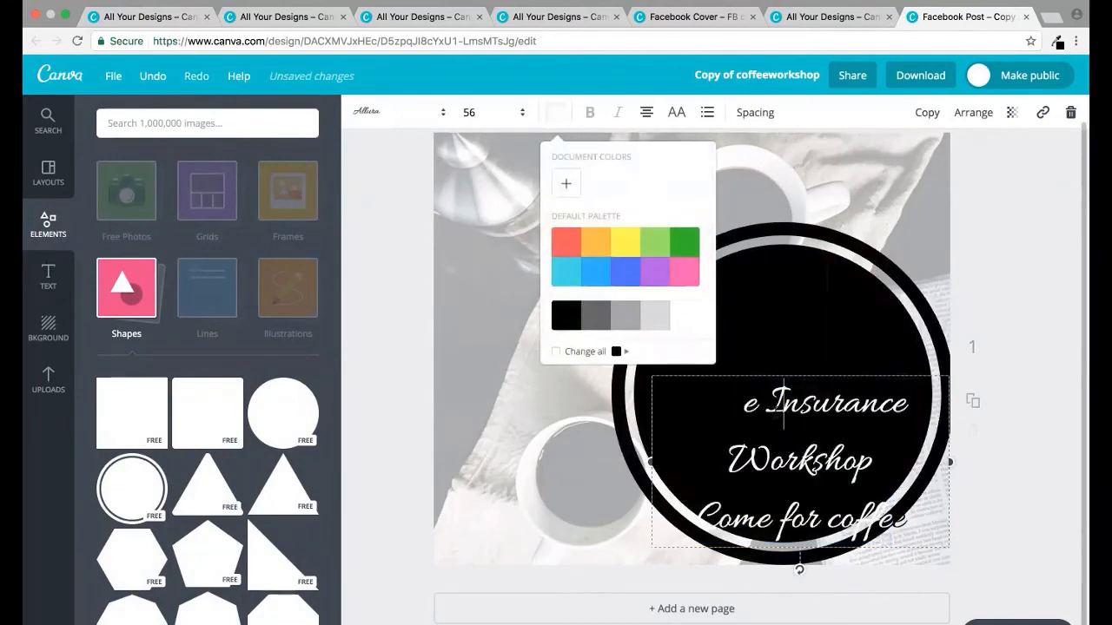
pyautogui.moveTo(743, 403); pyautogui.dragTo(695, 403)
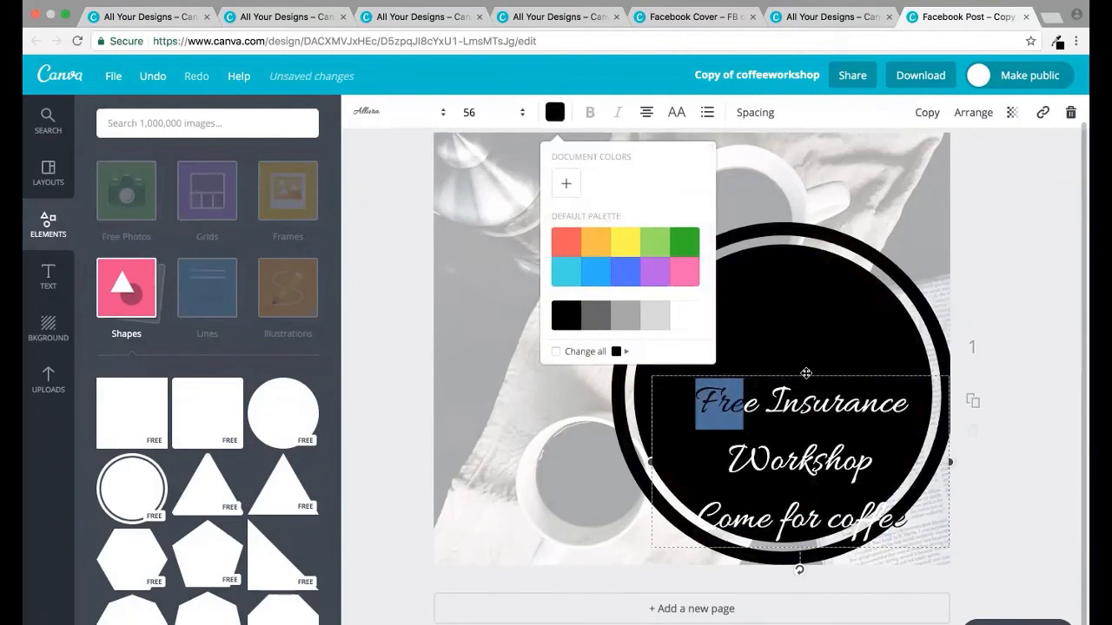
pyautogui.click(692, 323)
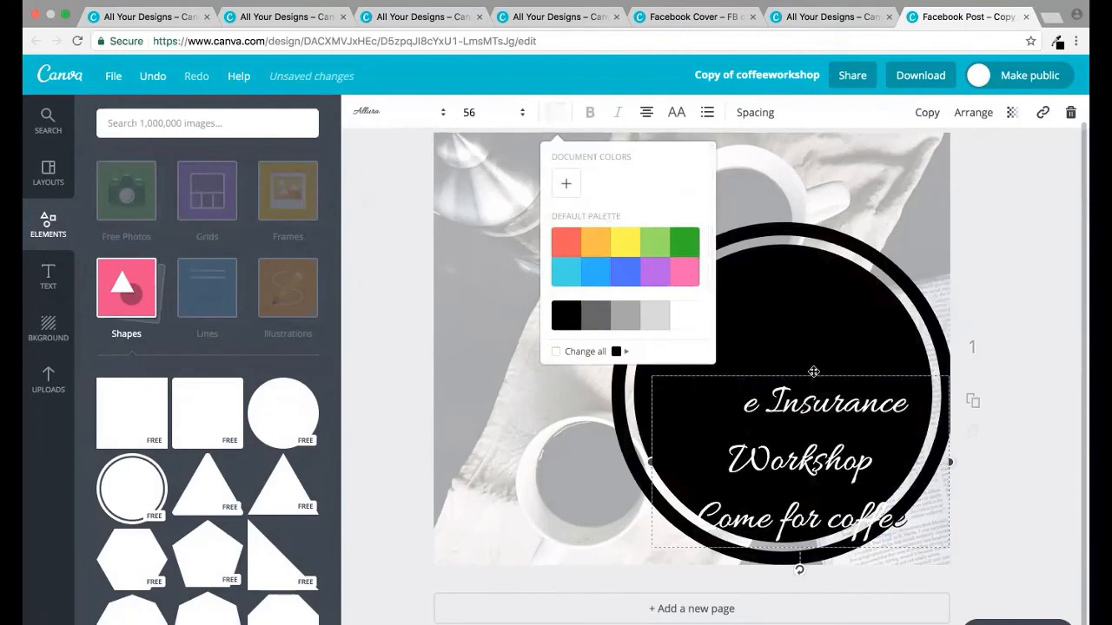
# Centre the workshop text inside the black circle and turn the remaining black letters of "Free" white, applying the change to all black.
pyautogui.moveTo(811, 370); pyautogui.dragTo(784, 303)
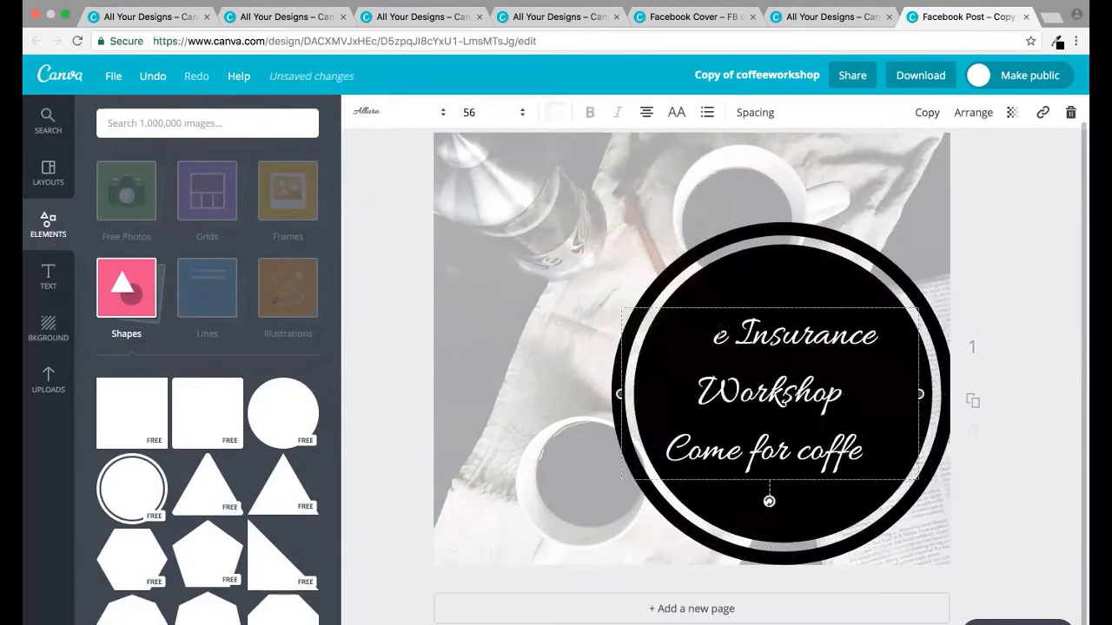
pyautogui.doubleClick(699, 334)
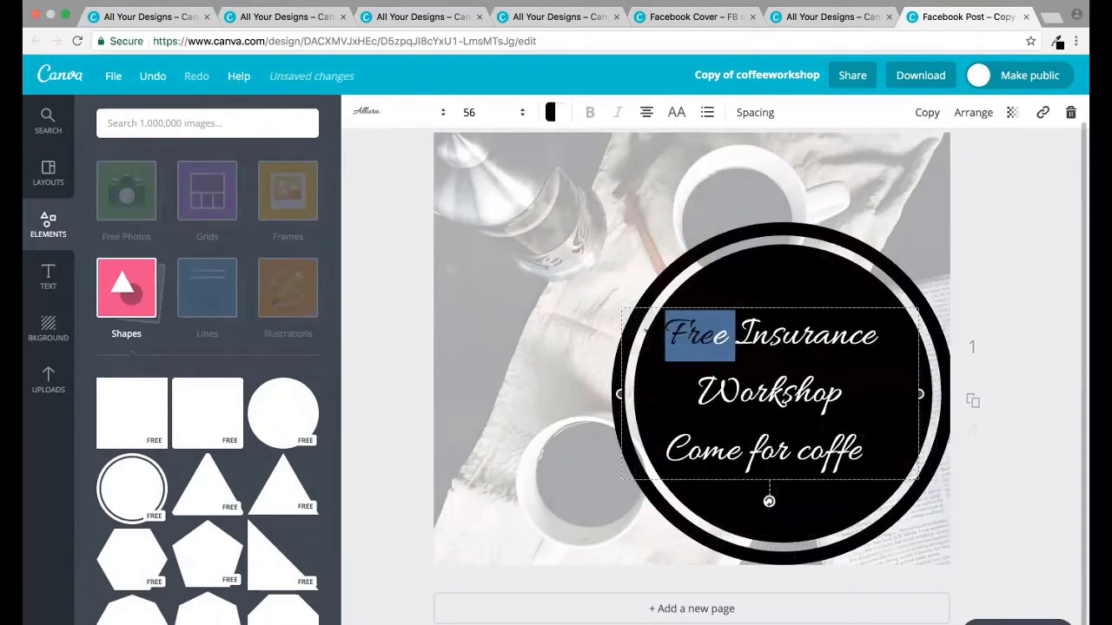
pyautogui.click(560, 116)
pyautogui.click(683, 320)
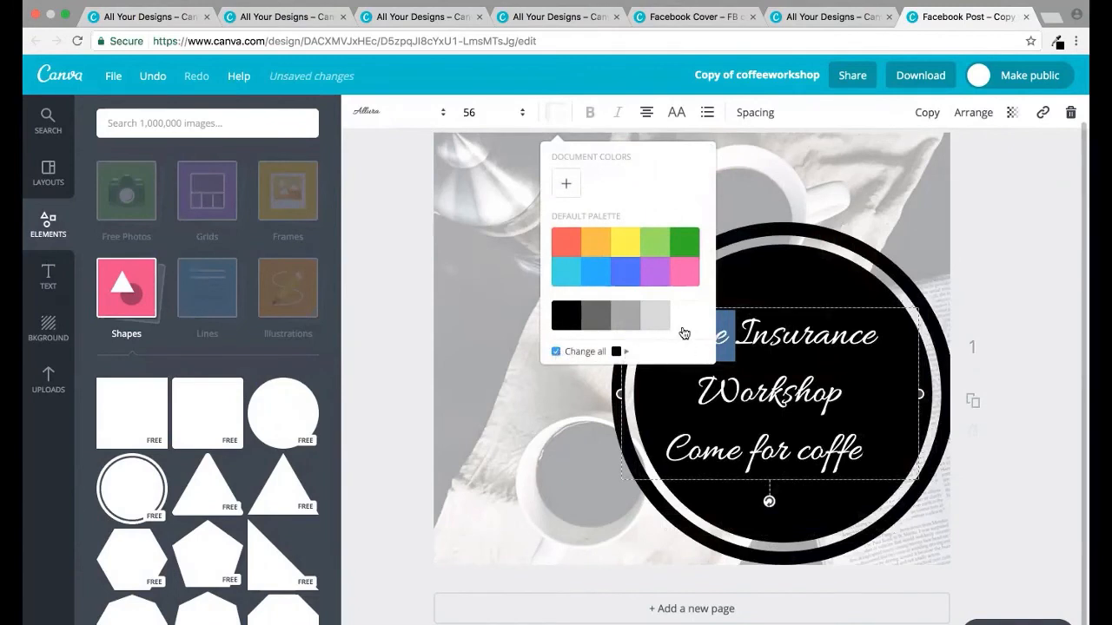
# Shift the black ringed circle slightly away from the design's right edge and recentre the white workshop text inside it.
pyautogui.click(777, 336)
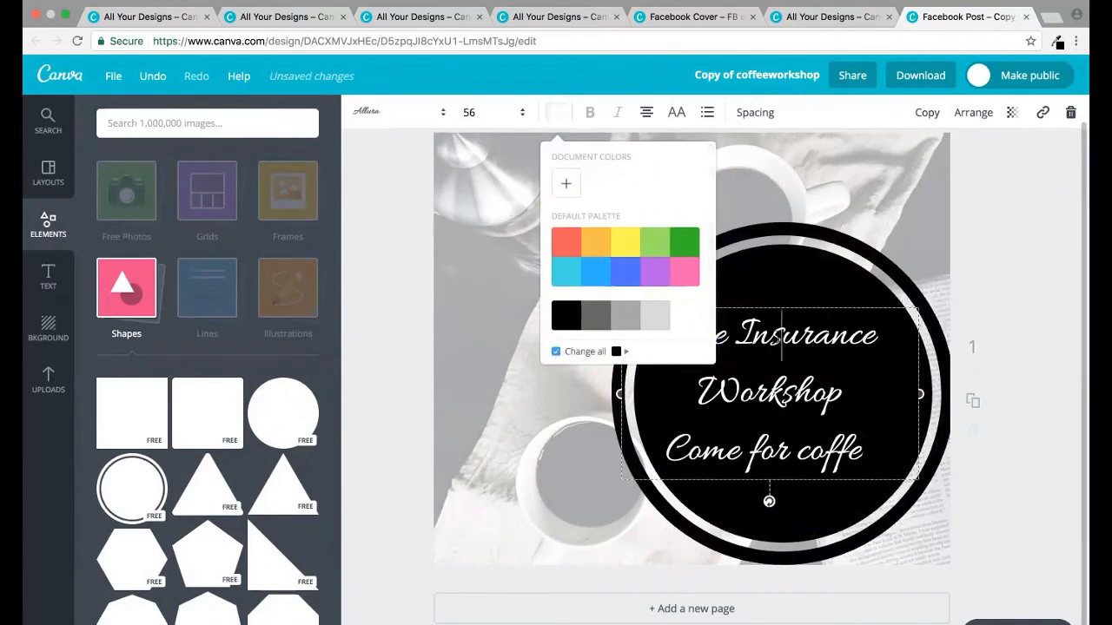
pyautogui.click(806, 192)
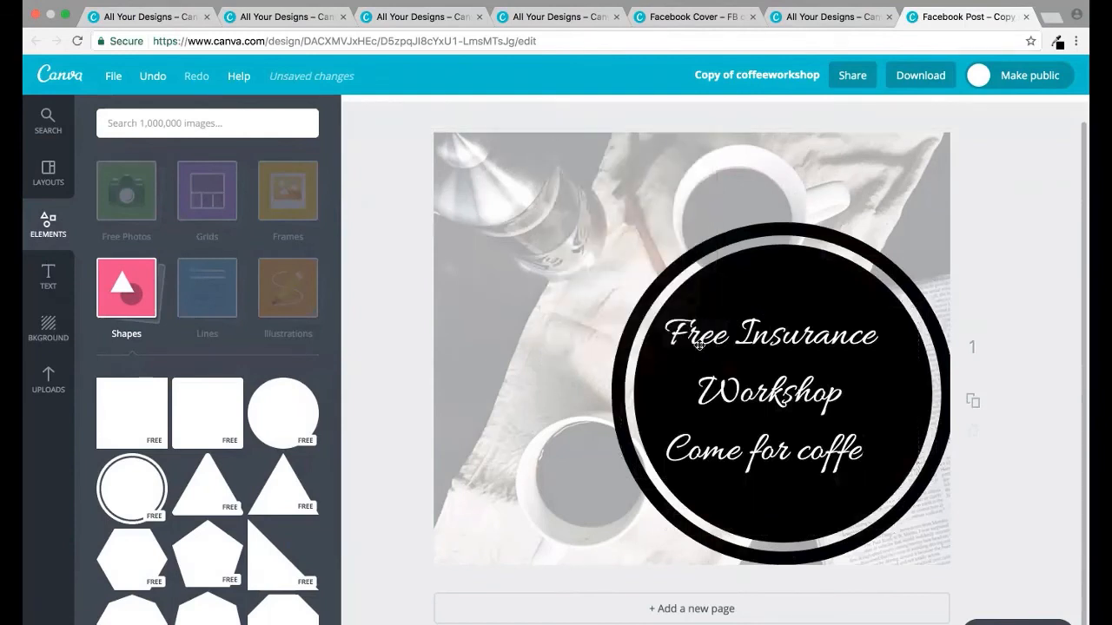
pyautogui.moveTo(767, 364); pyautogui.dragTo(780, 363)
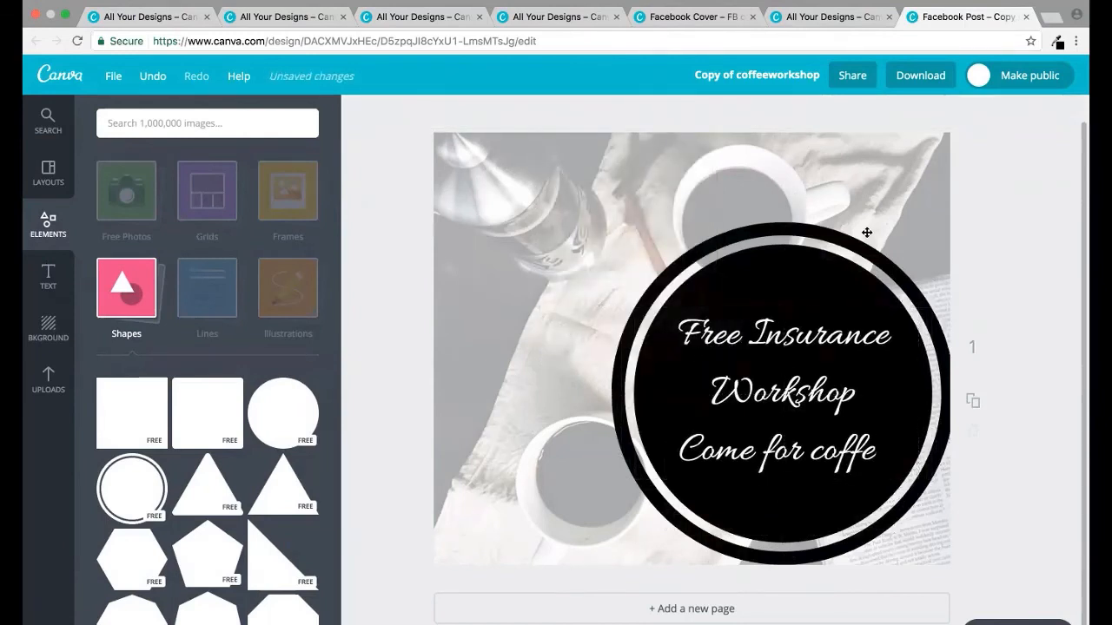
pyautogui.click(863, 234)
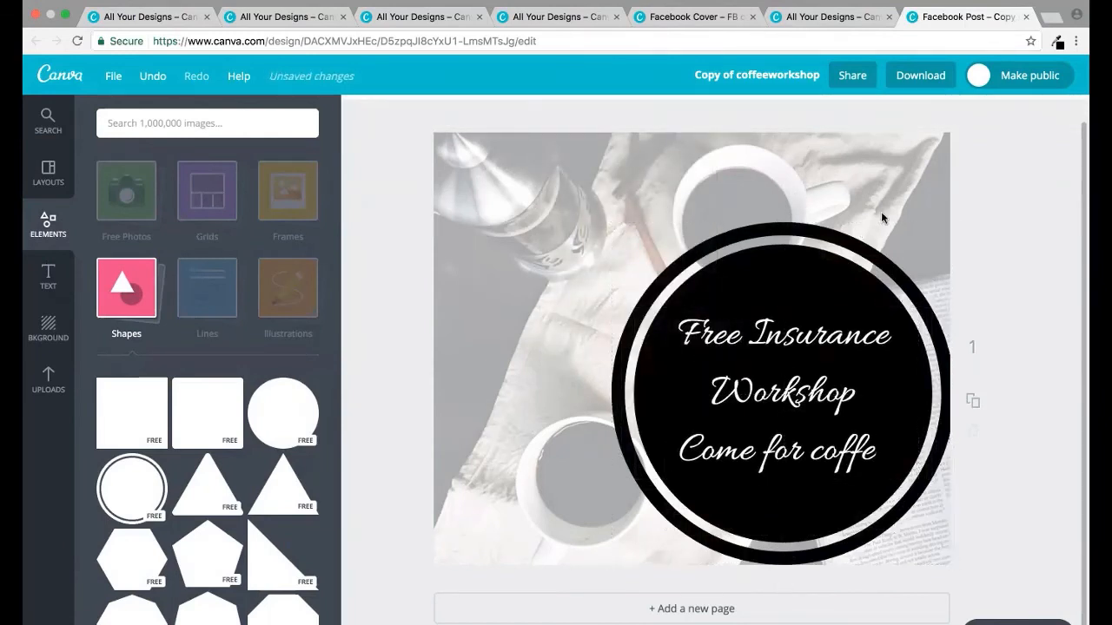
pyautogui.click(745, 174)
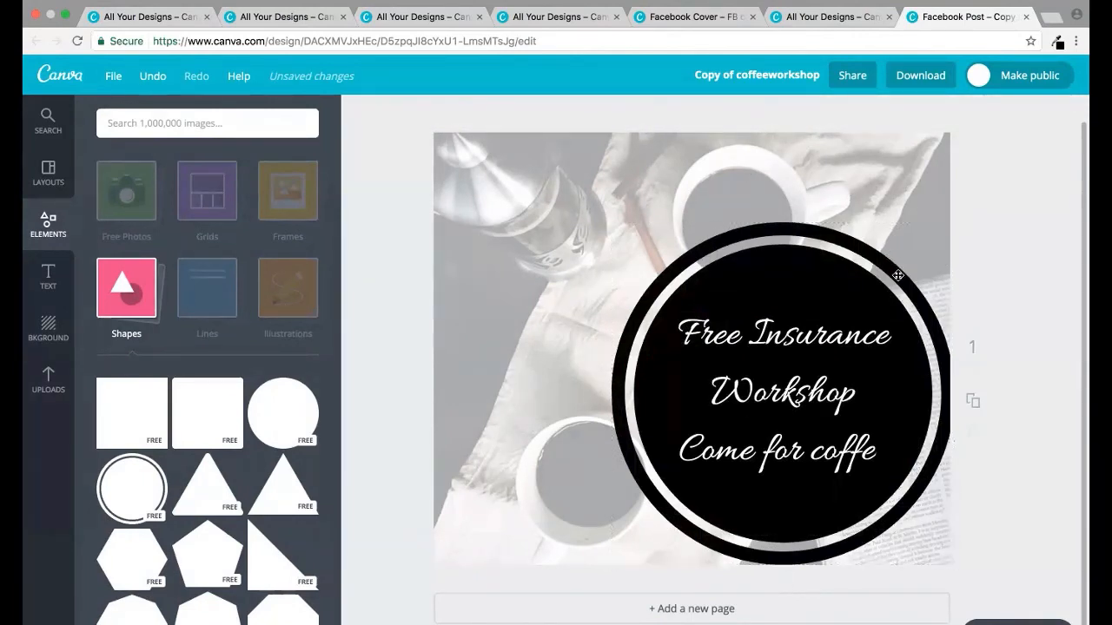
pyautogui.moveTo(898, 275); pyautogui.dragTo(886, 275)
pyautogui.moveTo(822, 337); pyautogui.dragTo(811, 352)
pyautogui.click(888, 192)
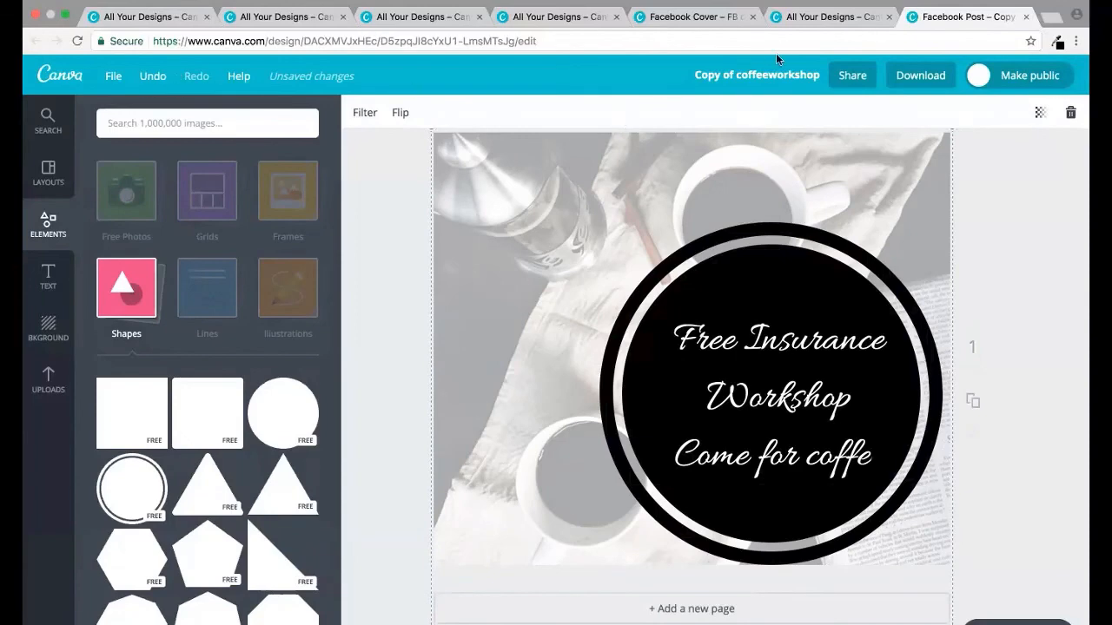
# Rename the copied coffee workshop design as coffeeworkshop2.
pyautogui.click(761, 74)
pyautogui.moveTo(809, 152); pyautogui.dragTo(637, 149)
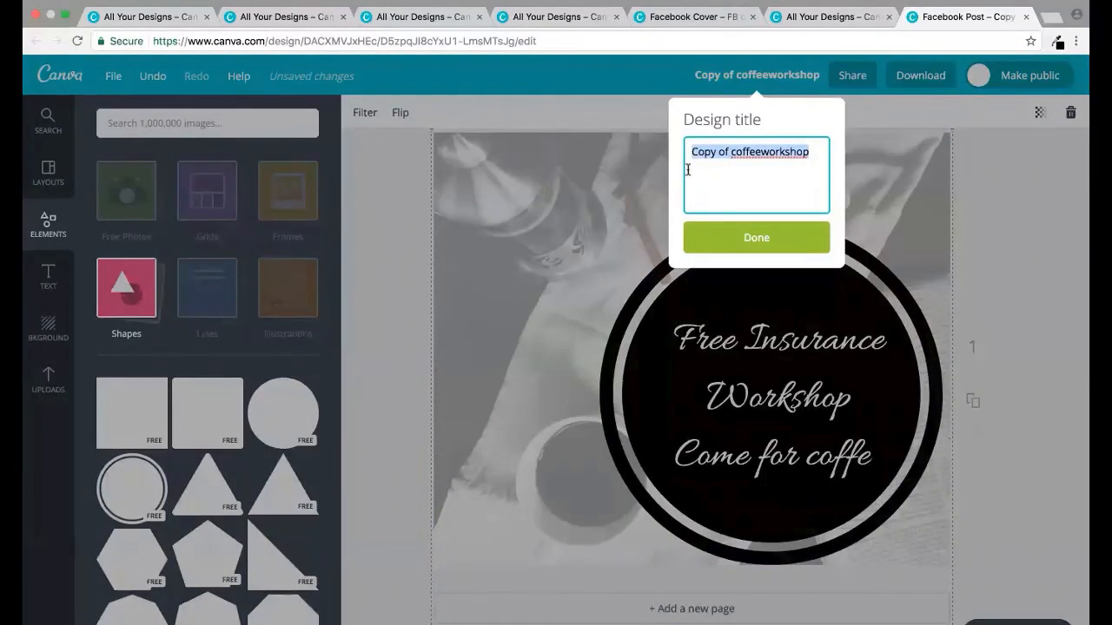
pyautogui.click(726, 155)
pyautogui.moveTo(736, 154); pyautogui.dragTo(661, 157)
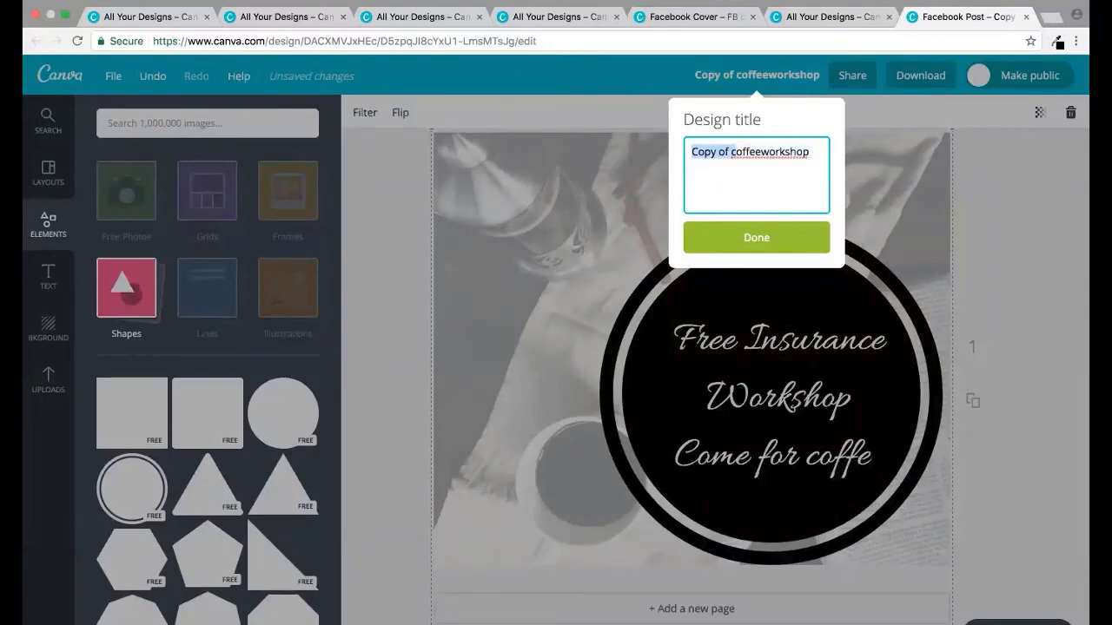
pyautogui.press('BackSpace')
pyautogui.write('c')
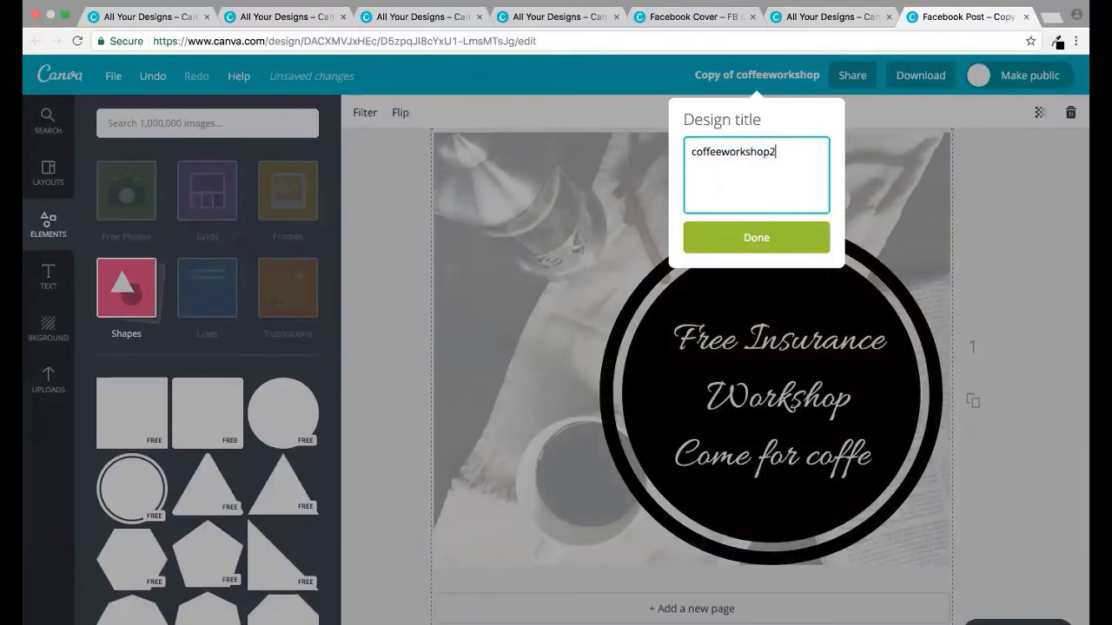
pyautogui.click(770, 241)
# Leave the coffeeworkshop2 design and return to the overview of all designs.
pyautogui.scroll(-1, 667, 132)
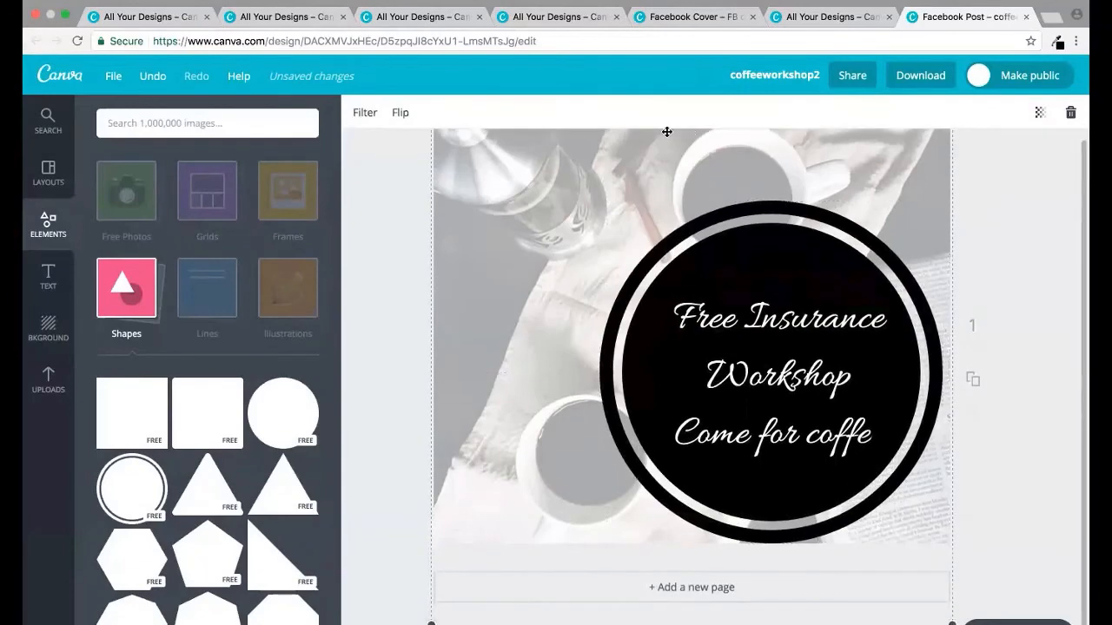
pyautogui.click(59, 78)
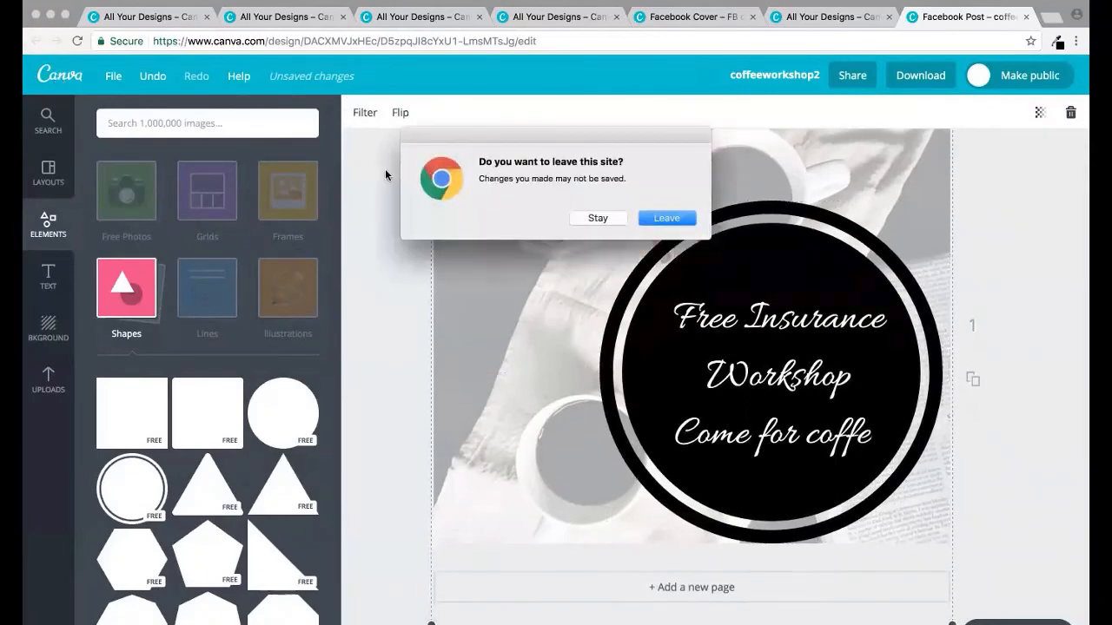
pyautogui.click(658, 220)
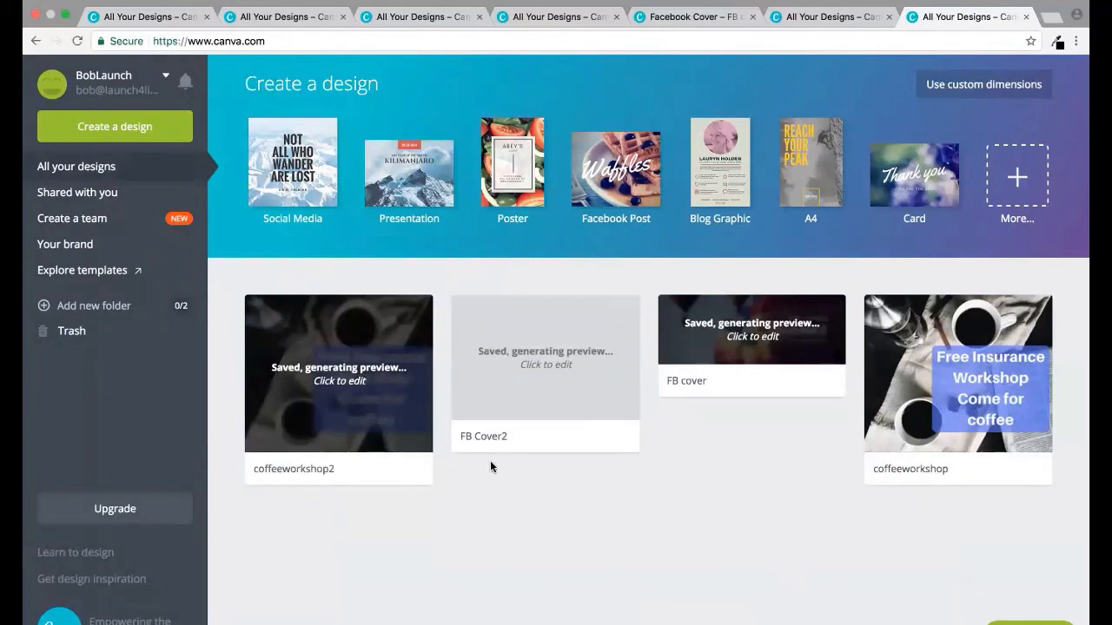
pyautogui.moveTo(370, 421)
# Create a custom design of 400 × 400 px and apply the single full-frame picture layout.
pyautogui.click(971, 91)
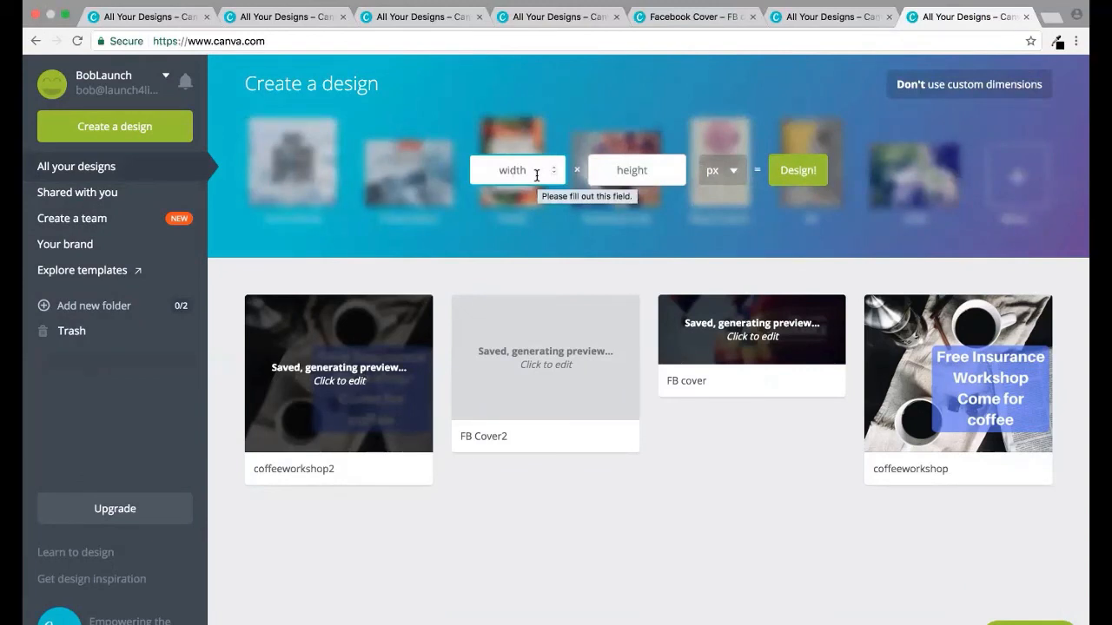
pyautogui.write('400')
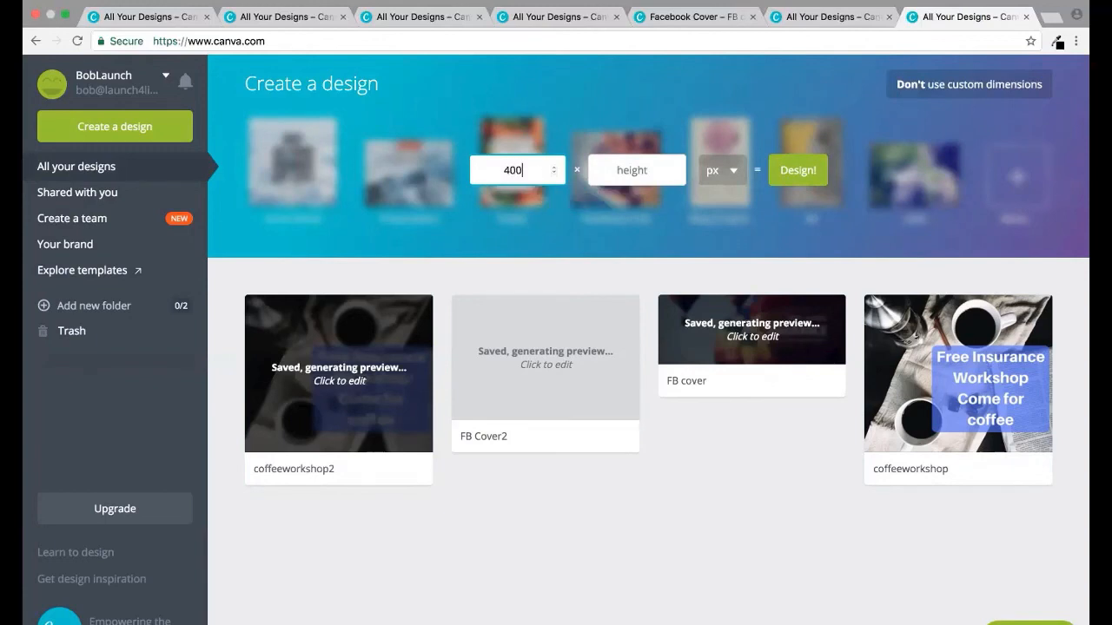
pyautogui.click(650, 173)
pyautogui.write('400')
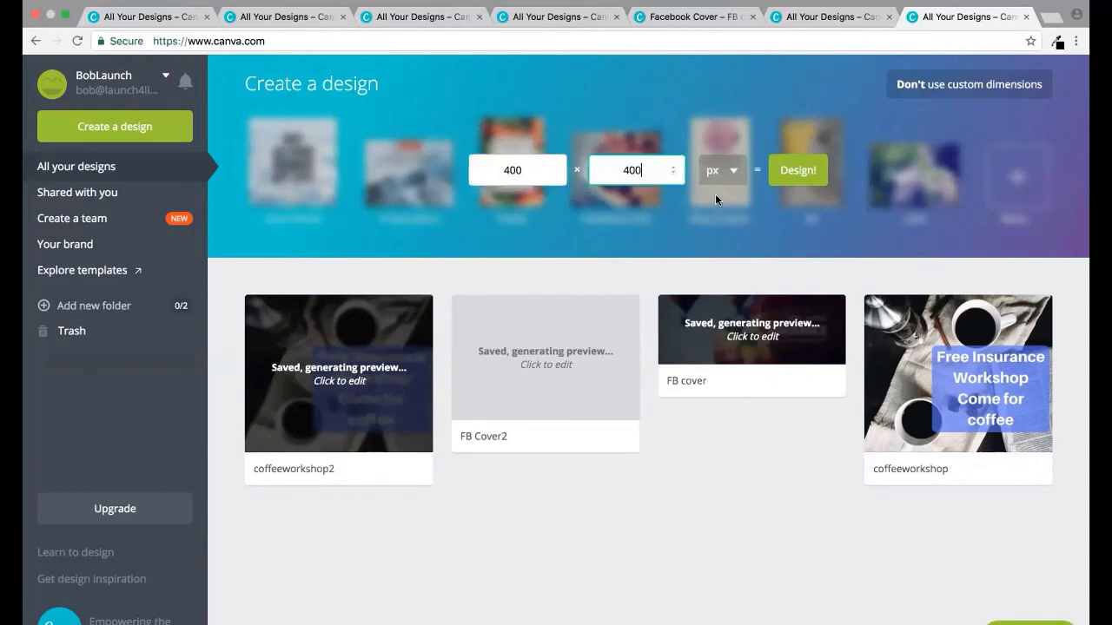
pyautogui.click(808, 176)
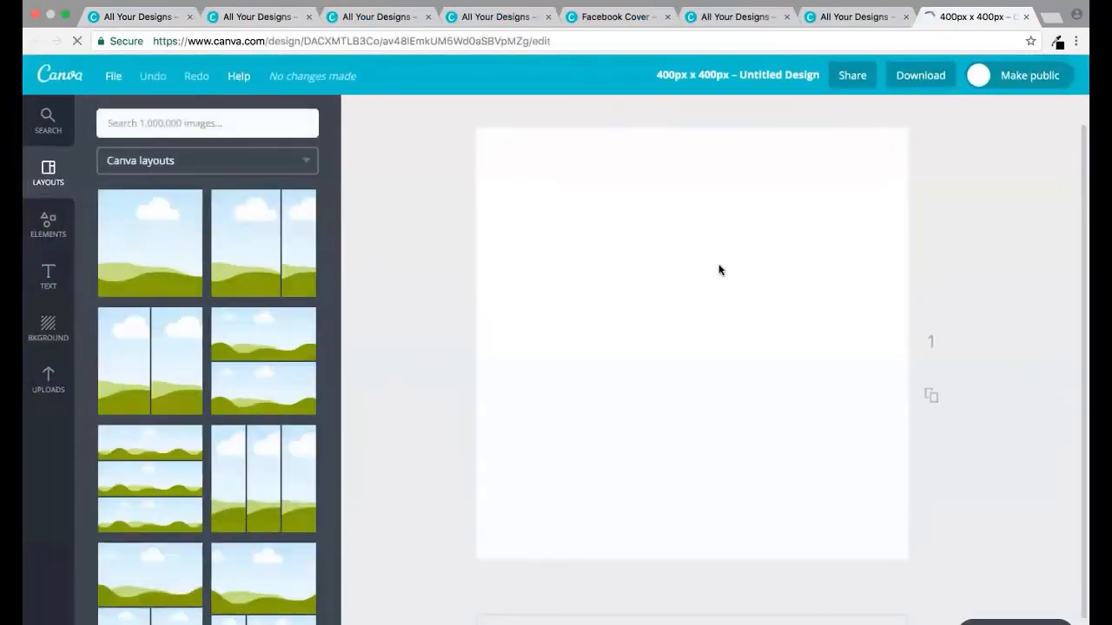
pyautogui.click(132, 275)
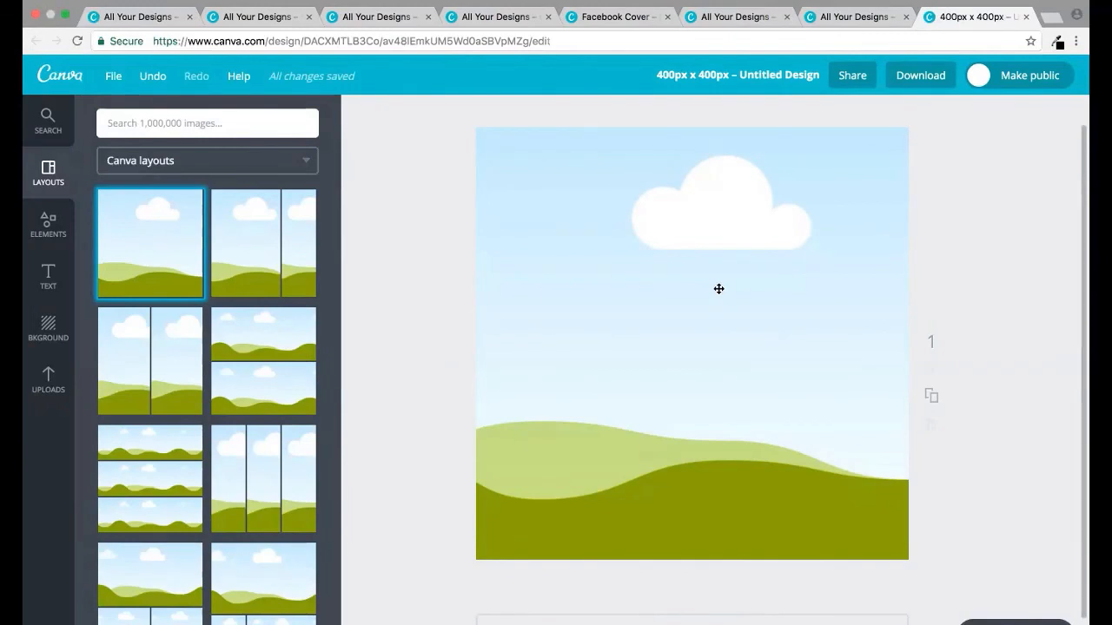
# Upload the photo IMG_8894.JPG from the sue folder.
pyautogui.click(48, 380)
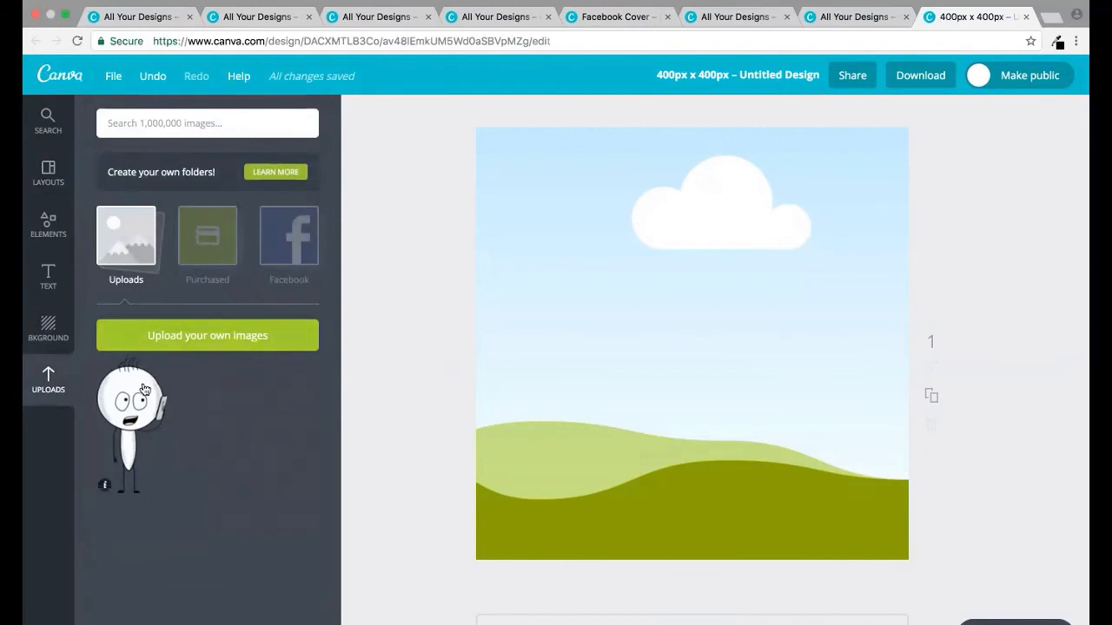
pyautogui.click(224, 348)
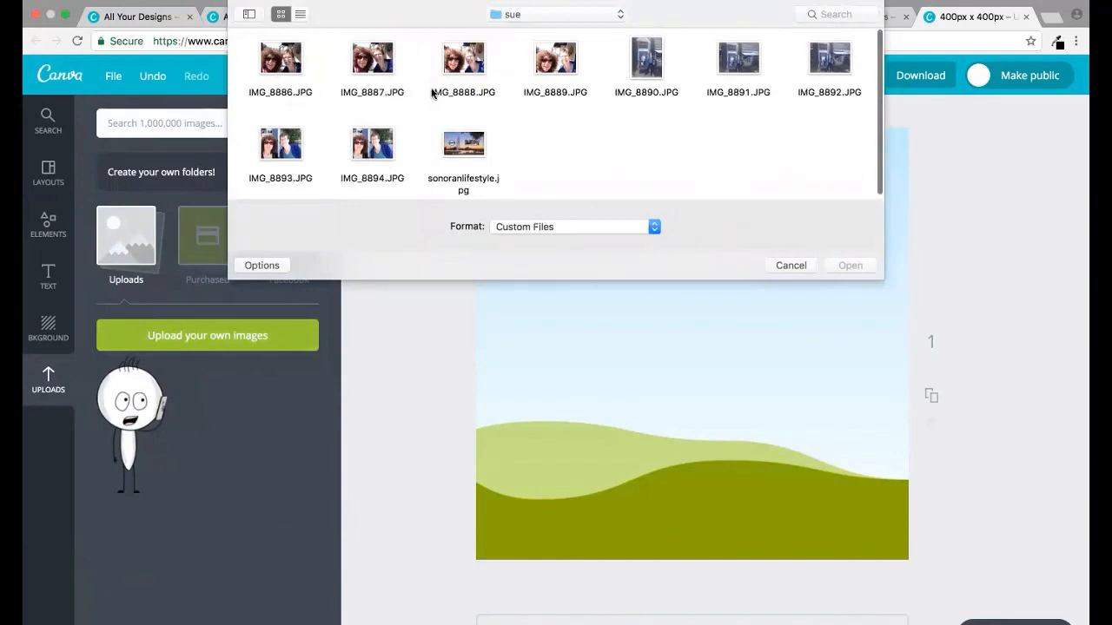
pyautogui.click(371, 145)
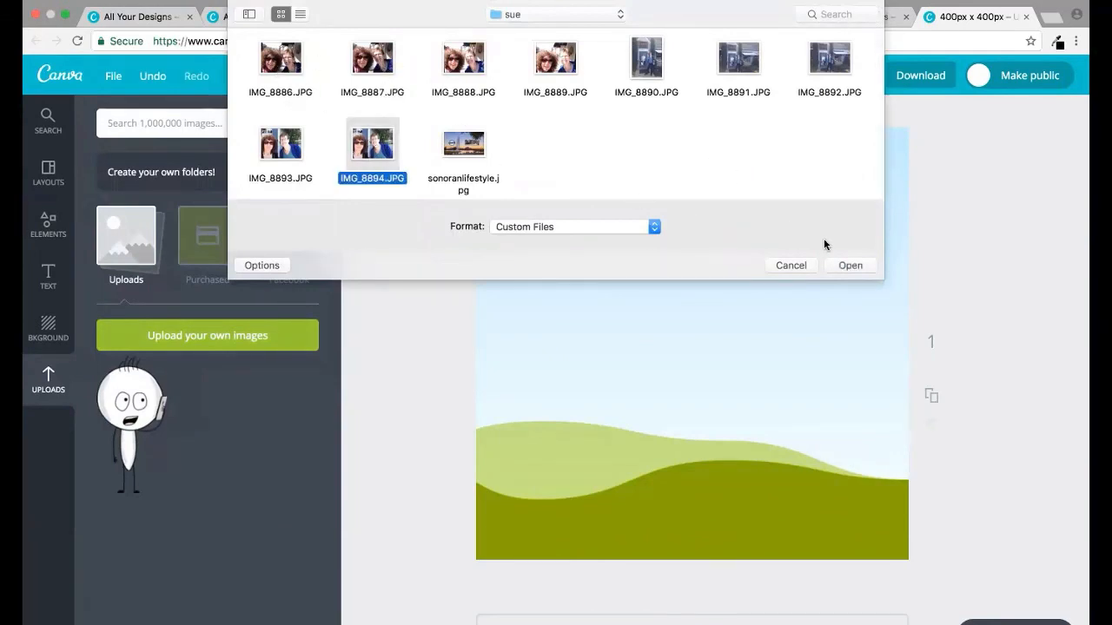
pyautogui.click(849, 265)
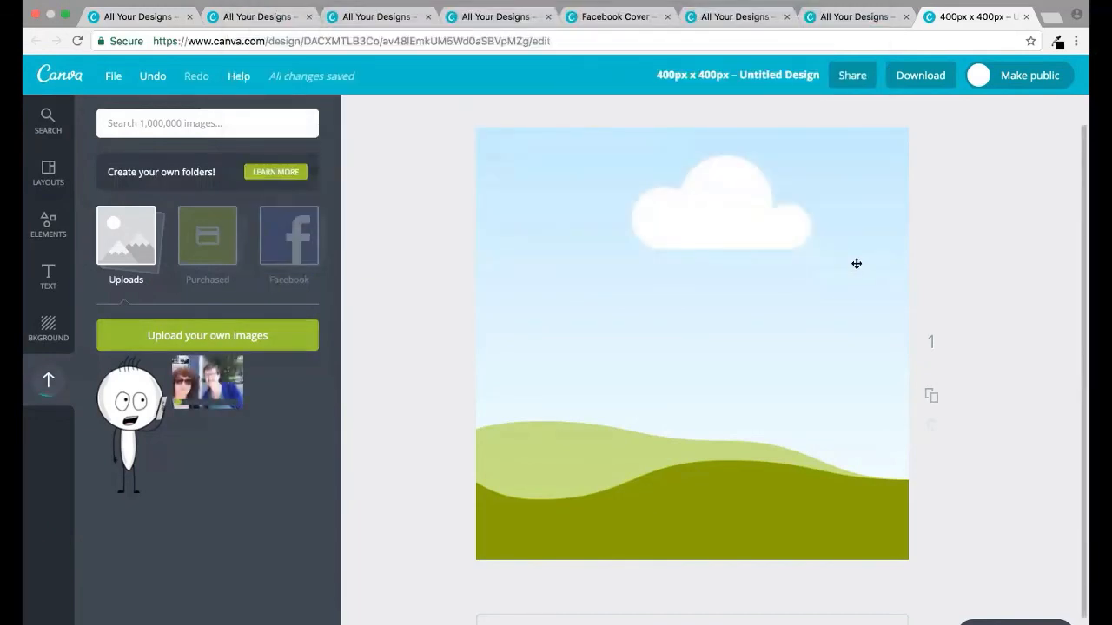
# Fill the layout's picture frame with the uploaded photo and shift it right within the crop so both faces fit.
pyautogui.click(213, 400)
pyautogui.moveTo(722, 319); pyautogui.dragTo(711, 297)
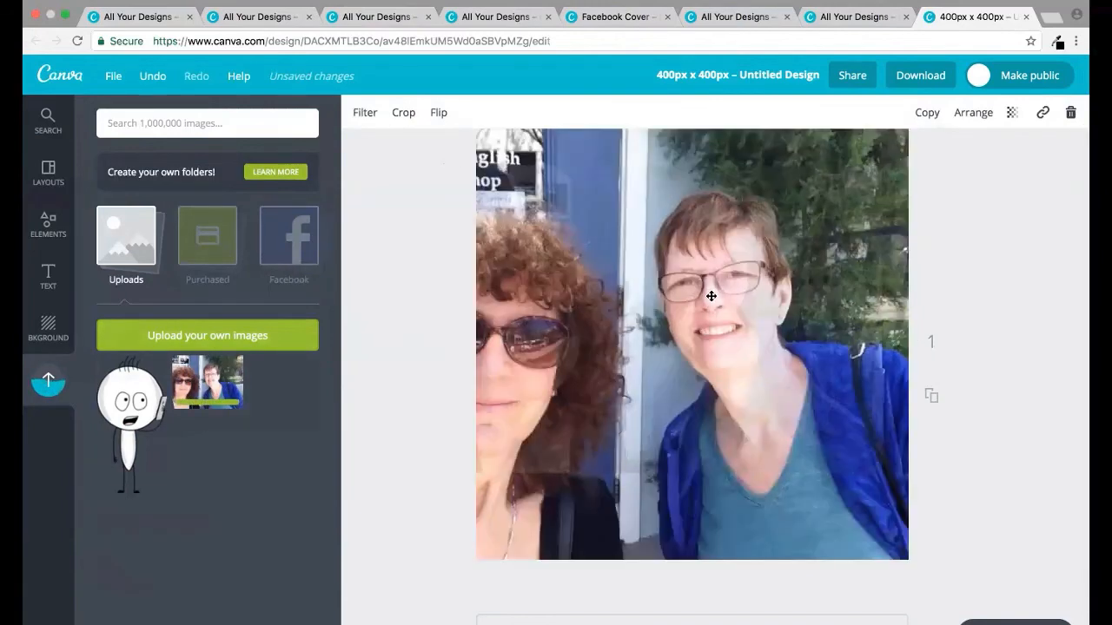
pyautogui.scroll(2, 710, 296)
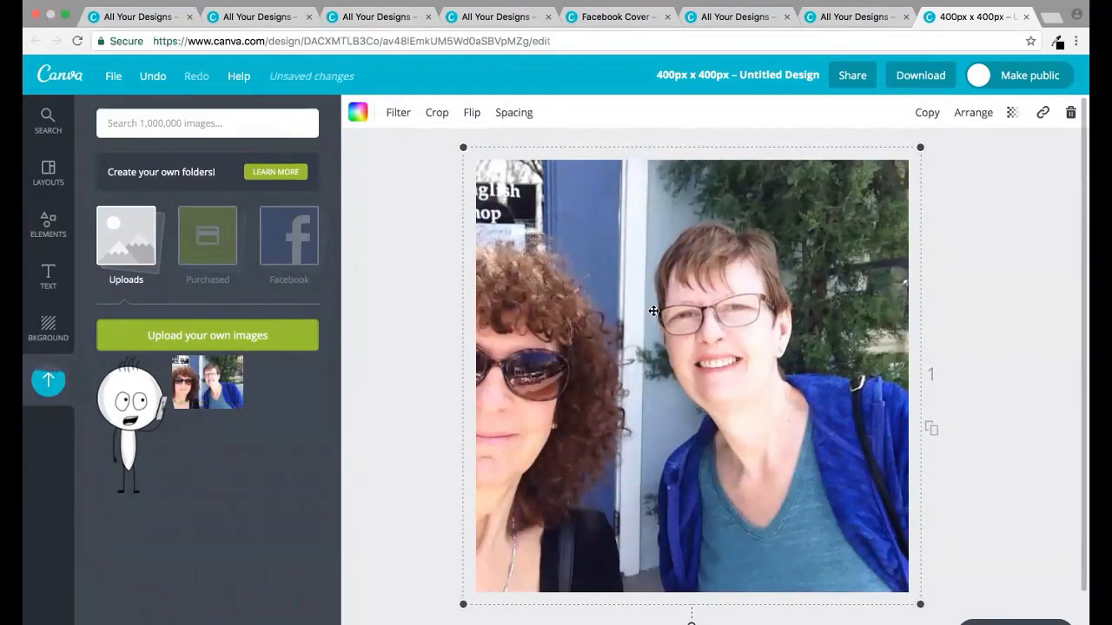
pyautogui.doubleClick(627, 313)
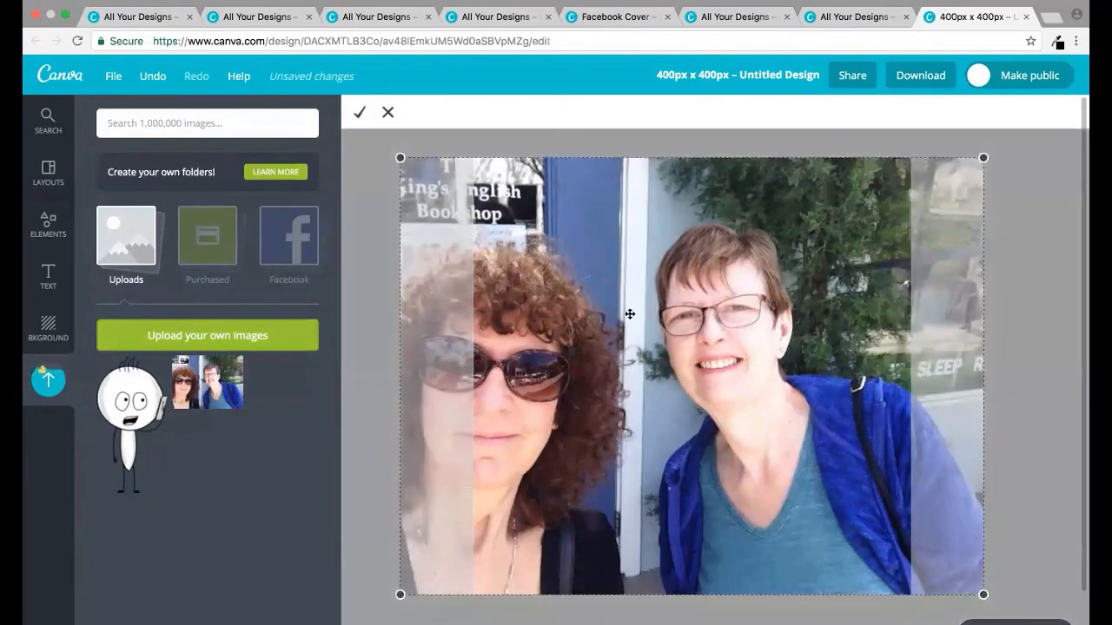
pyautogui.moveTo(626, 313); pyautogui.dragTo(696, 317)
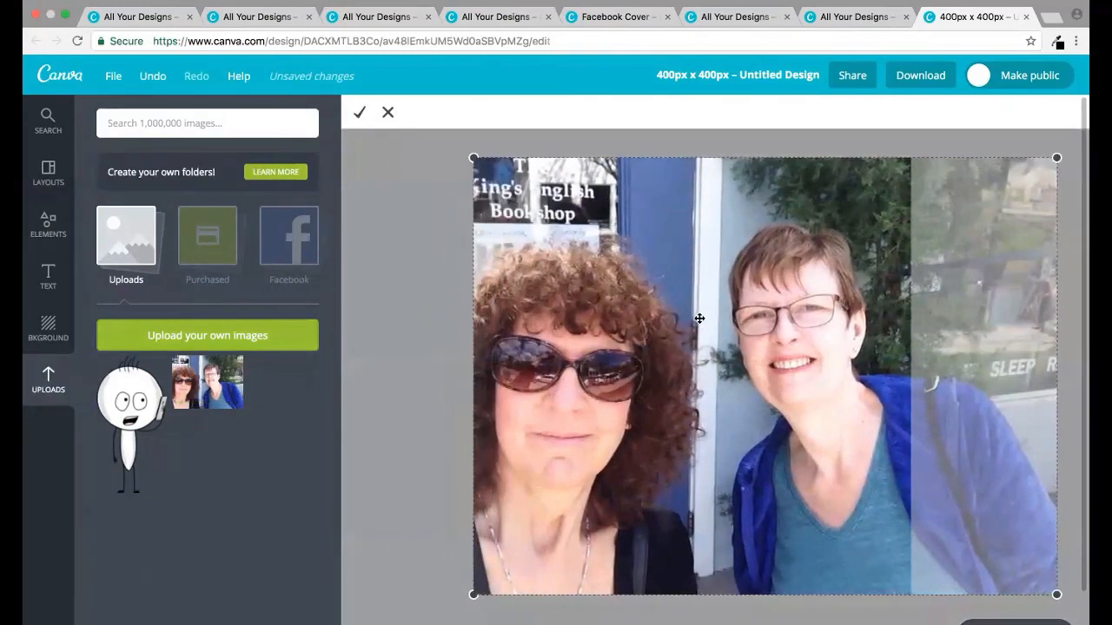
pyautogui.click(357, 117)
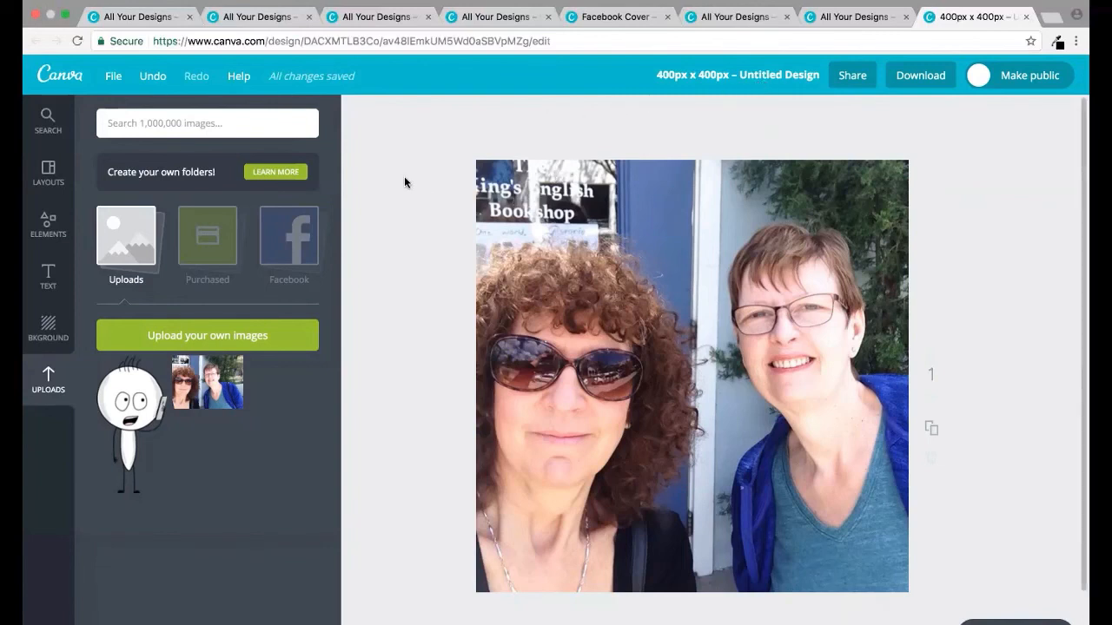
# Leave the 400 × 400 px photo design and go back to the overview of all designs.
pyautogui.click(112, 76)
pyautogui.click(114, 201)
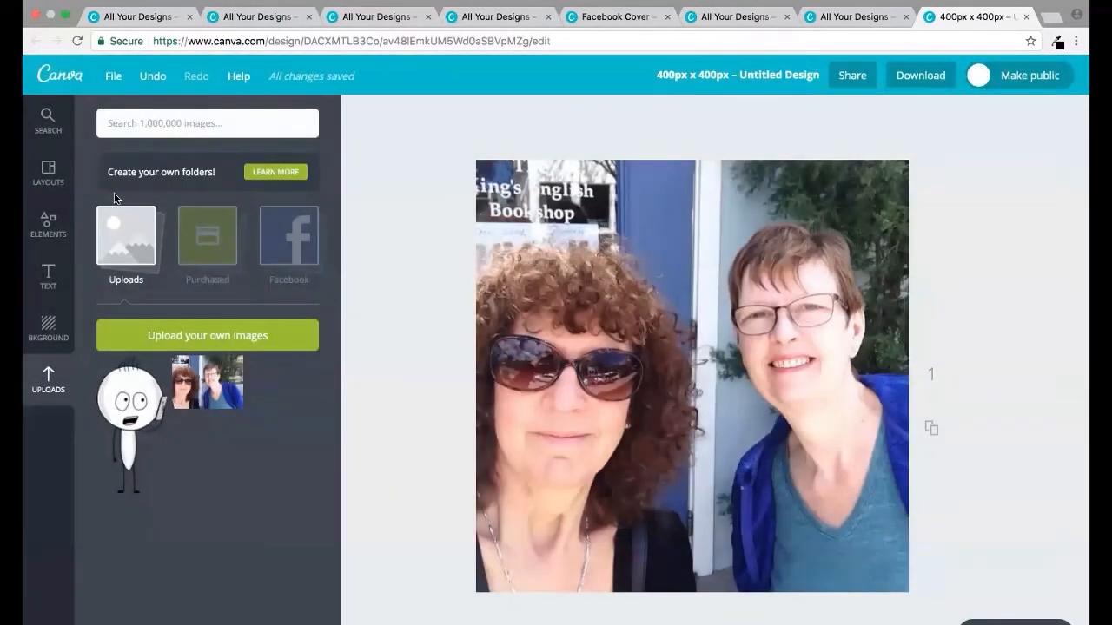
pyautogui.click(66, 76)
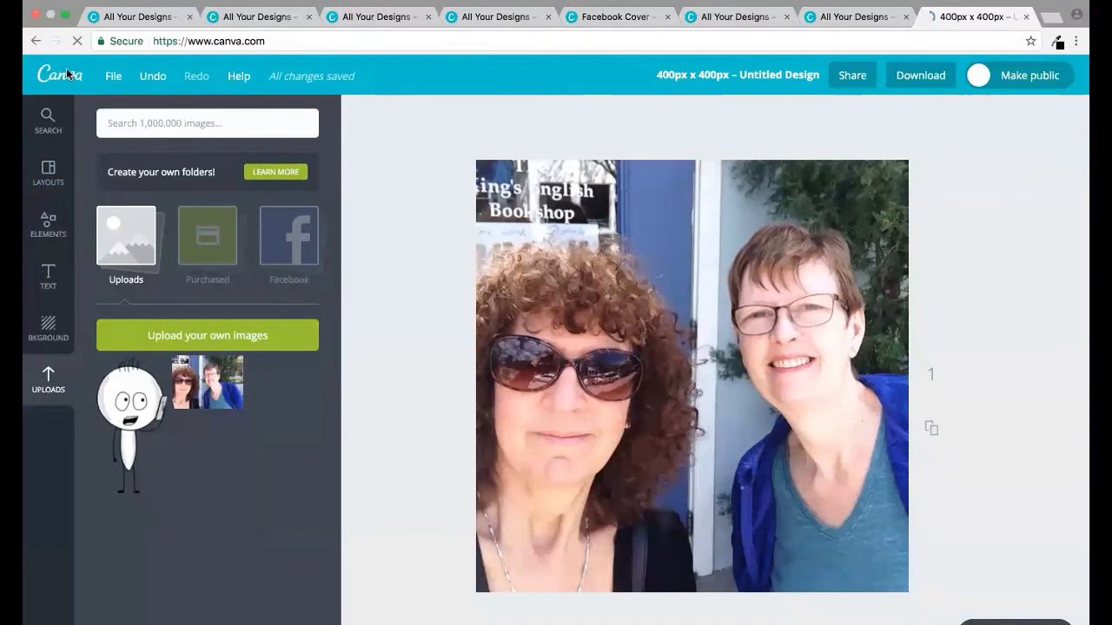